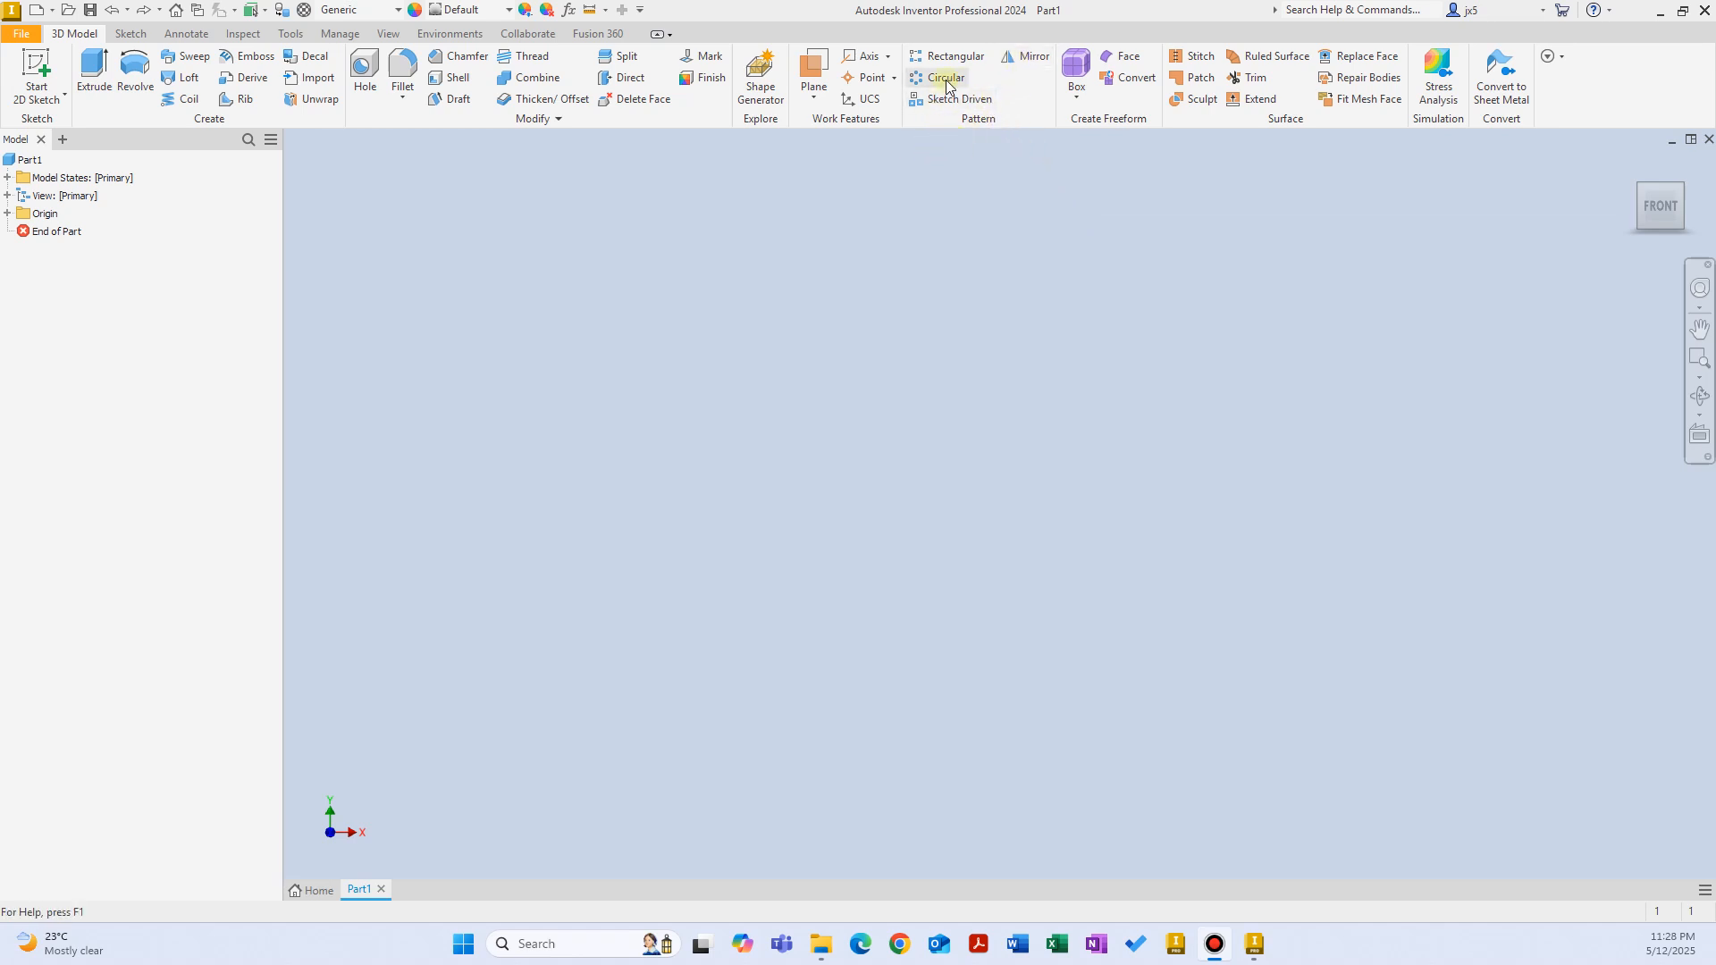
Sketch a 100 mm diameter circle centered on the origin of the front plane and finish the sketch.
click(37, 72)
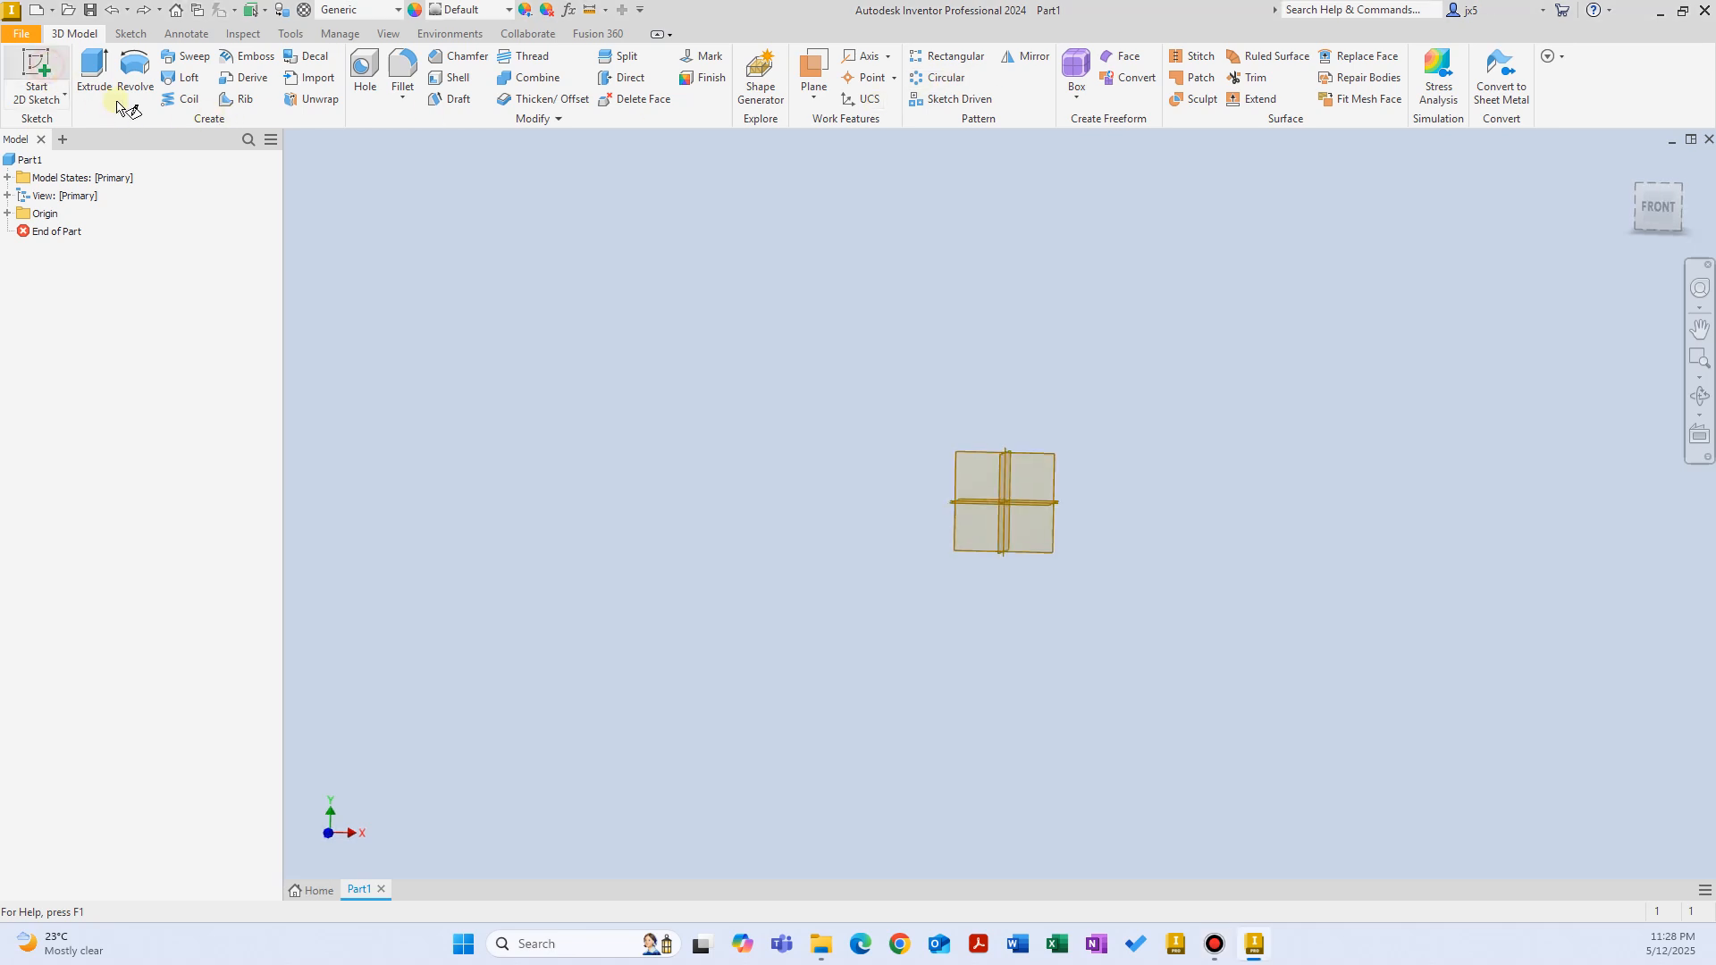
click(877, 270)
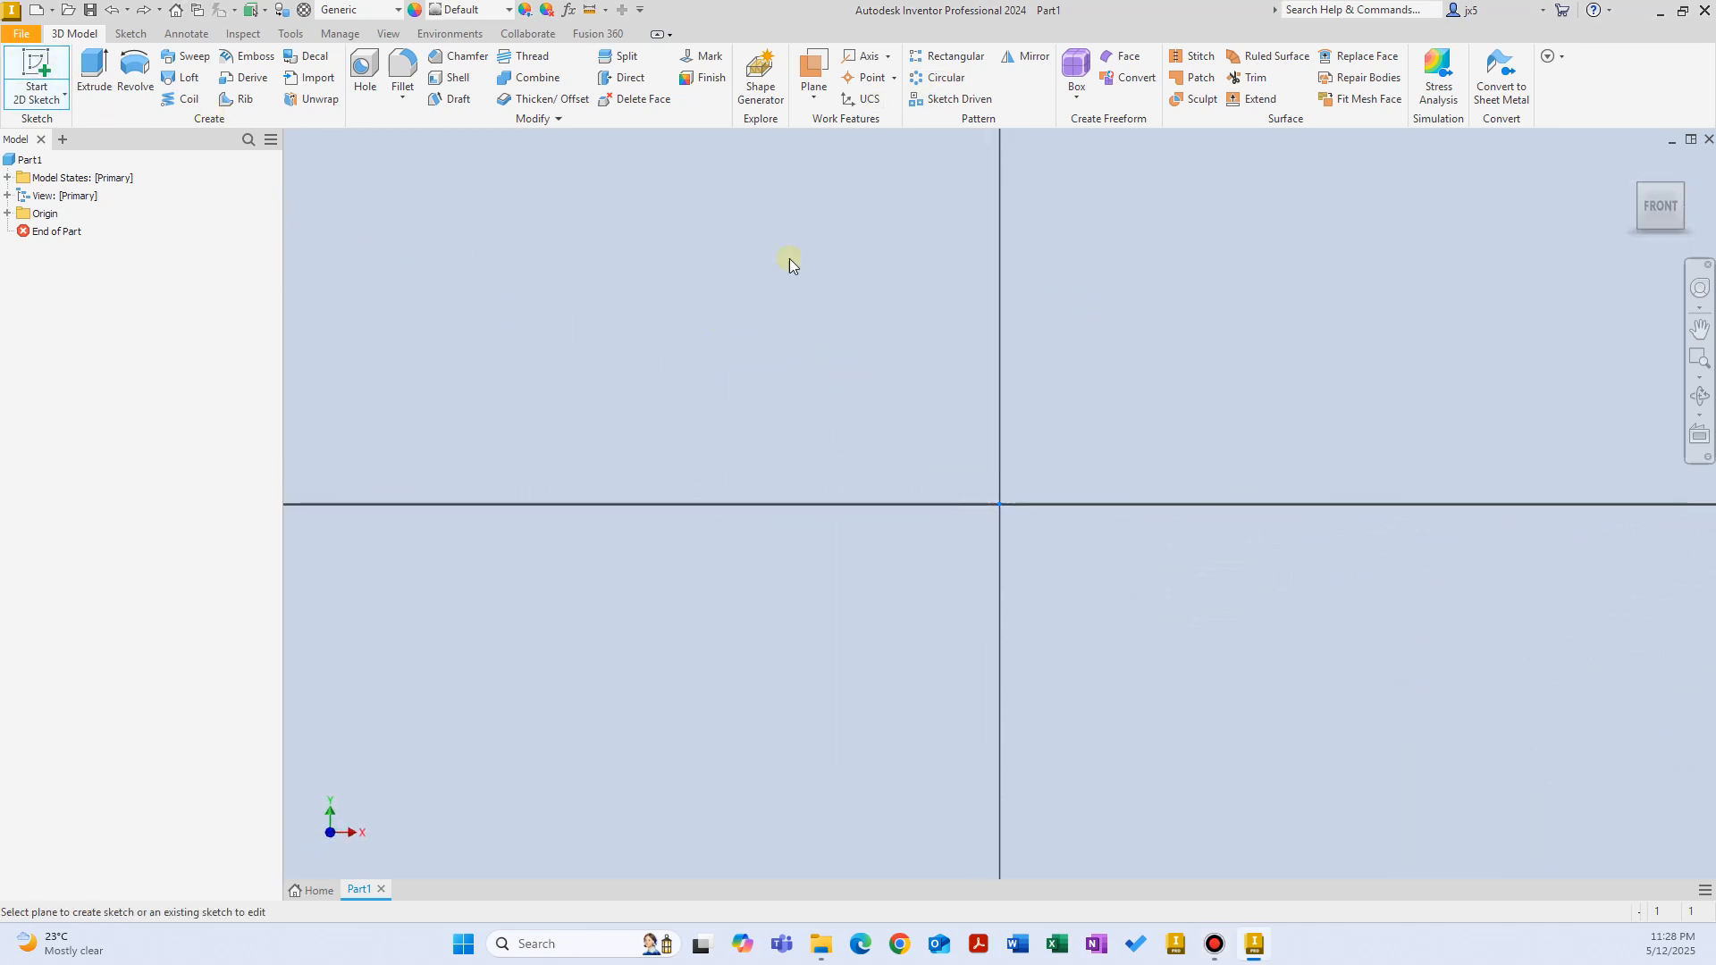
click(144, 79)
click(999, 504)
text(100)
key(Return)
scroll(1193, 453, down, 5)
middle_drag(1191, 452, 711, 452)
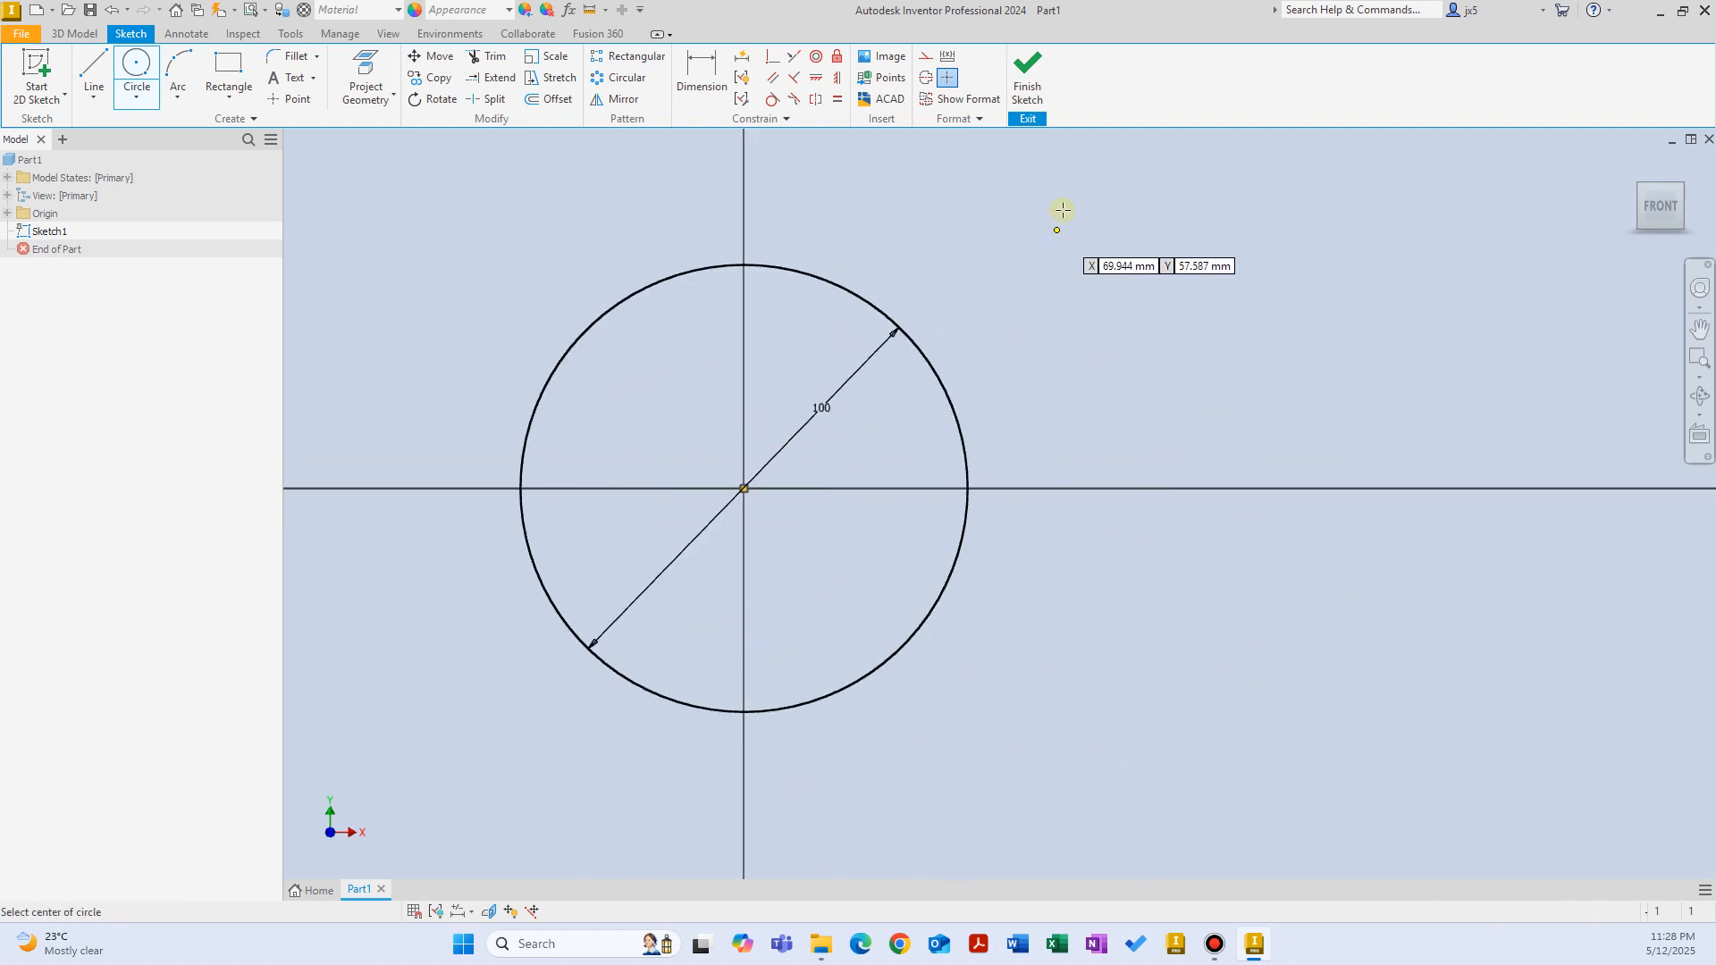
right_click(1070, 194)
click(1070, 257)
Extrude the circle 10 mm into a solid disc.
right_click(938, 287)
click(988, 260)
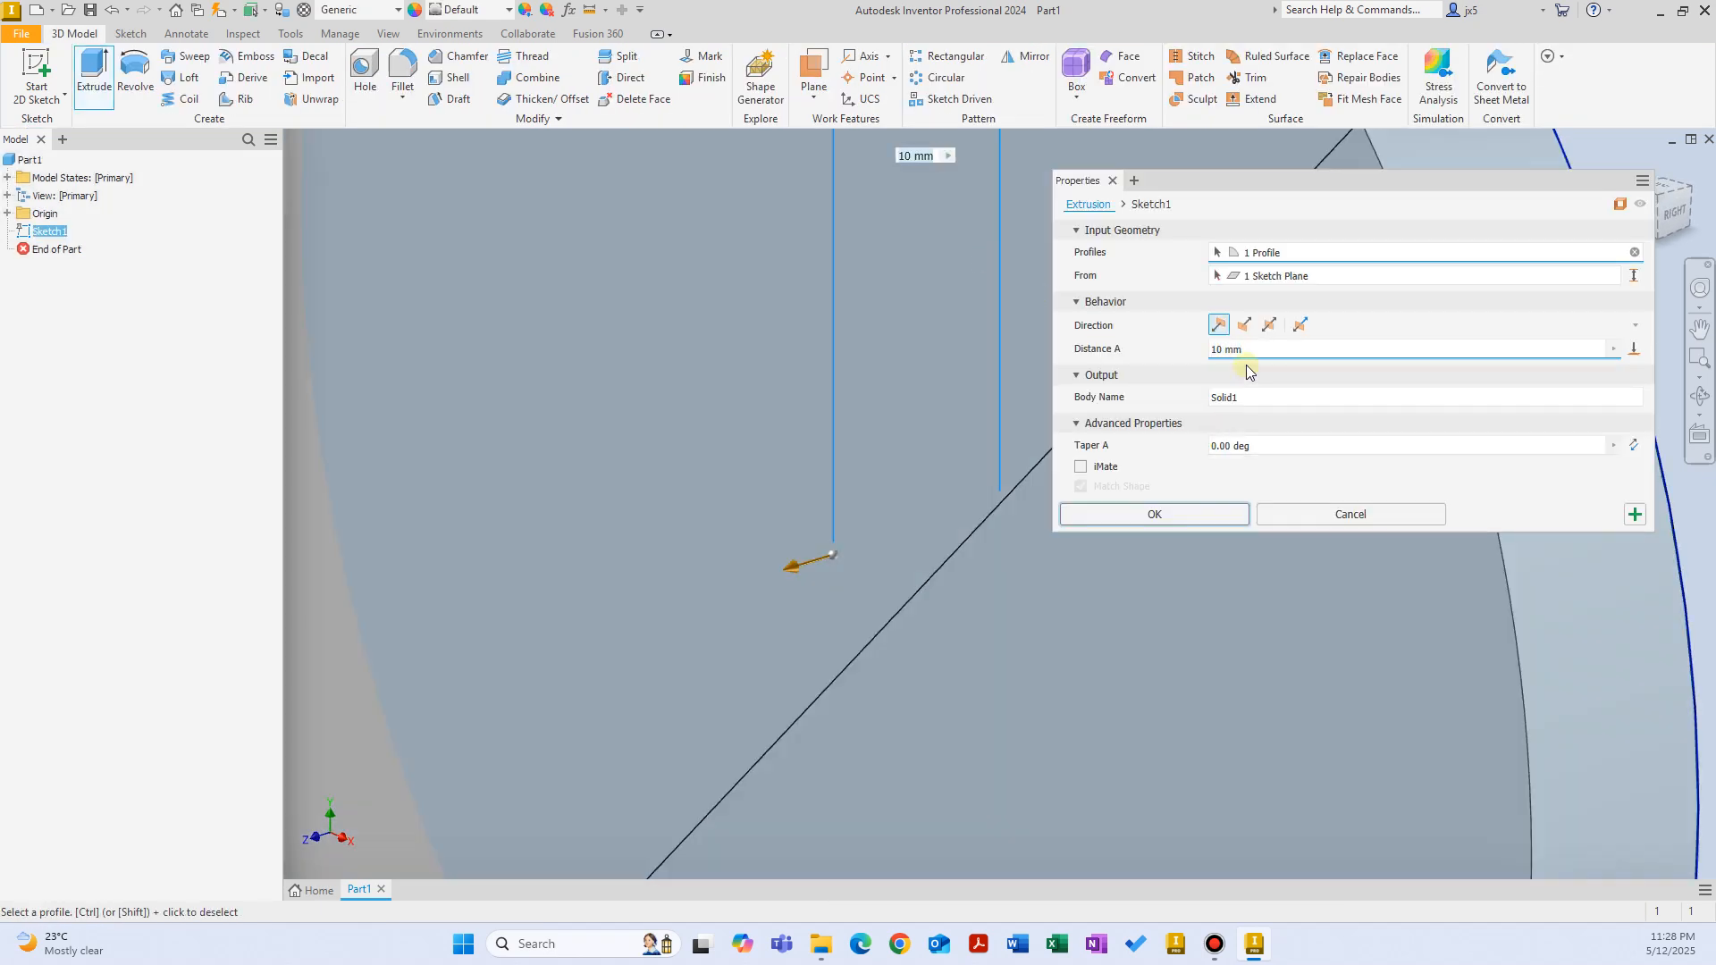
click(1196, 518)
scroll(1194, 523, down, 4)
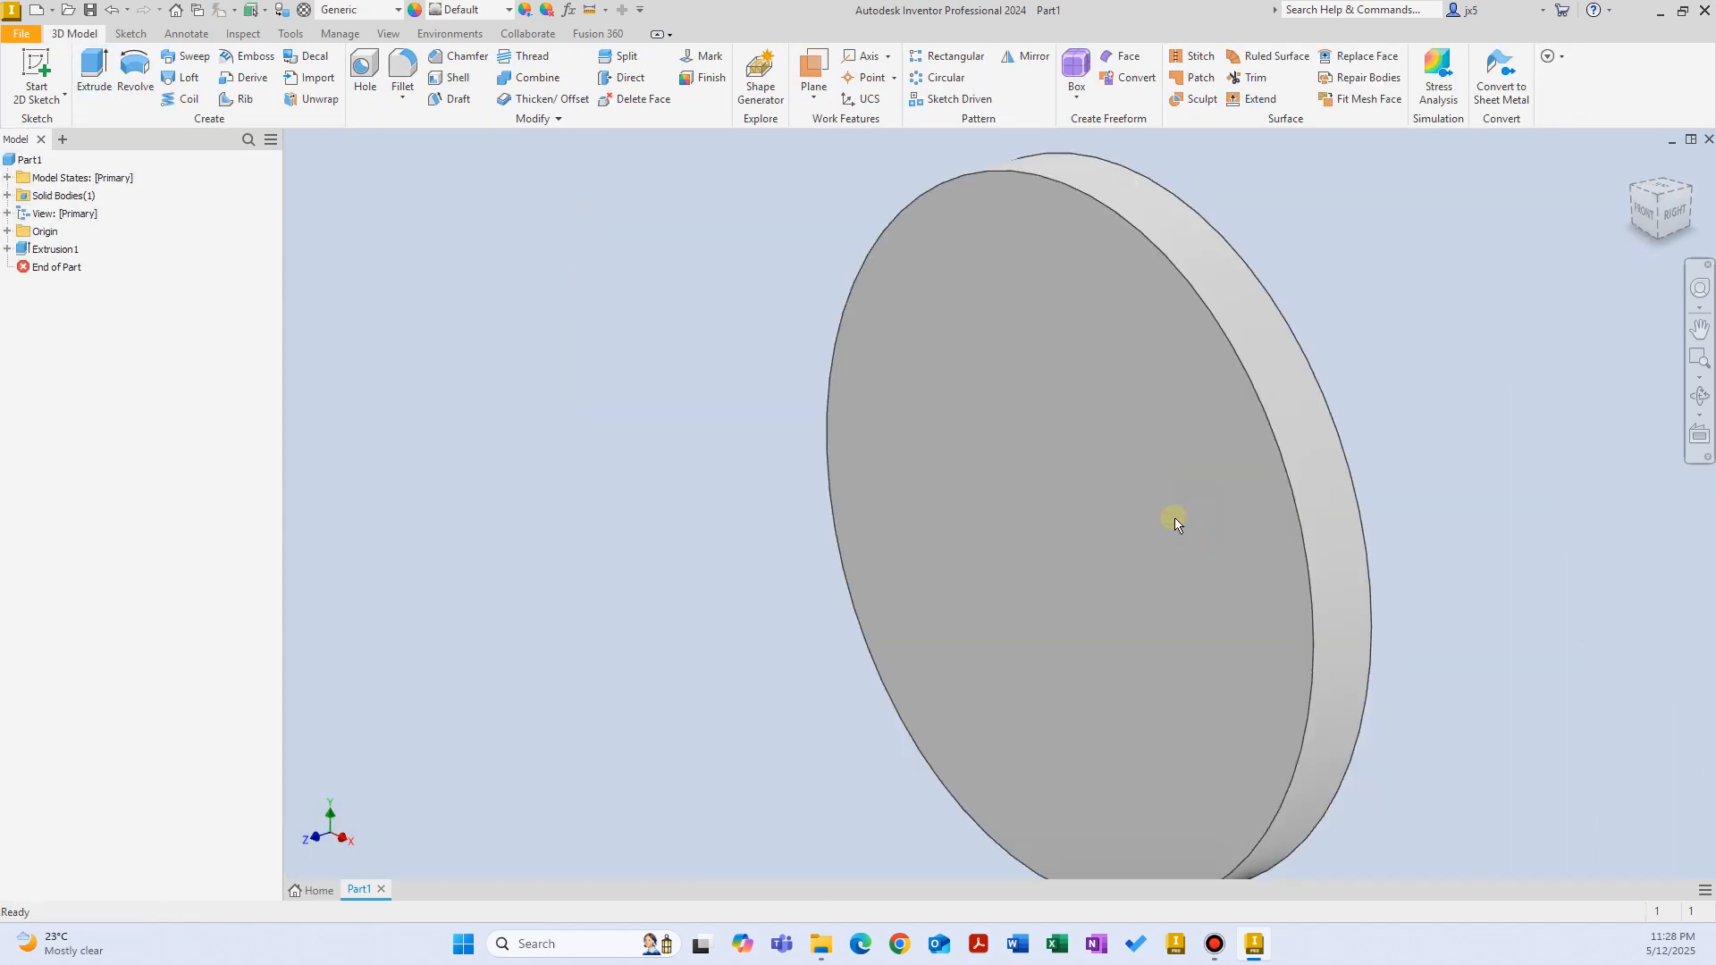
middle_drag(1118, 499, 903, 470)
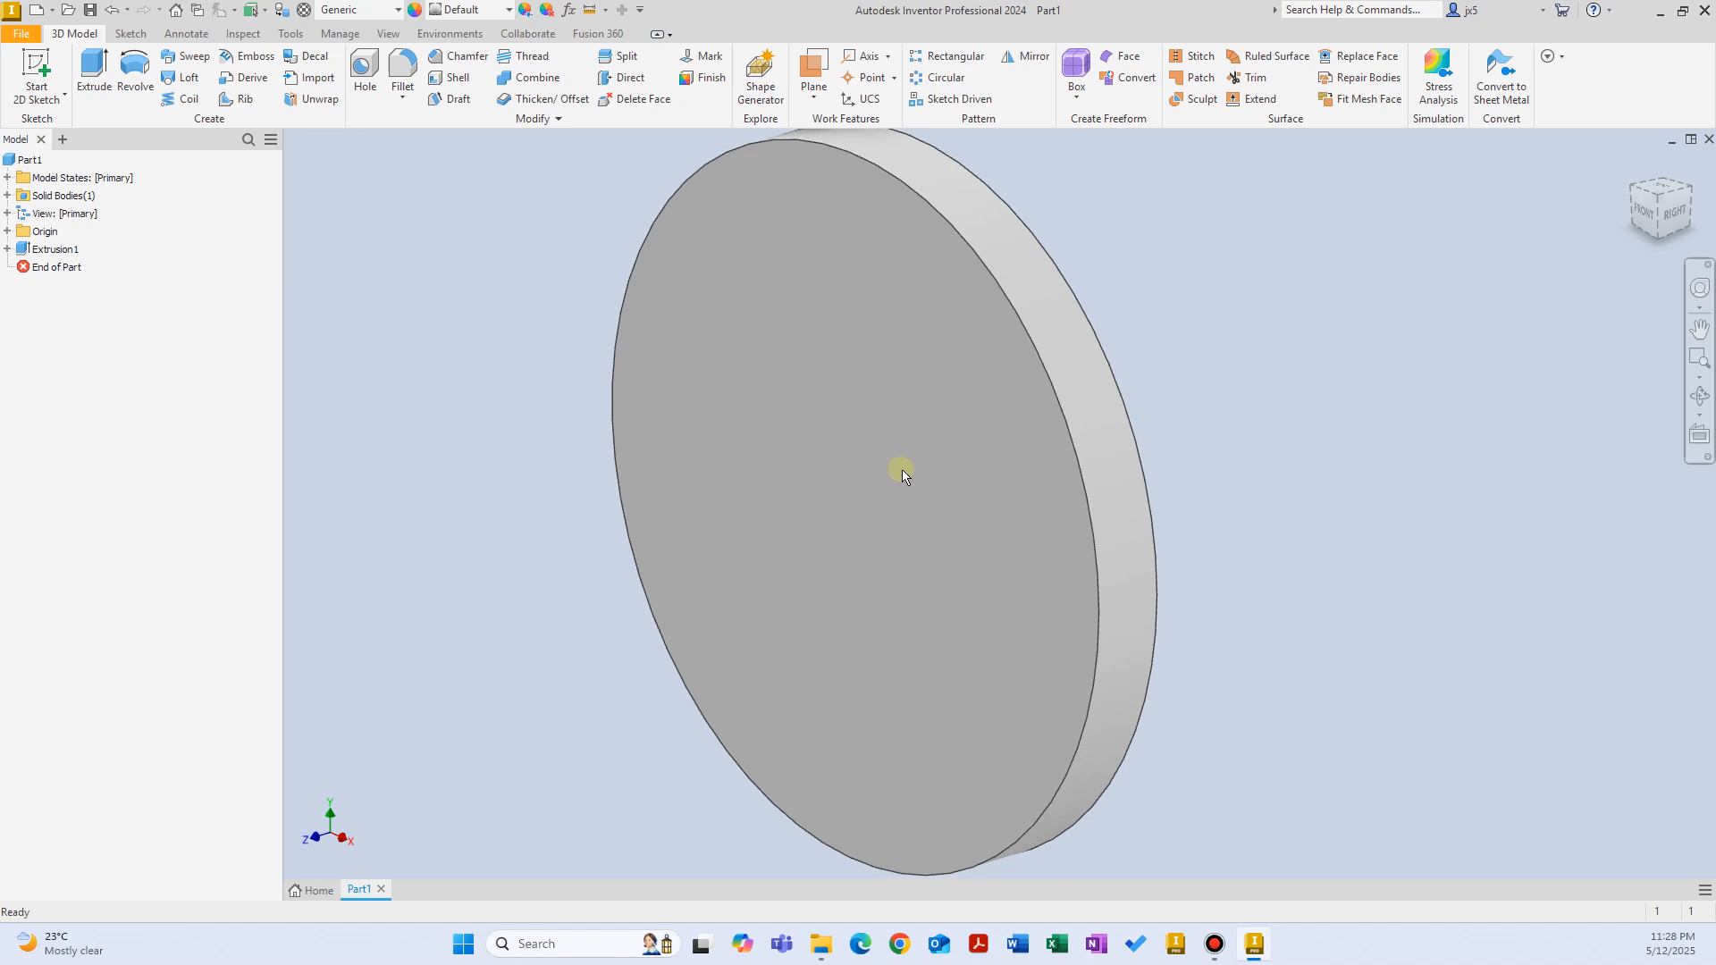
On the disc's front face, sketch a small circle in the upper-left quadrant, its center about 23 mm above the origin.
right_click(1239, 261)
click(1245, 287)
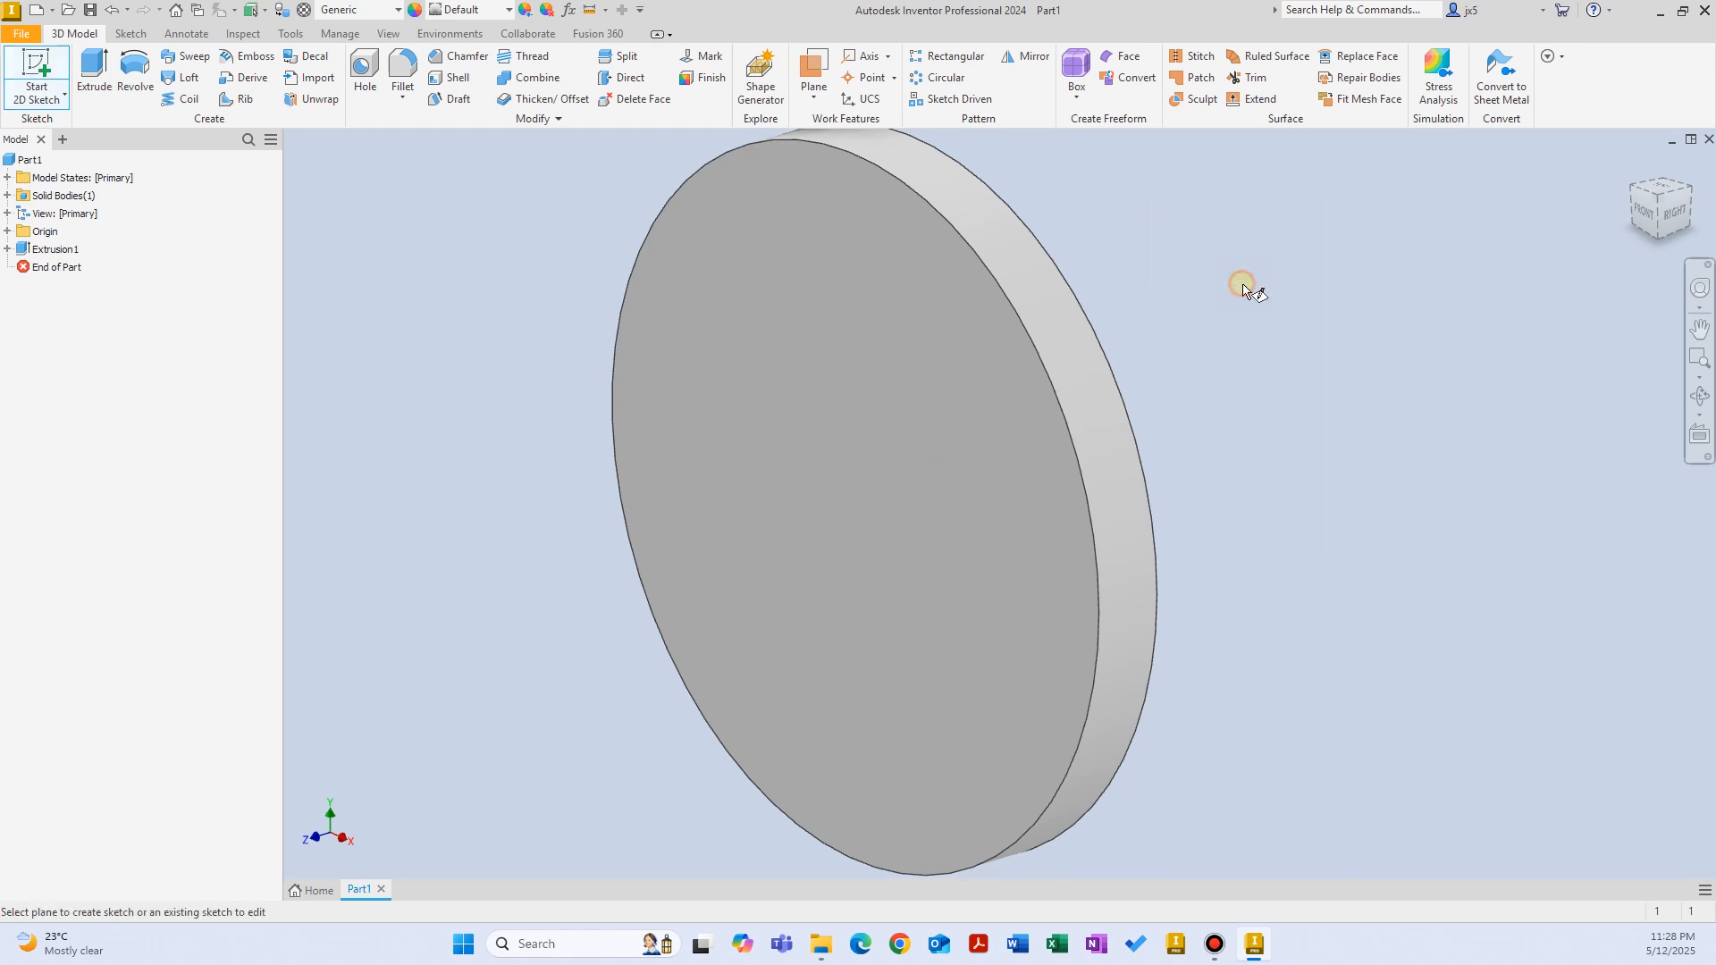
click(815, 304)
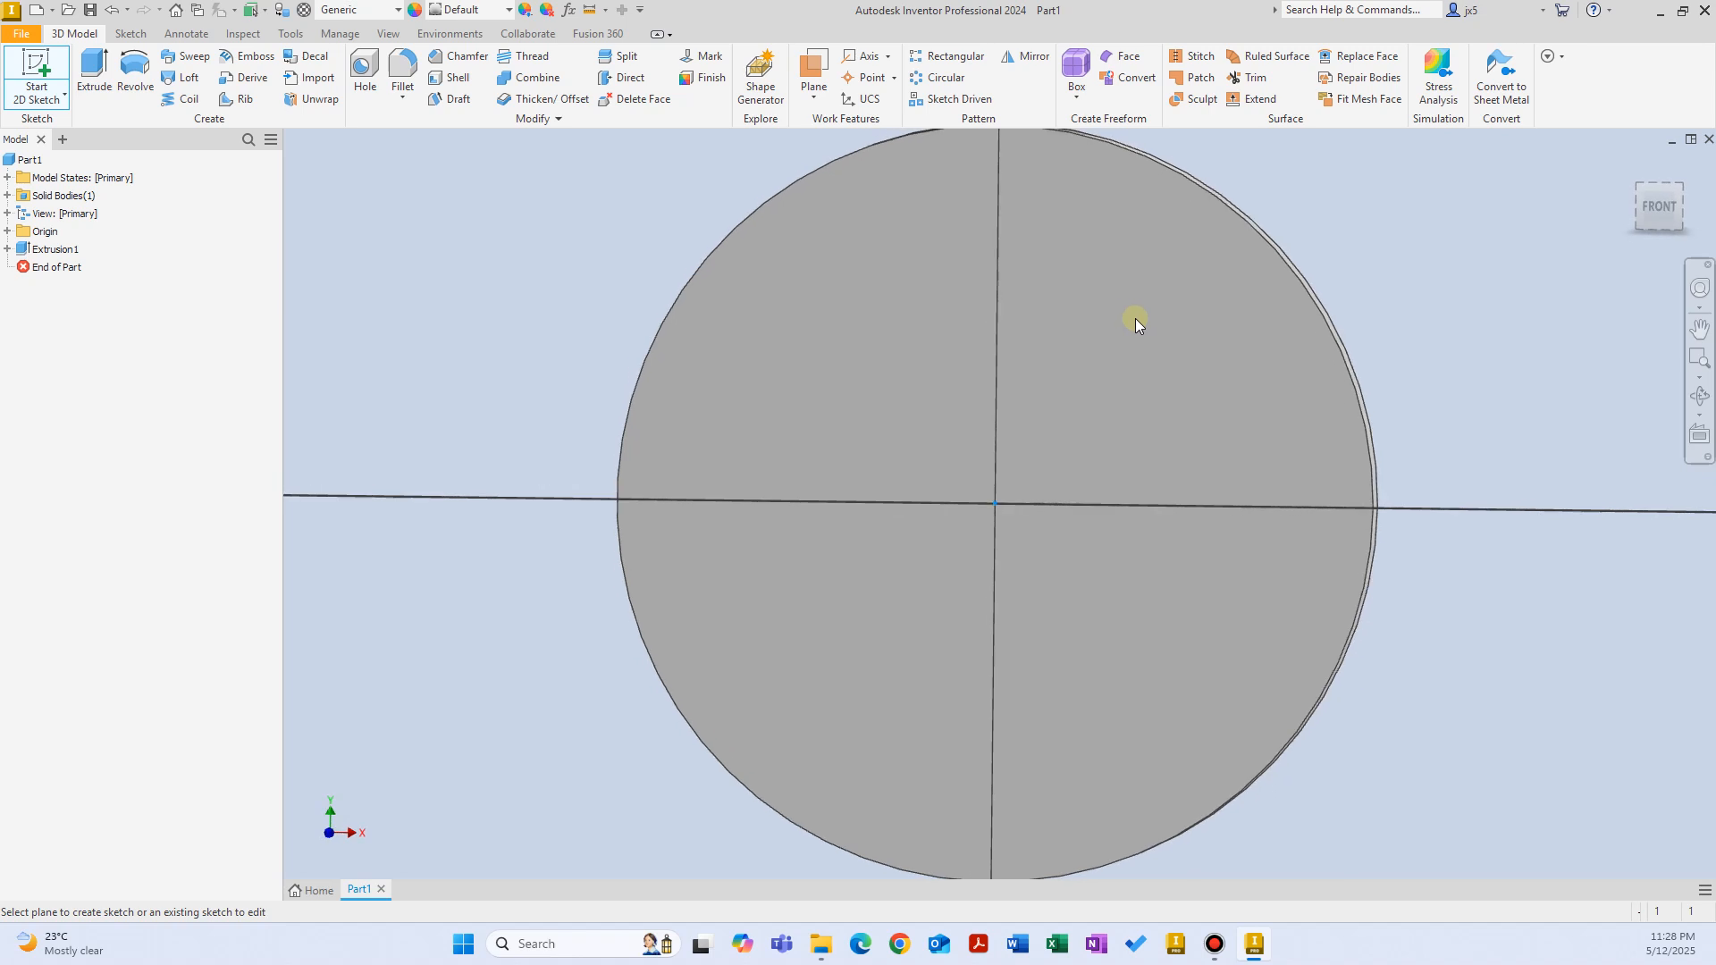
right_click(647, 216)
click(615, 191)
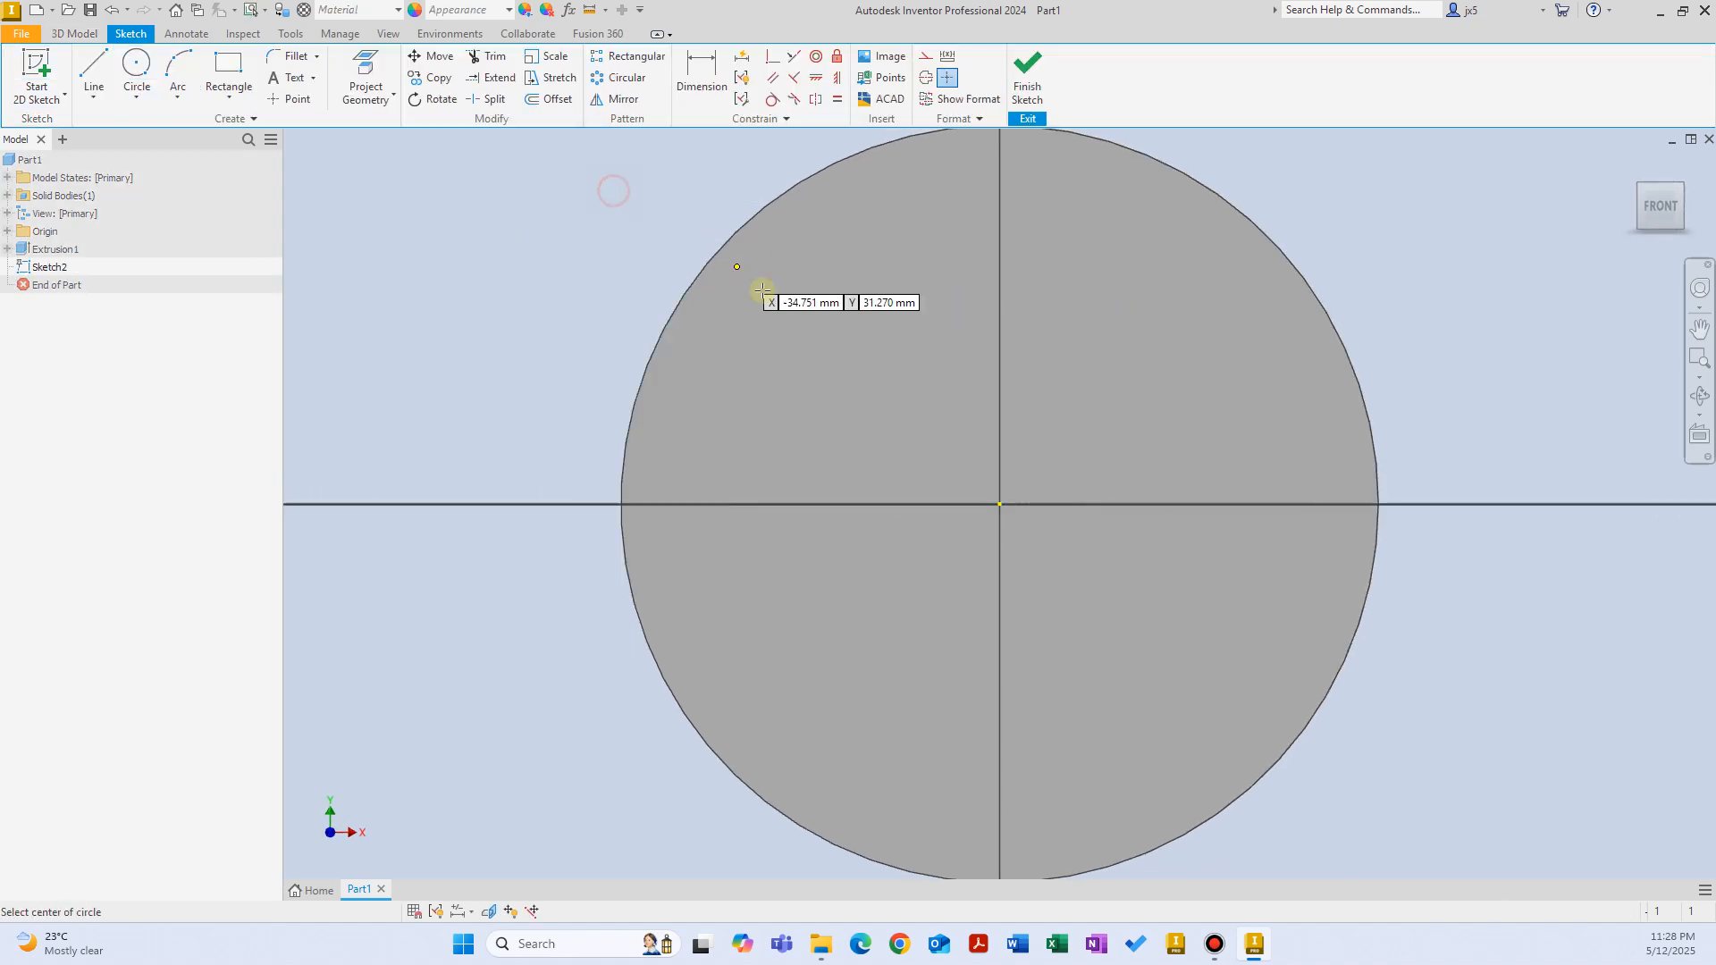
click(792, 332)
click(812, 292)
Dimension the small circle's center 20 mm vertically and 20 mm horizontally from the origin.
right_click(638, 202)
click(598, 226)
click(790, 330)
click(1000, 504)
click(575, 429)
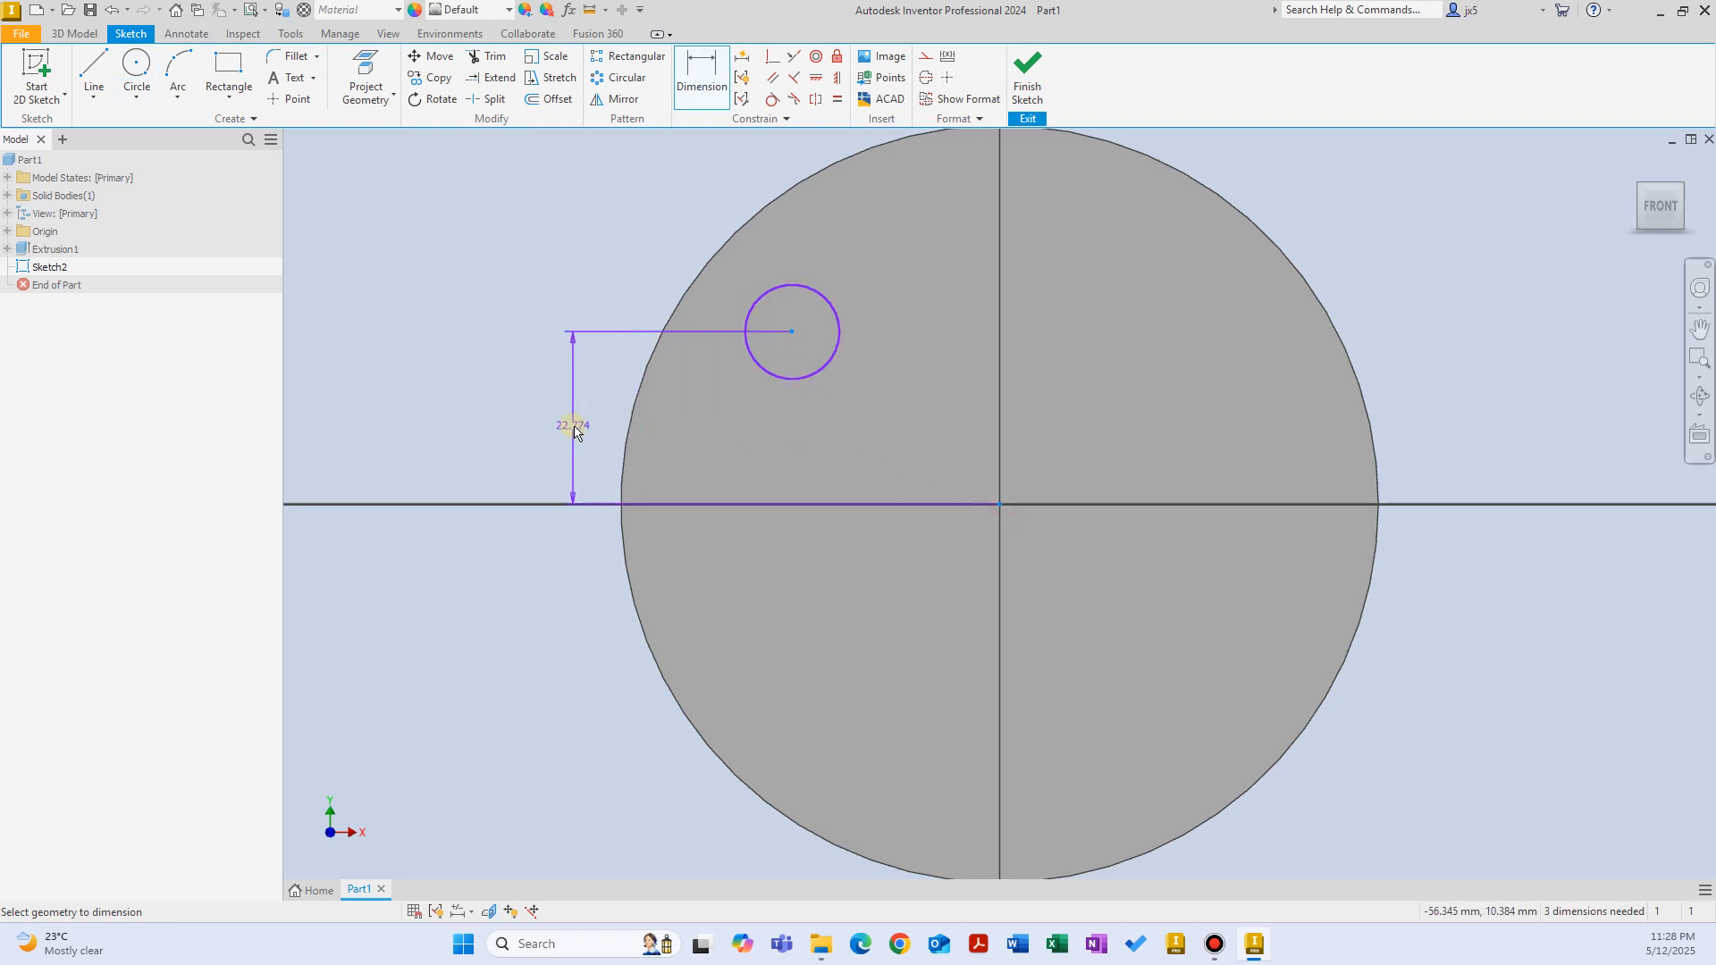
text(20)
key(Return)
click(790, 352)
click(999, 504)
click(910, 259)
text(20)
key(Return)
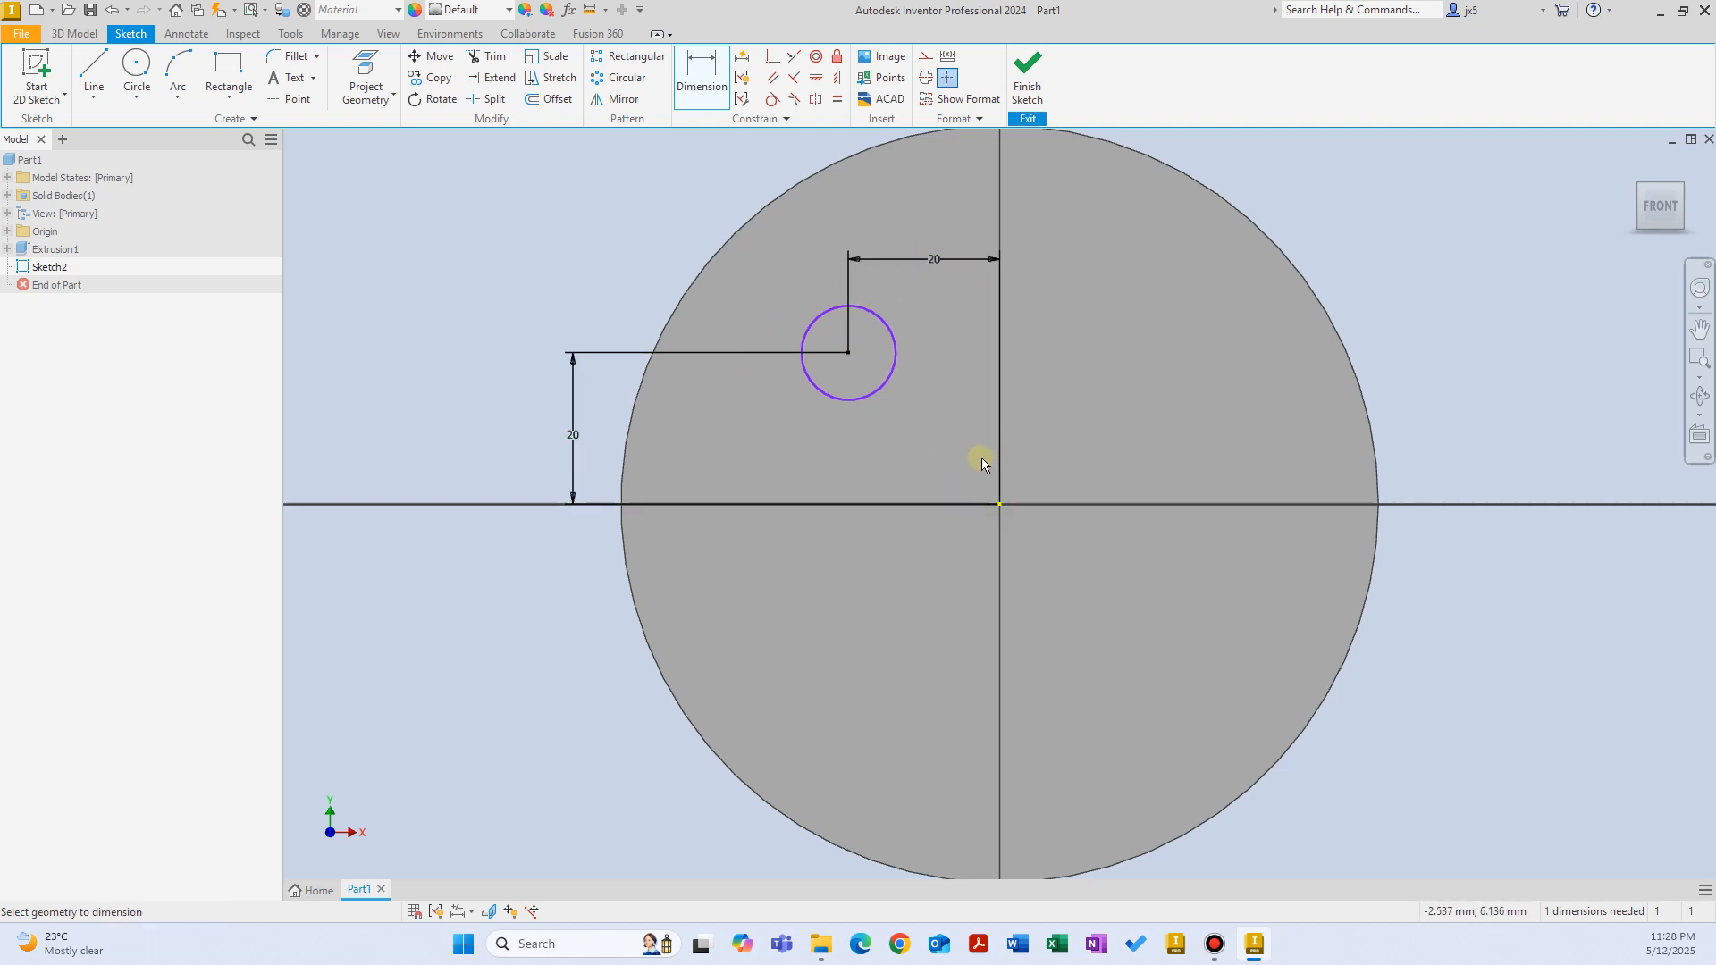
Set the small circle's diameter to 10 mm and finish the sketch.
click(832, 307)
click(687, 211)
text(10)
key(Return)
click(1027, 76)
Extrude the 10 mm circle as a cut through the whole disc to form a hole.
right_click(1124, 188)
click(1153, 162)
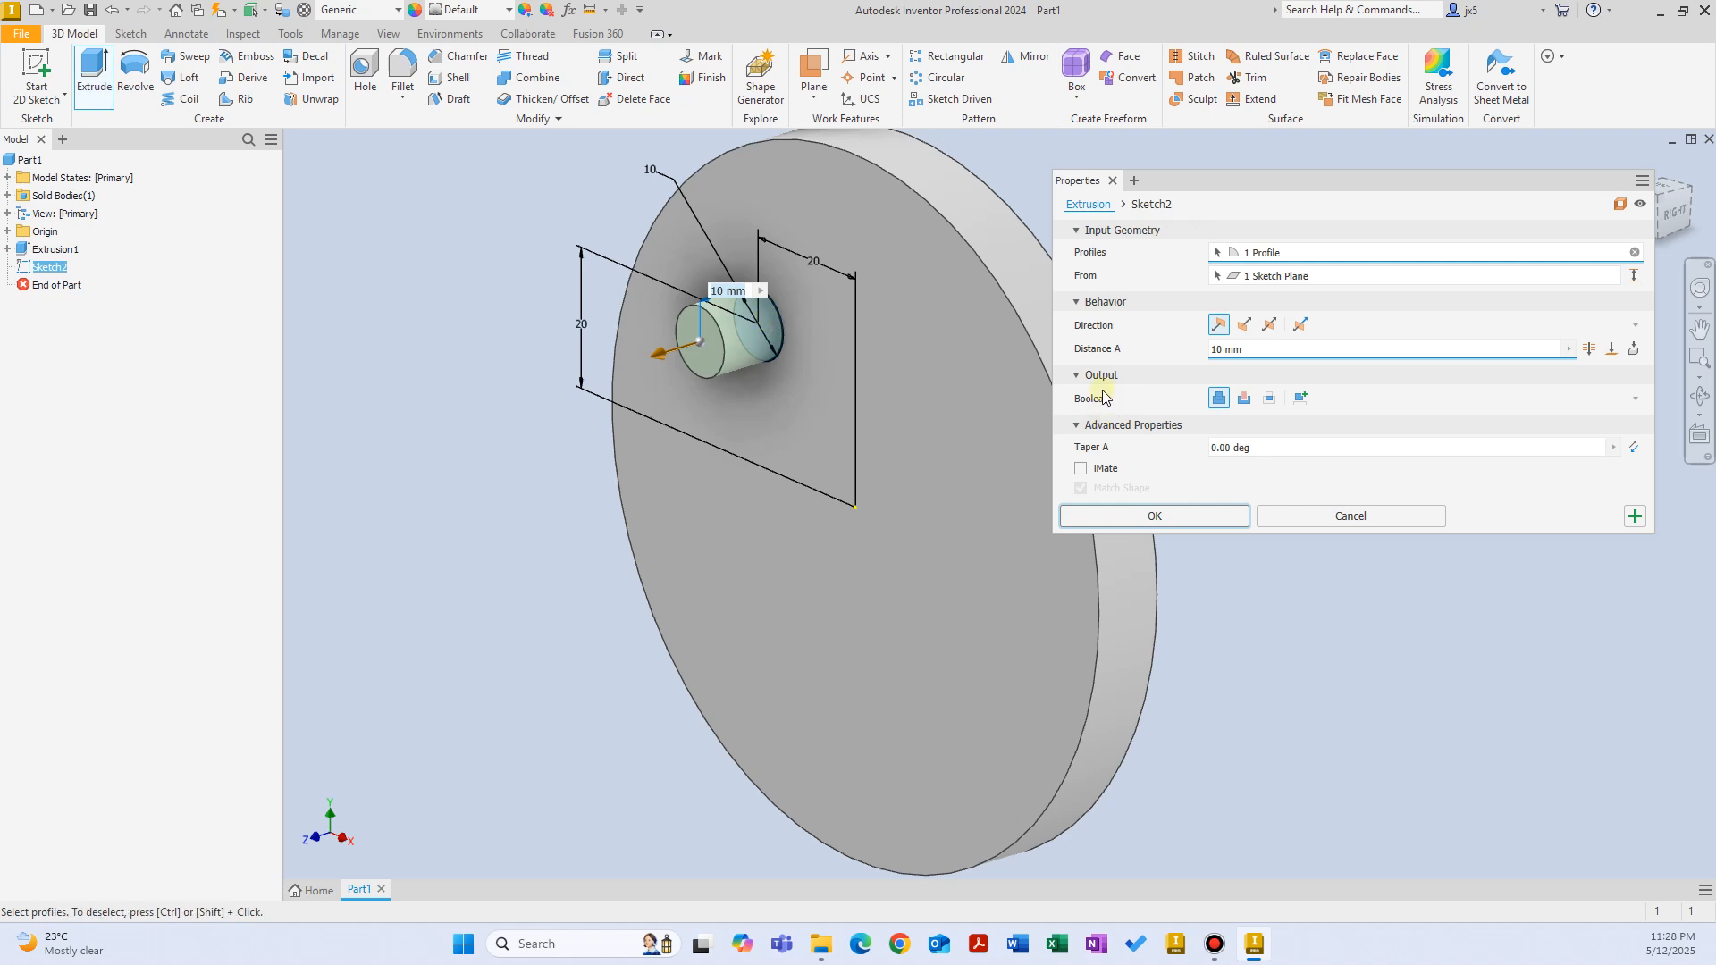
click(1243, 398)
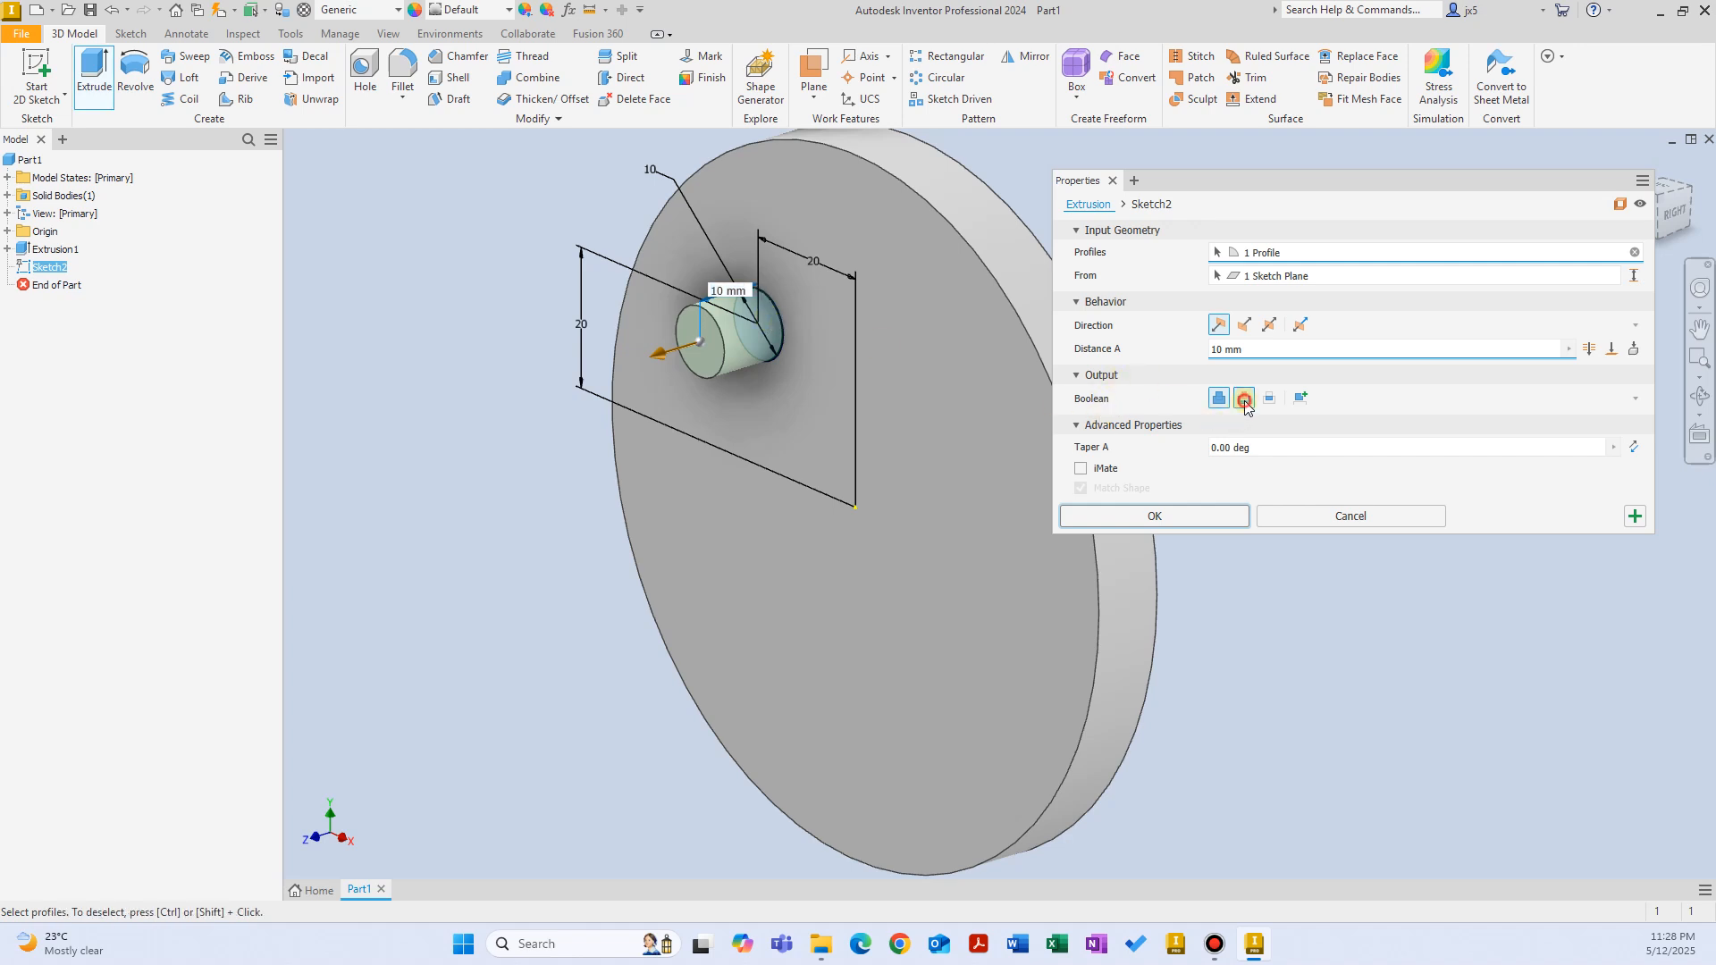
click(1591, 350)
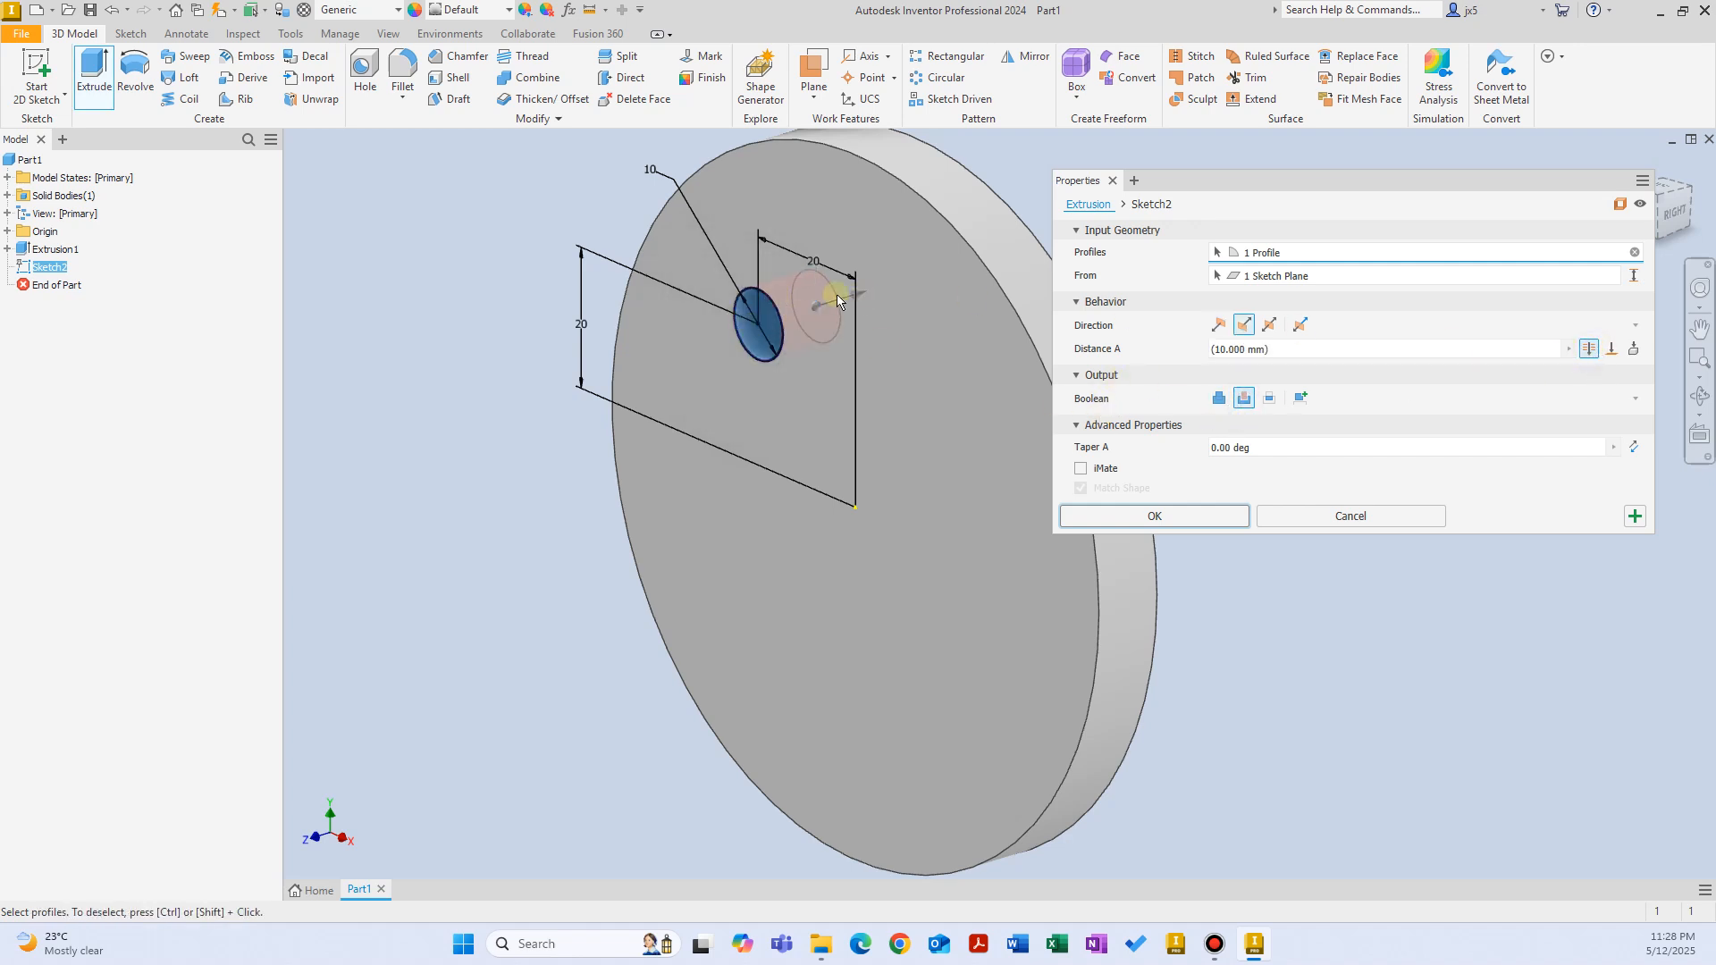
click(1174, 516)
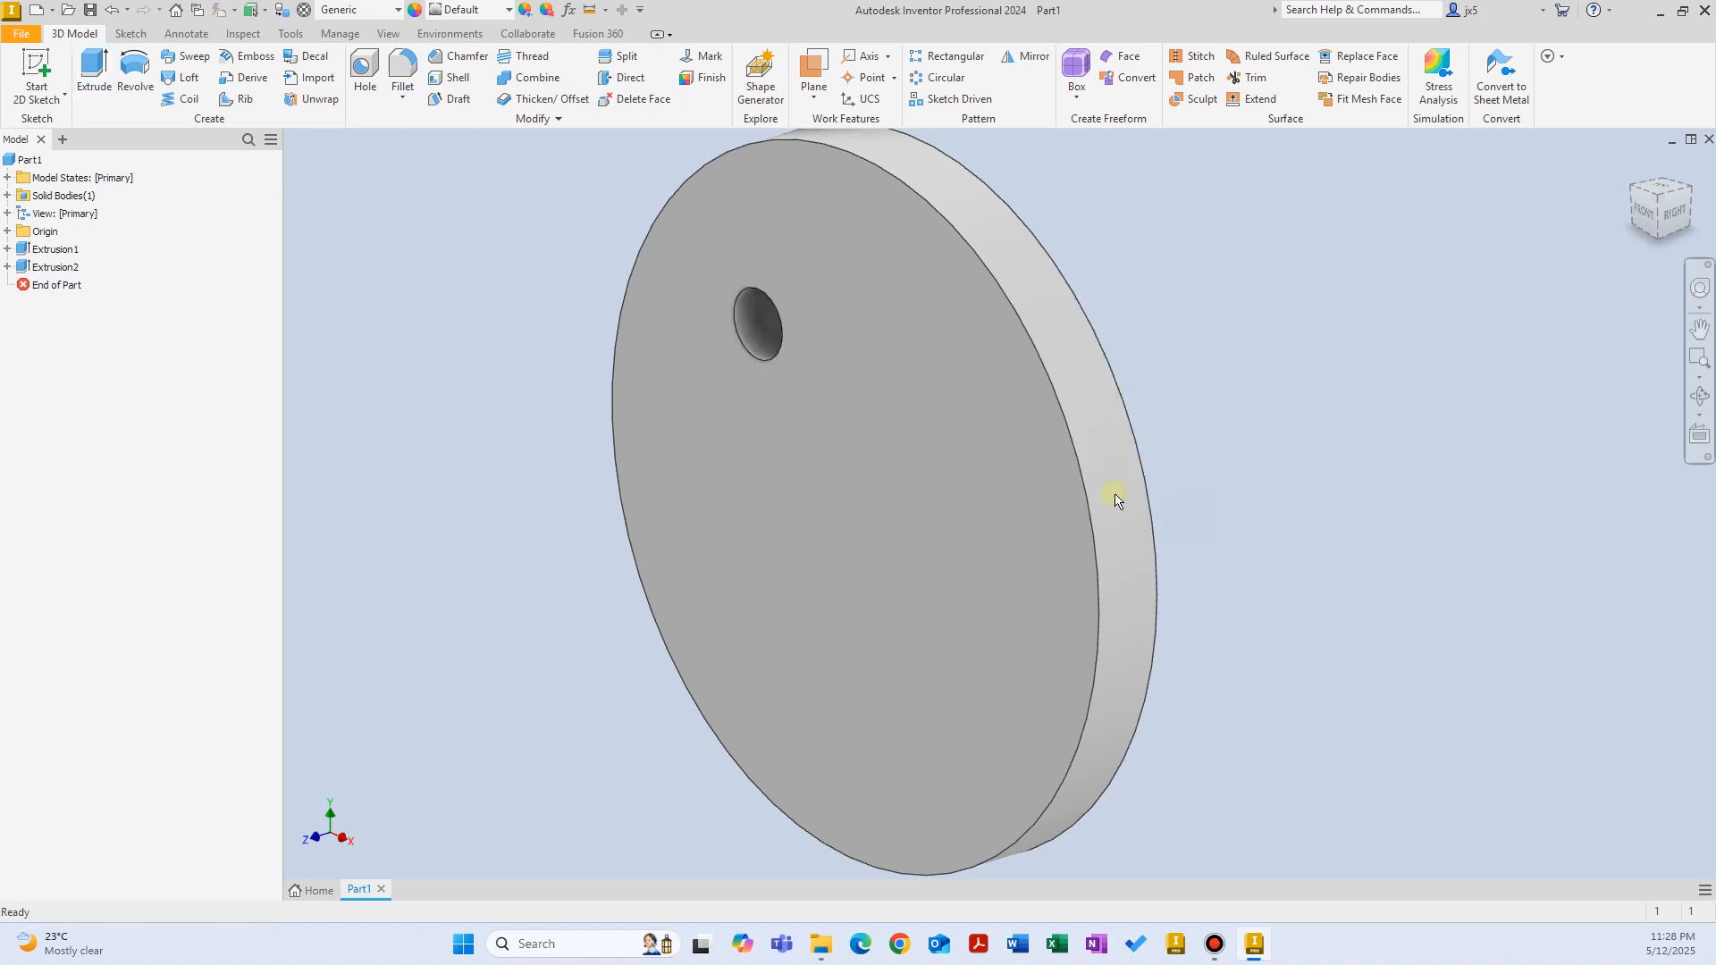
Highlight the disc extrusion and the hole cut in turn to examine which geometry each feature covers.
click(61, 250)
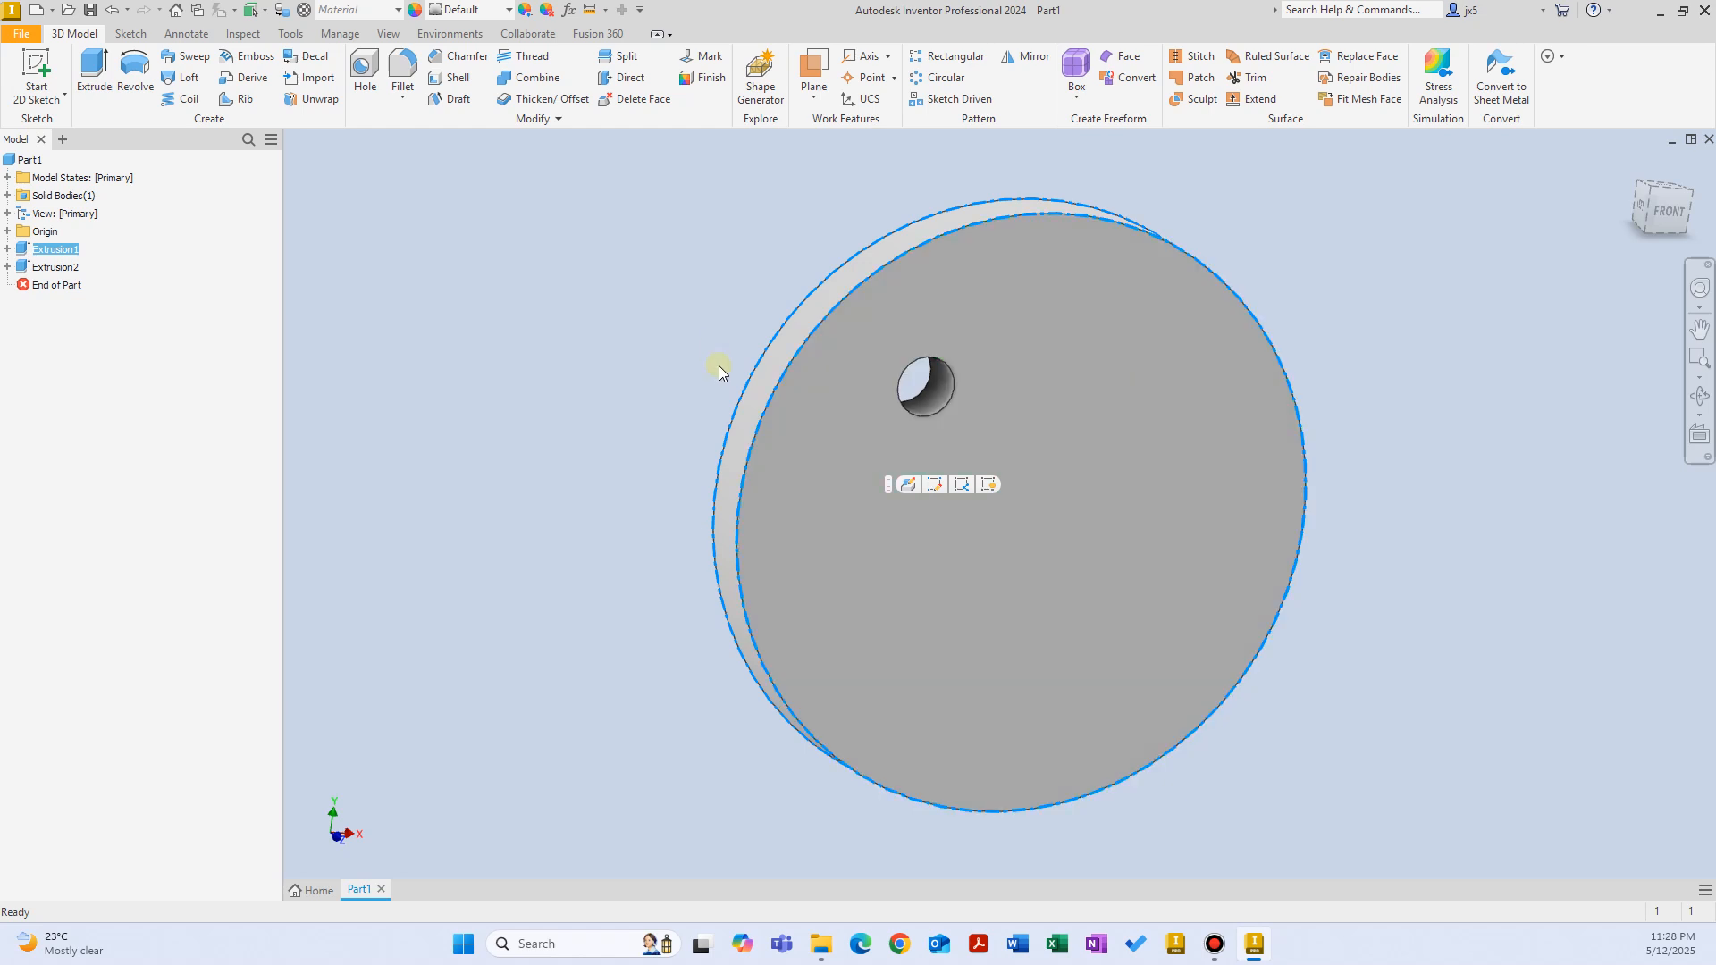
click(55, 266)
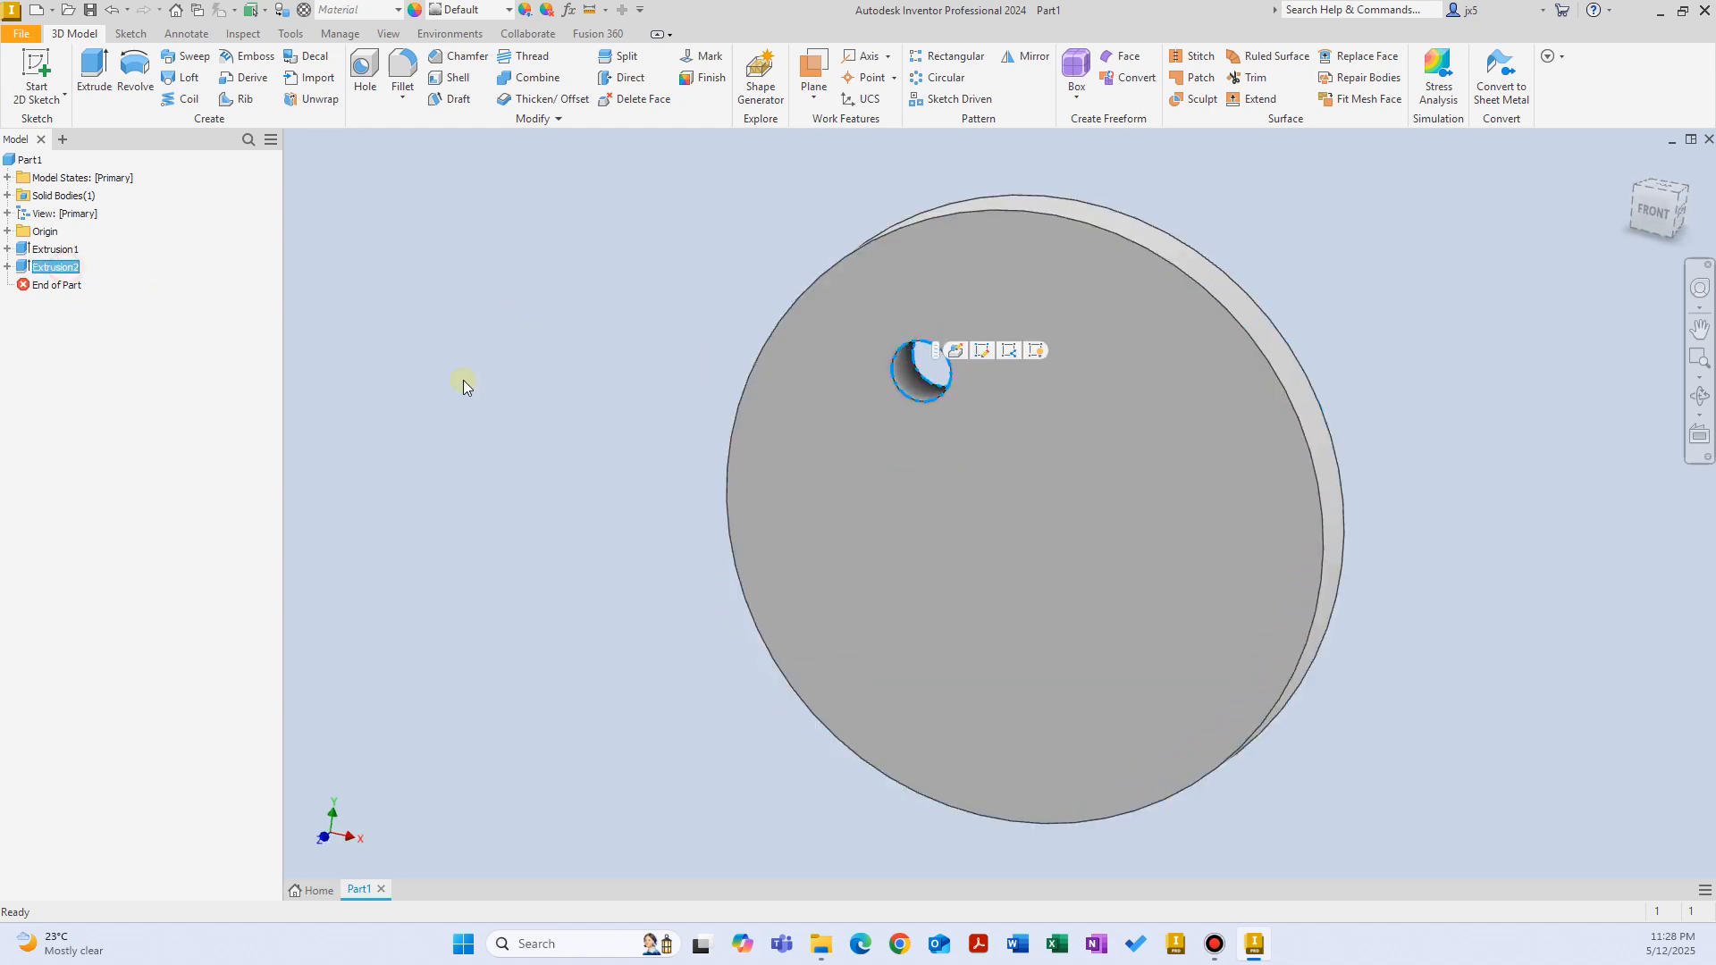
click(510, 304)
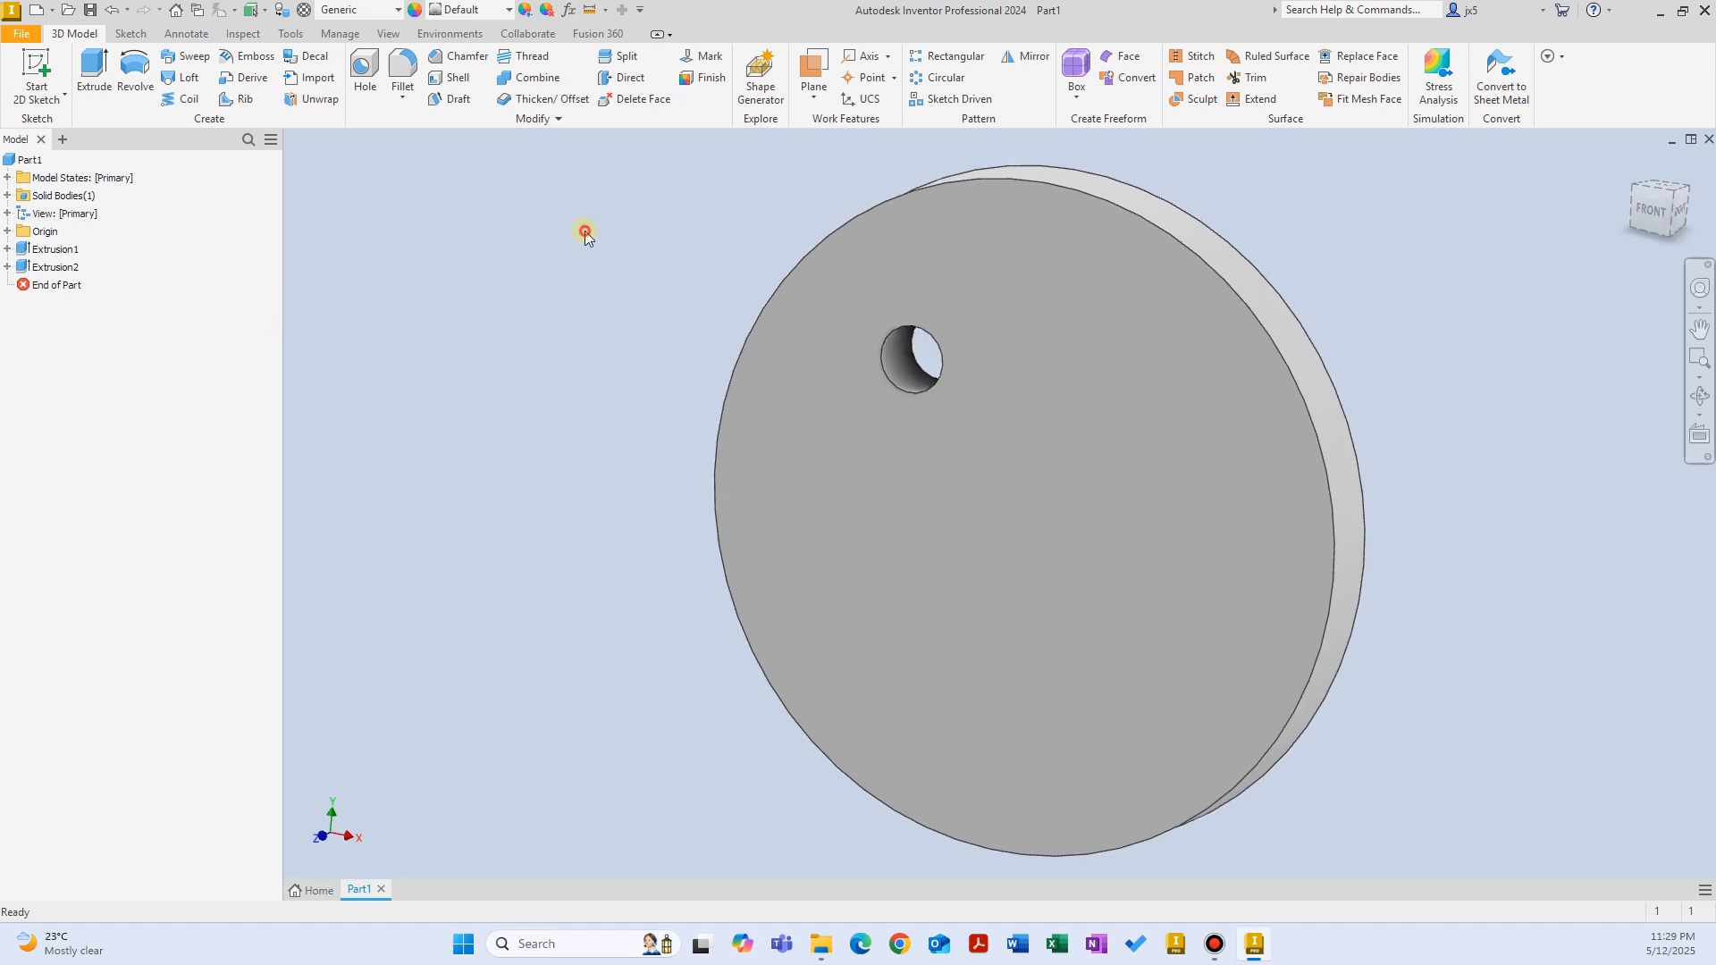
Start a circular pattern of the hole feature with the Z axis as its rotation axis.
click(940, 78)
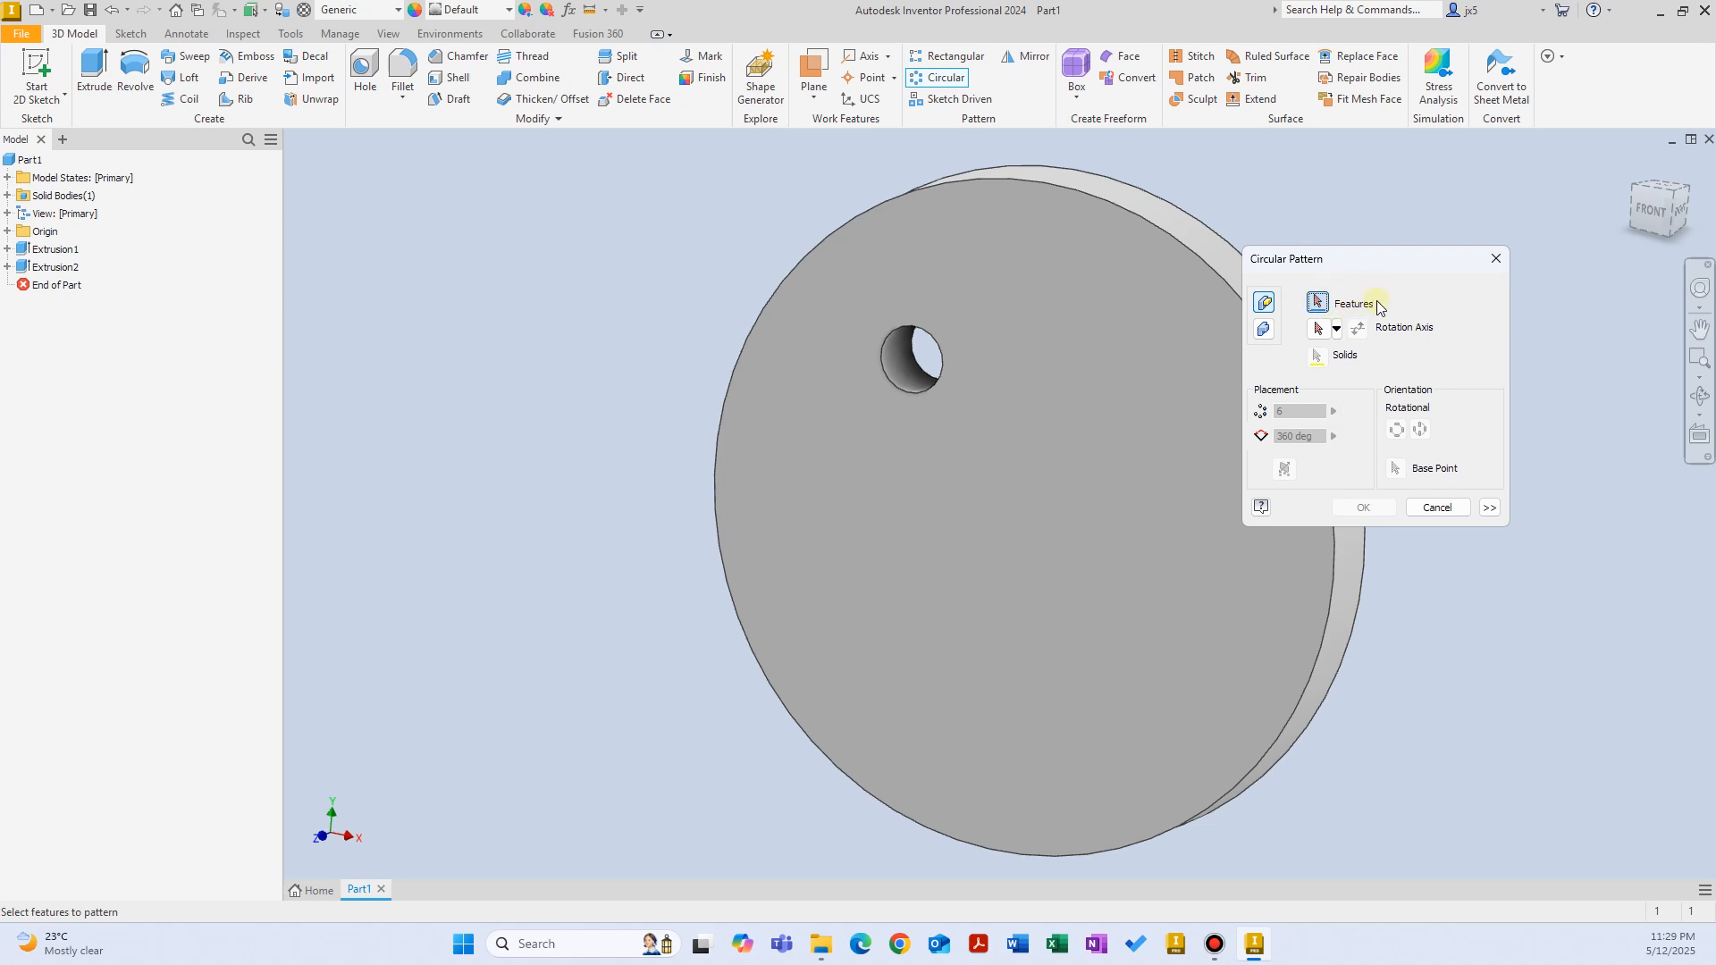
click(53, 268)
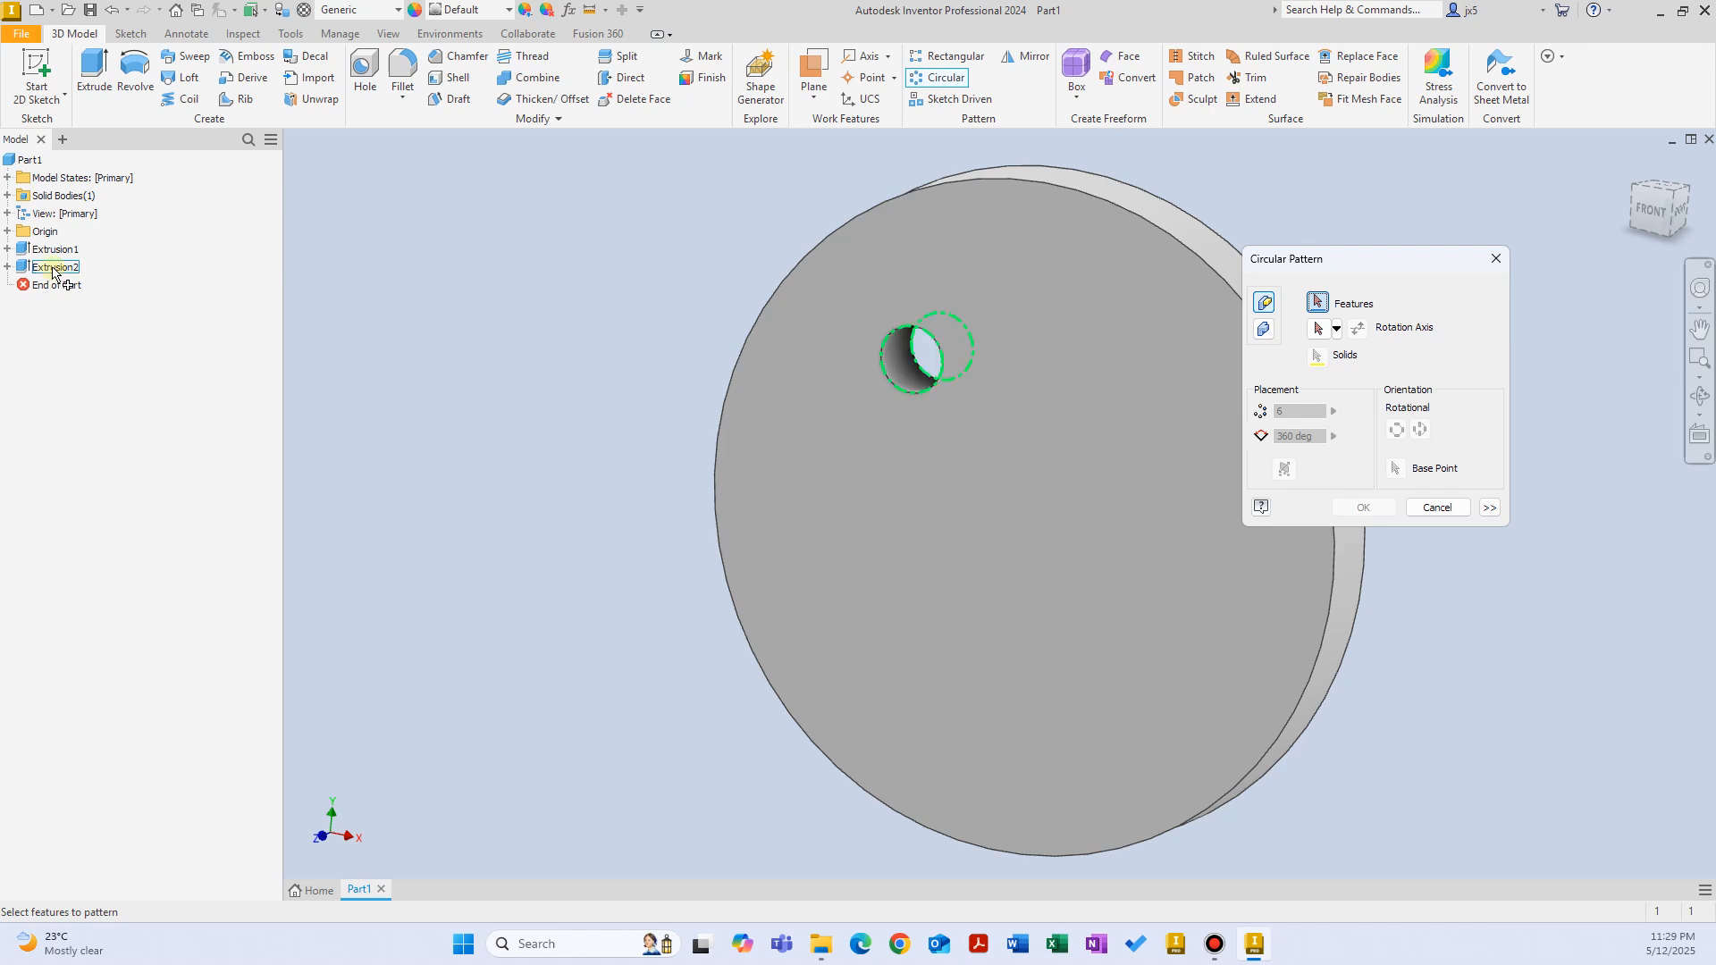
shift+middle_drag(812, 320, 775, 330)
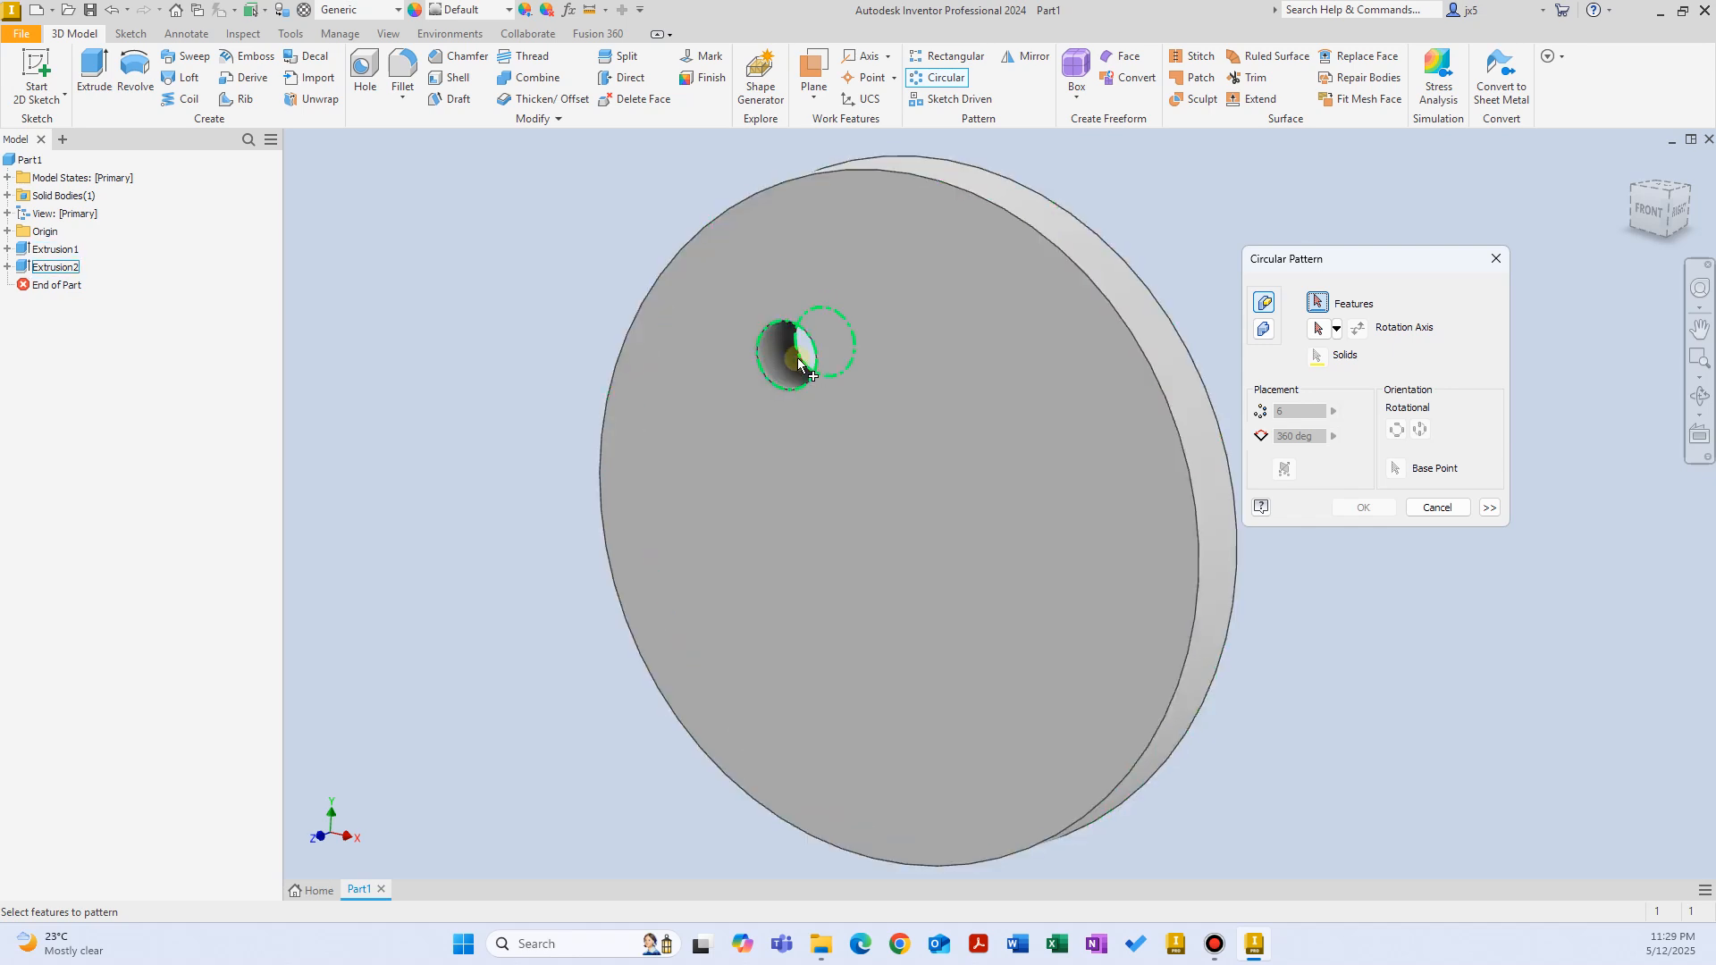
click(790, 367)
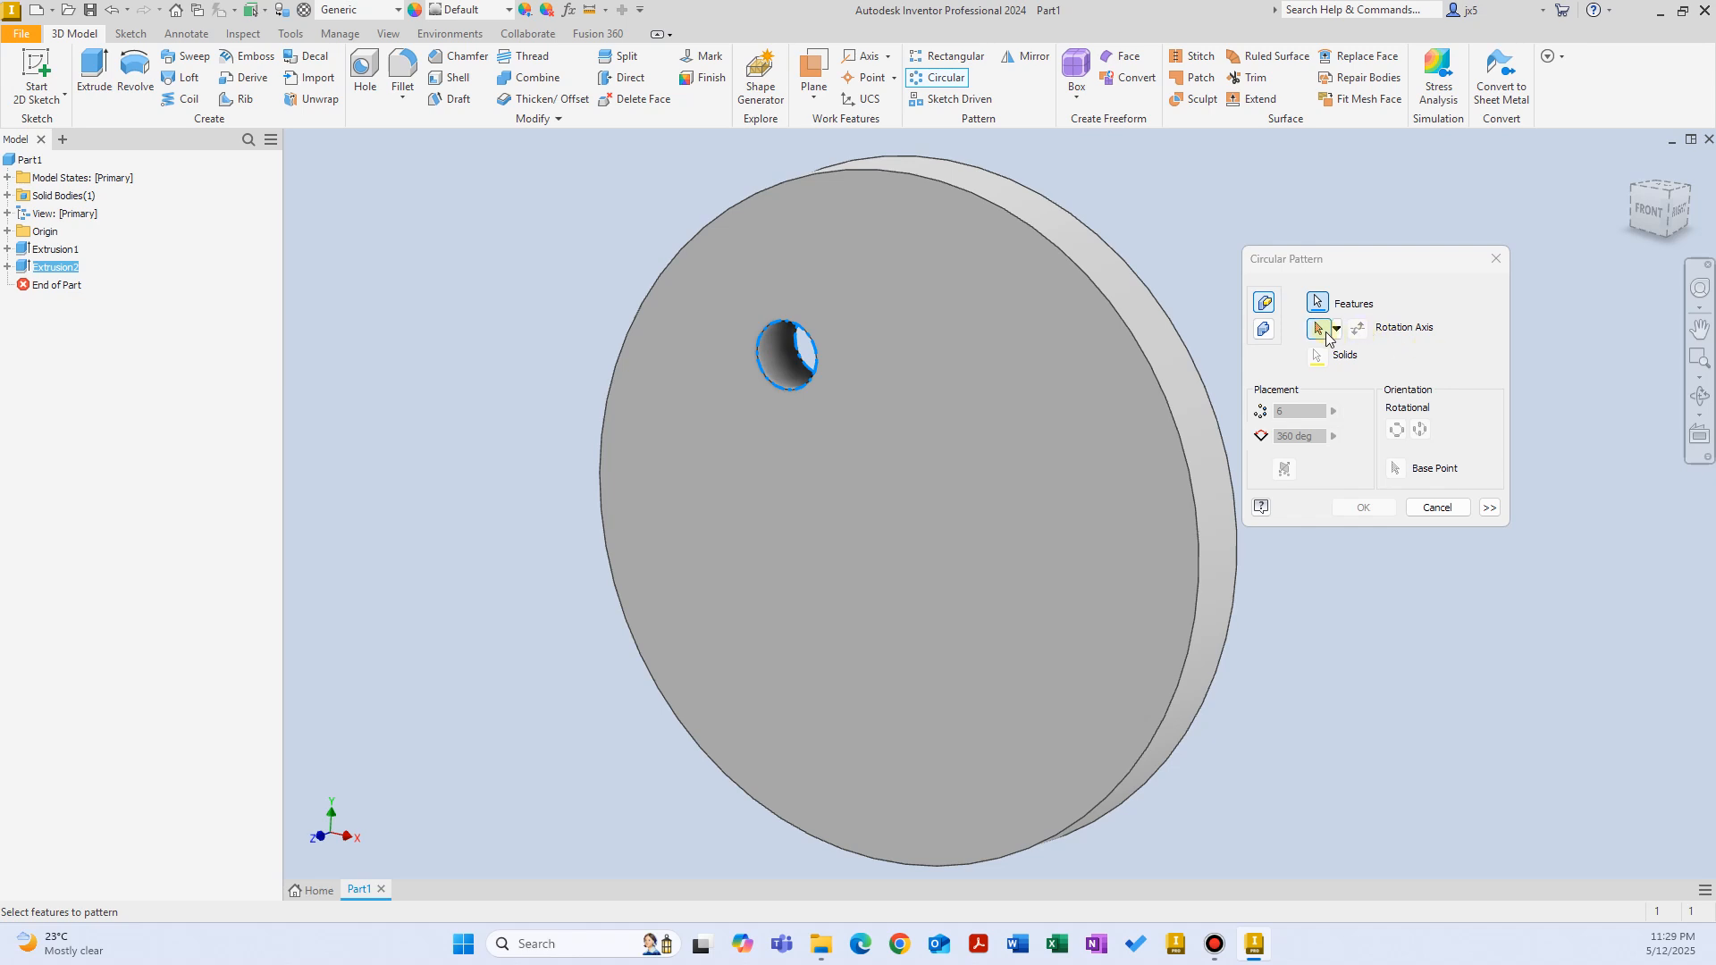
click(1321, 329)
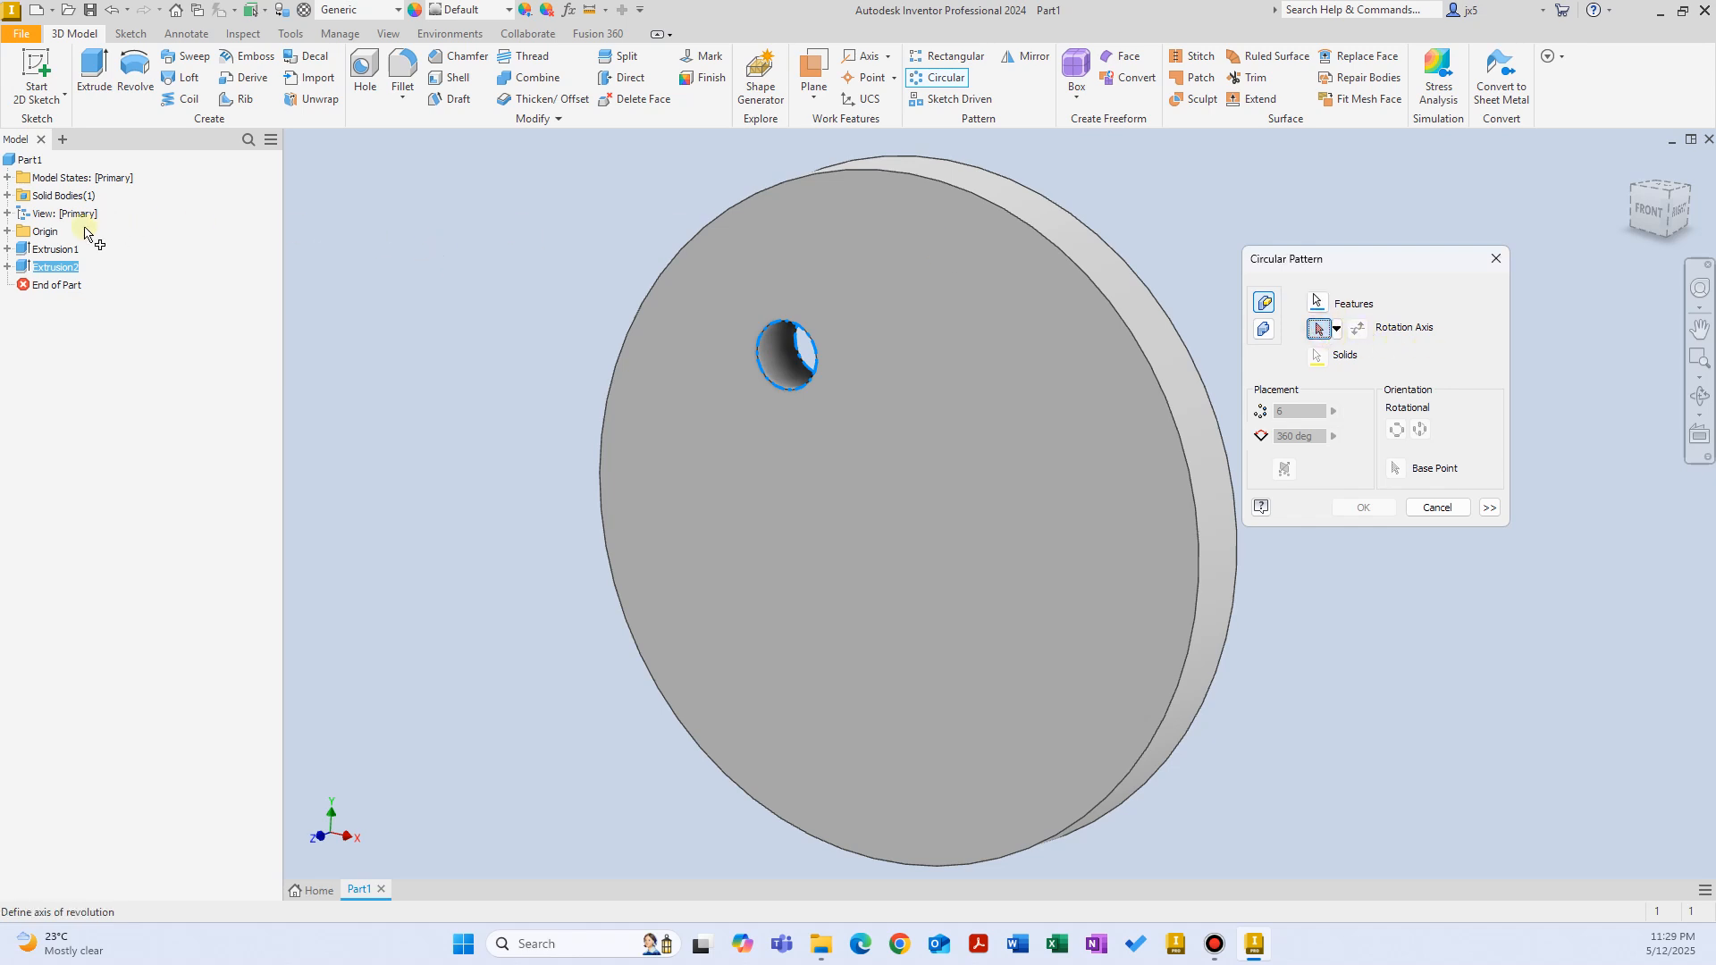
click(13, 234)
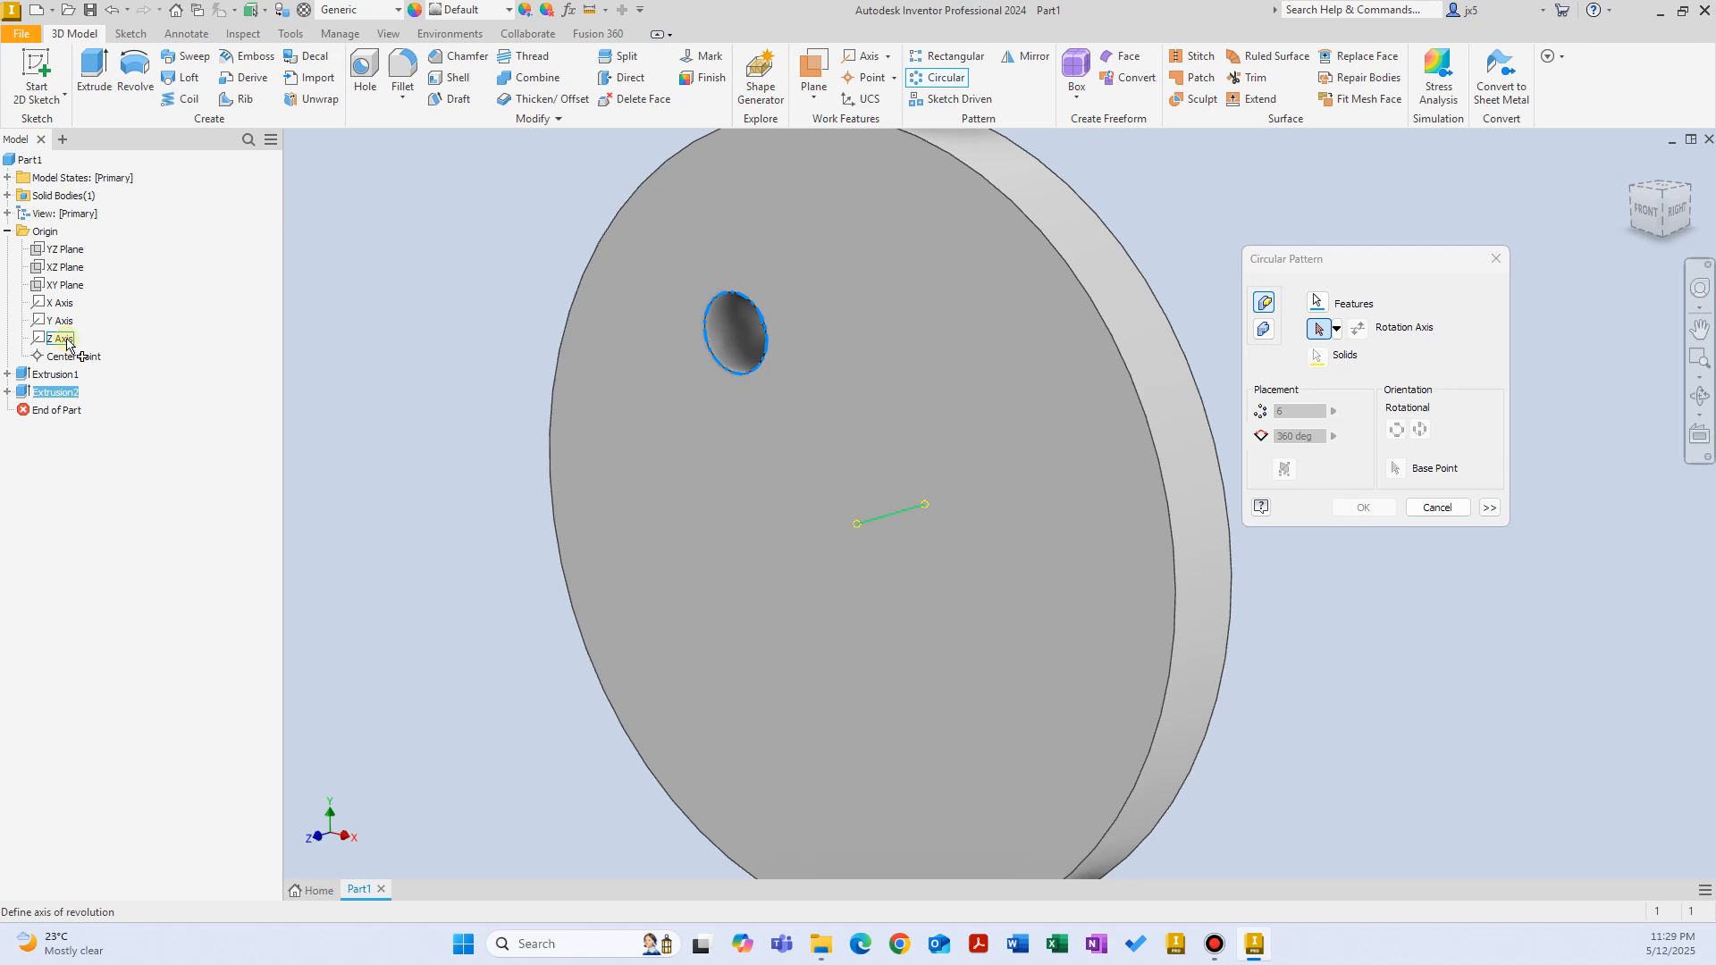
click(1337, 329)
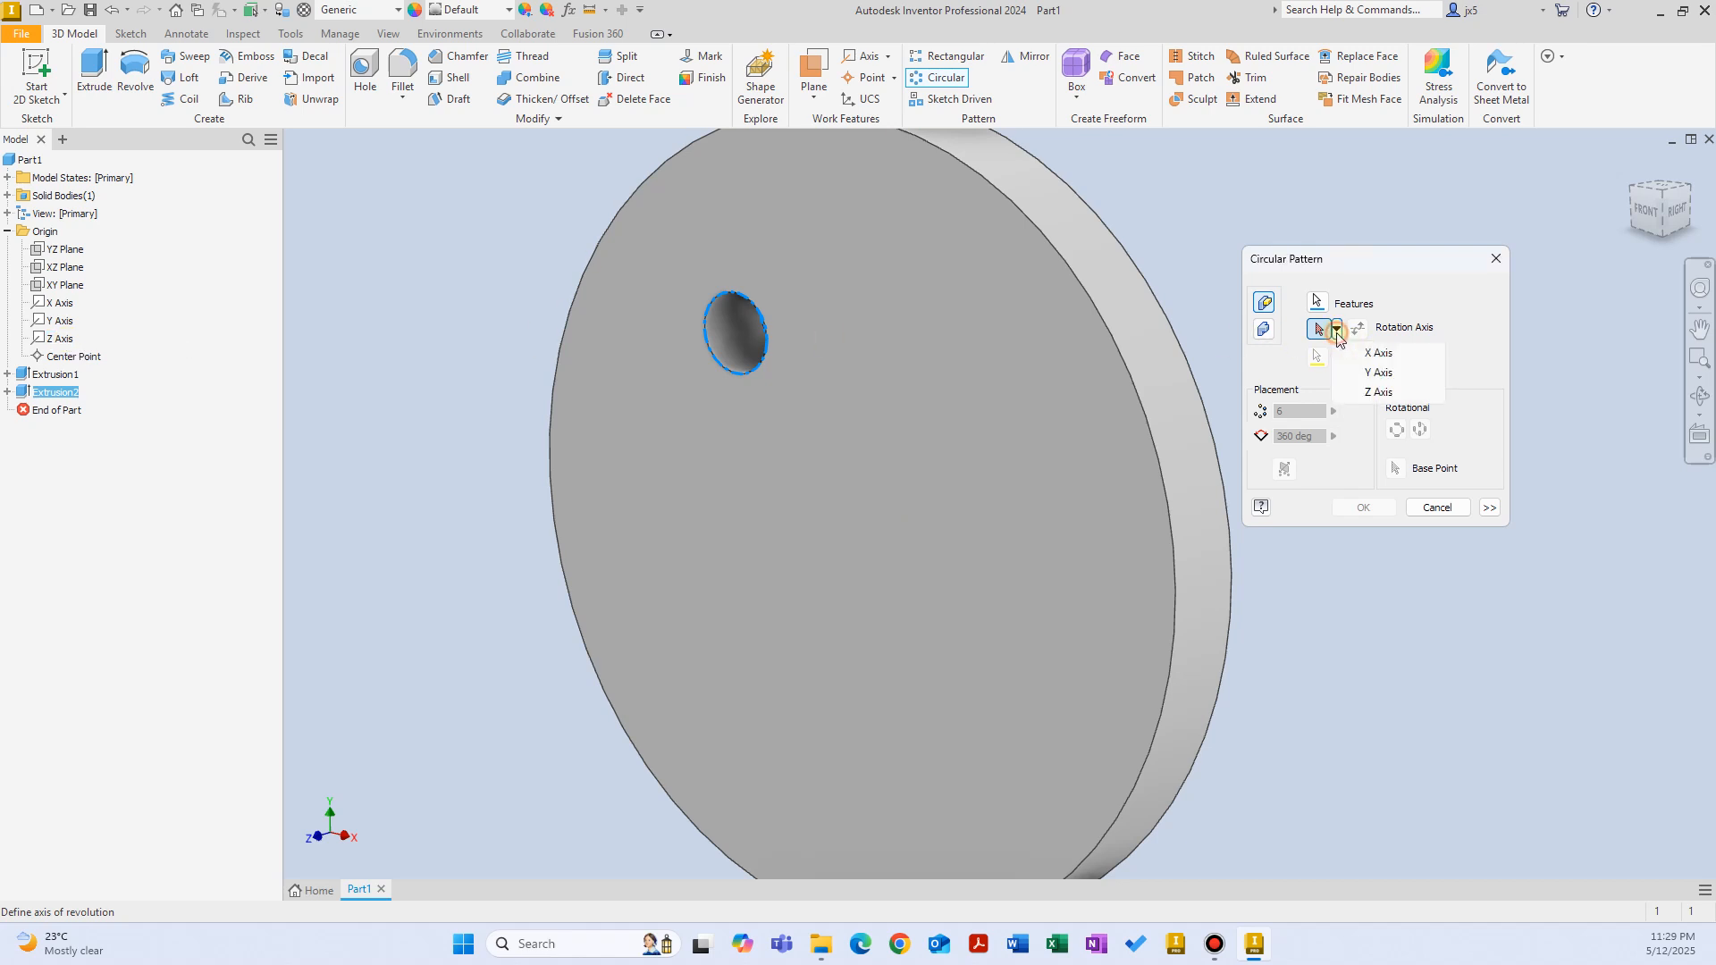
click(1396, 394)
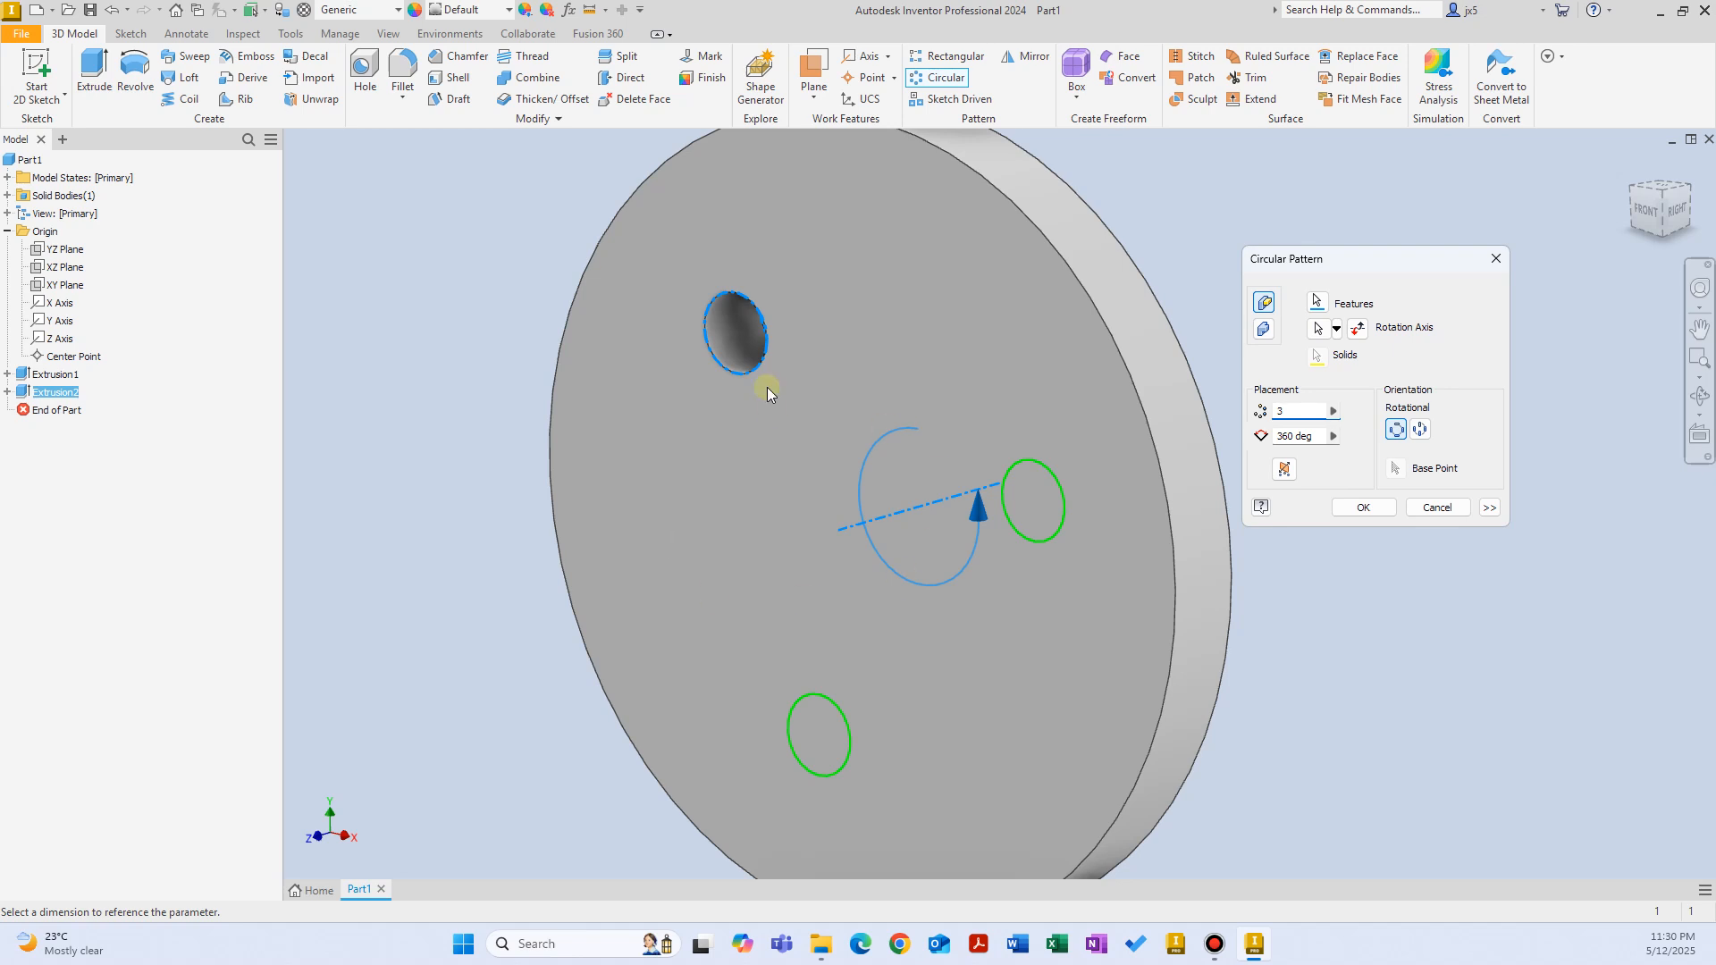
Try occurrence counts of 15 and 10 for the circular pattern of holes.
key(BackSpace)
text(15)
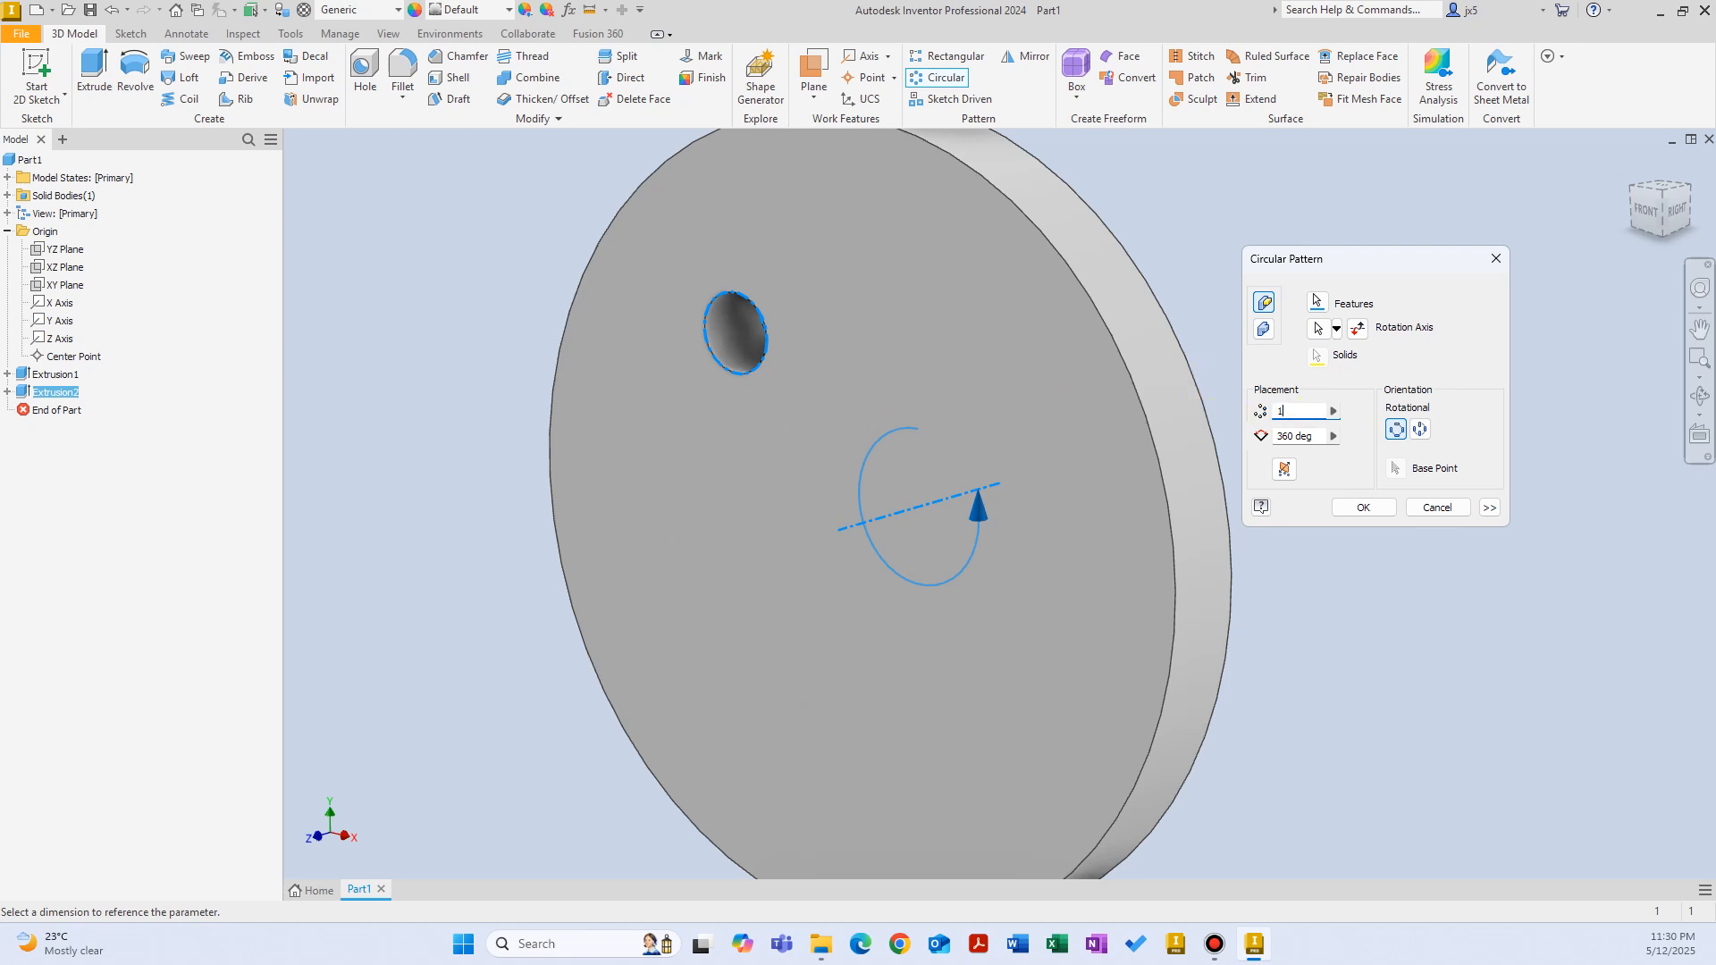
key(BackSpace)
text(0)
key(BackSpace)
key(BackSpace)
Set the circular pattern to 7 occurrences over an angle of 180 degrees.
text(7)
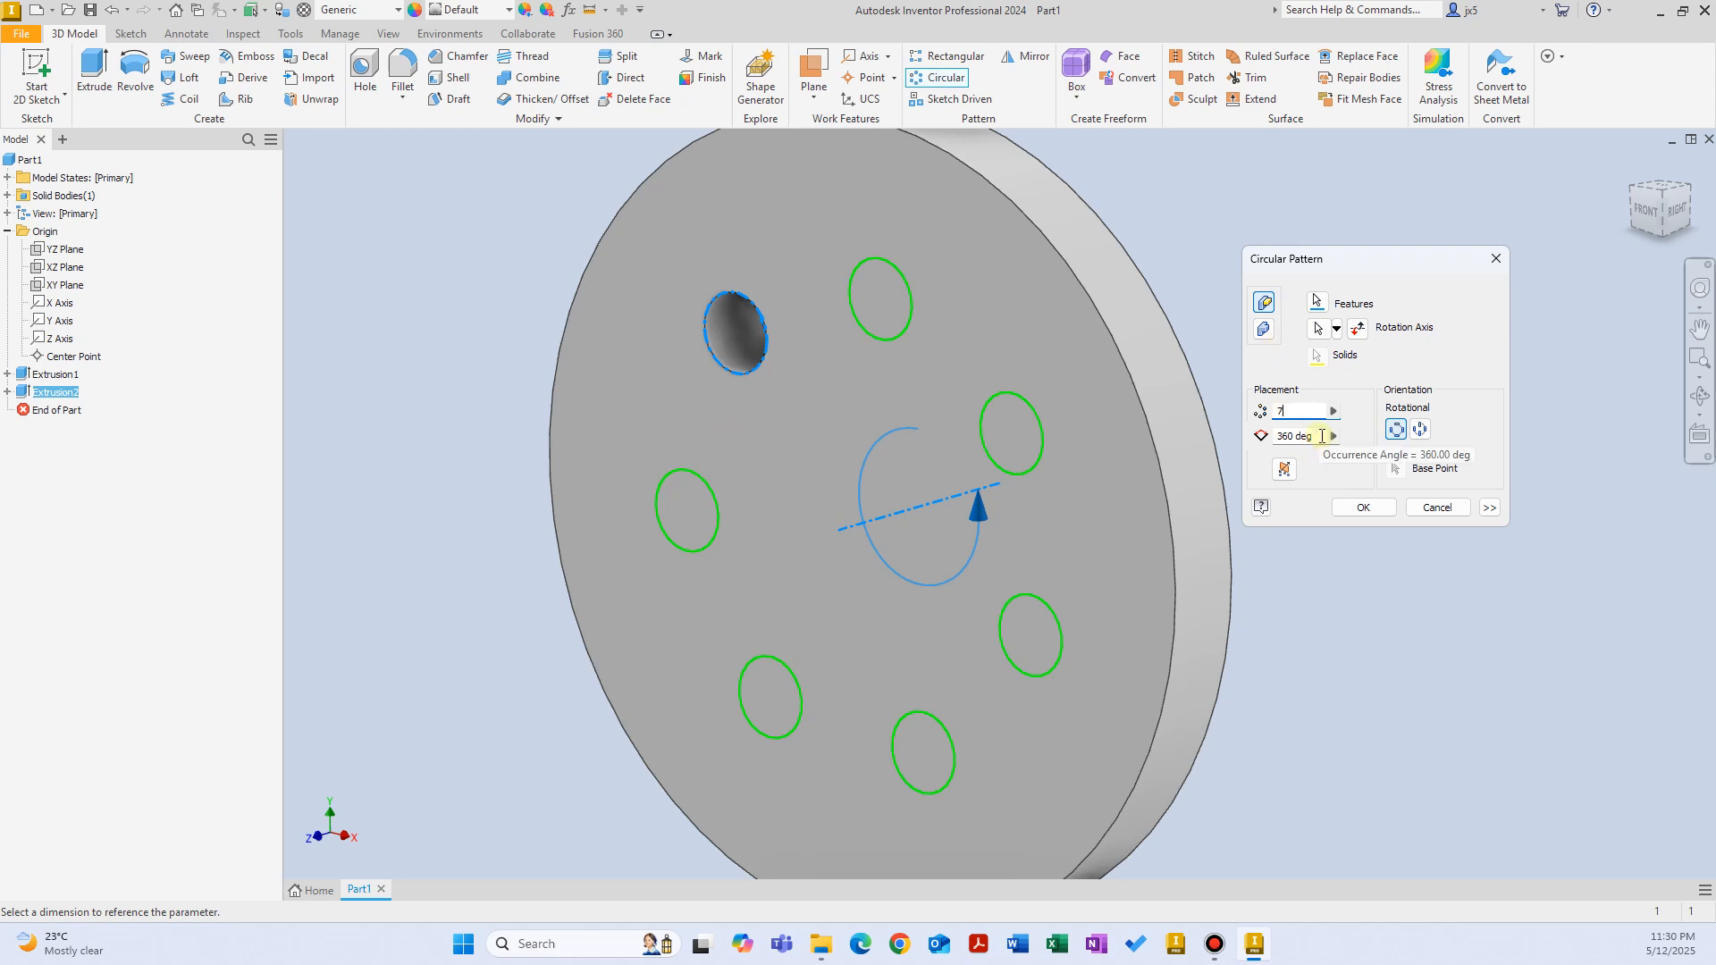
key(Tab)
text(180)
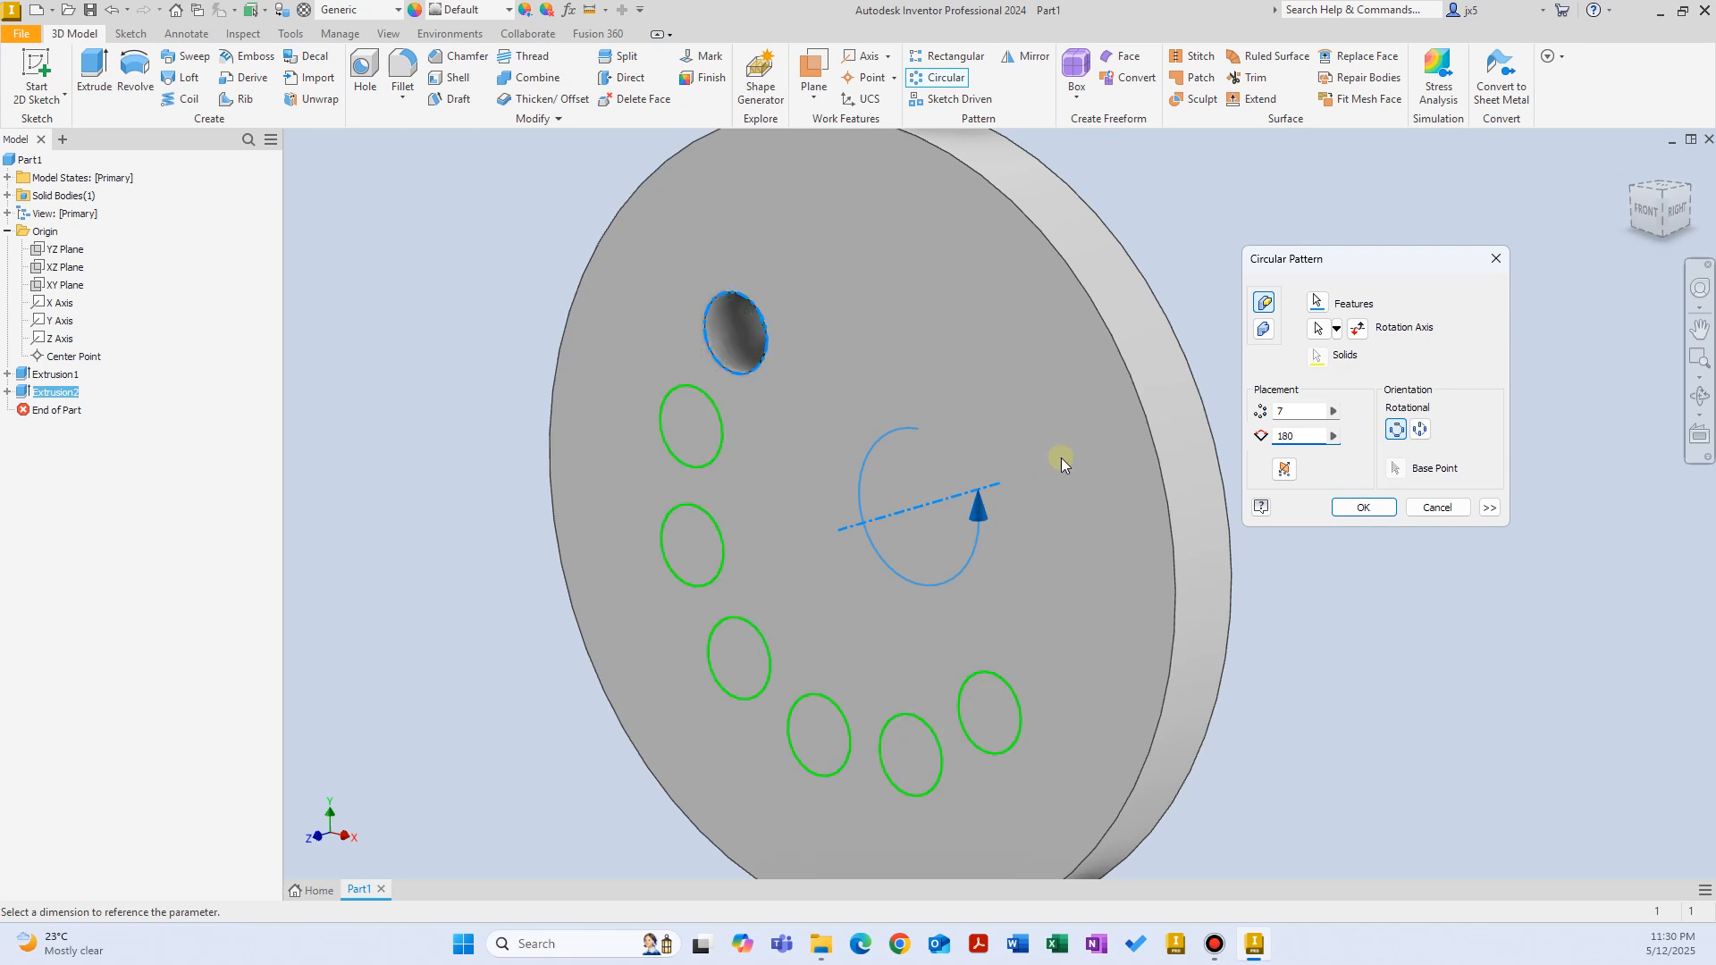
Try pattern angles of 270, 100 and 90 degrees, and set the angle back to 180 degrees.
double_click(1300, 437)
text(270)
key(BackSpace)
key(BackSpace)
key(BackSpace)
text(100)
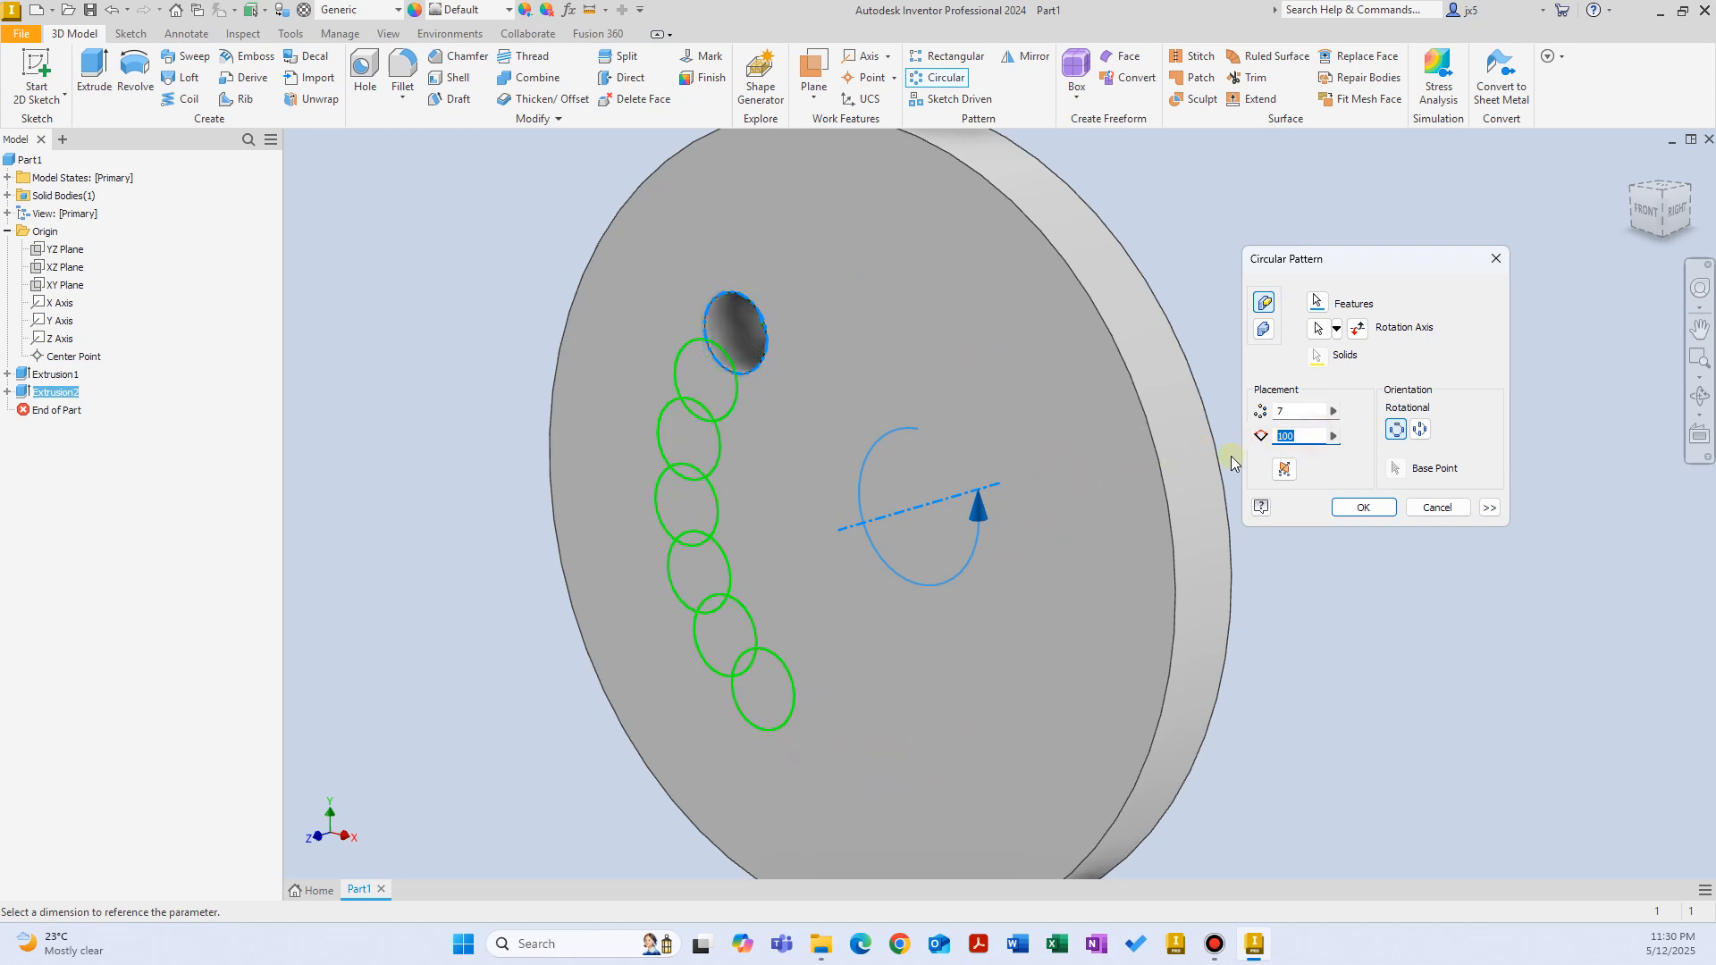
text(90)
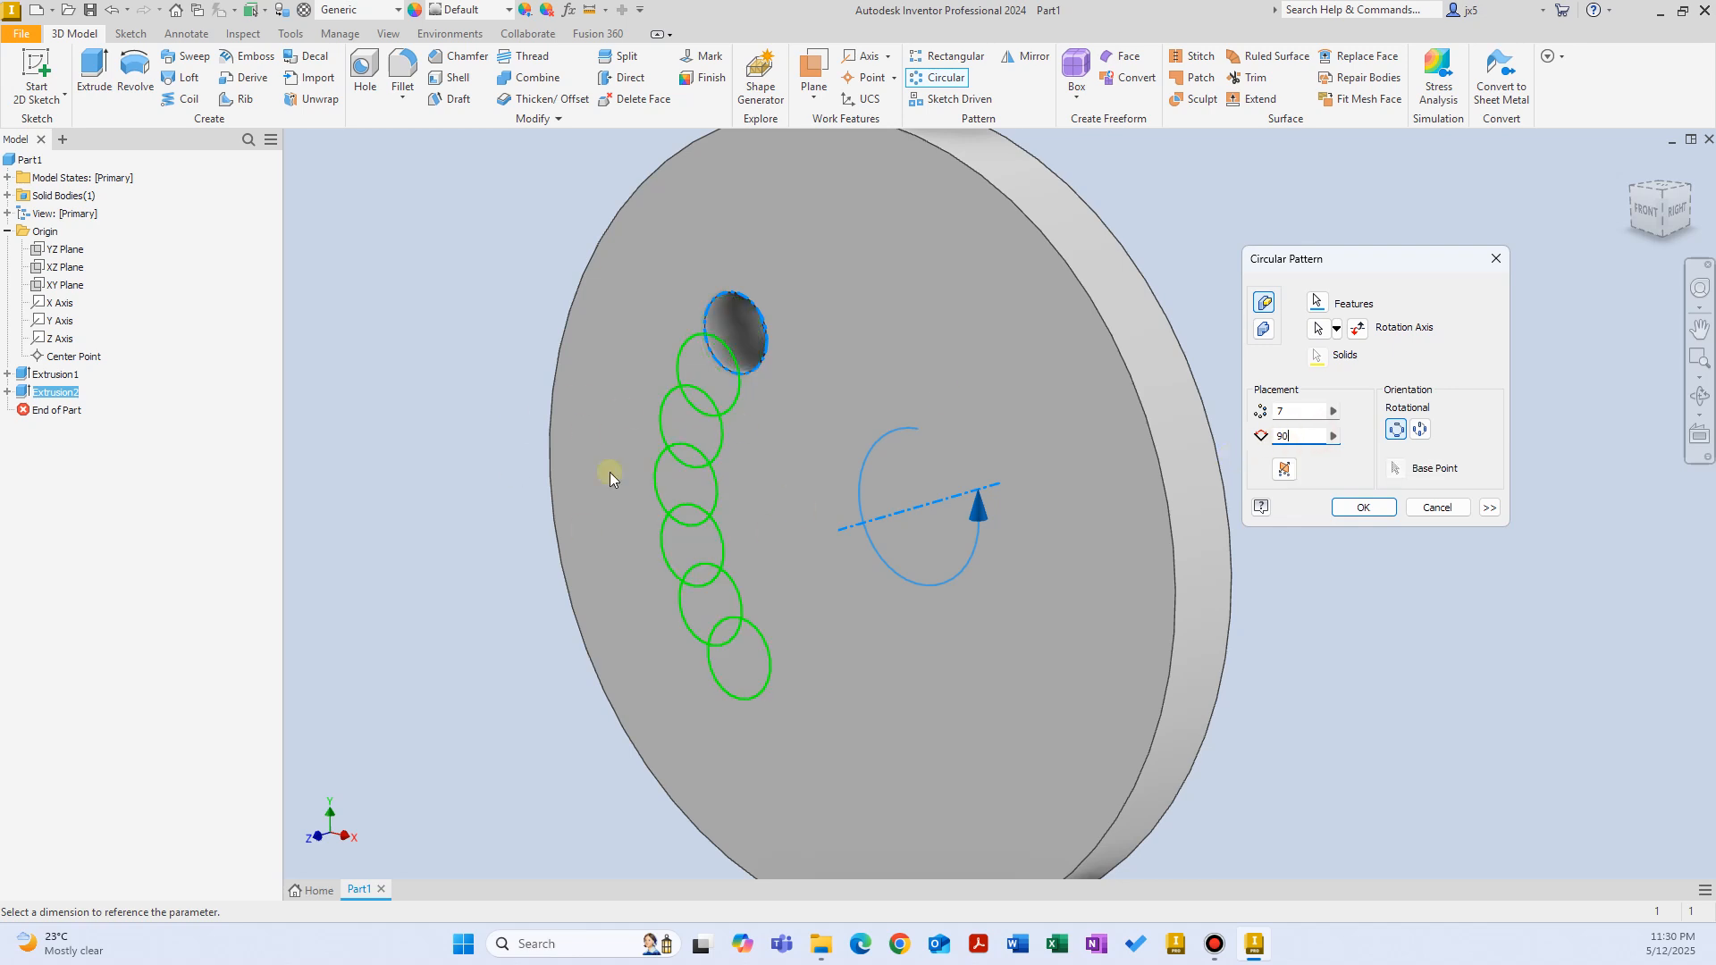
double_click(1309, 436)
text(180)
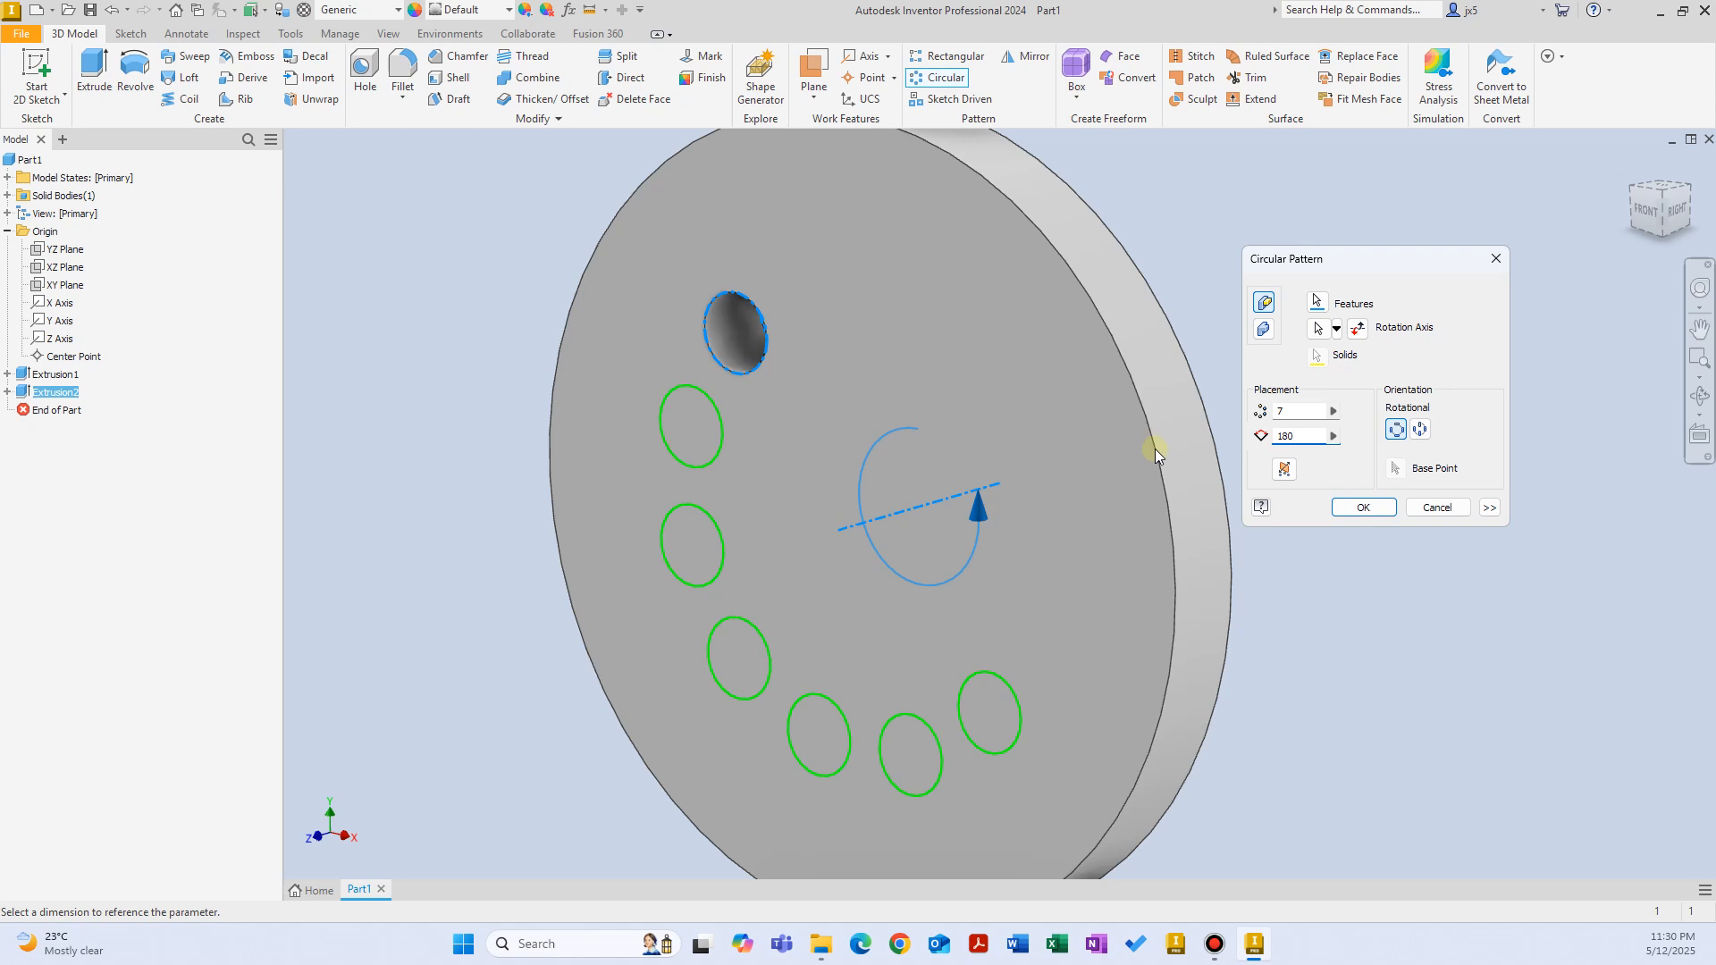
Compare both rotation directions of the hole pattern and leave it running clockwise around the disc.
click(1357, 332)
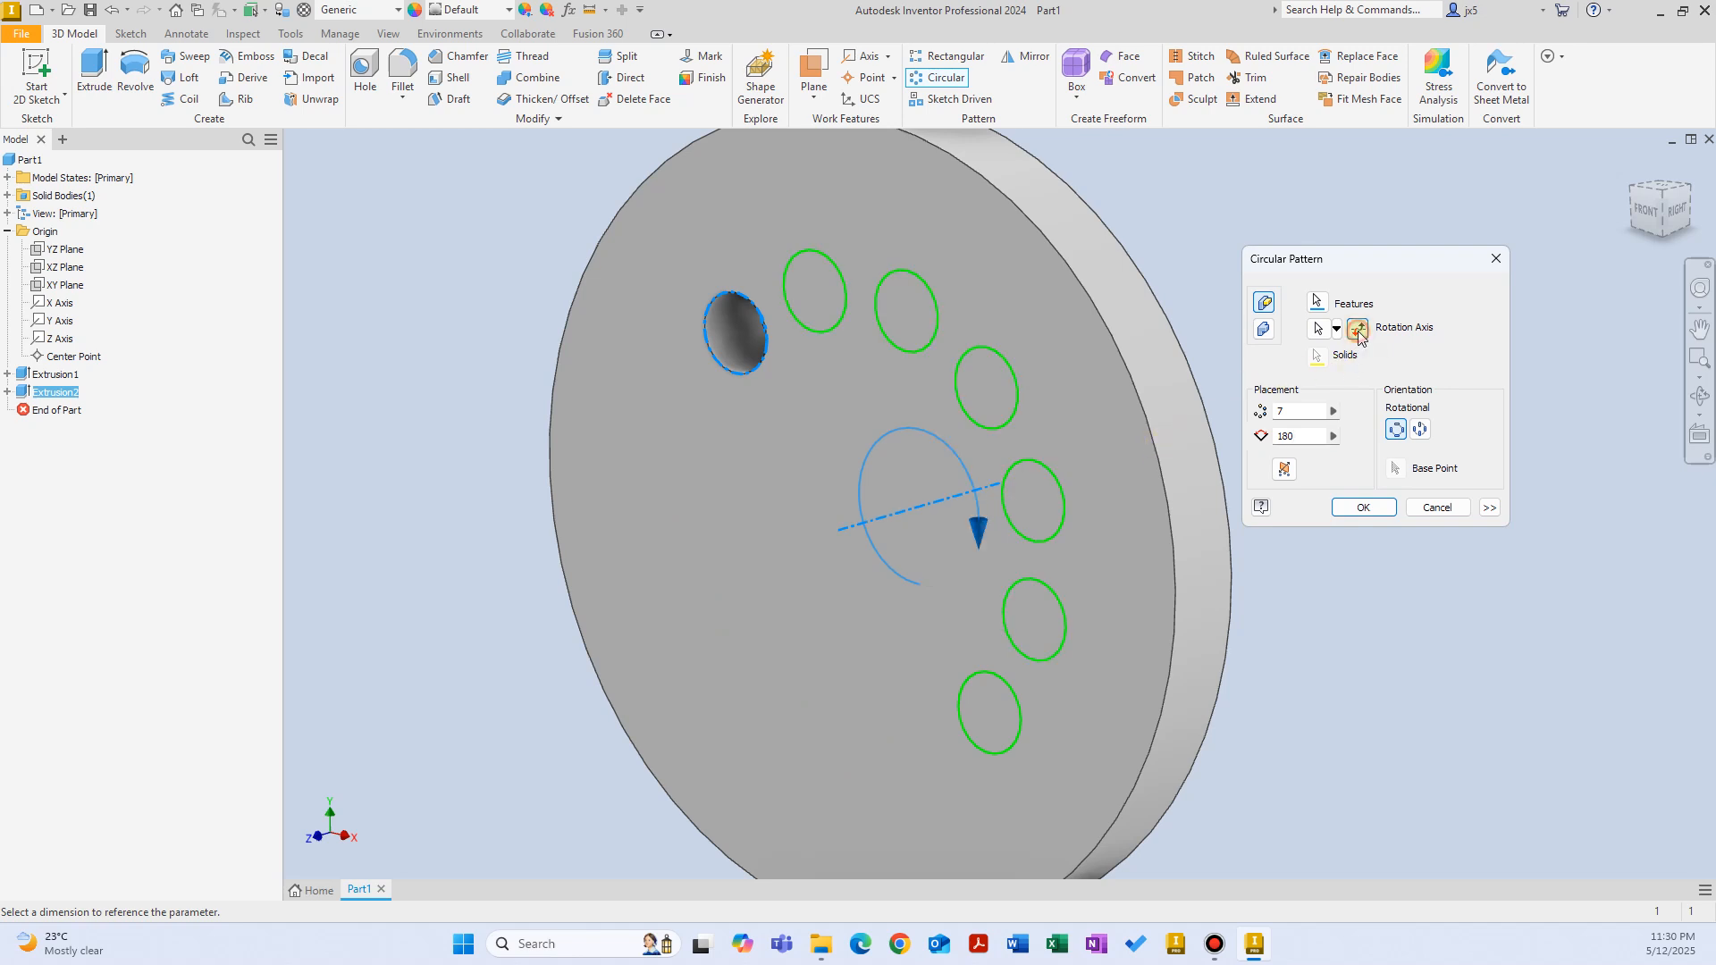
click(1358, 332)
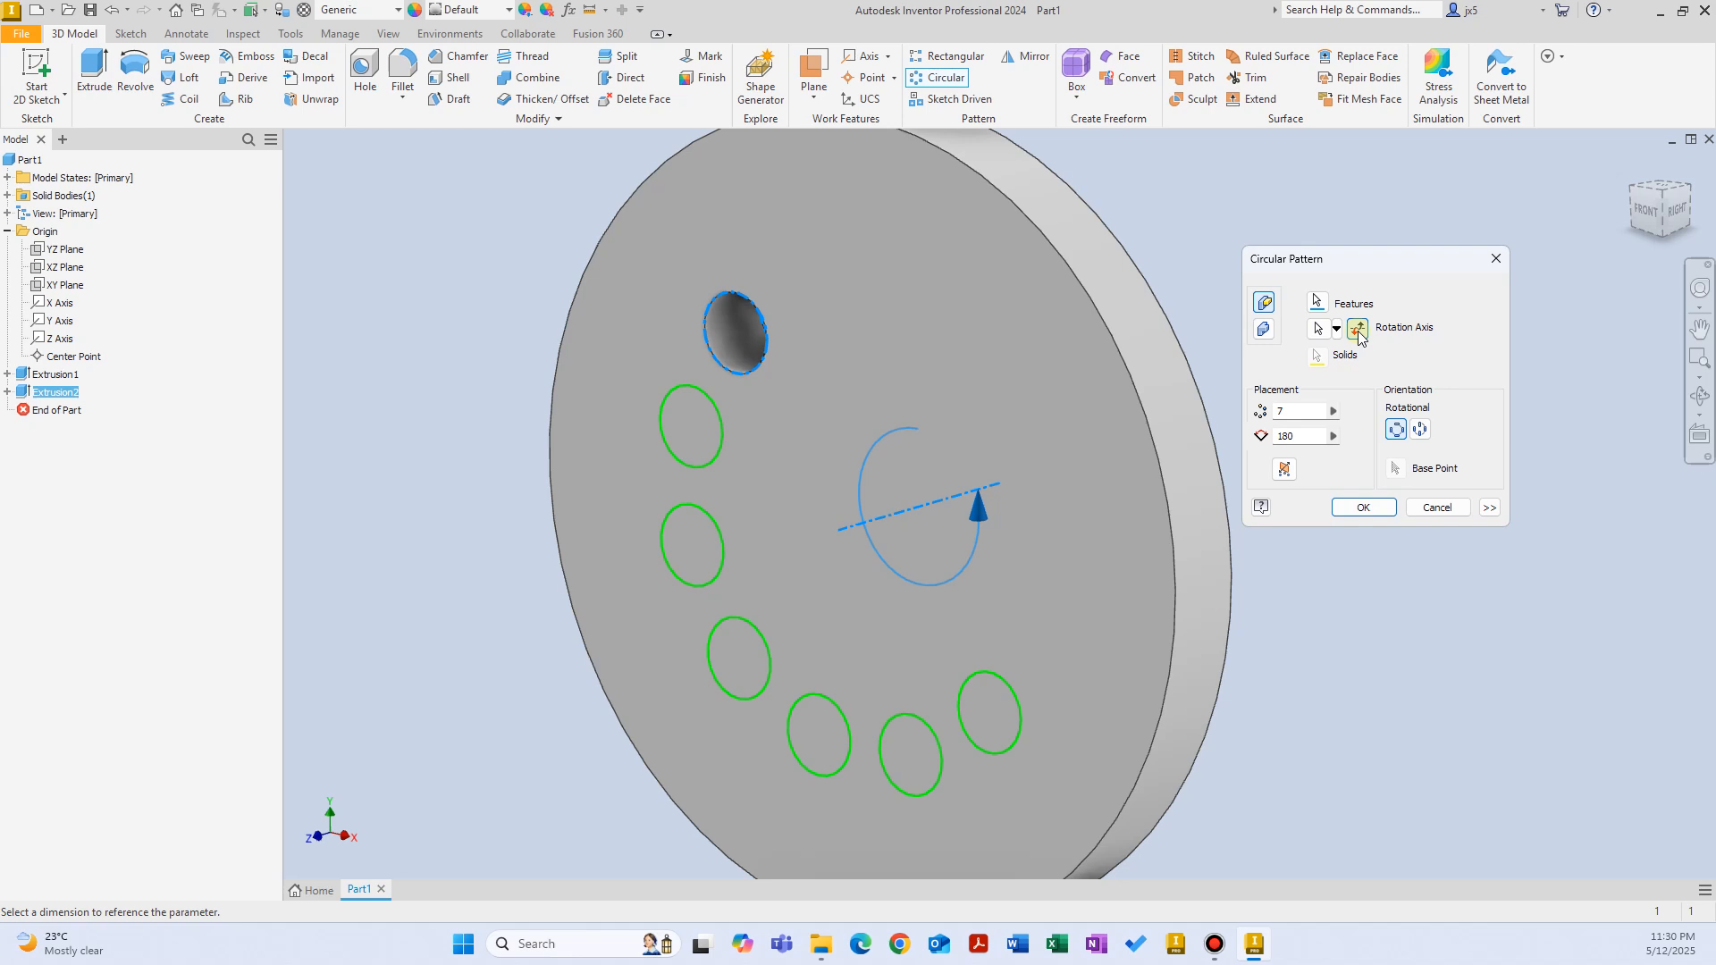
click(1358, 332)
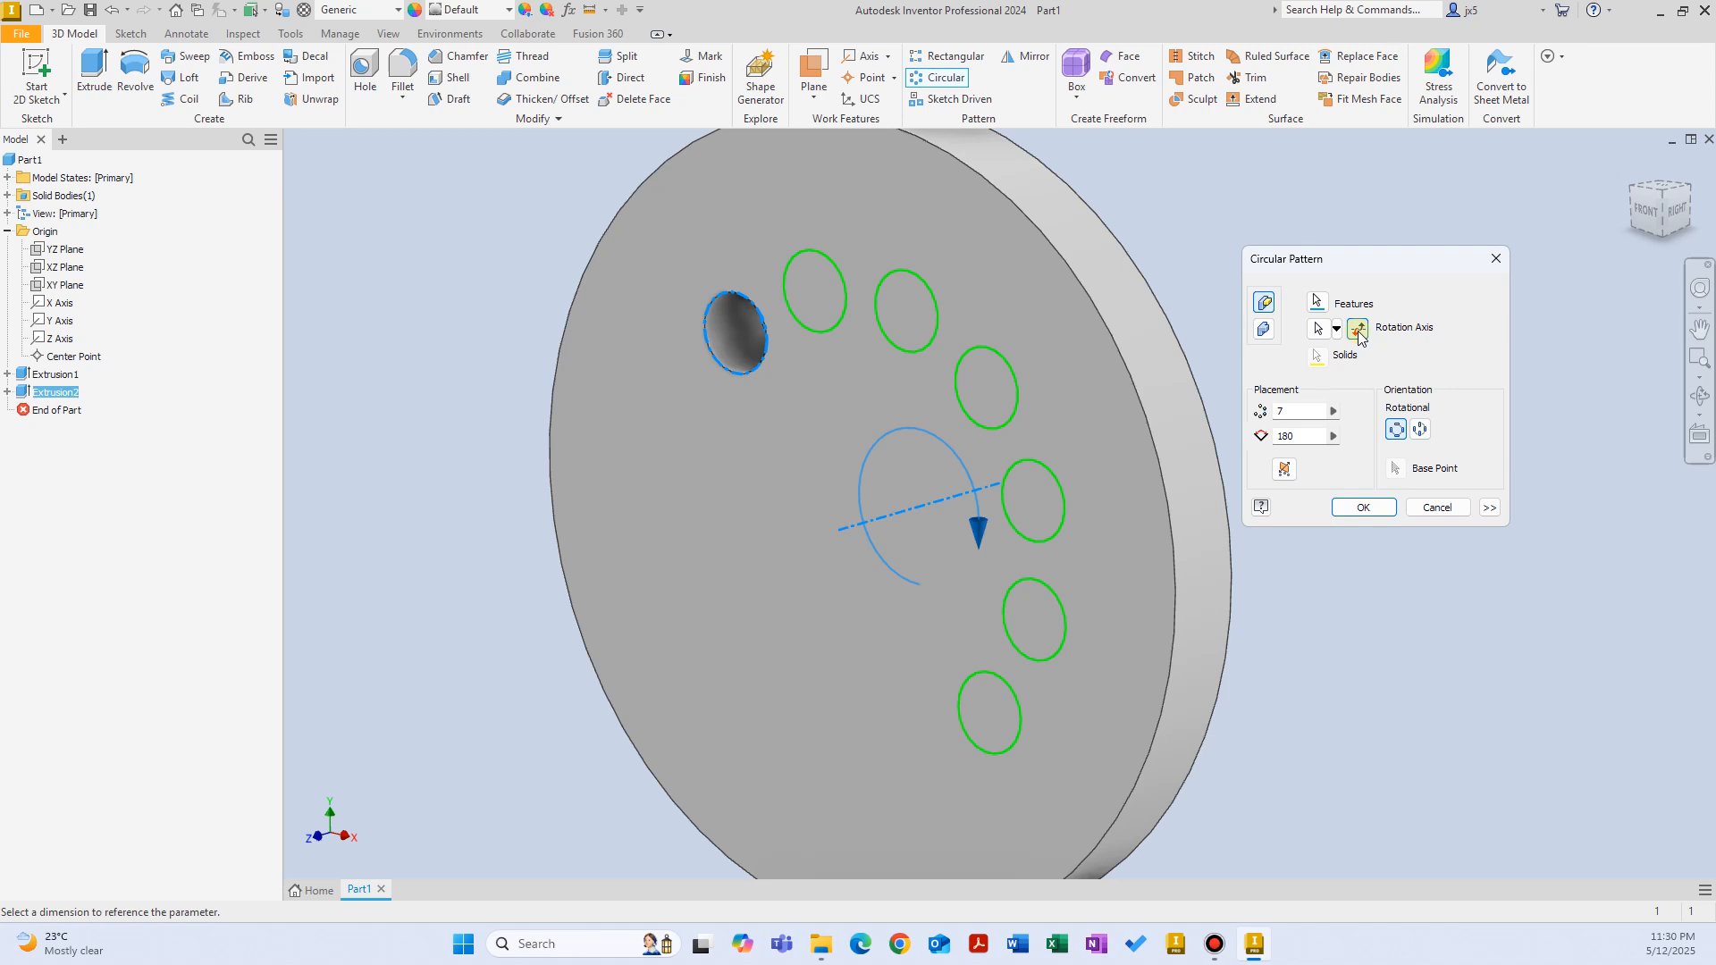
Set the hole pattern's angle to 360 degrees and compare both rotation directions.
double_click(1291, 436)
text(360)
click(1357, 331)
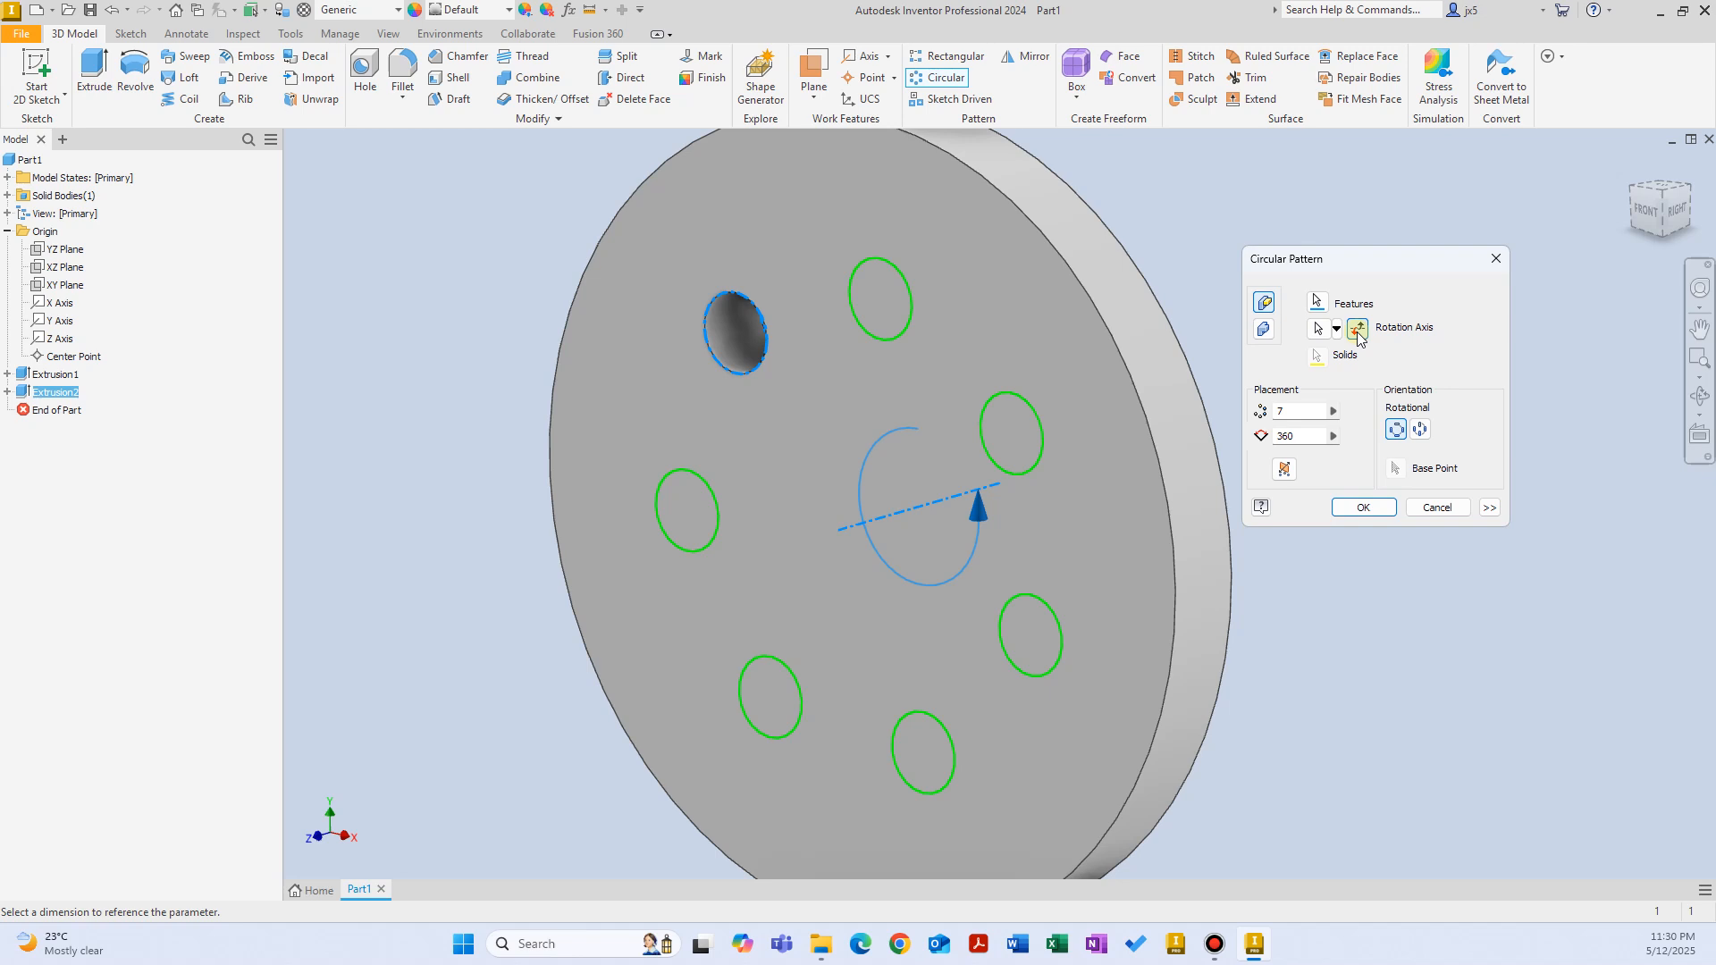
click(1358, 331)
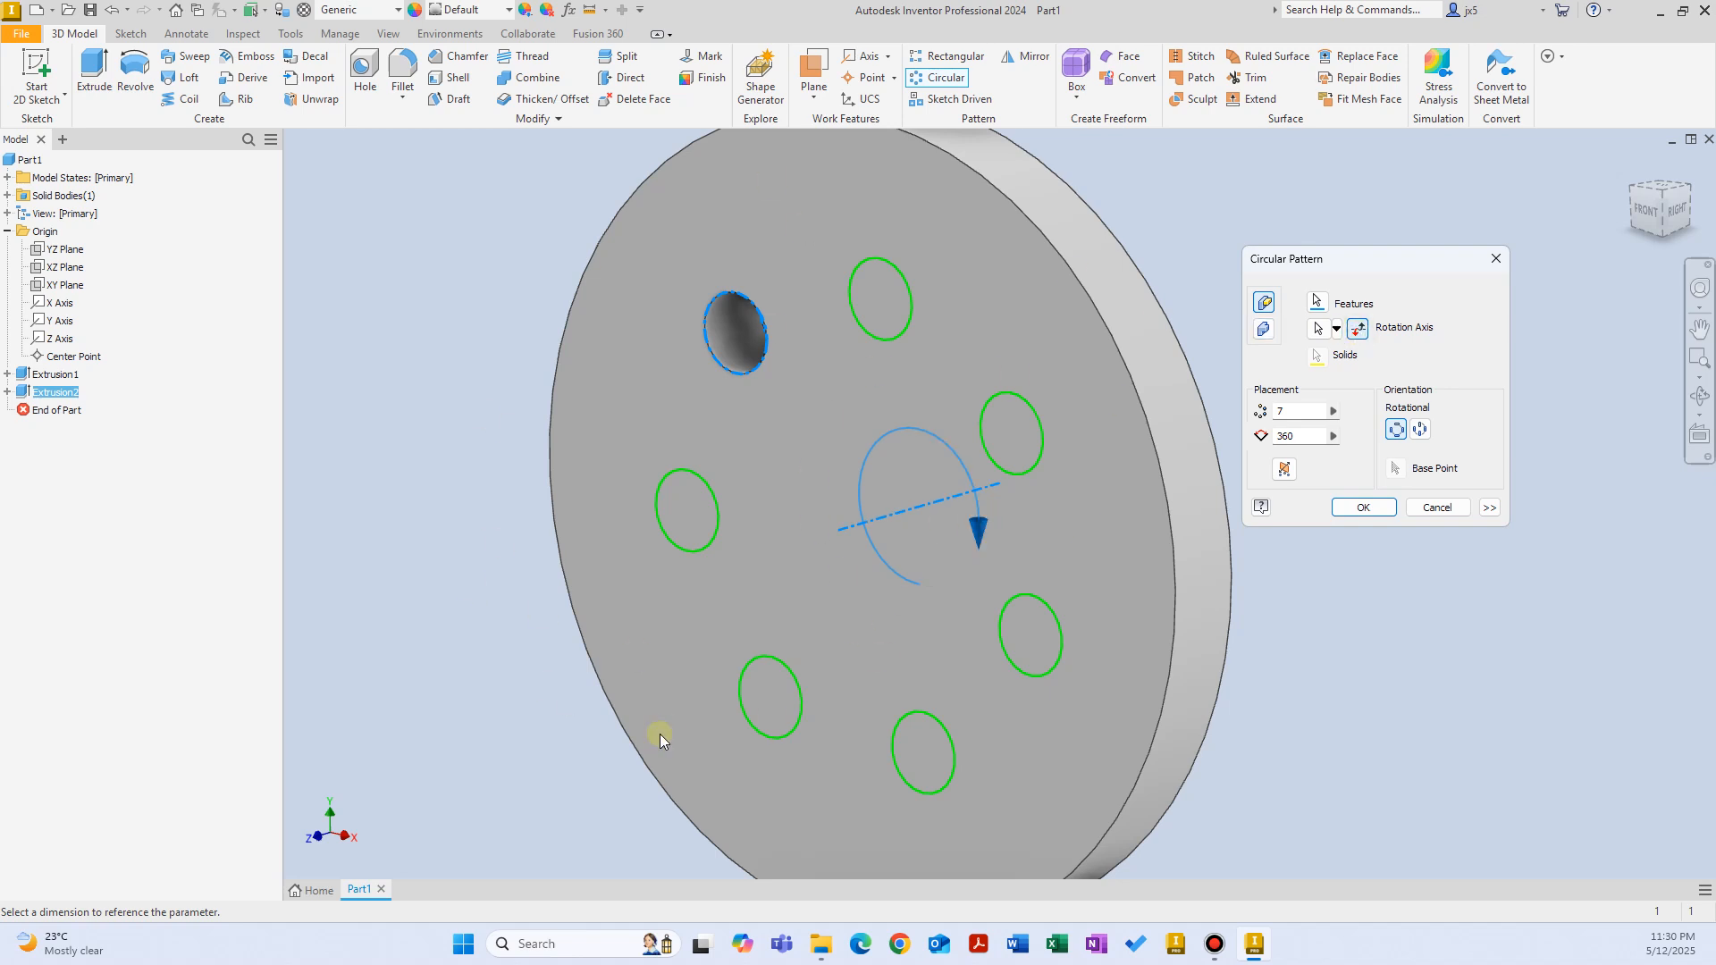
Set the pattern angle to 180 degrees and distribute the occurrences to both sides of the original hole.
double_click(1320, 435)
text(180)
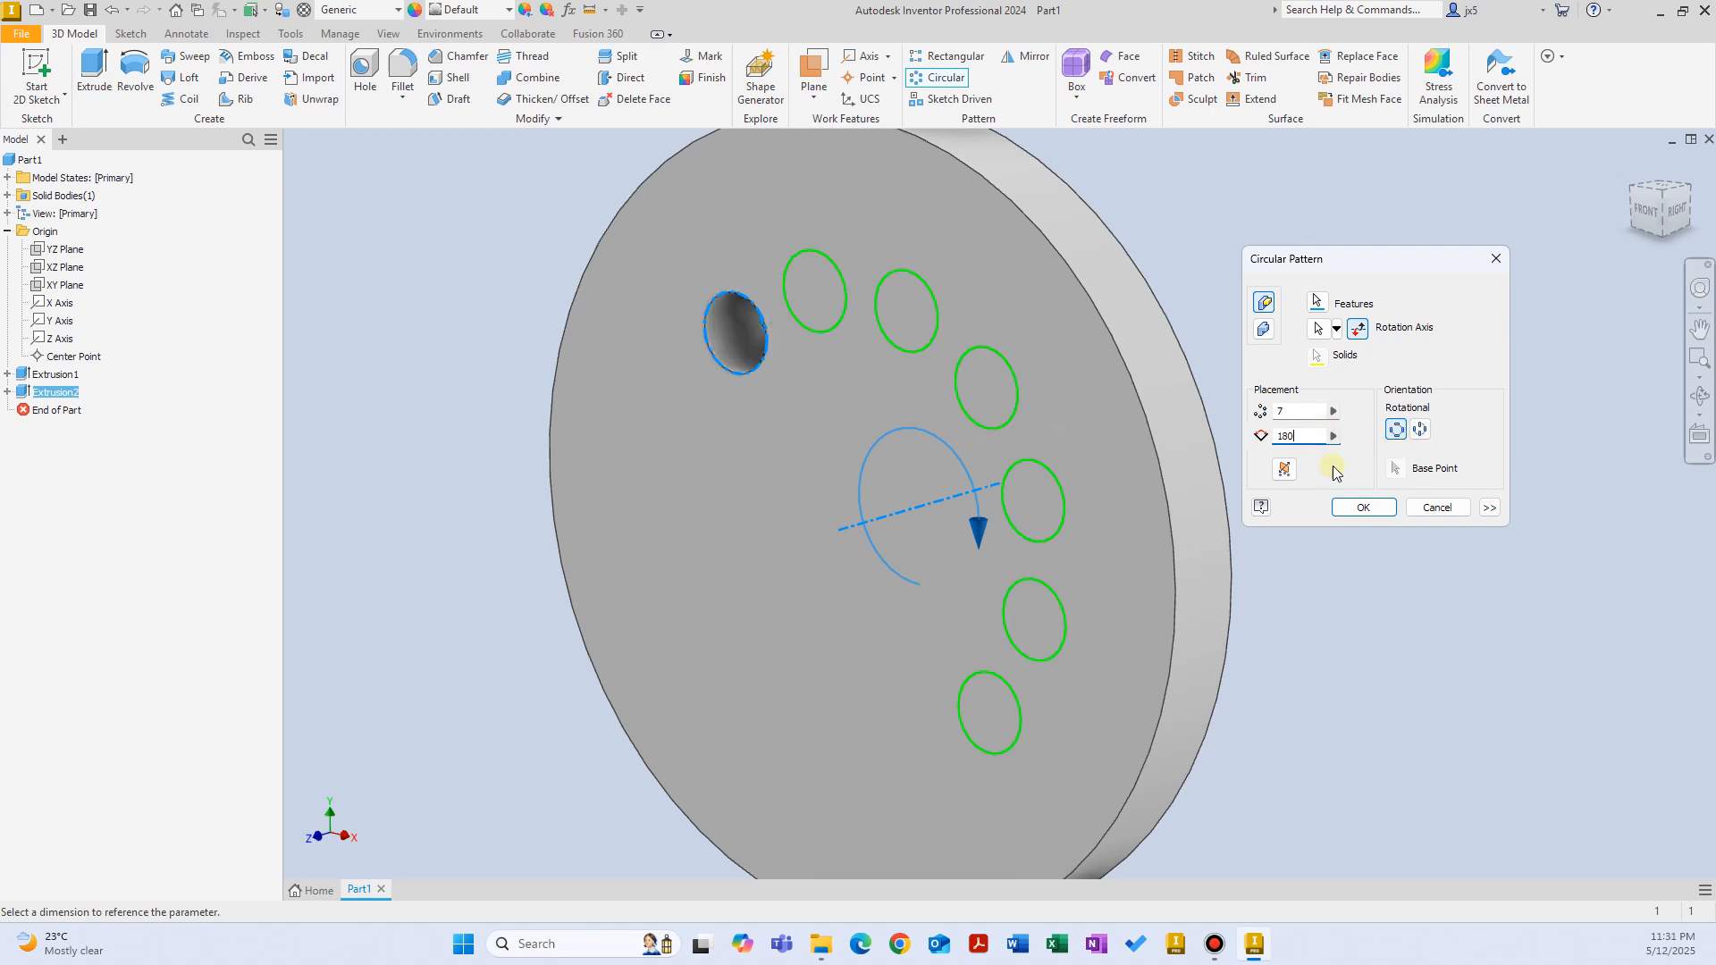
click(1288, 473)
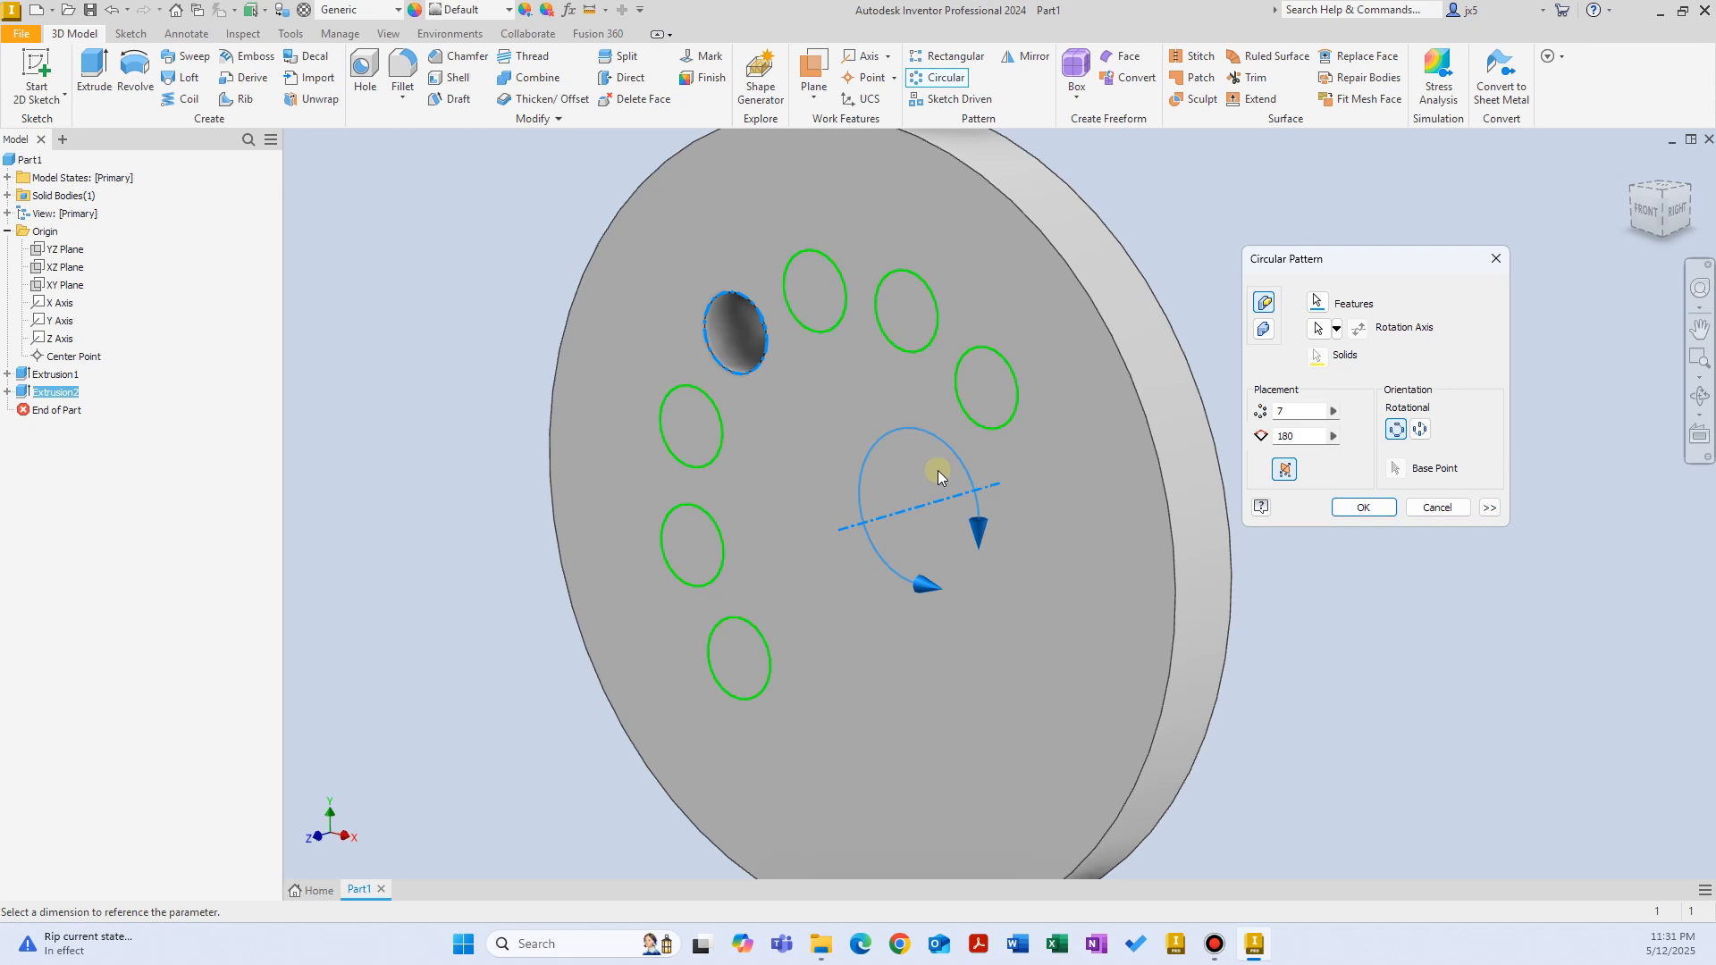
Turn off the two-sided distribution, set the angle to 360 degrees and create the circular pattern with 7 occurrences.
click(1284, 470)
double_click(1296, 436)
text(360)
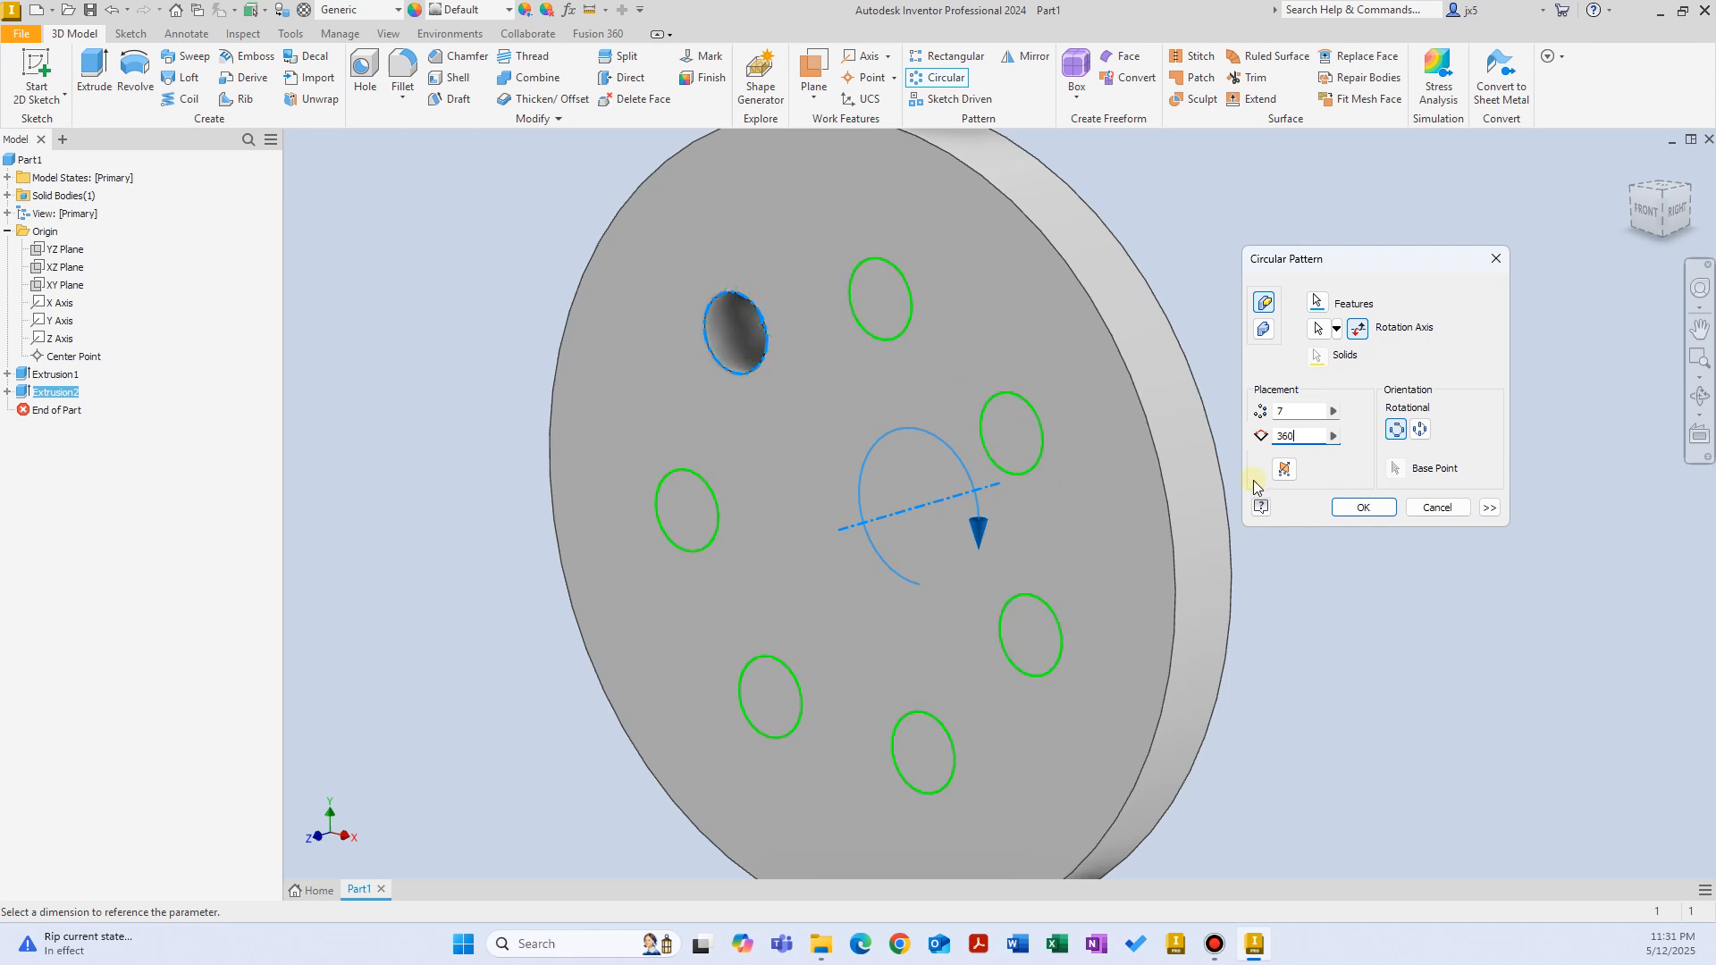
click(1365, 506)
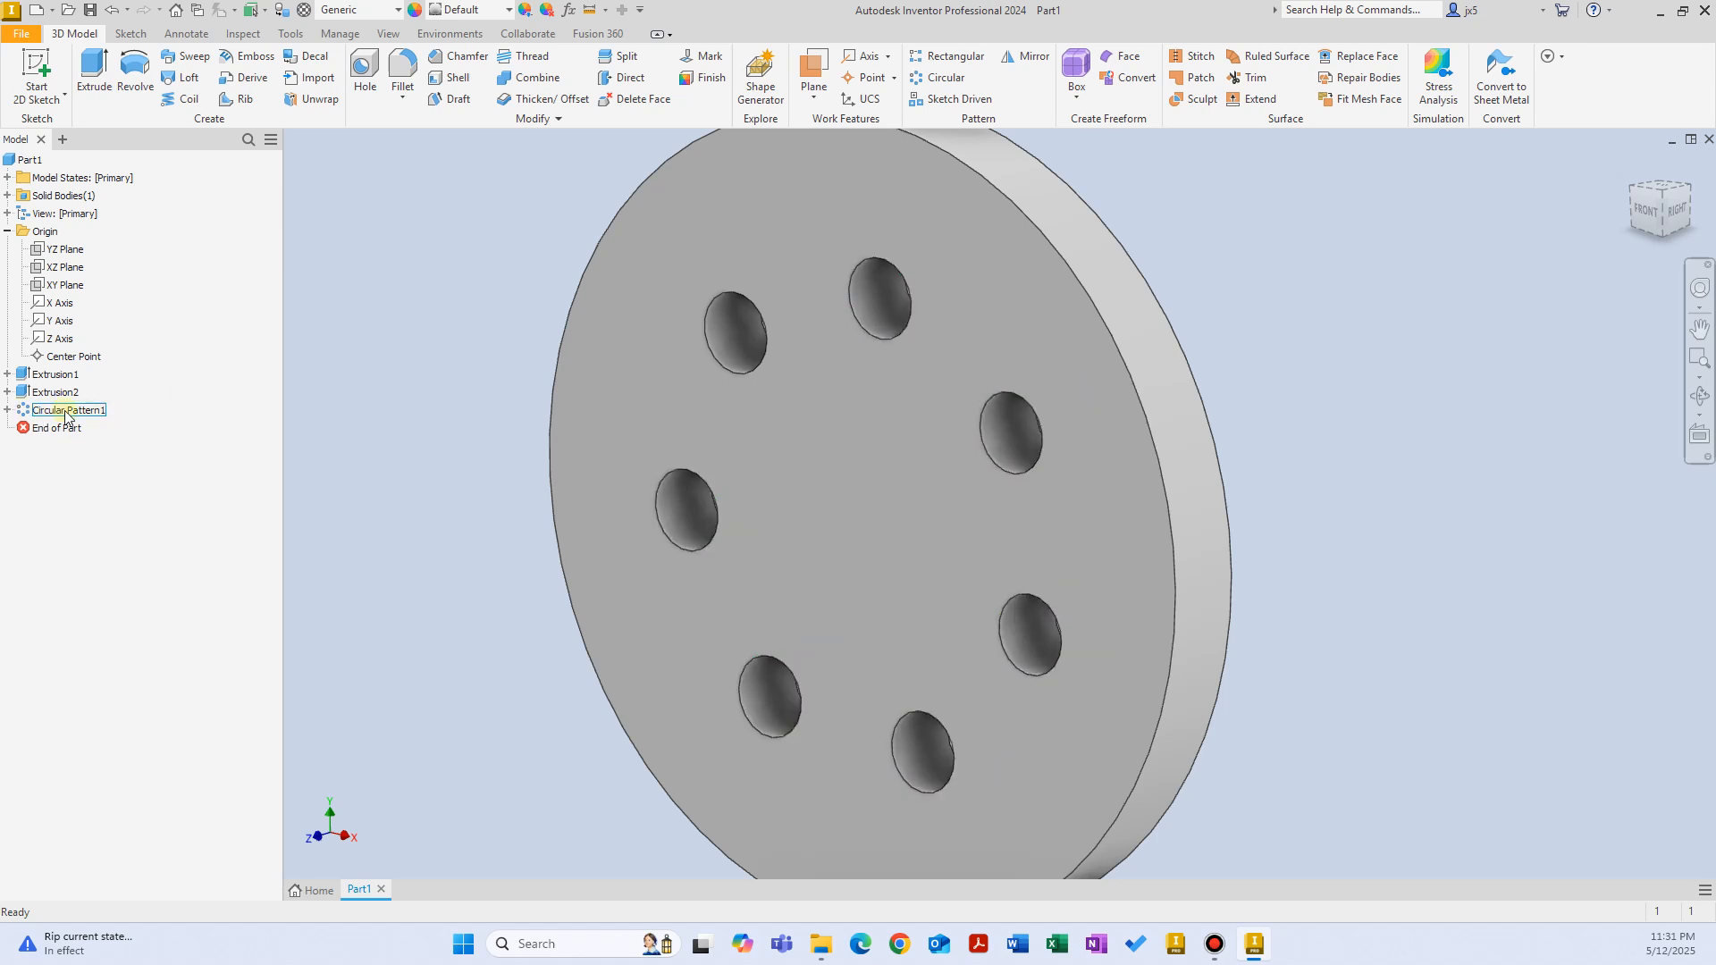
Inspect the circular pattern's source feature and occurrences in the model tree, and delete the pattern.
click(8, 410)
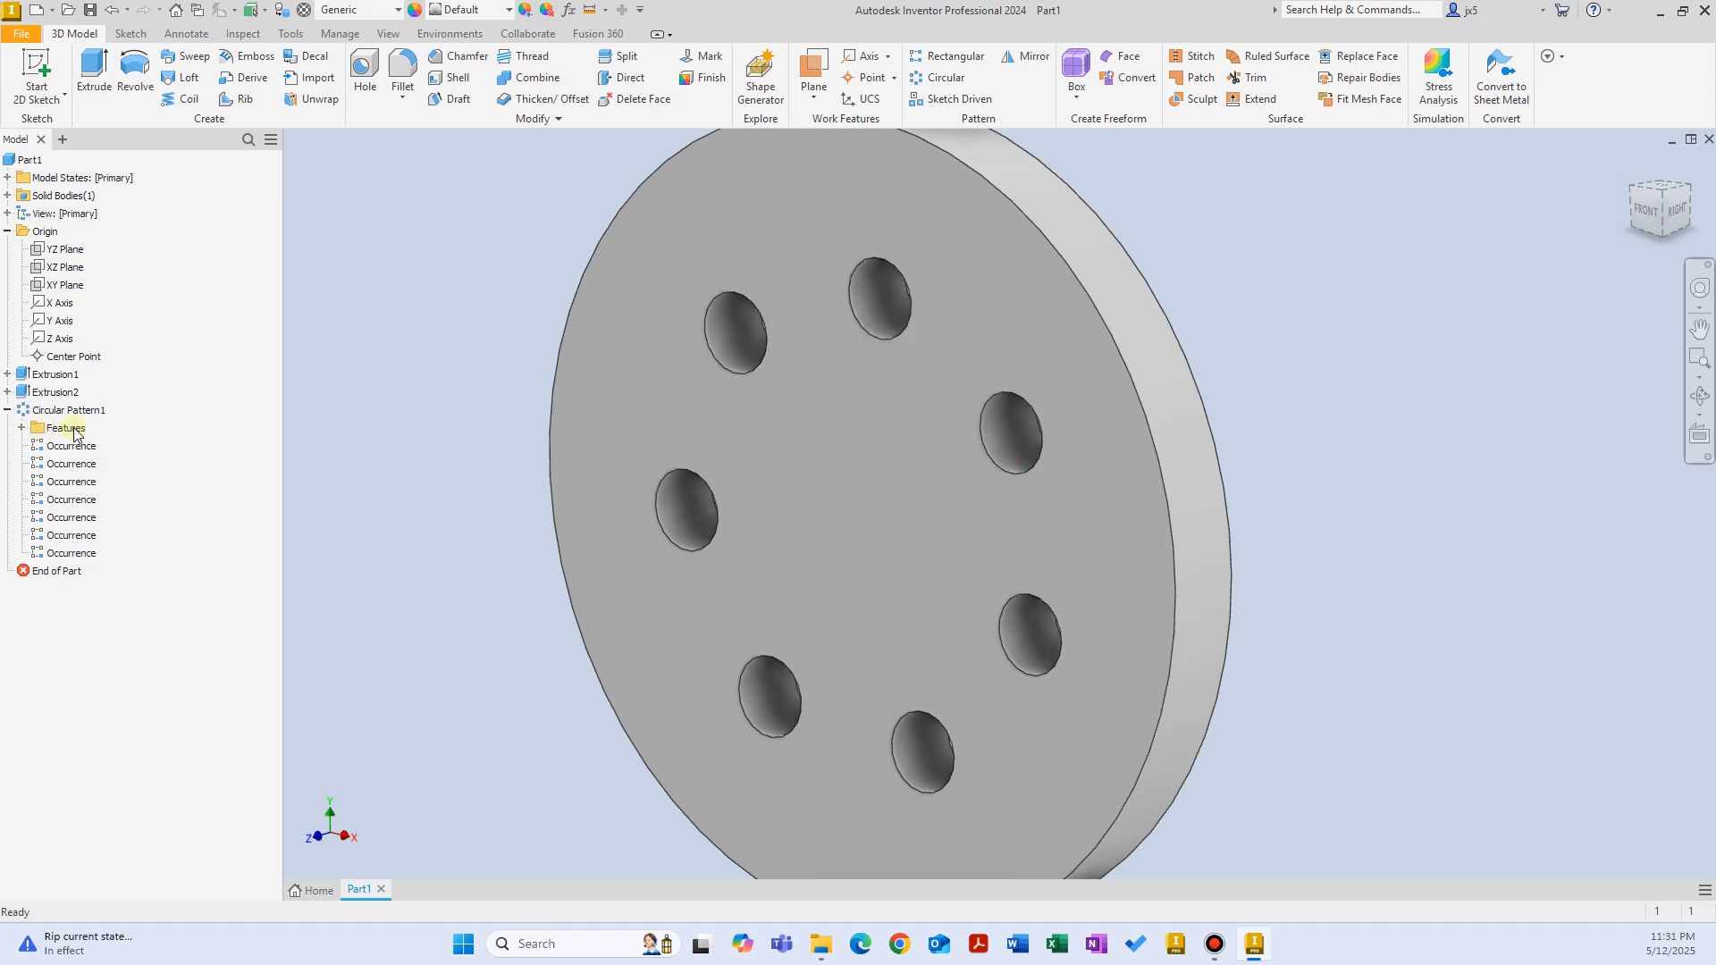
click(21, 428)
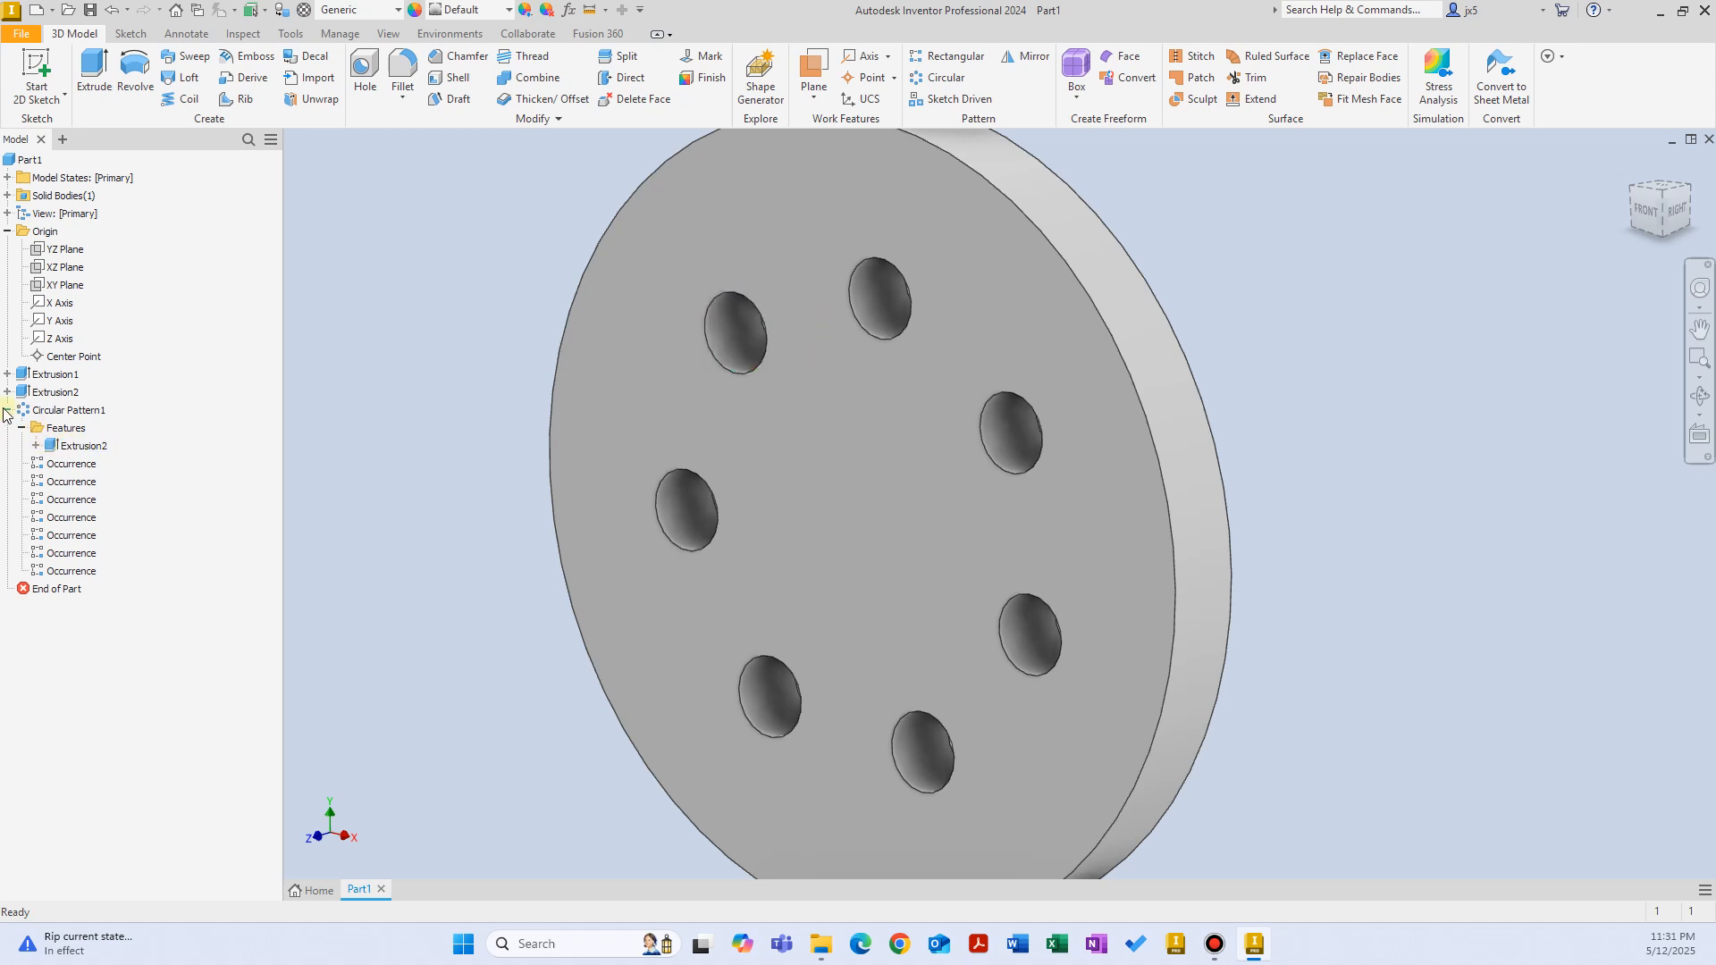
click(7, 411)
click(68, 410)
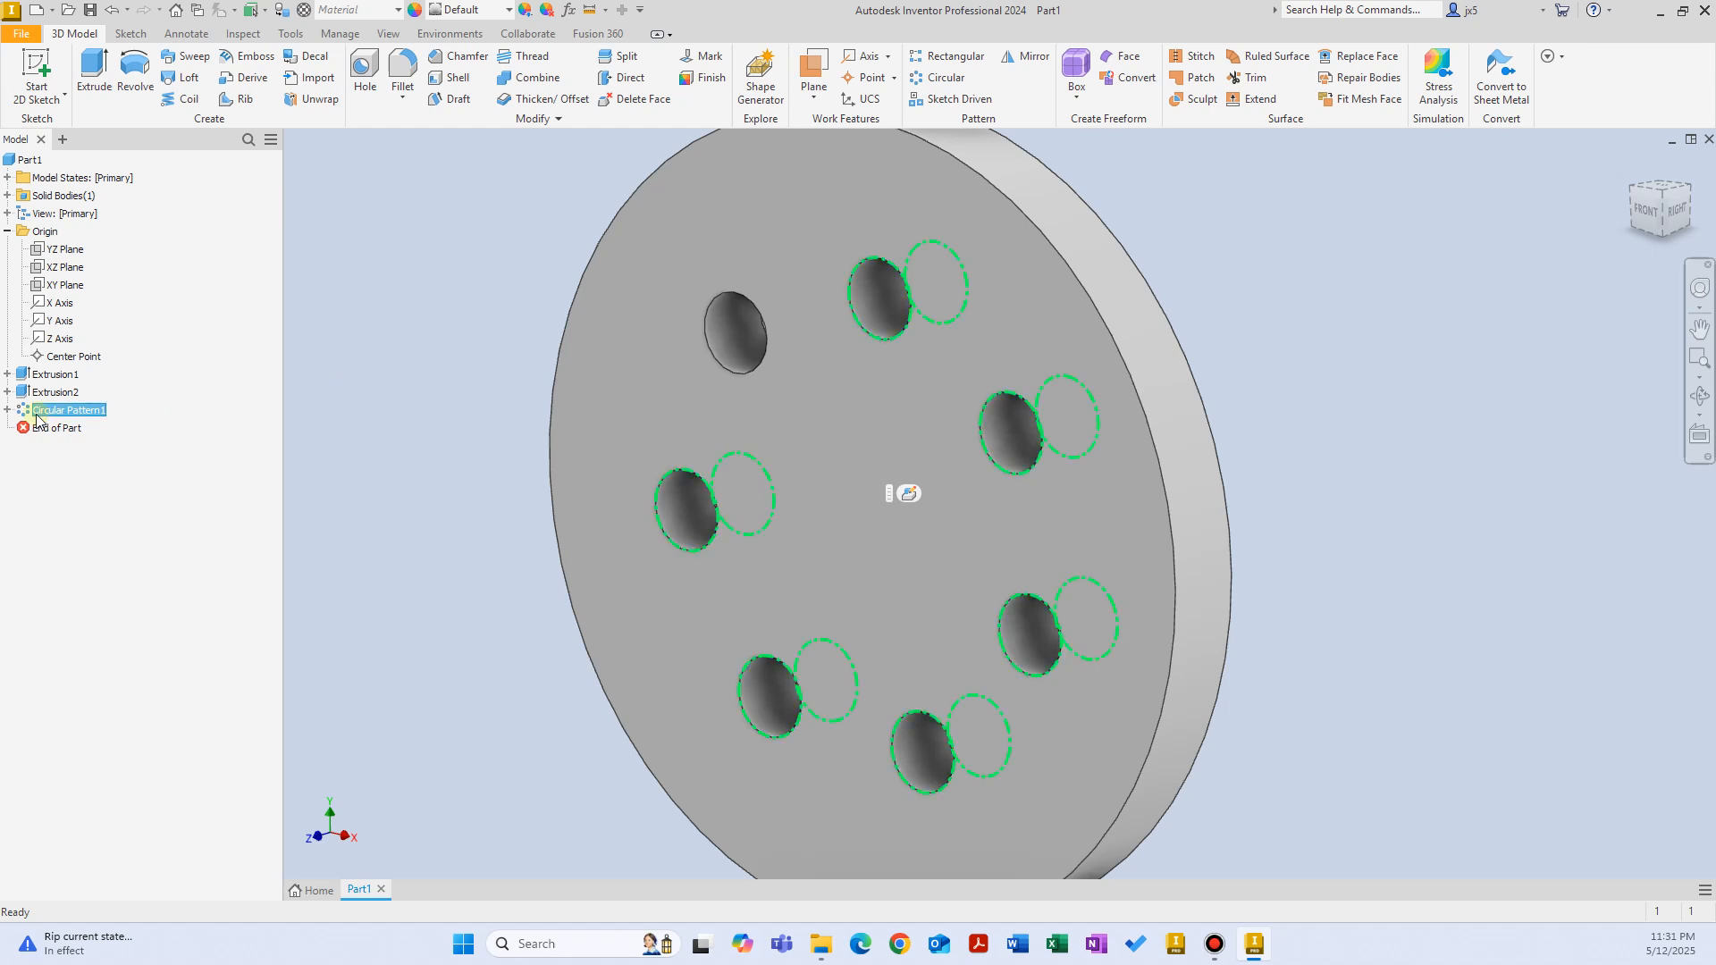
key(Delete)
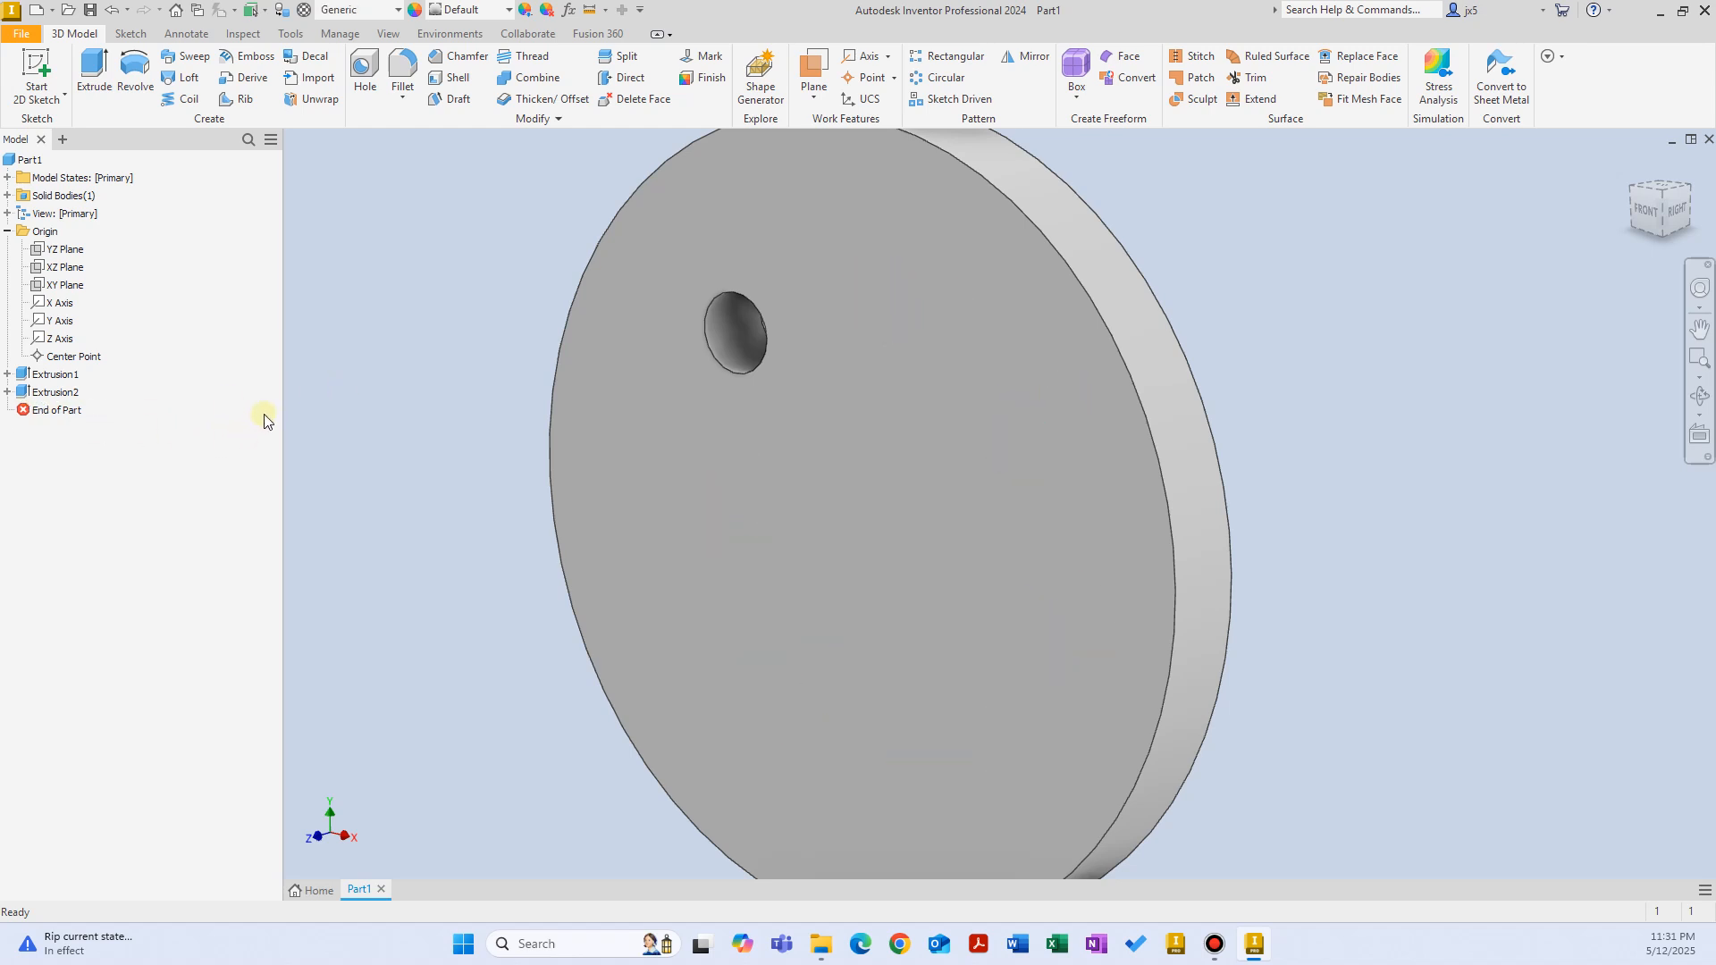
Pattern the hole around the disc's central axis using its outer cylindrical face, with 7 occurrences over 360 degrees.
click(938, 77)
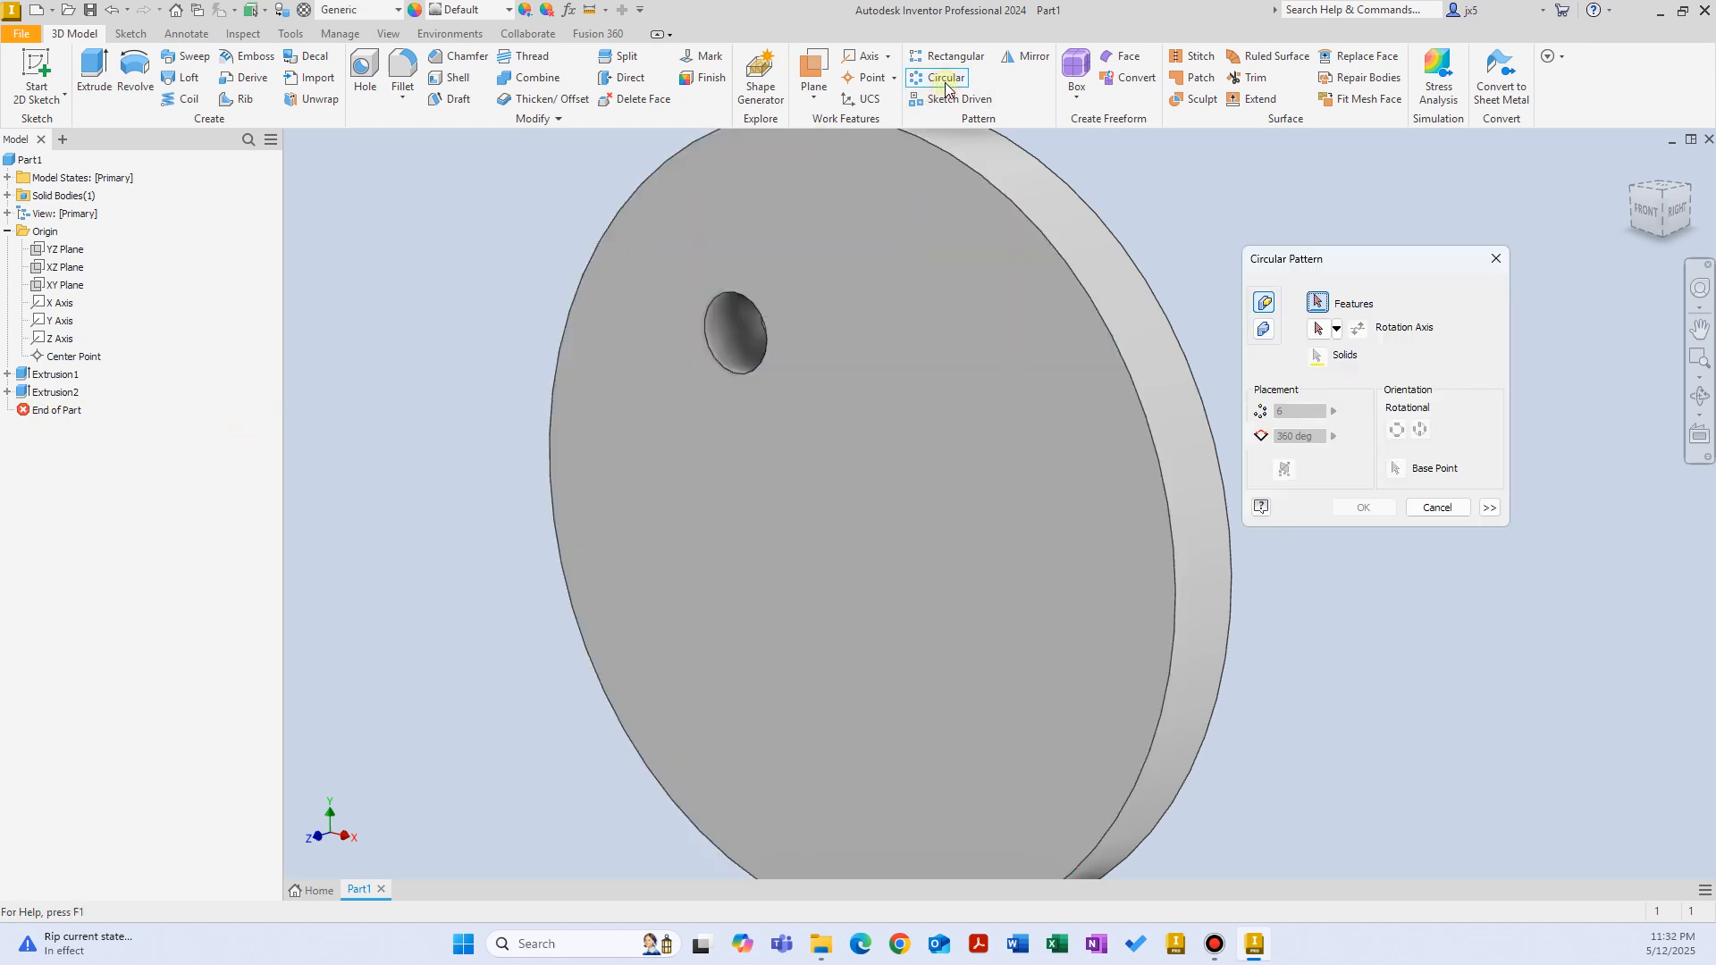
click(731, 347)
click(1318, 329)
click(1337, 329)
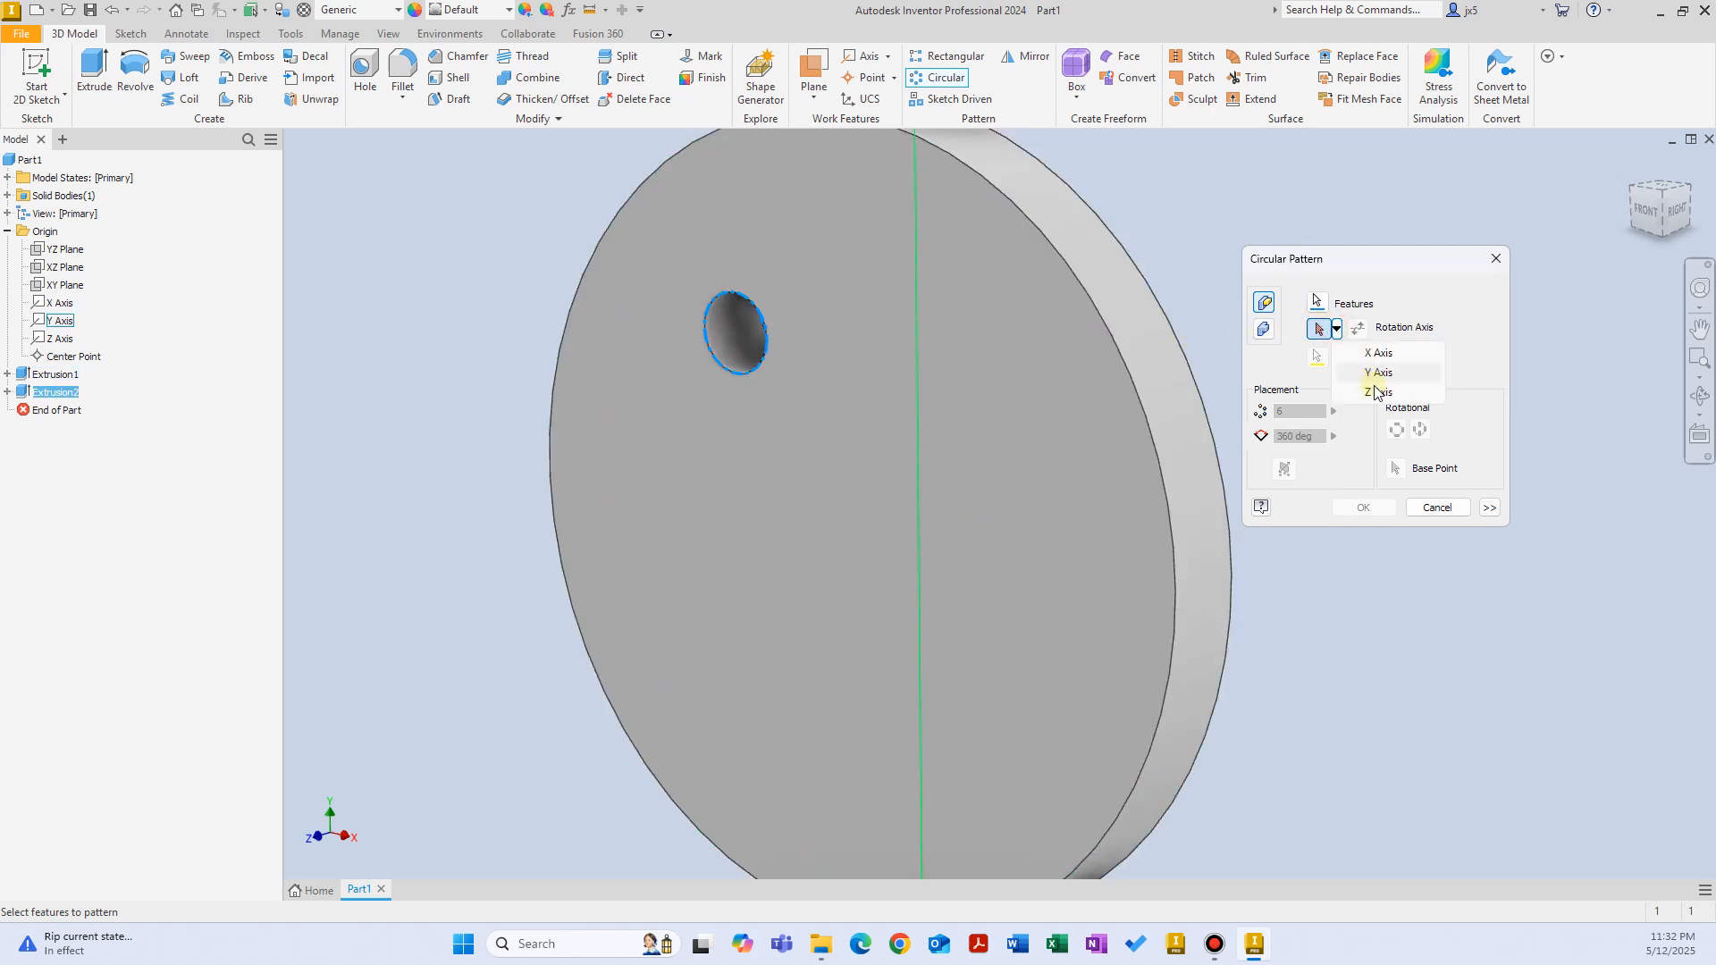
click(1465, 300)
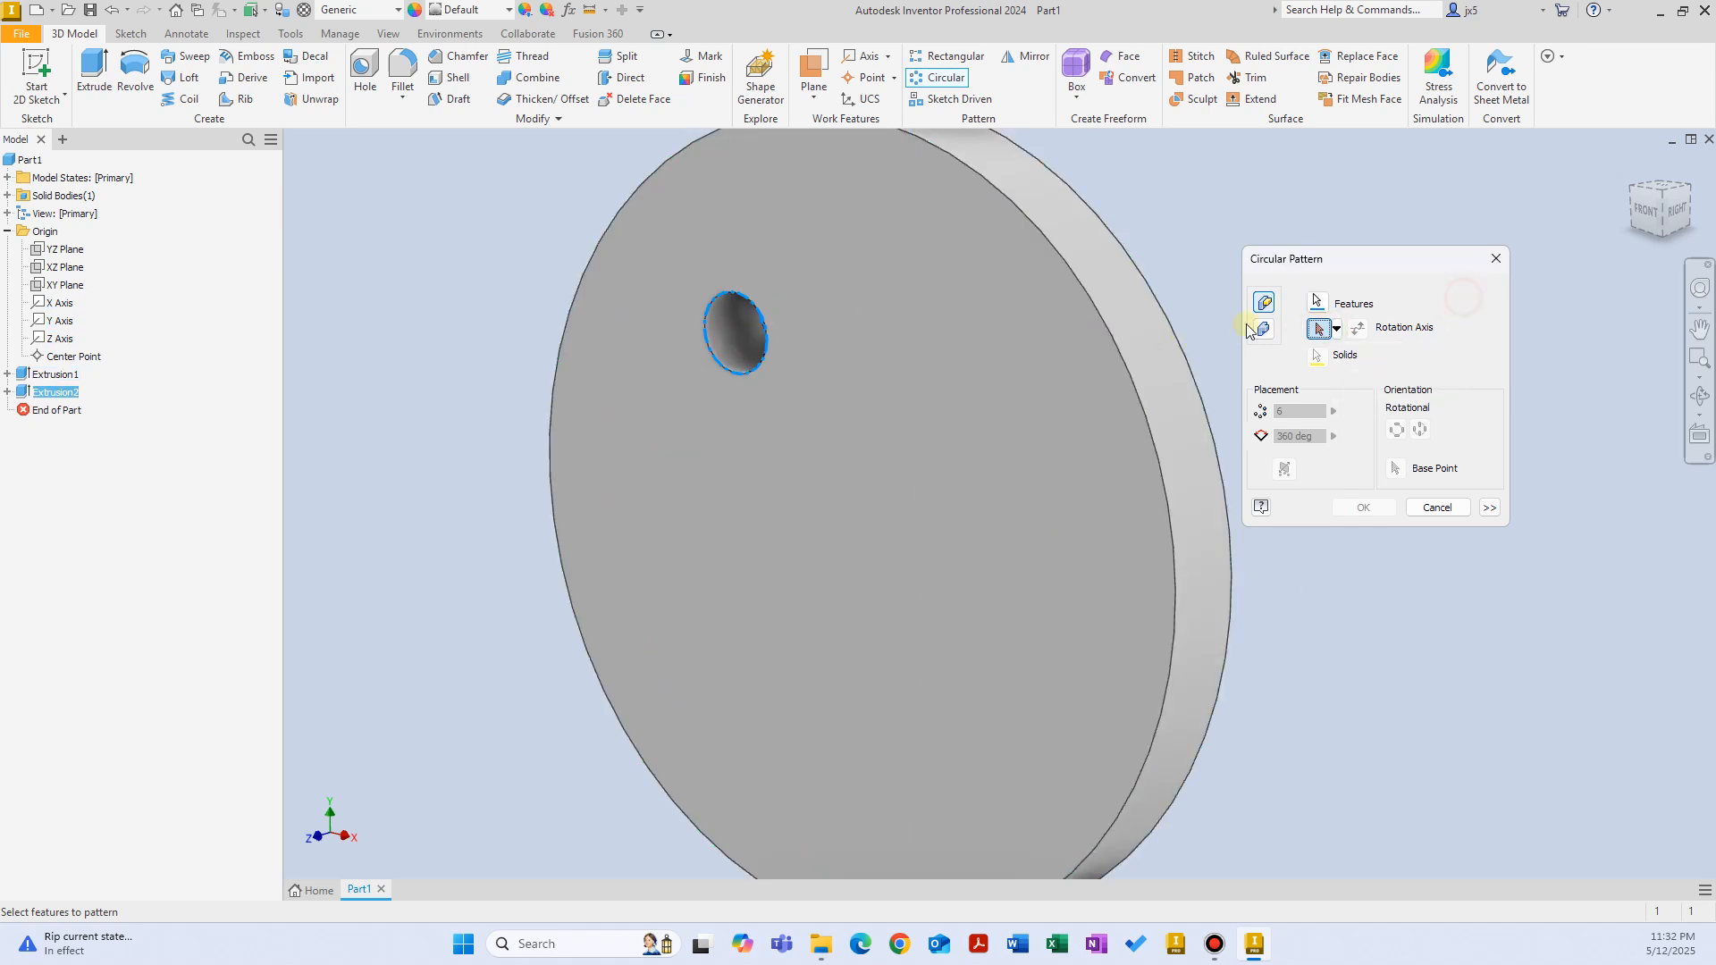
click(1142, 331)
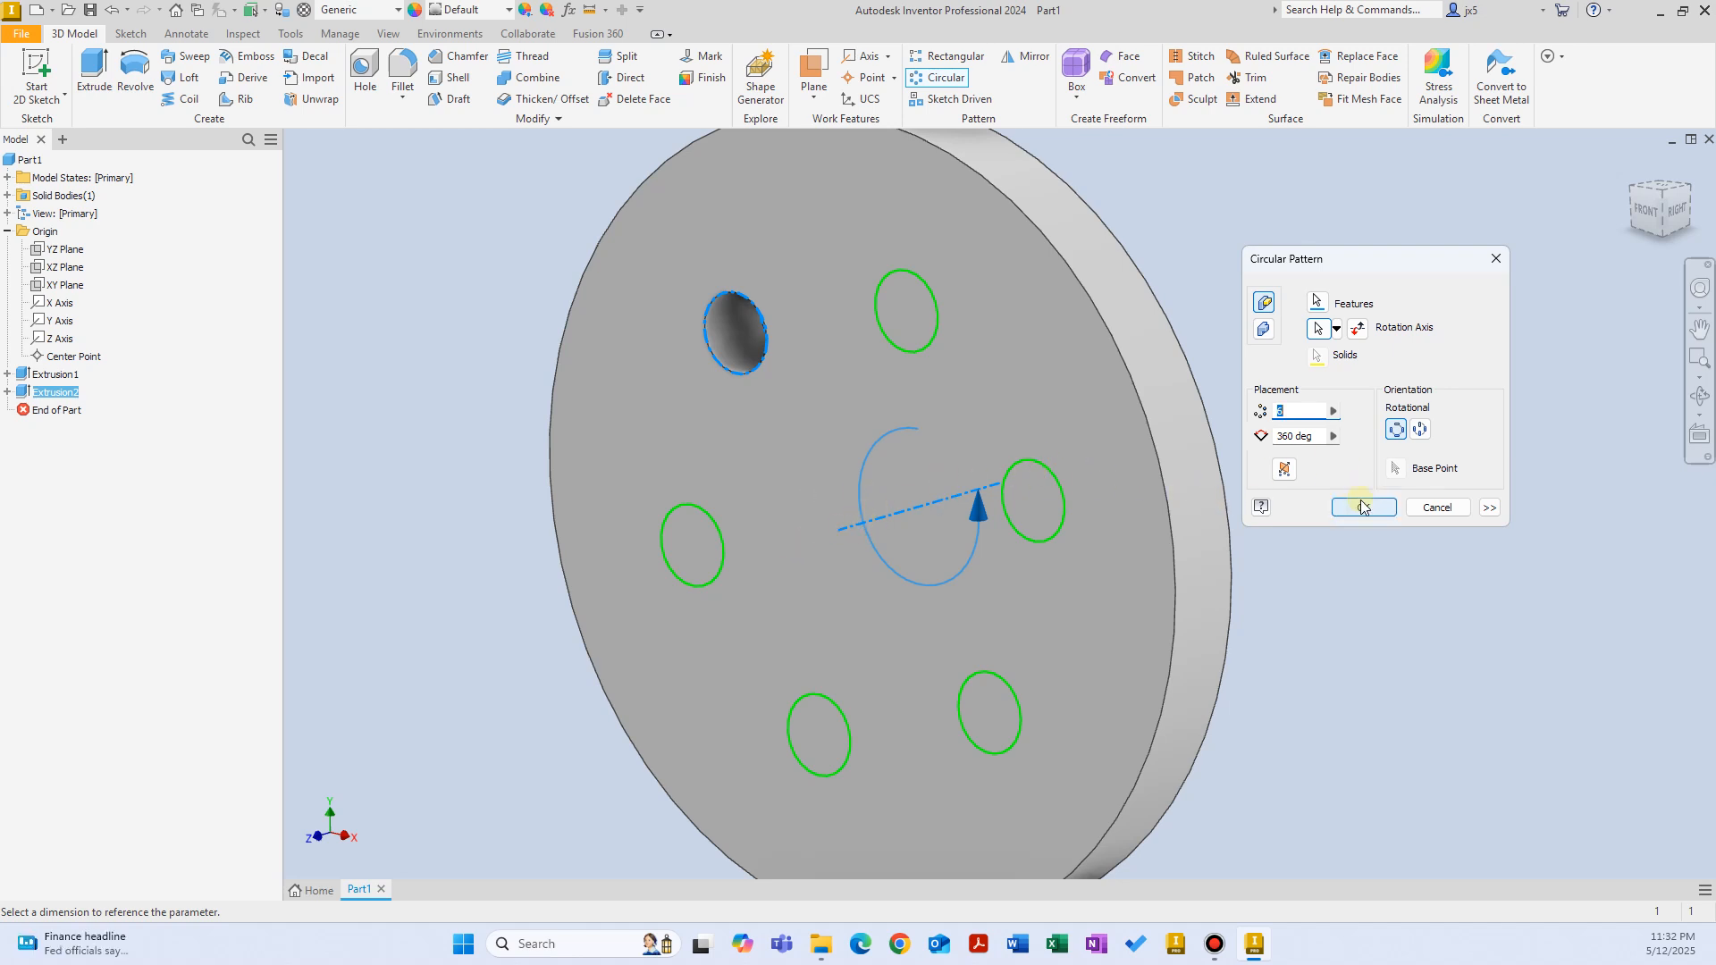
drag(1306, 412, 1133, 415)
text(7)
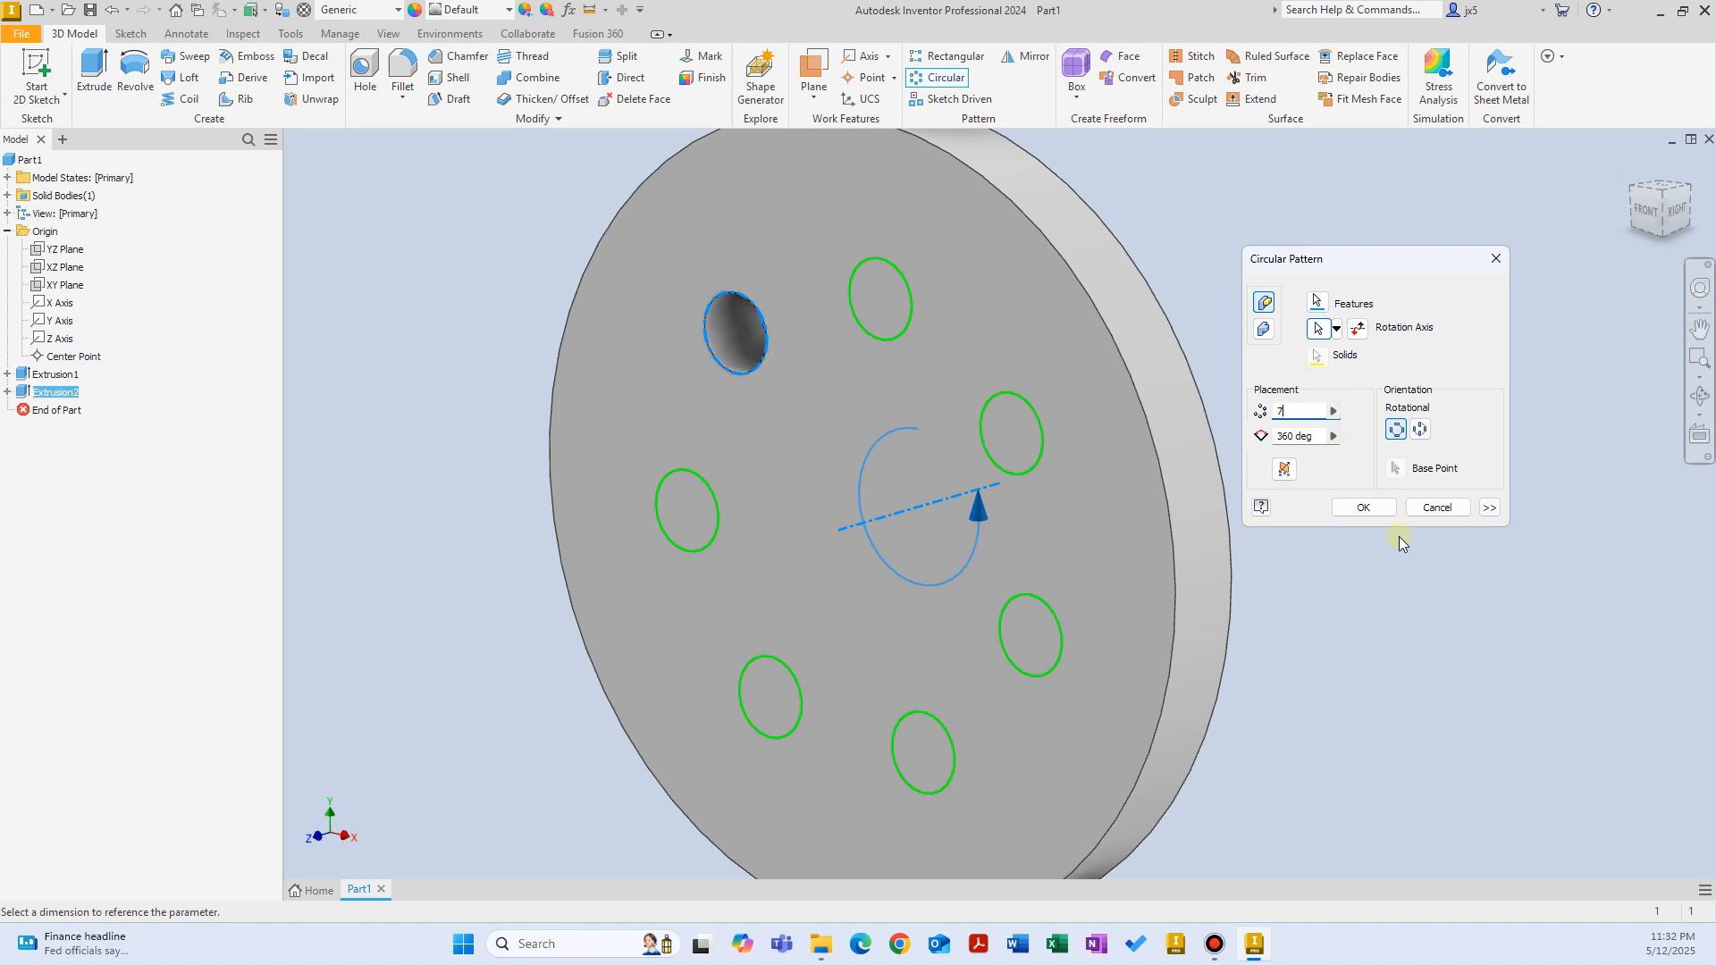
click(1364, 506)
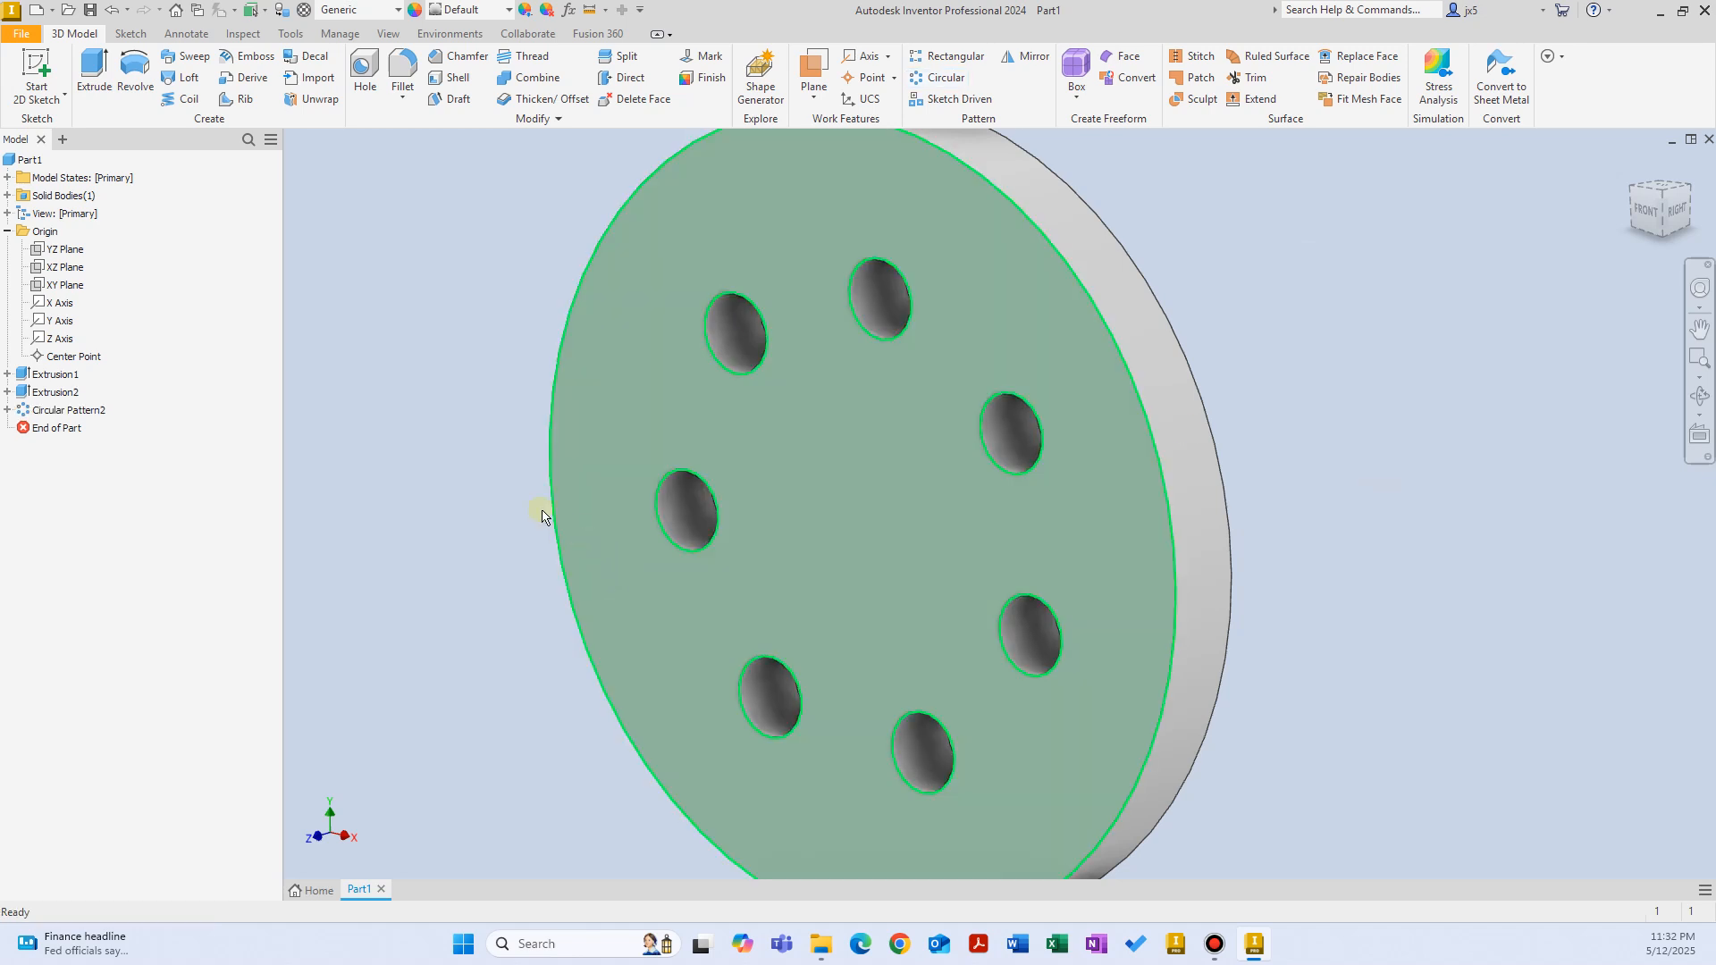
Delete the circular pattern made from the disc's outer face, keeping only the original hole.
click(397, 400)
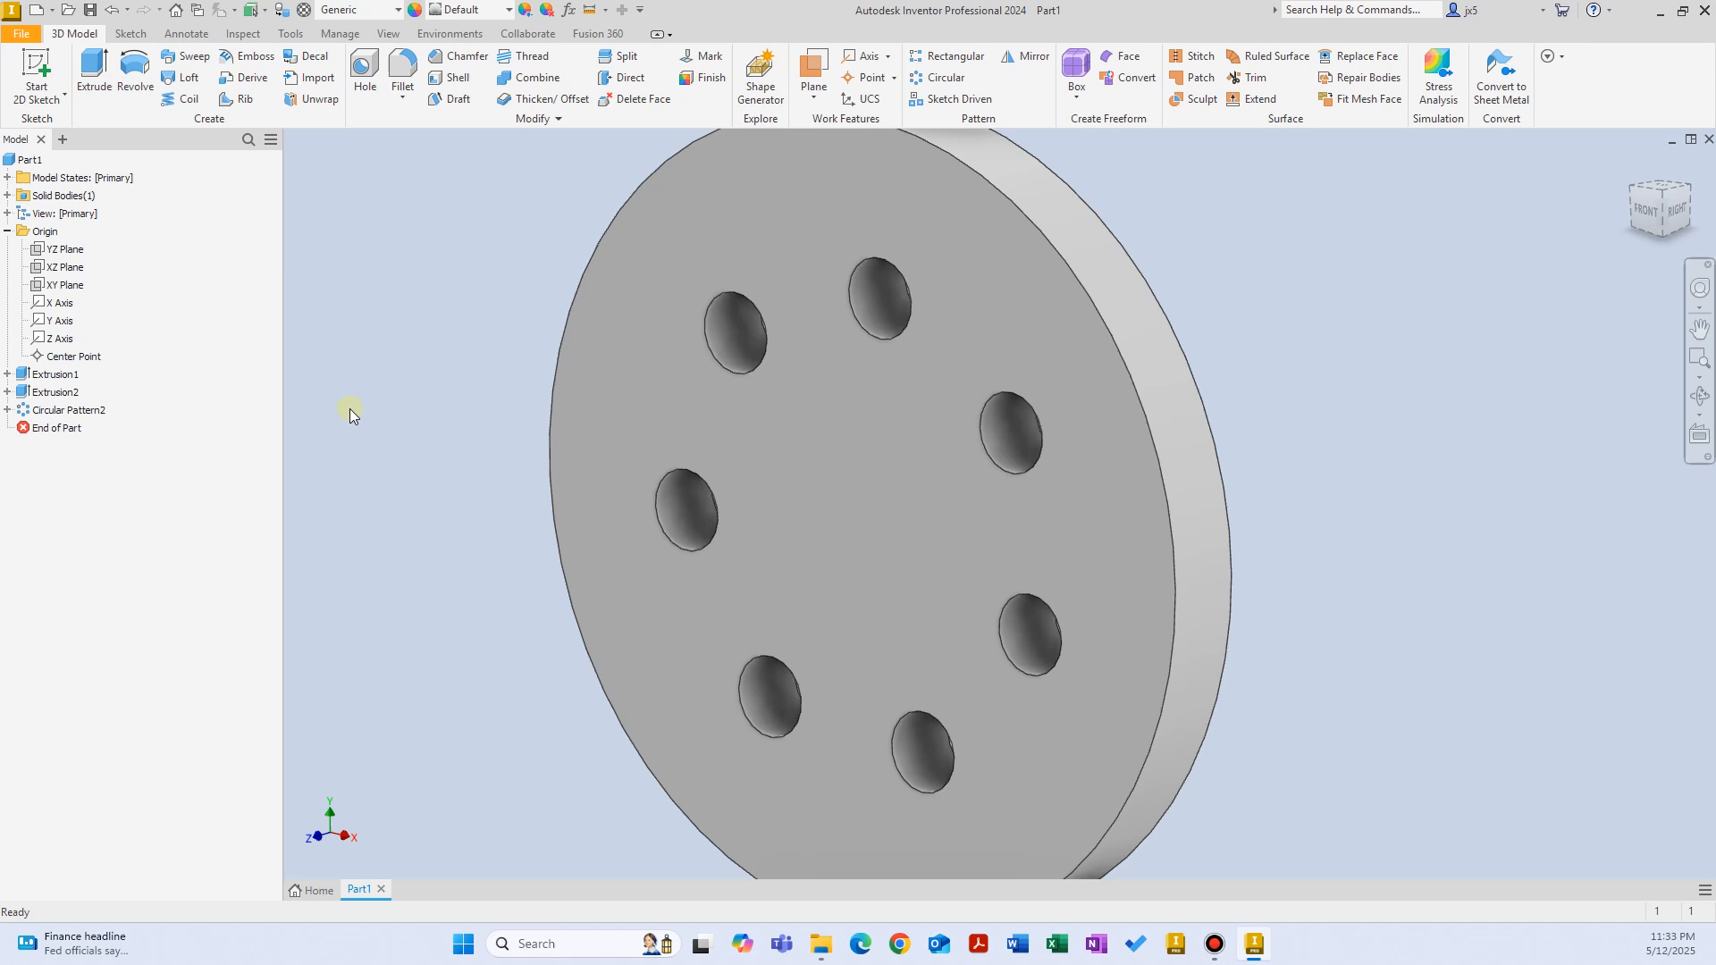
click(69, 409)
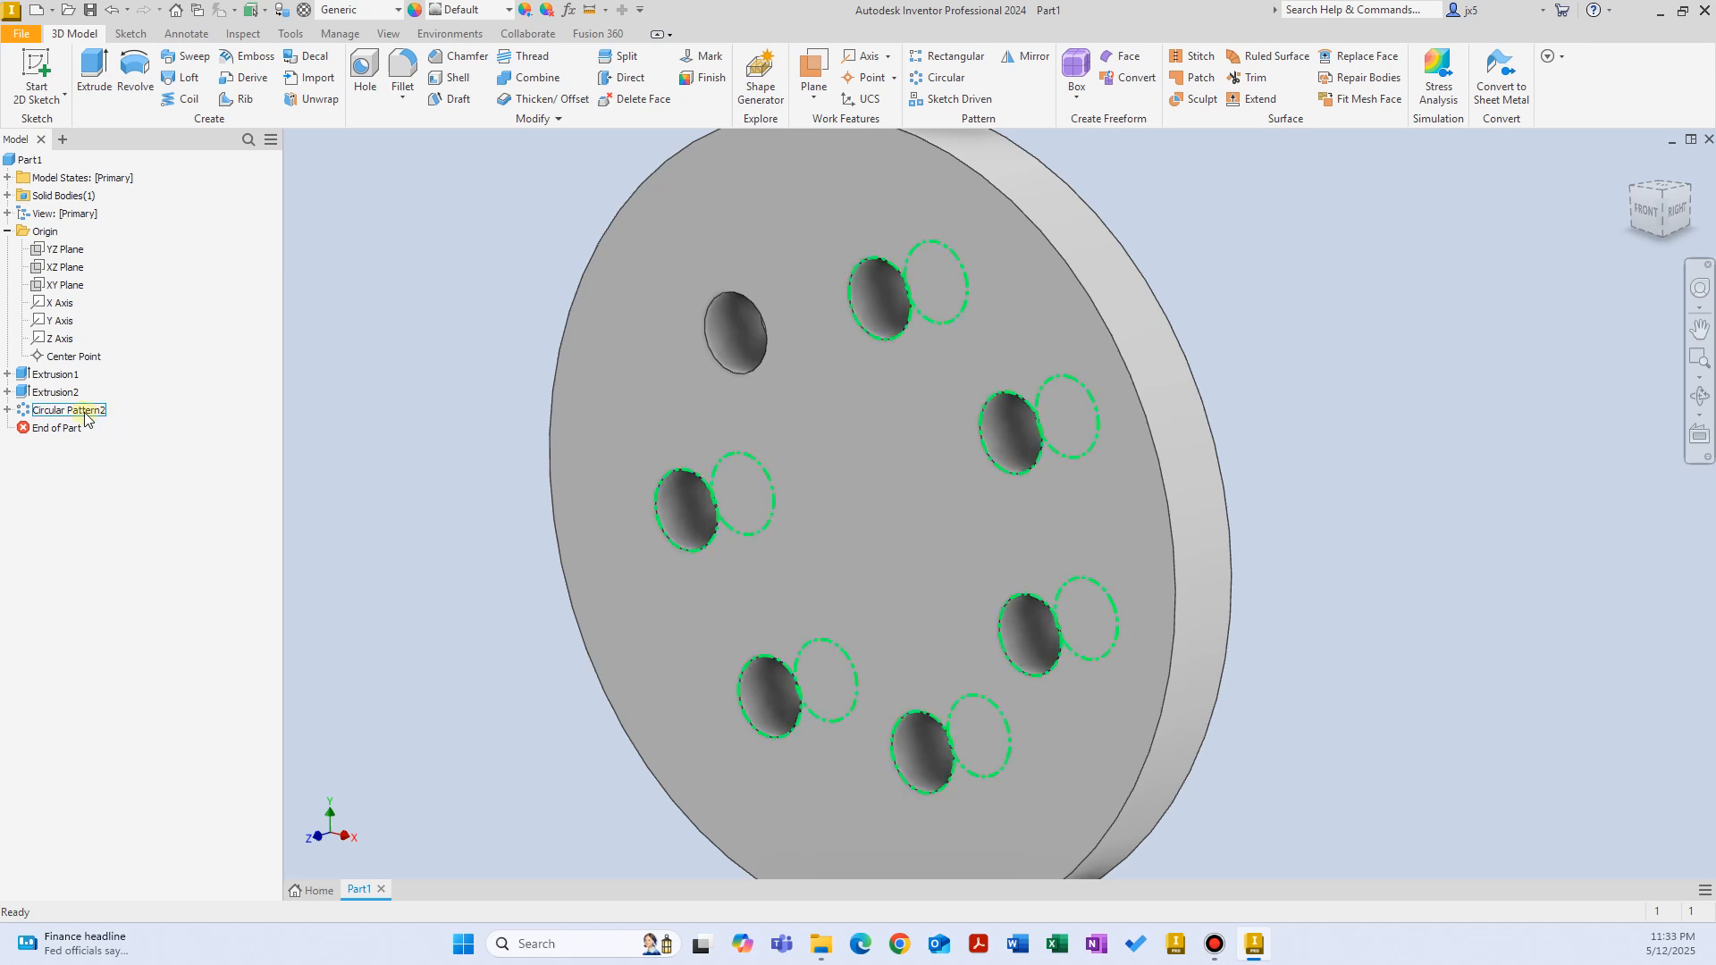
key(Delete)
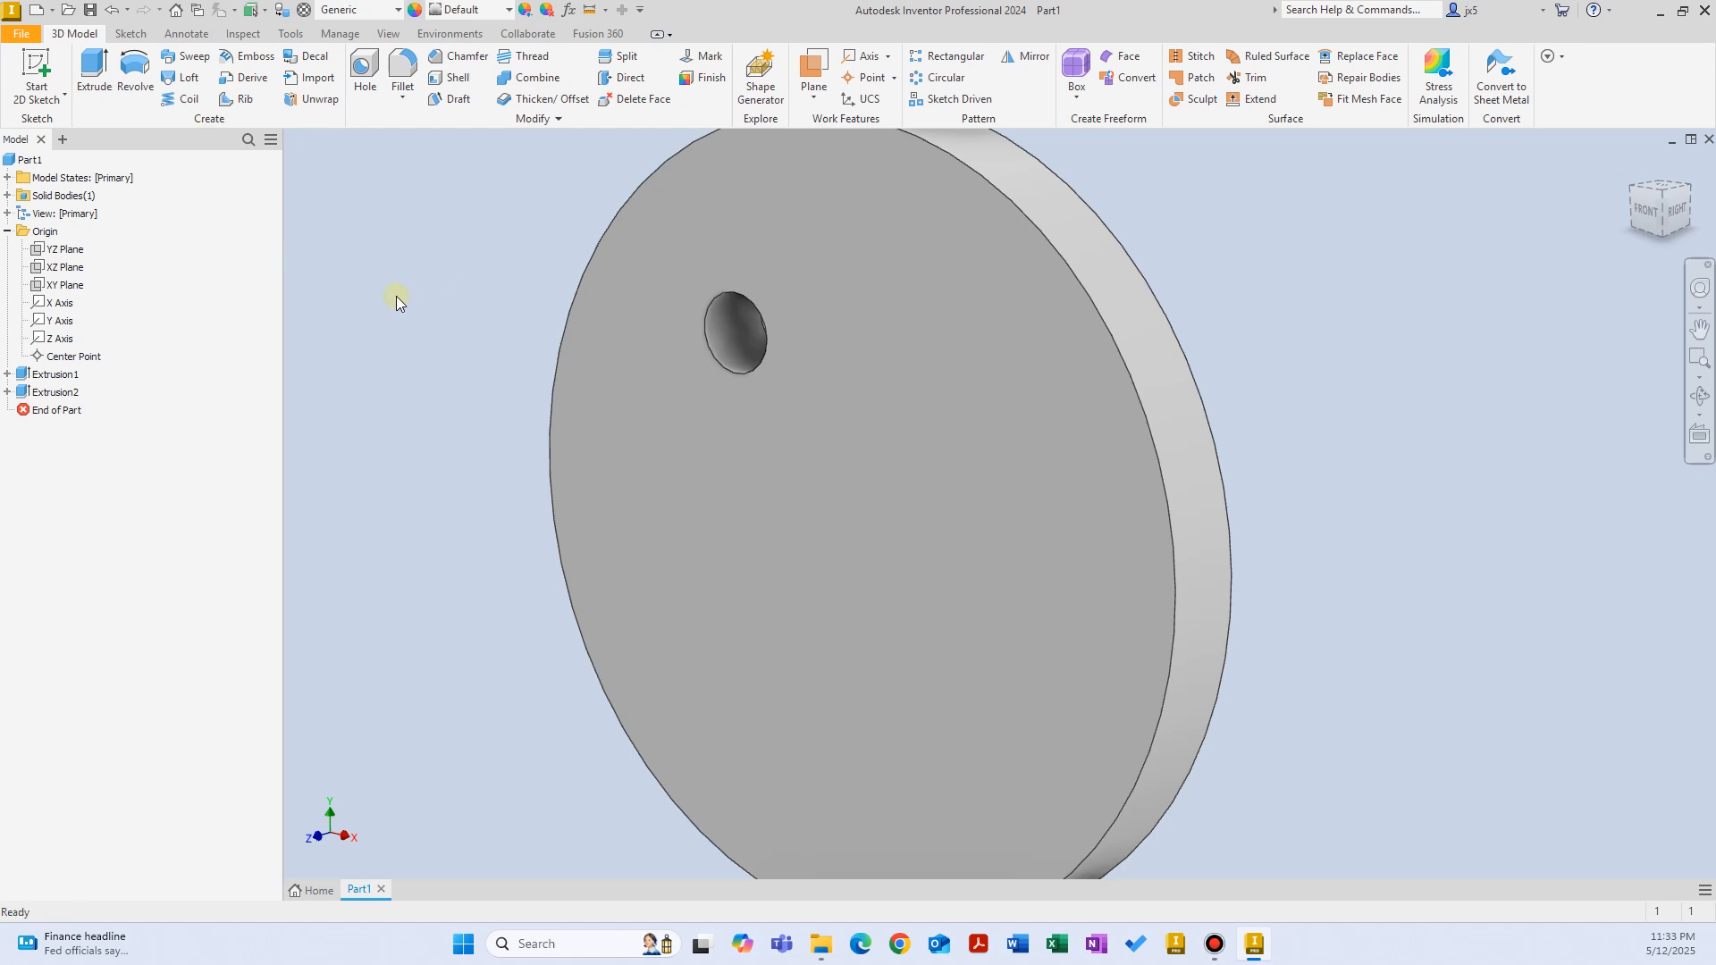
Start a sketch on the disc's front face and place a point about 11 mm left of and 11 mm above the centre.
click(40, 72)
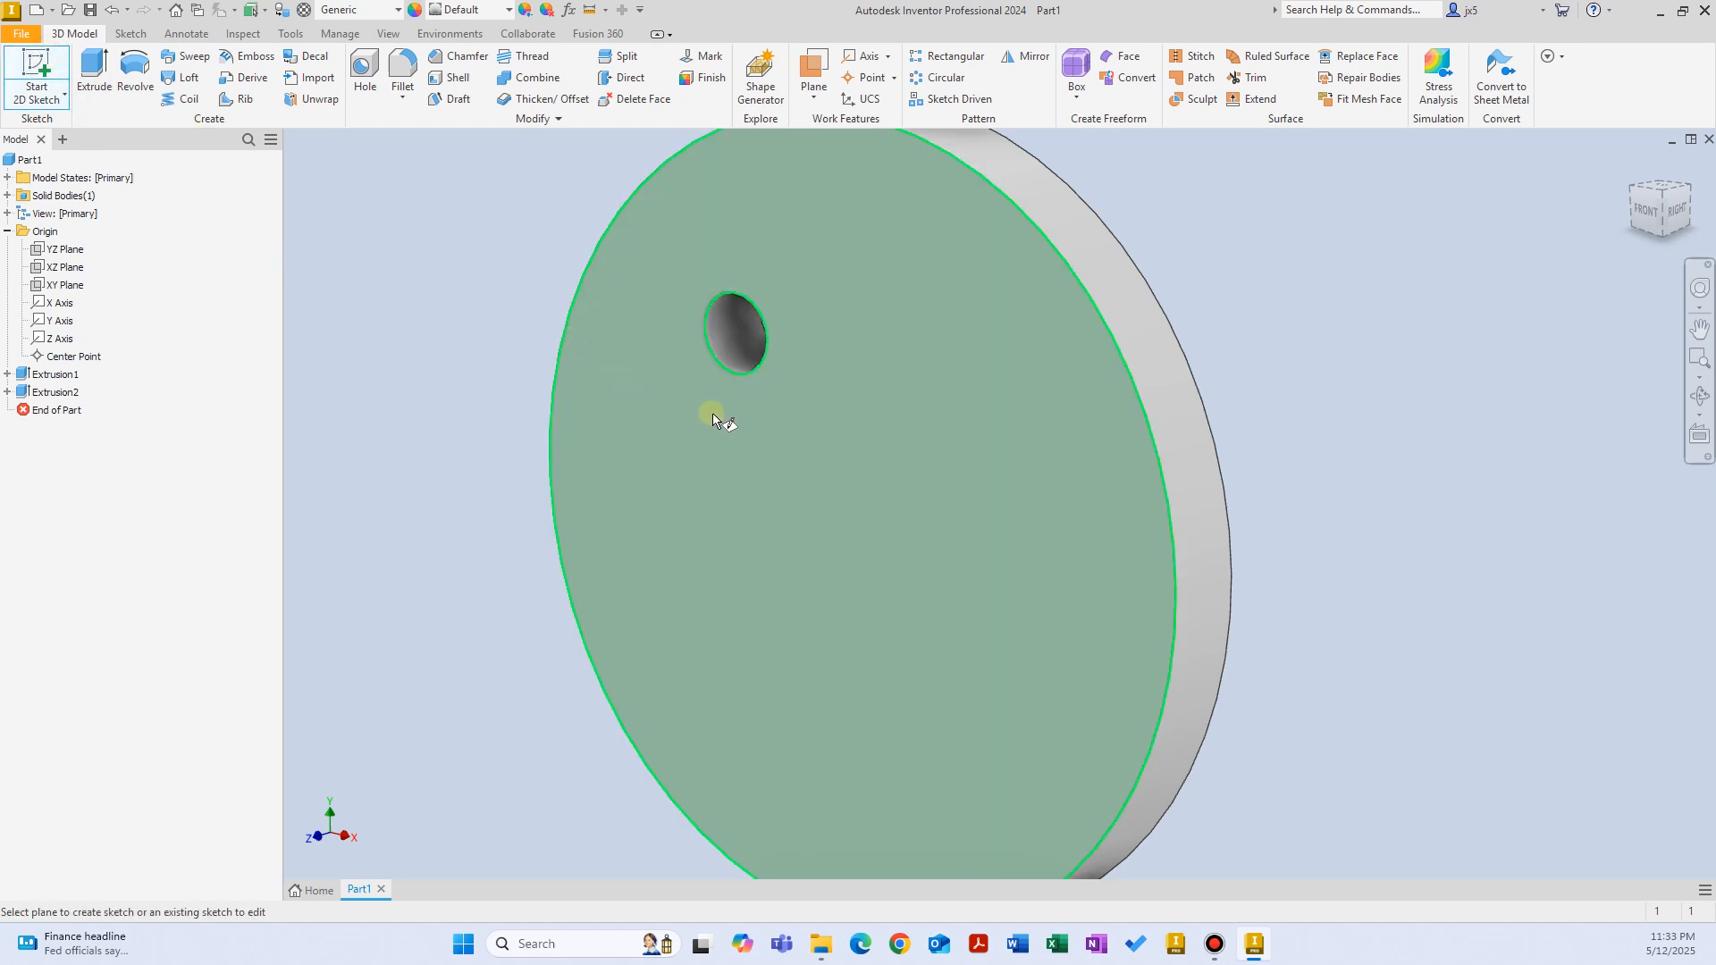
click(818, 421)
click(298, 98)
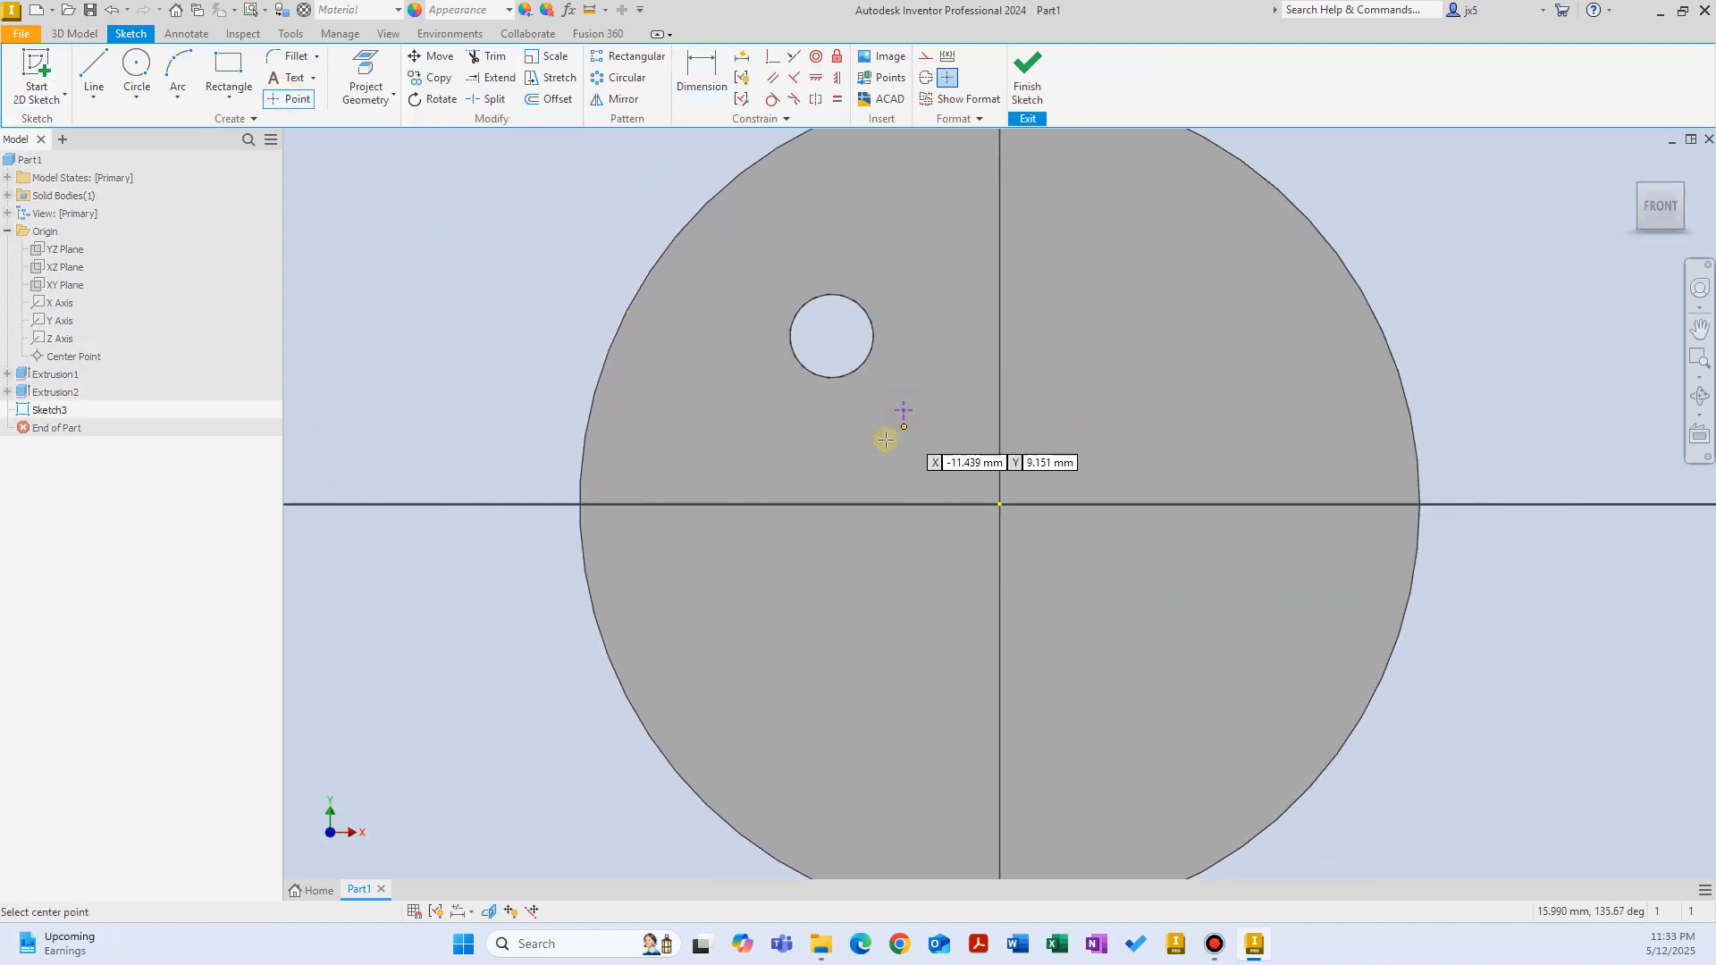
right_click(726, 329)
click(712, 373)
Dimension the sketch point 10 mm vertically and 10 mm horizontally from the disc's centre, and finish the sketch.
click(903, 410)
click(1001, 504)
click(879, 451)
text(10)
key(Return)
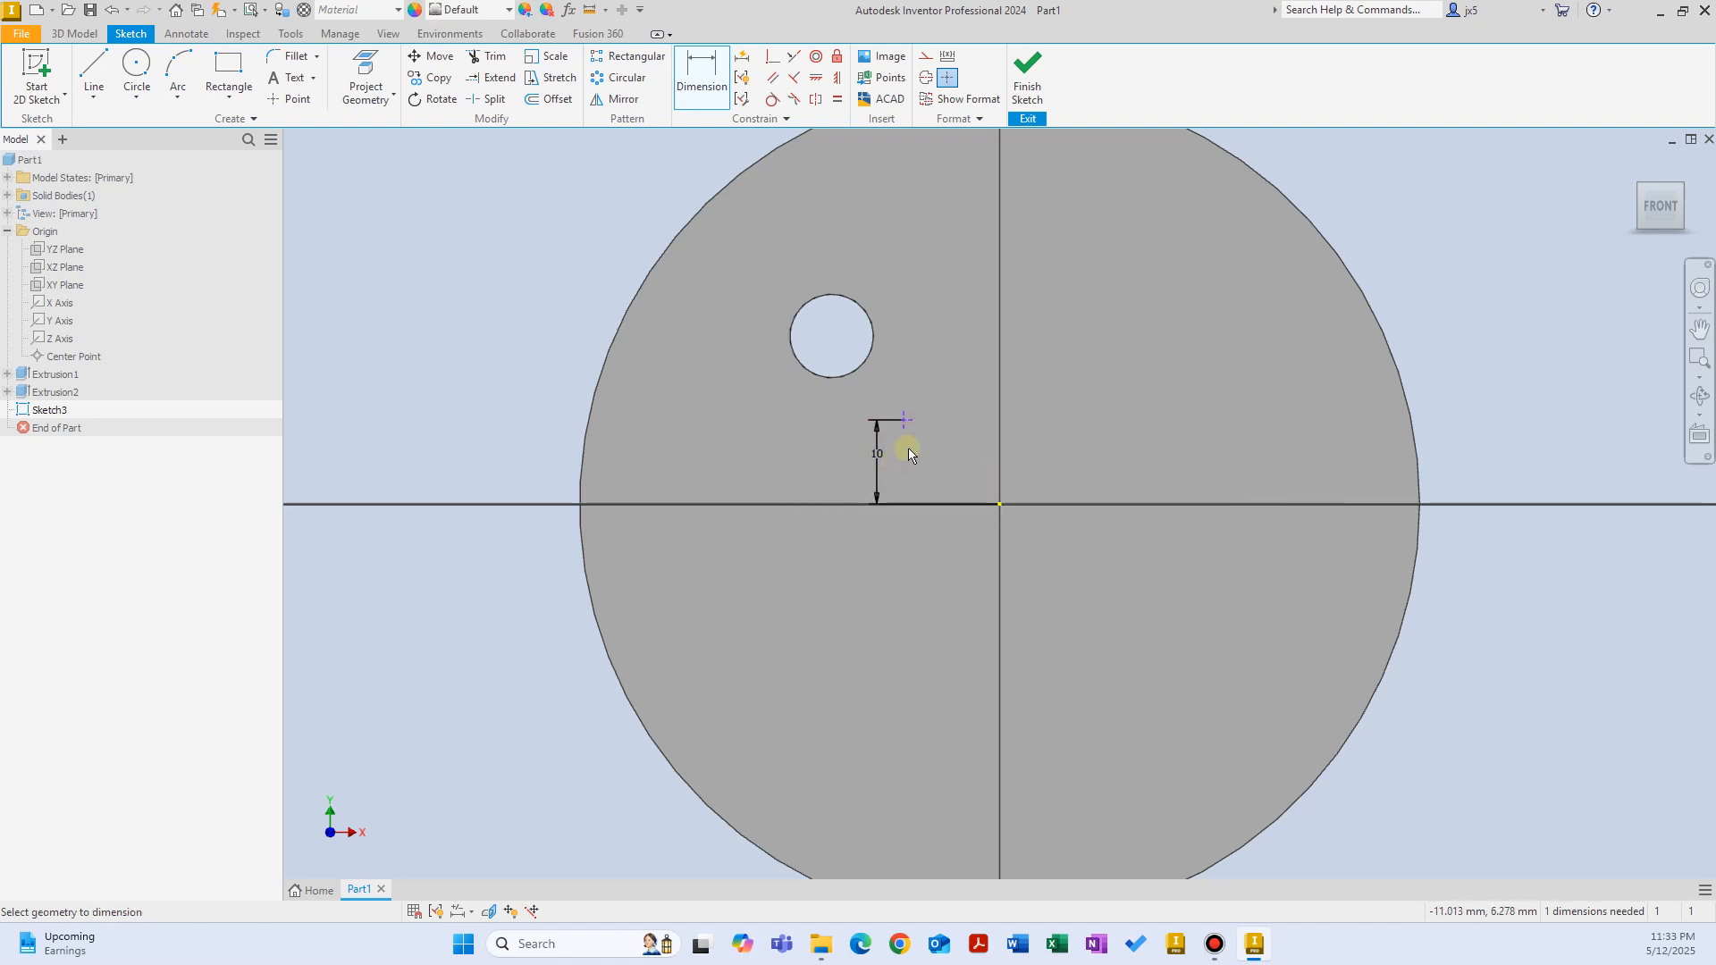
click(998, 505)
click(903, 419)
click(953, 385)
text(10)
key(Return)
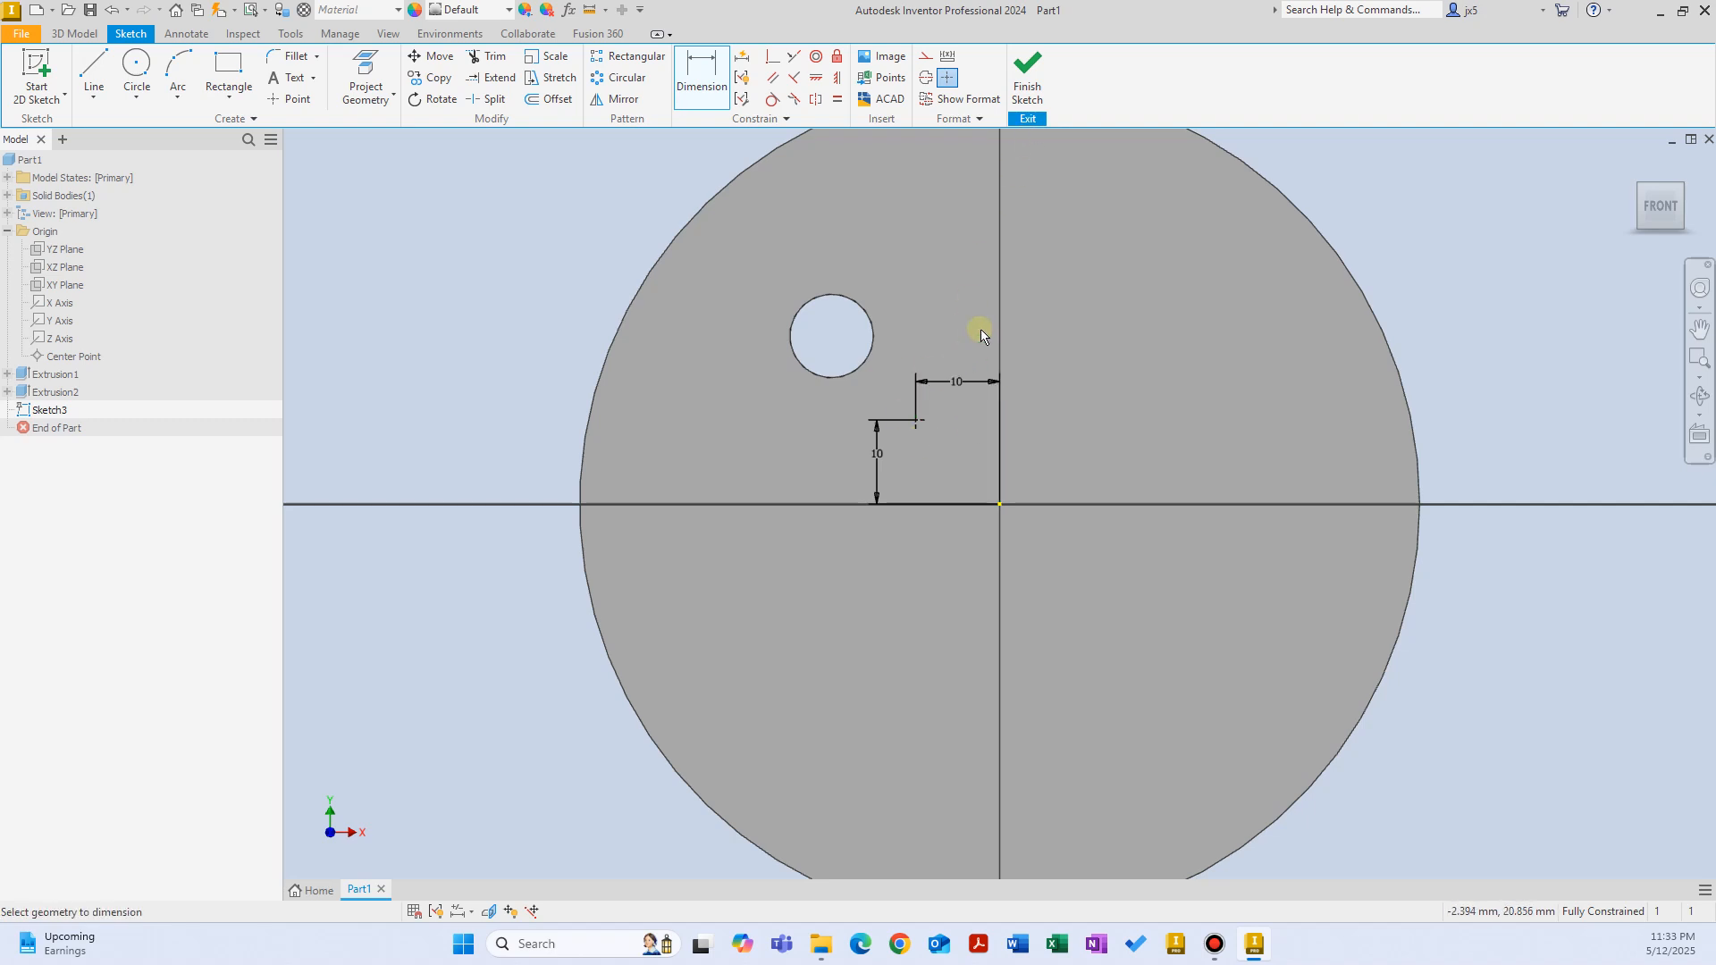
click(1026, 71)
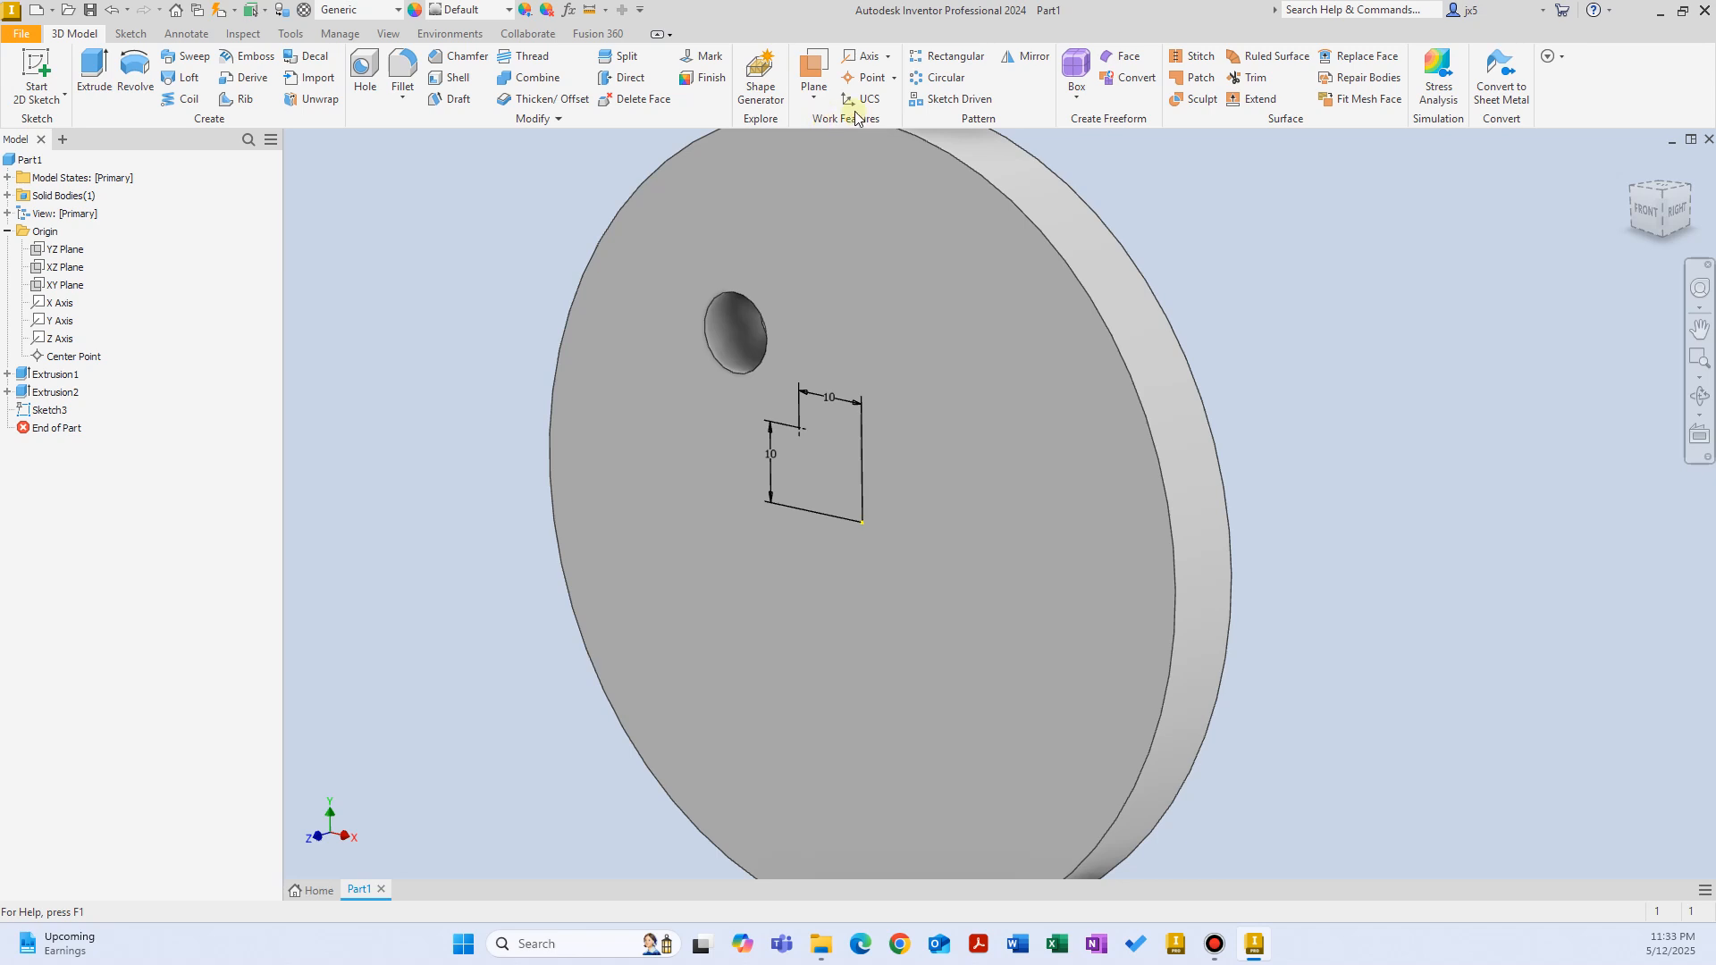
Create a work axis through the sketch point, perpendicular to the disc's front face.
click(868, 59)
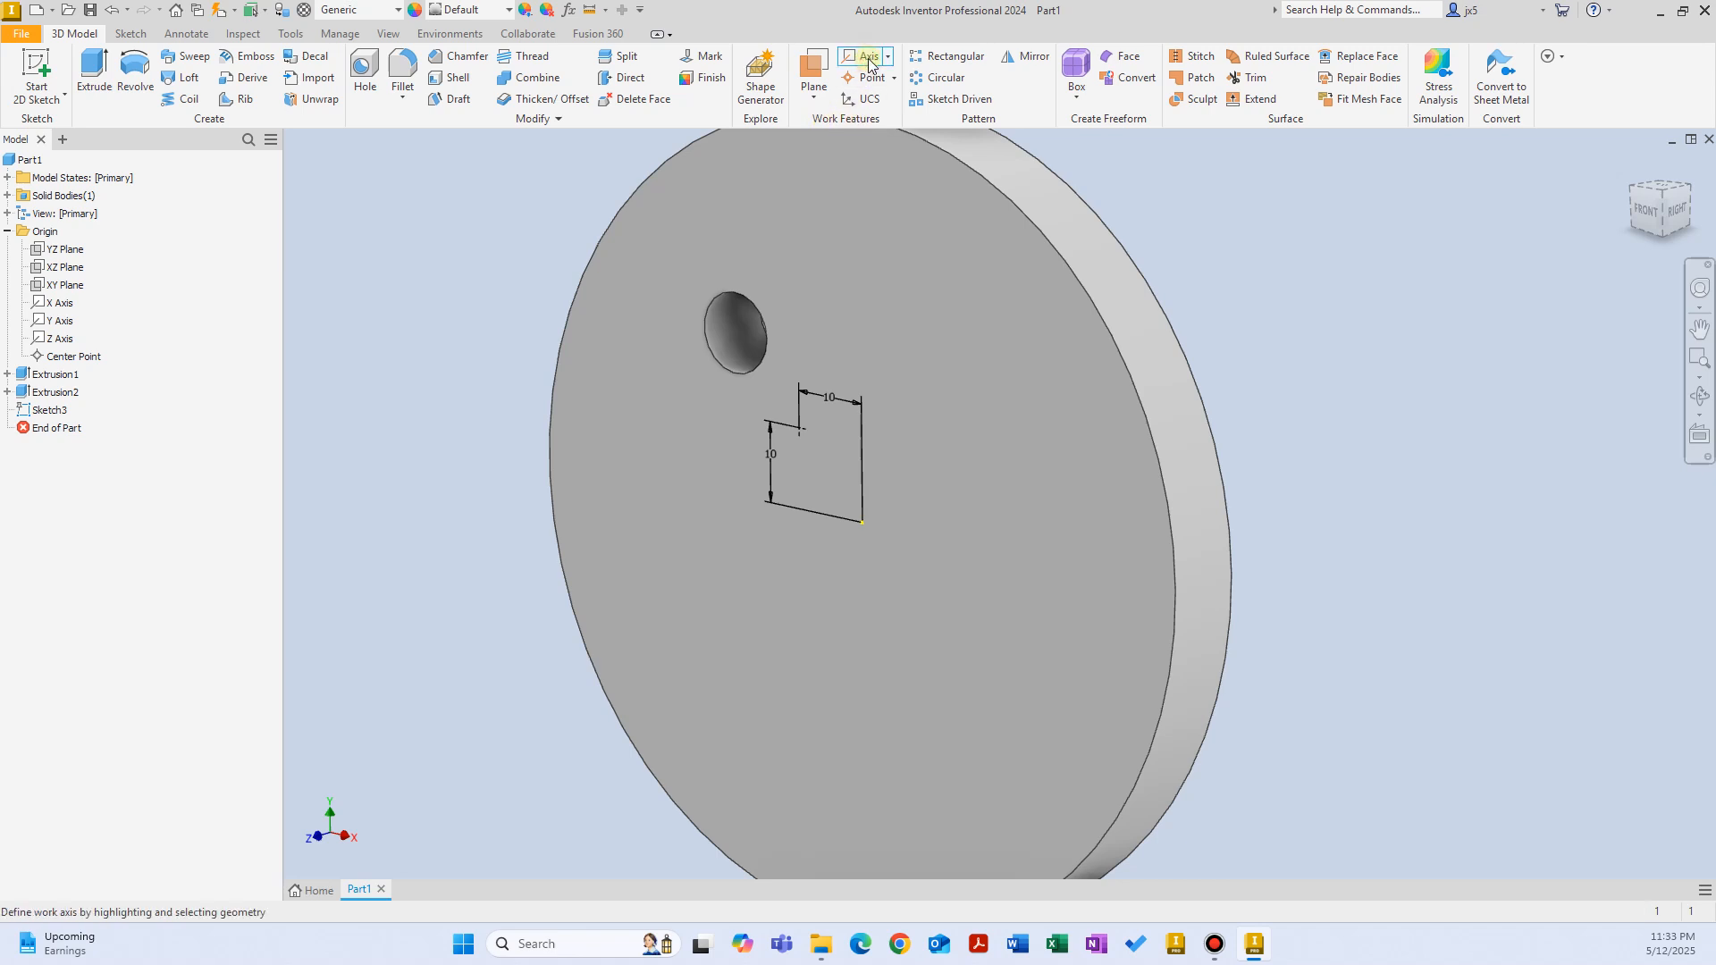
click(951, 351)
click(818, 422)
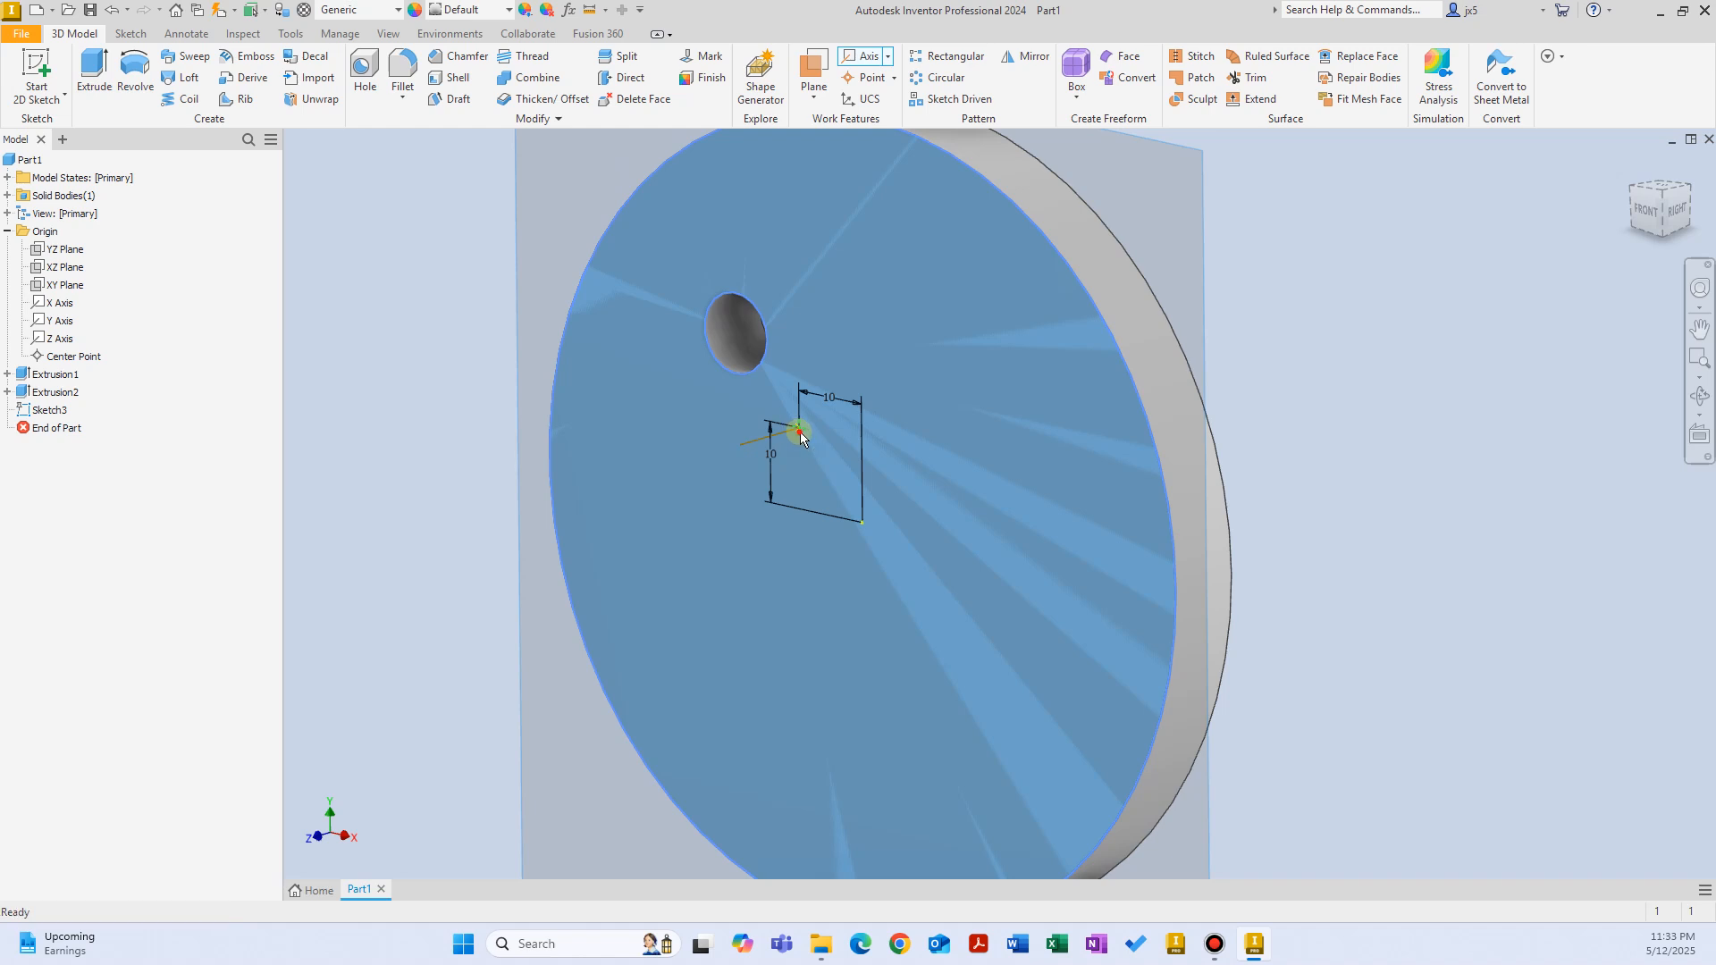
Create a circular pattern of the hole around the off-centre work axis with 6 occurrences over 360 degrees.
scroll(786, 442, down, 3)
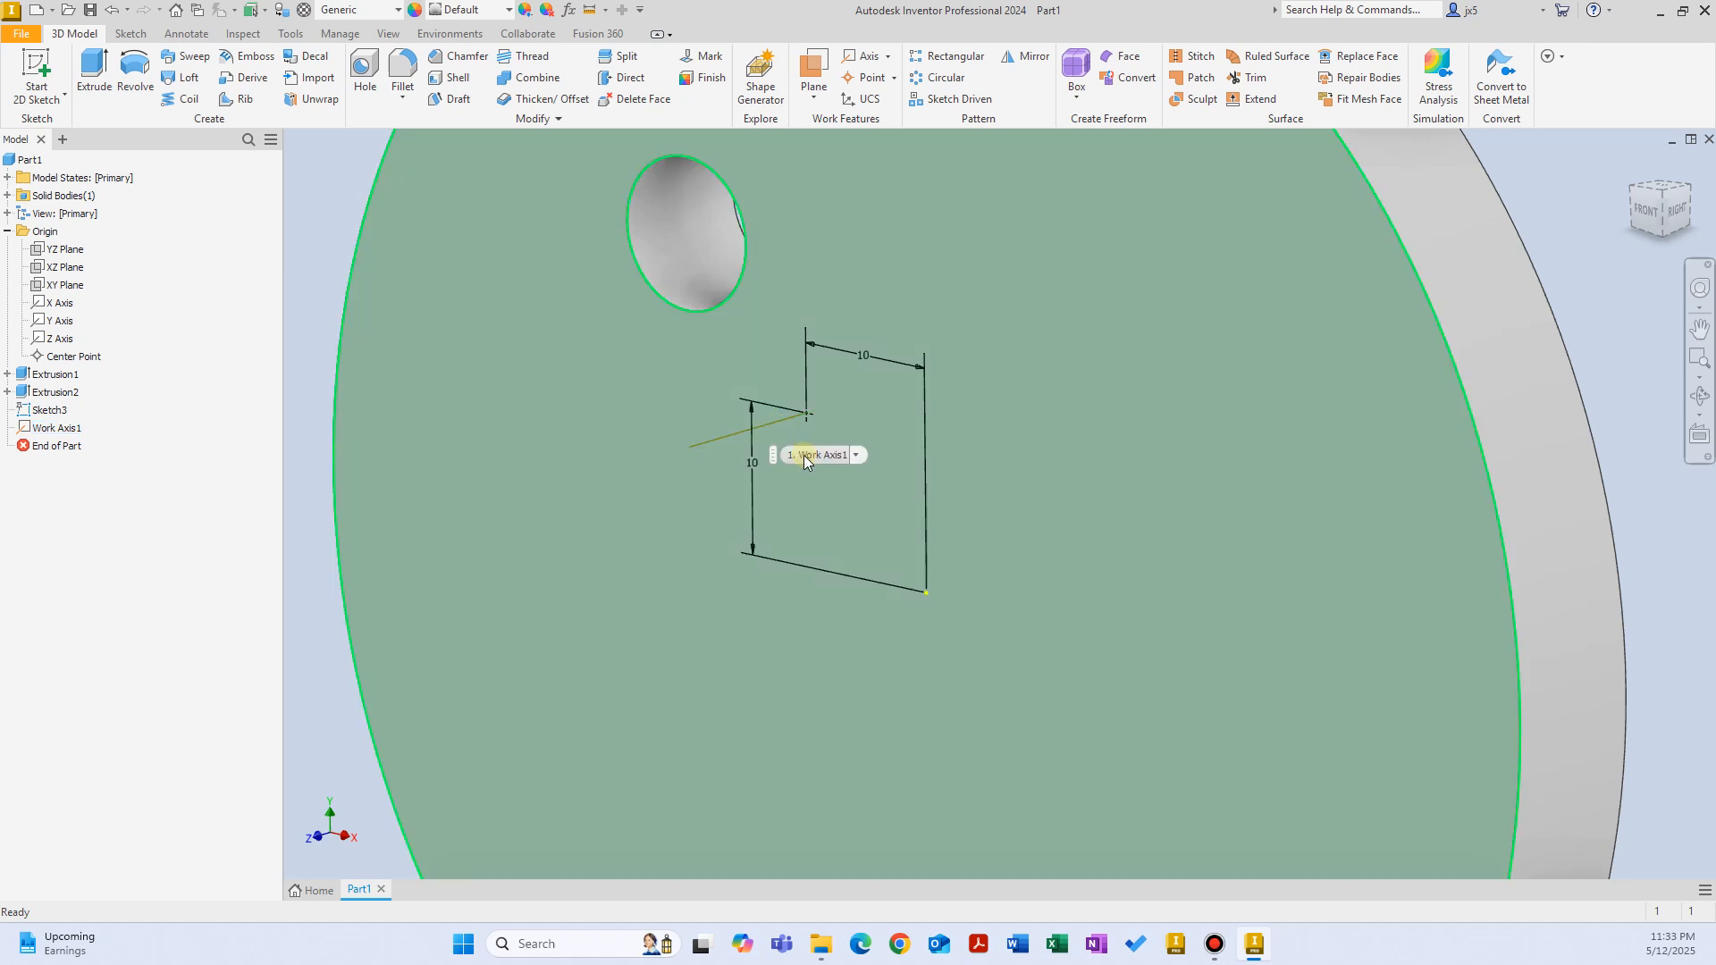
click(949, 78)
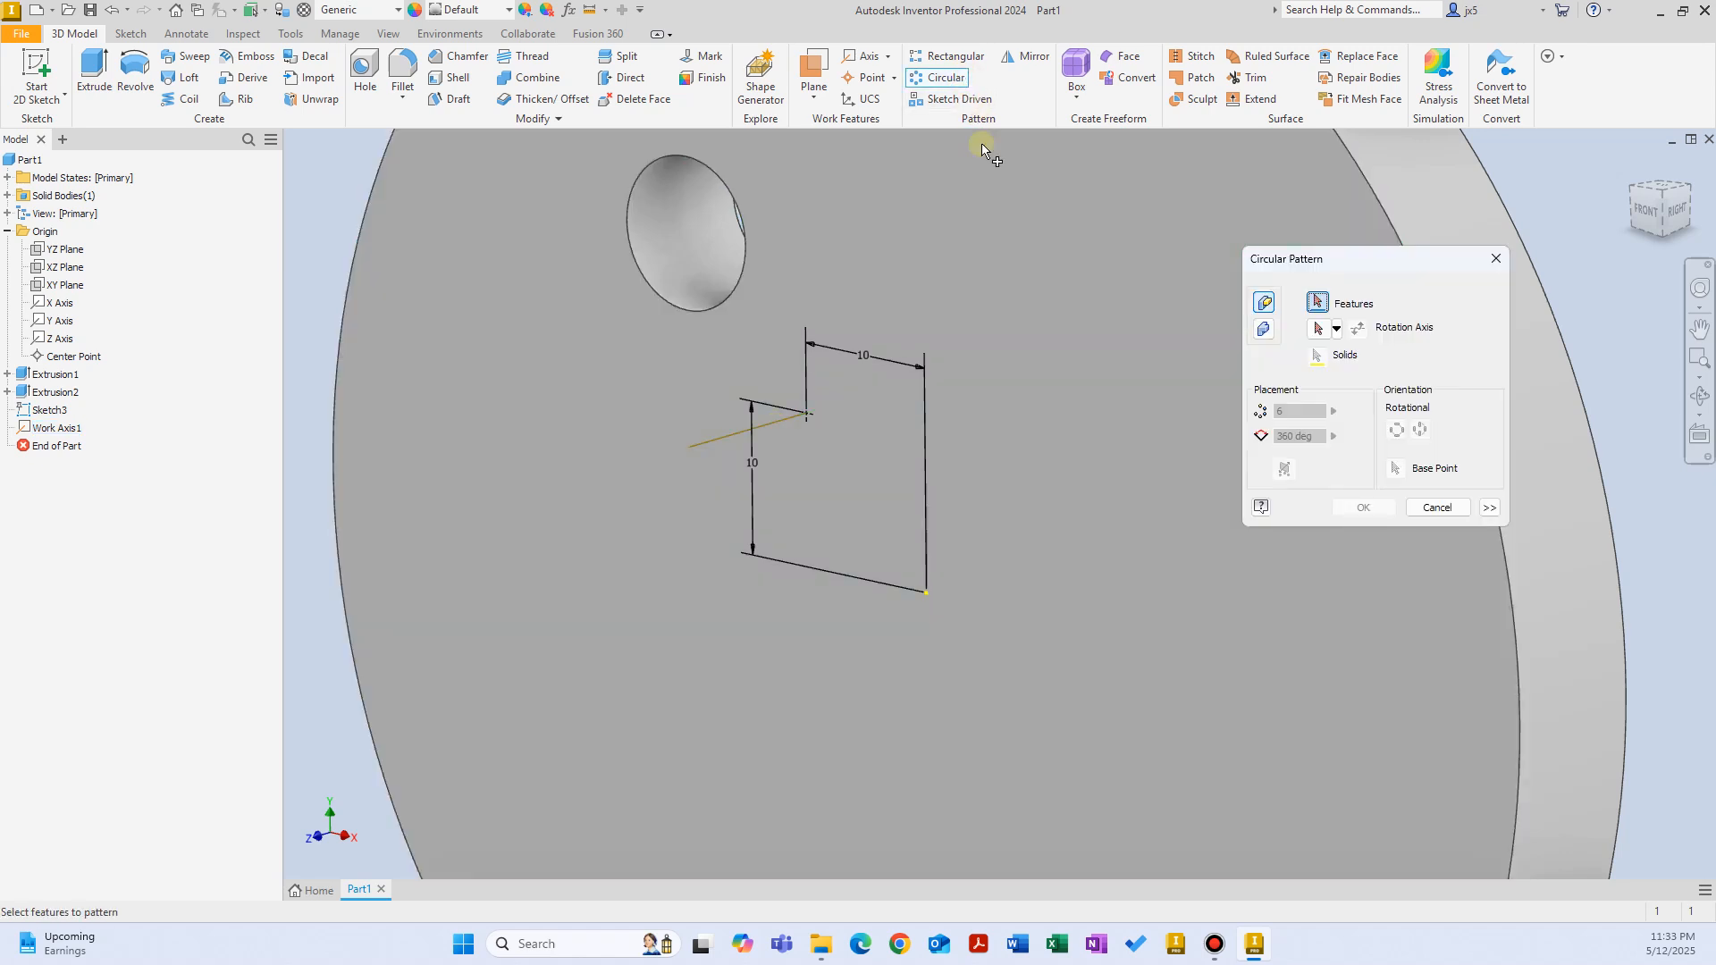
click(689, 230)
click(1318, 329)
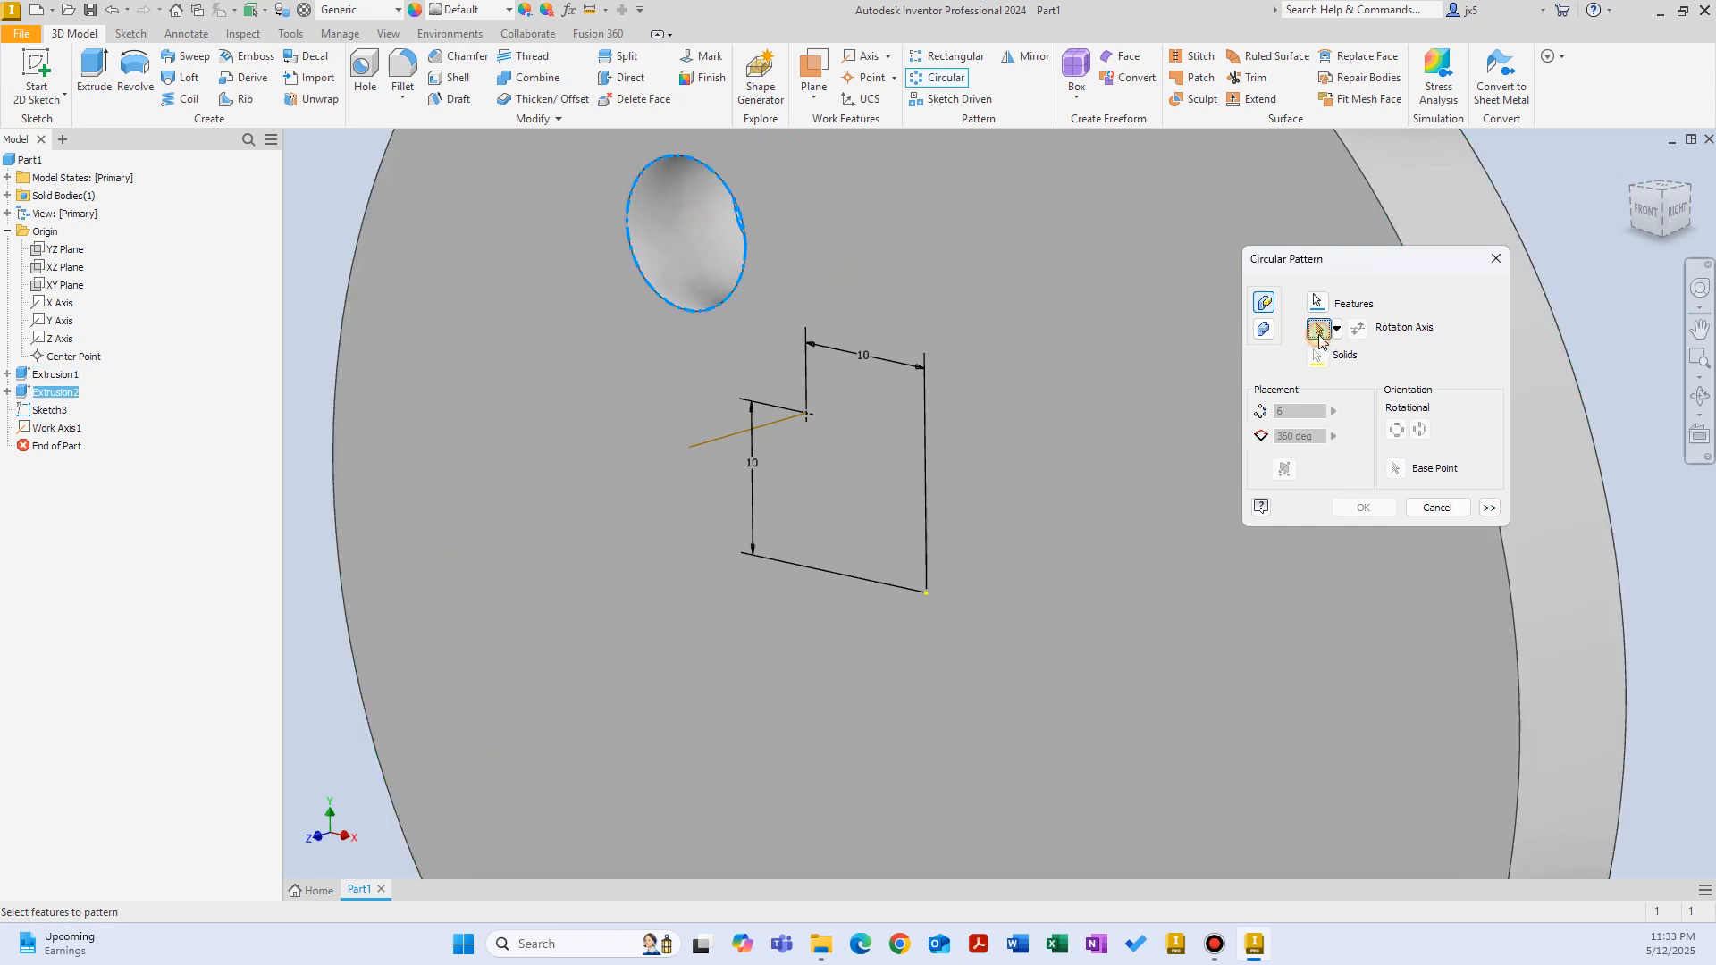
click(778, 423)
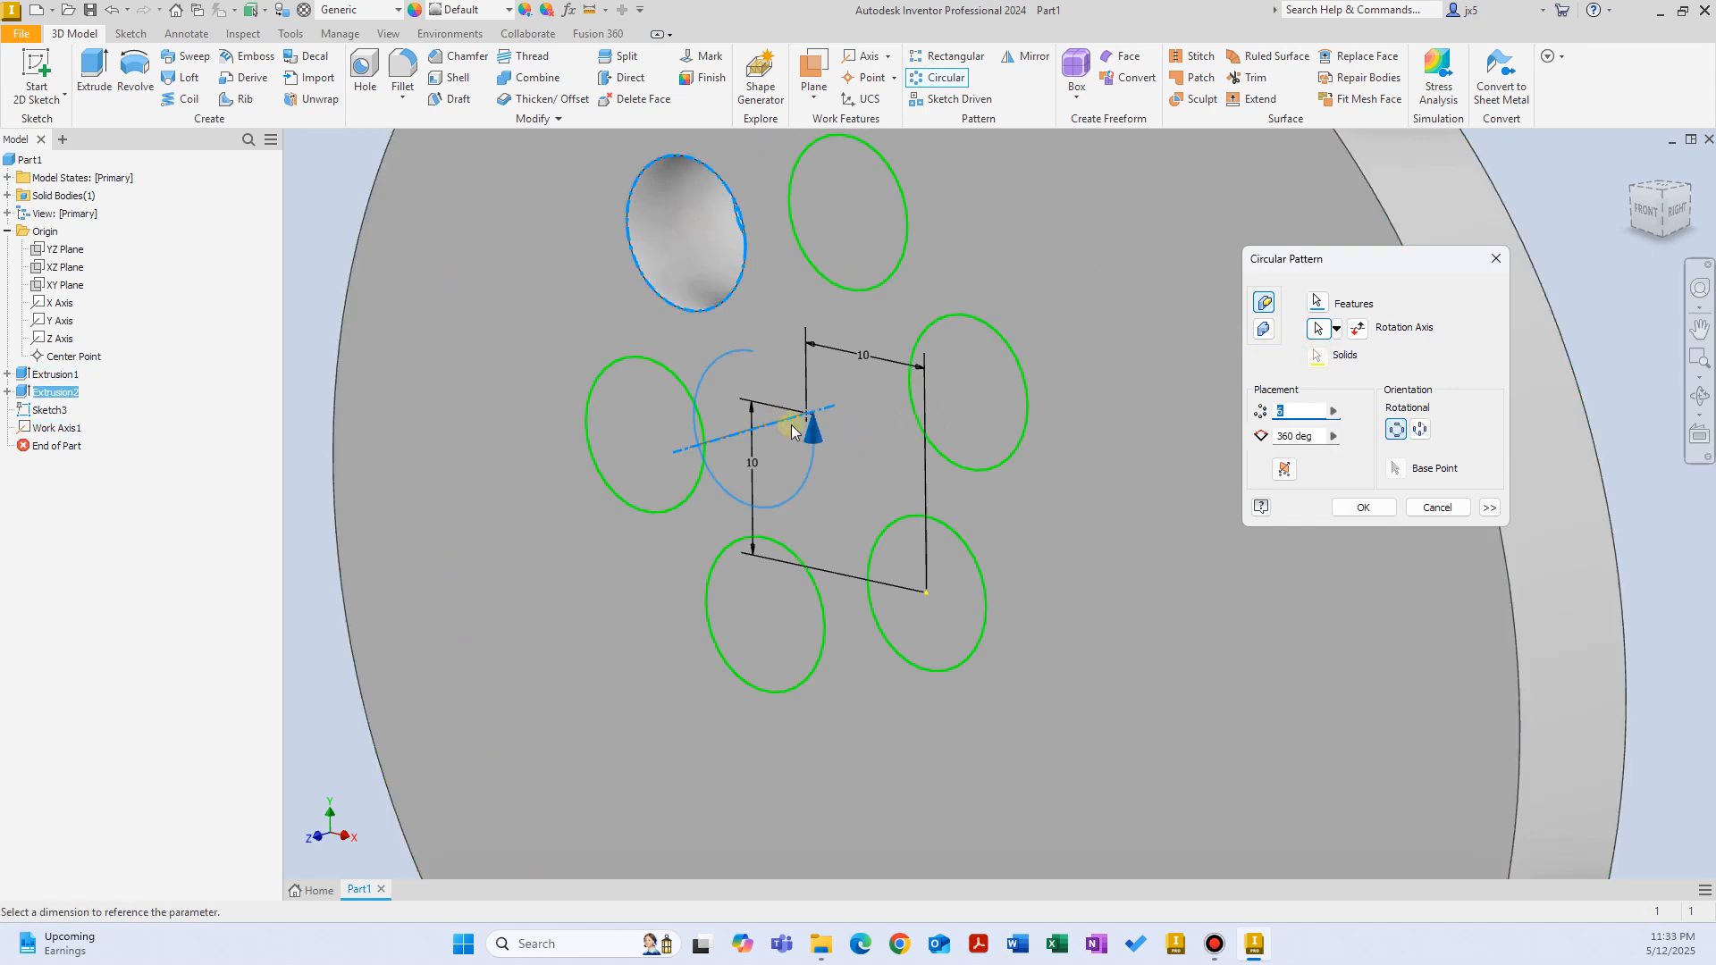
click(1362, 507)
Hide the point sketch and the work axis together, leaving the patterned holes displayed.
shift+middle_drag(796, 485, 909, 477)
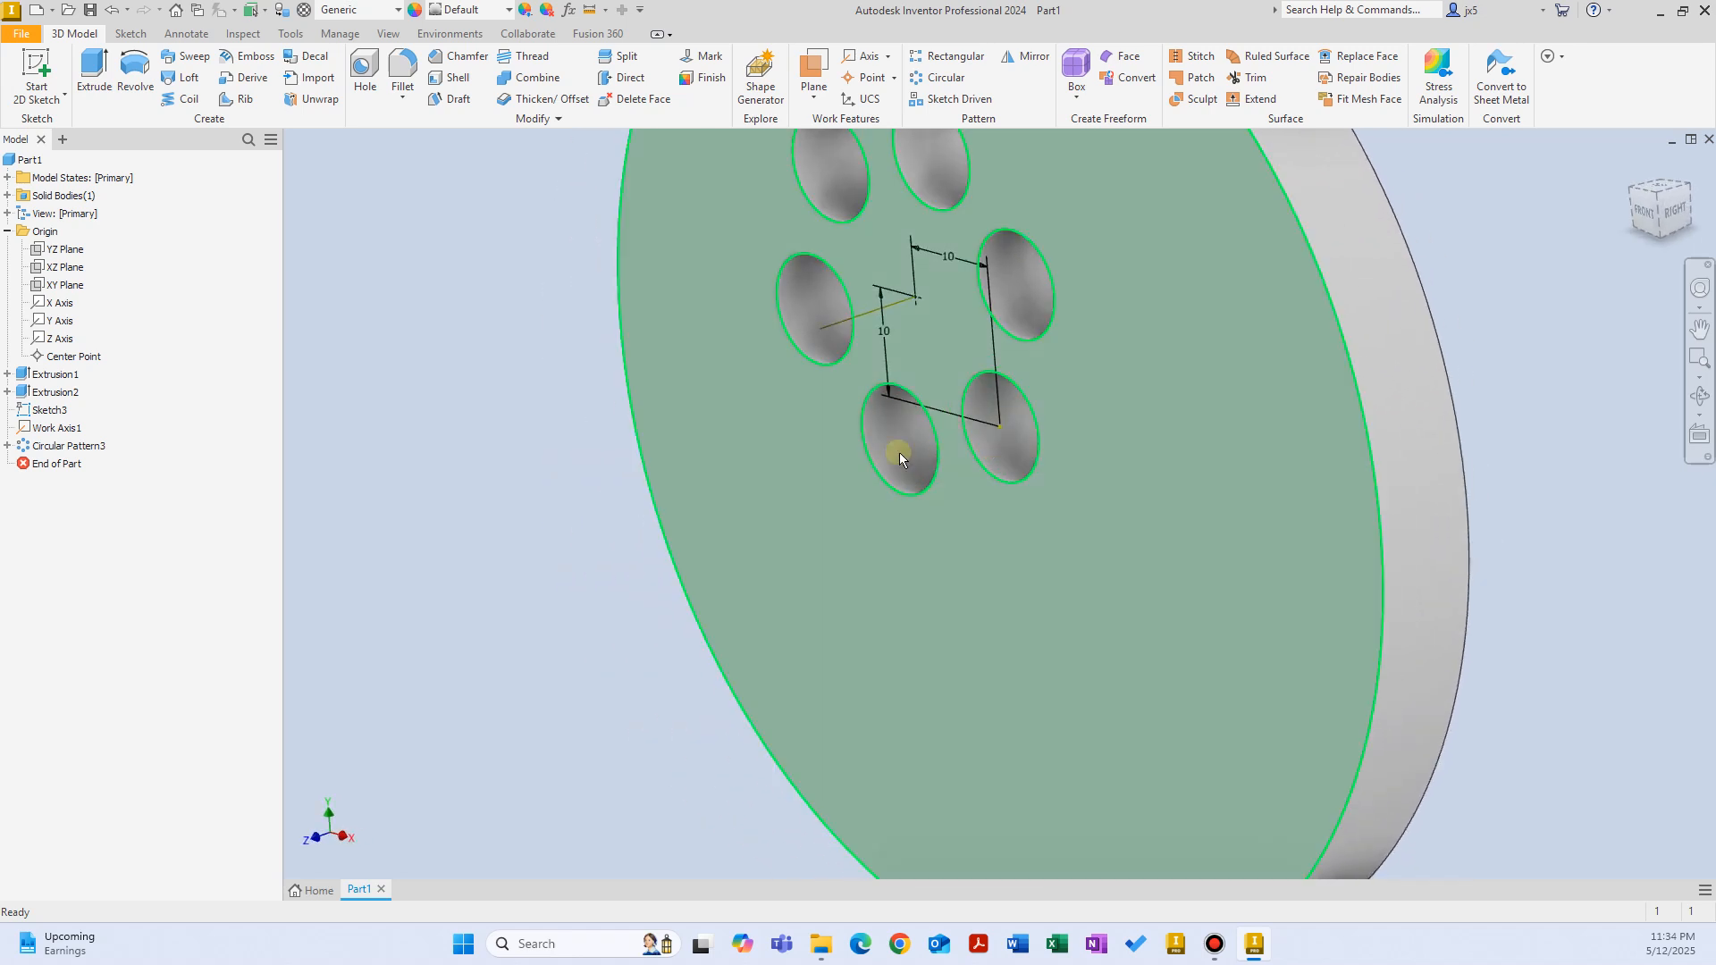
mouse_move(973, 413)
shift+middle_down()
mouse_move(879, 346)
mouse_move(892, 334)
shift+middle_up()
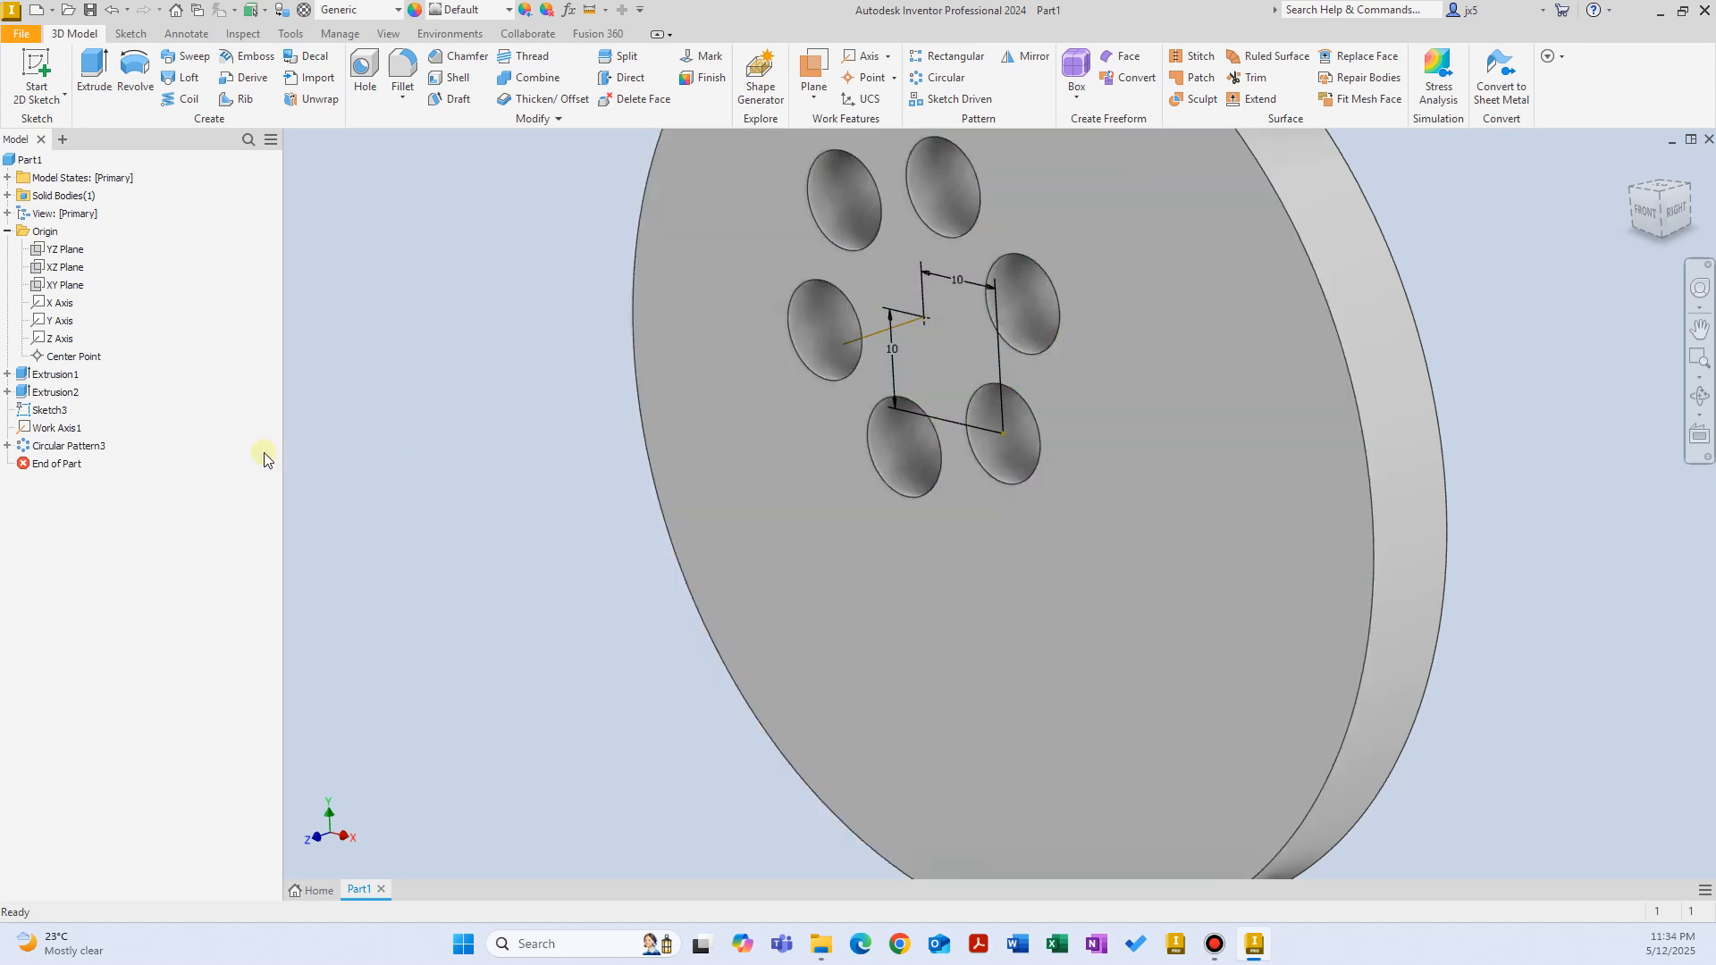
click(49, 410)
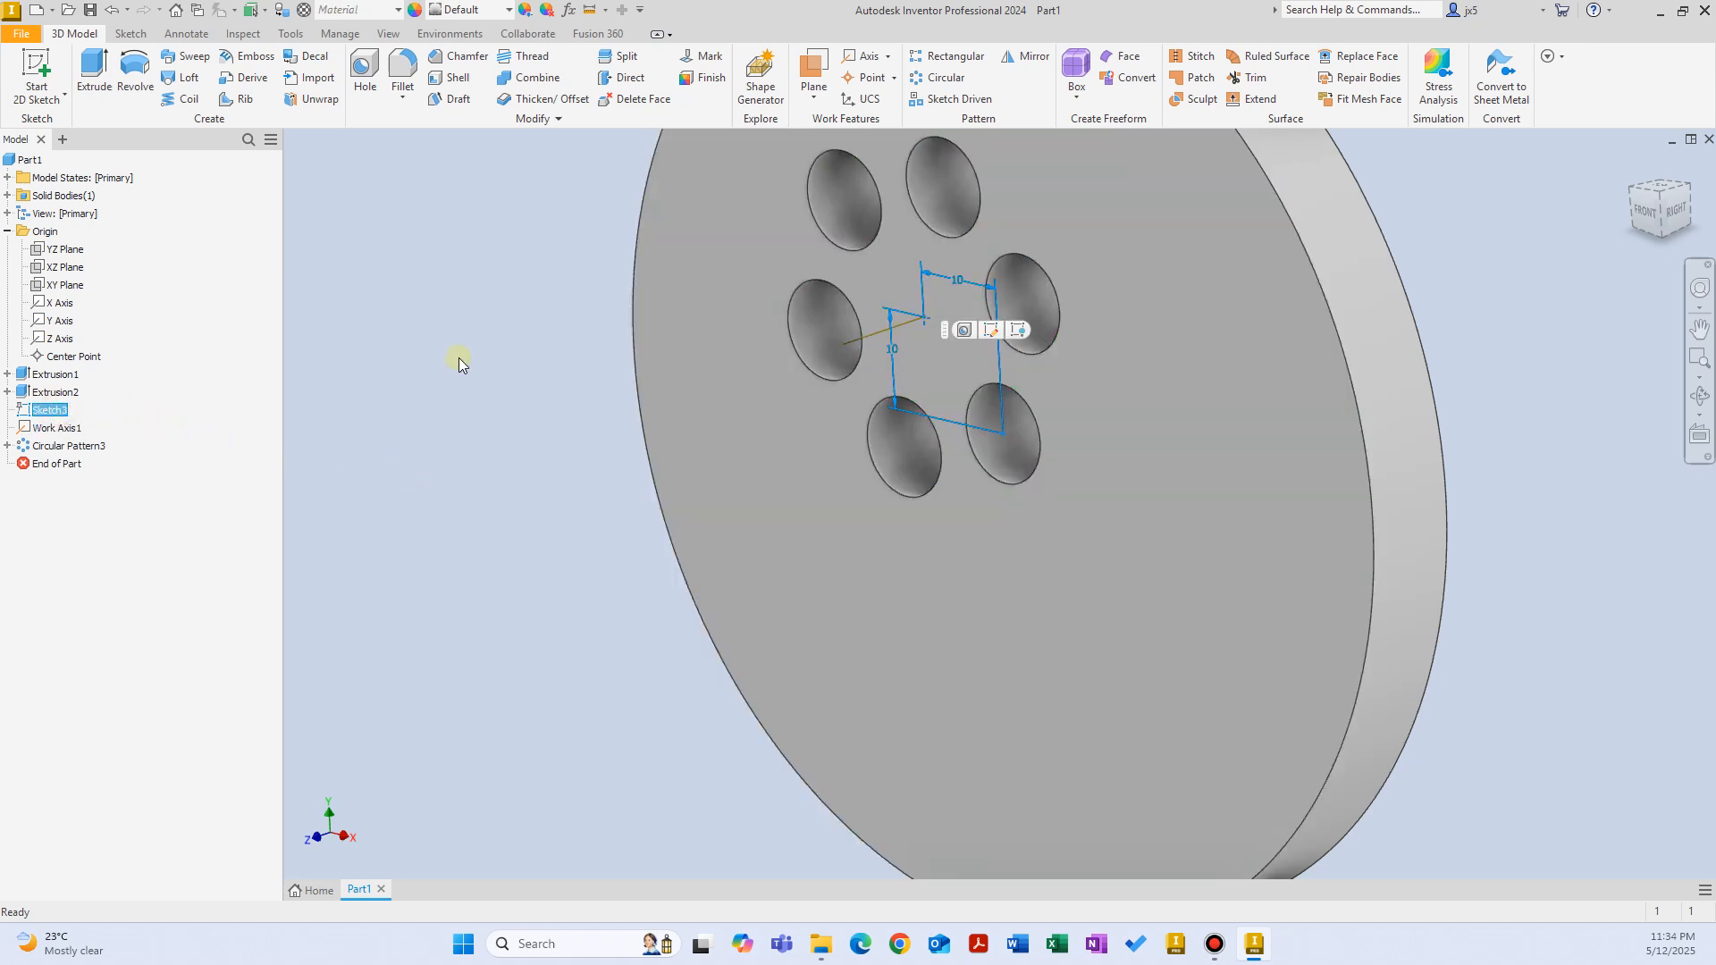
ctrl+click(58, 428)
right_click(59, 430)
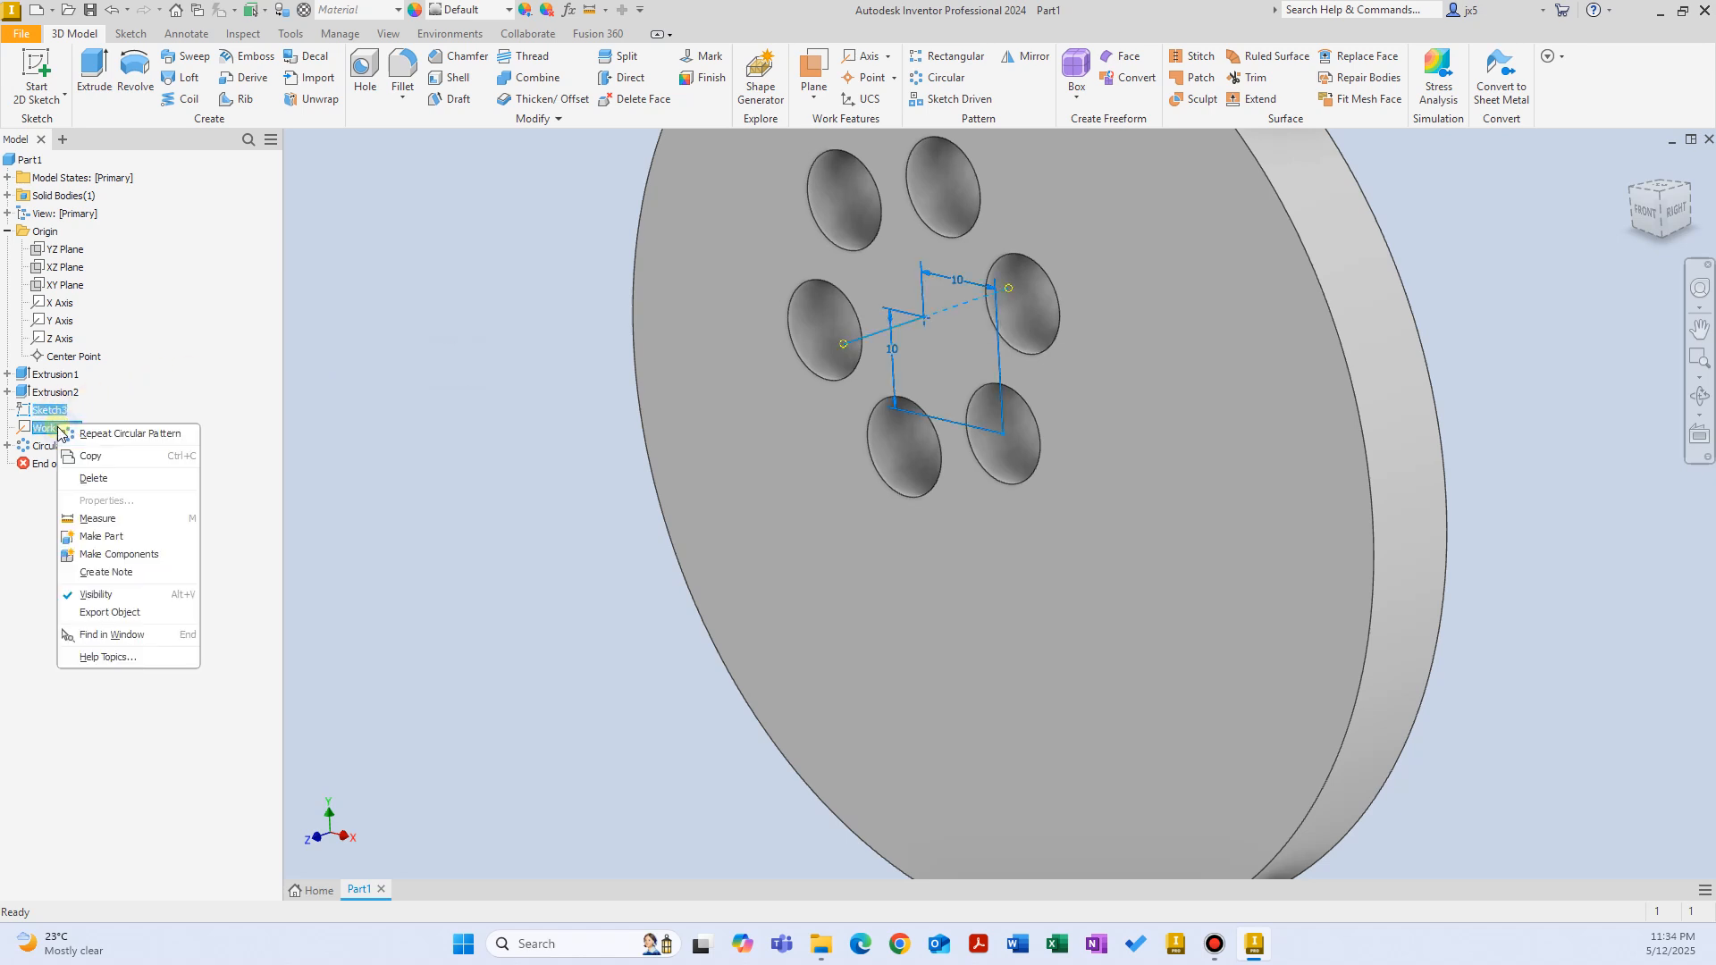
click(113, 605)
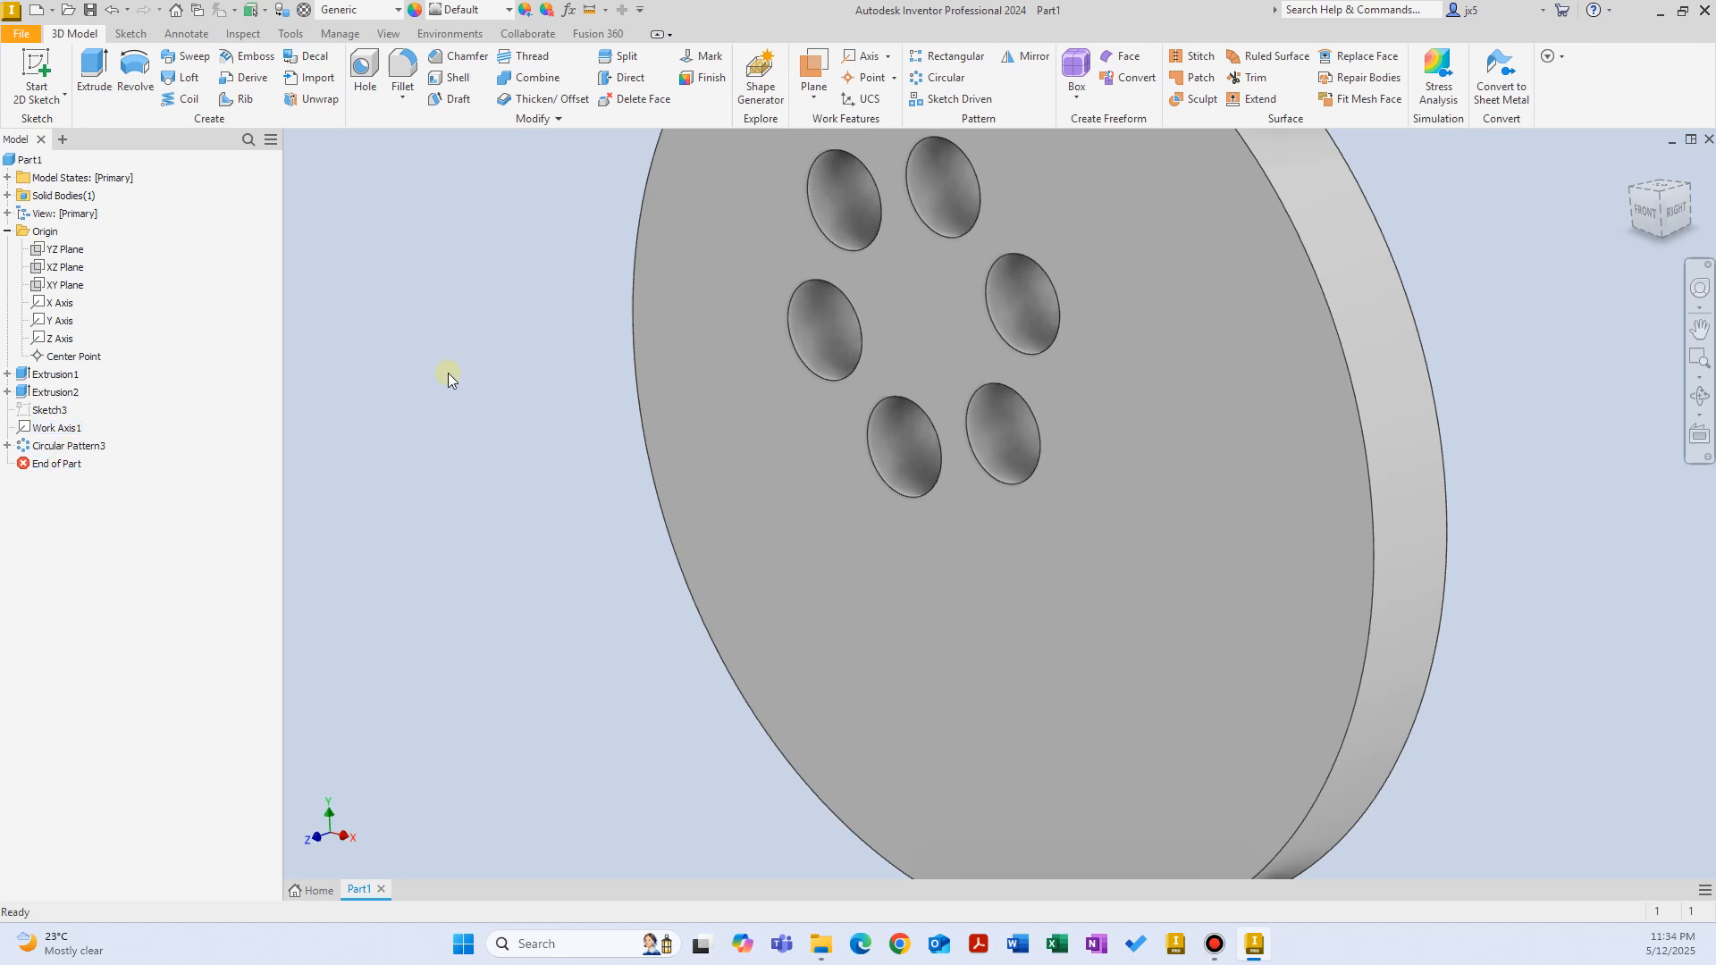
Delete the circular hole pattern, the off-centre work axis, its point sketch and the original hole extrusion, keeping only the disc.
click(68, 445)
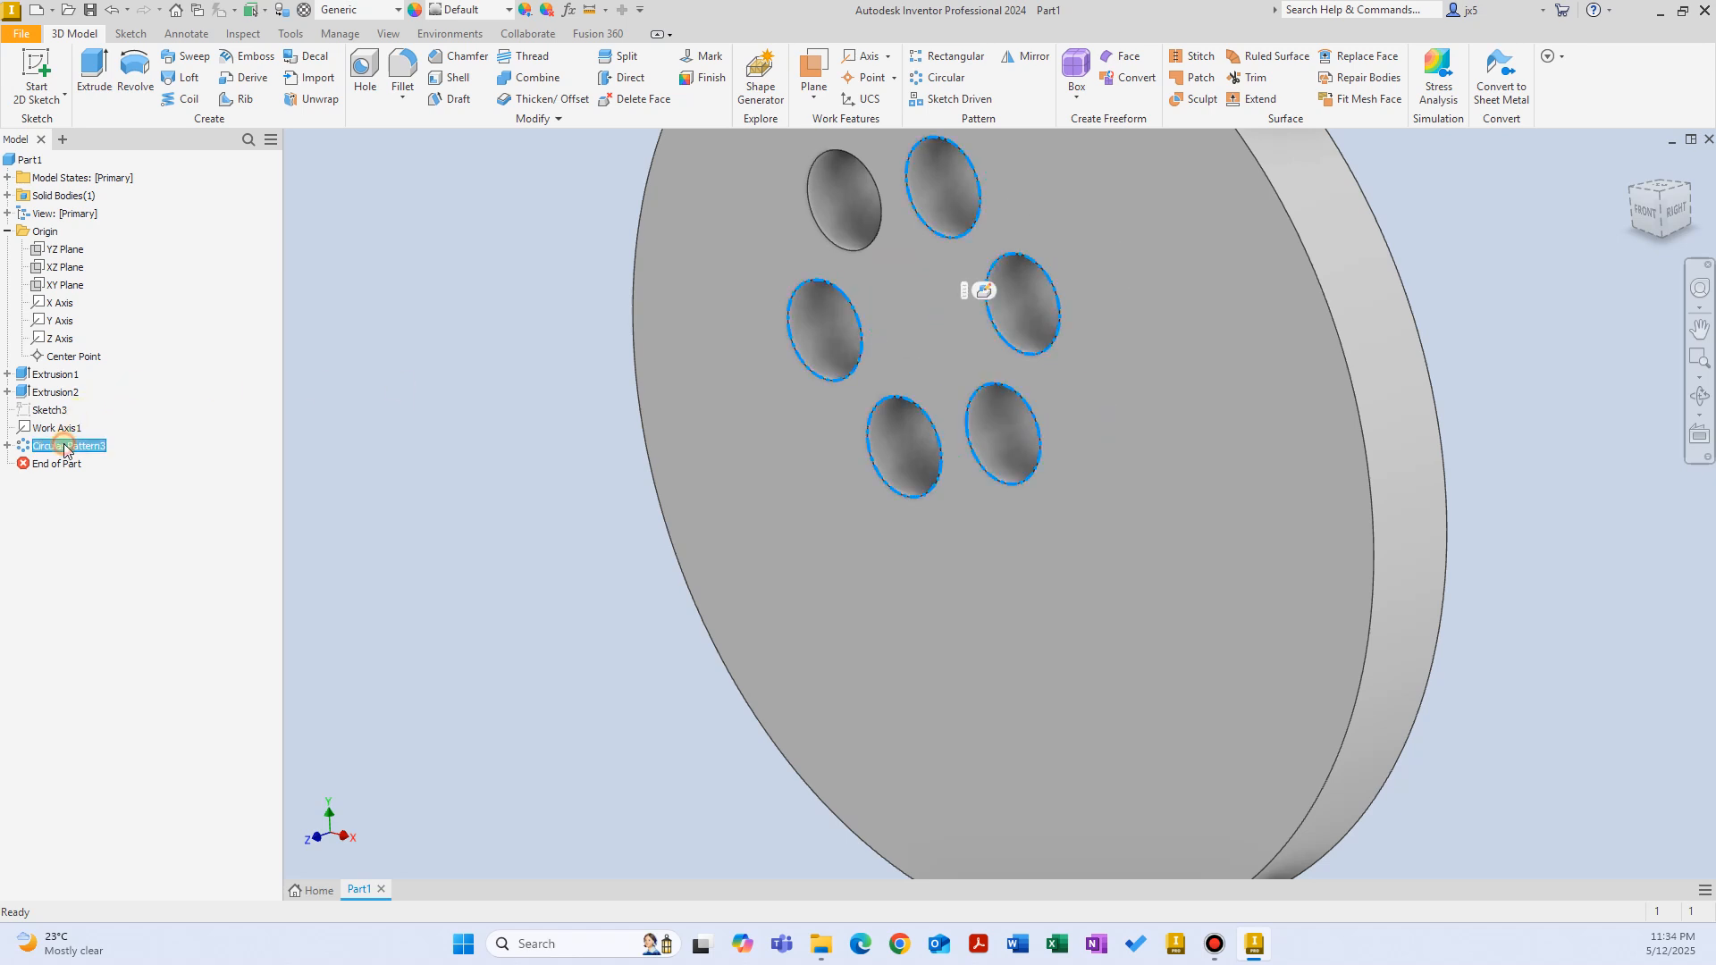
key(Delete)
key(Delete)
click(55, 414)
key(Delete)
click(57, 395)
key(Delete)
Start a new sketch on the disc's front face and project the face's circular edge.
click(493, 380)
right_click(528, 416)
click(529, 463)
click(921, 393)
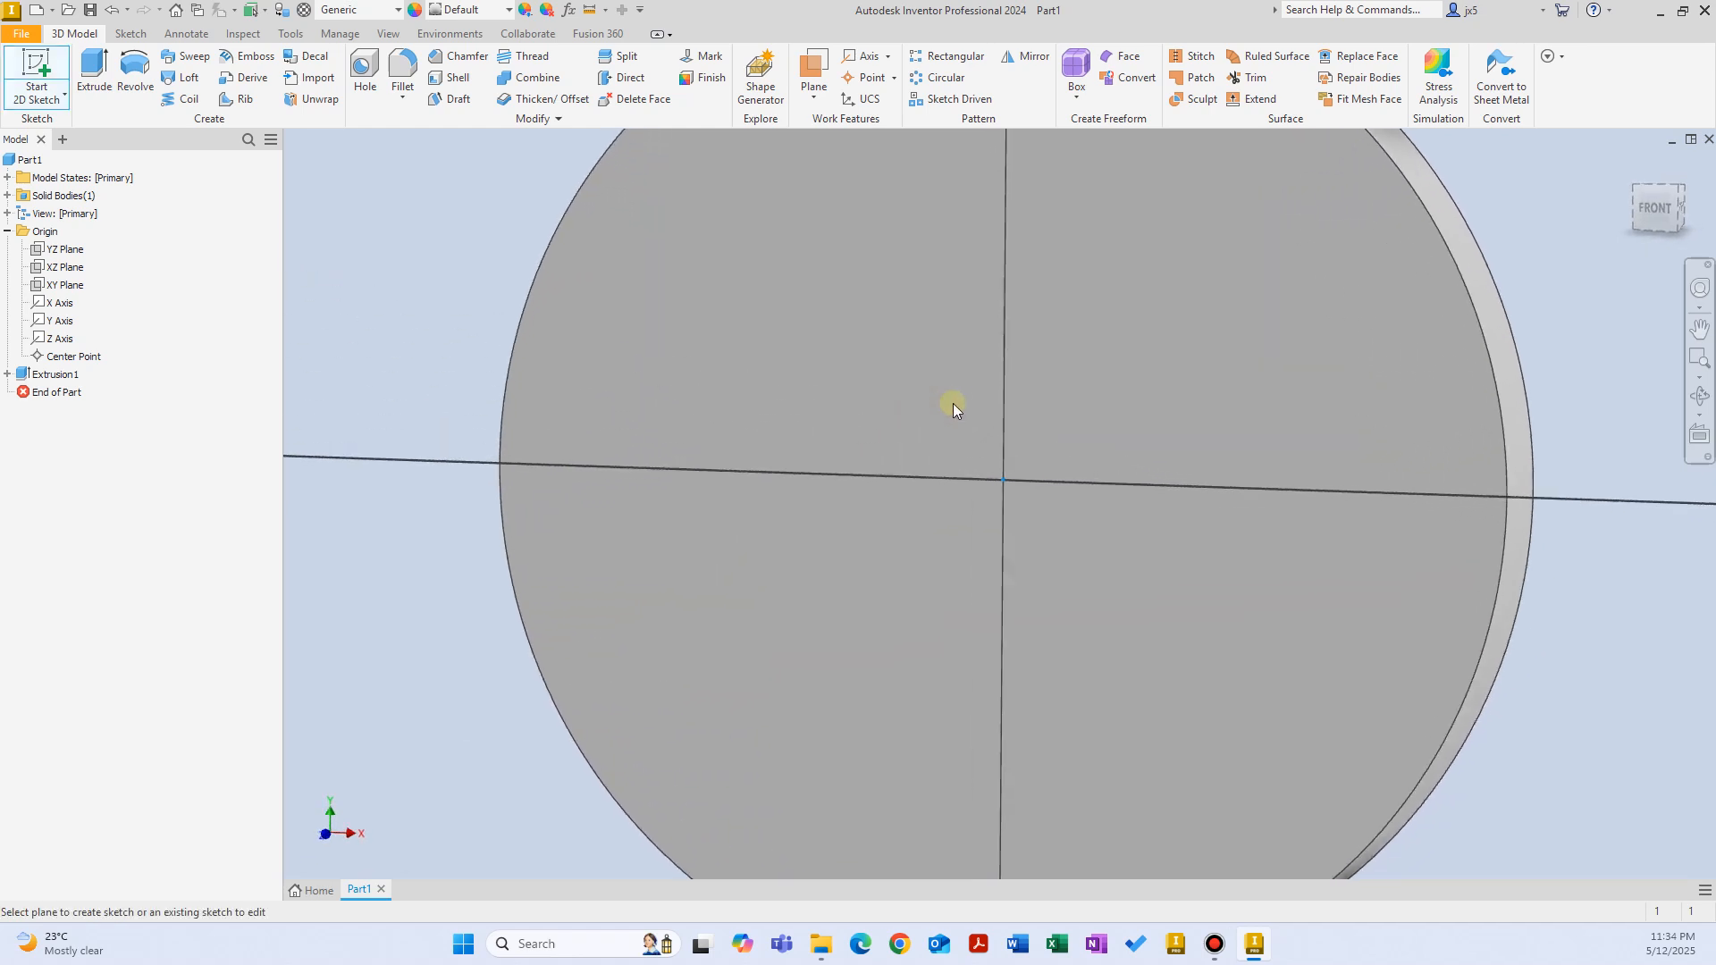
right_click(548, 260)
click(626, 275)
click(656, 324)
Sketch a small upright two-point rectangle inside the disc's upper-left edge and finish the sketch.
right_click(487, 255)
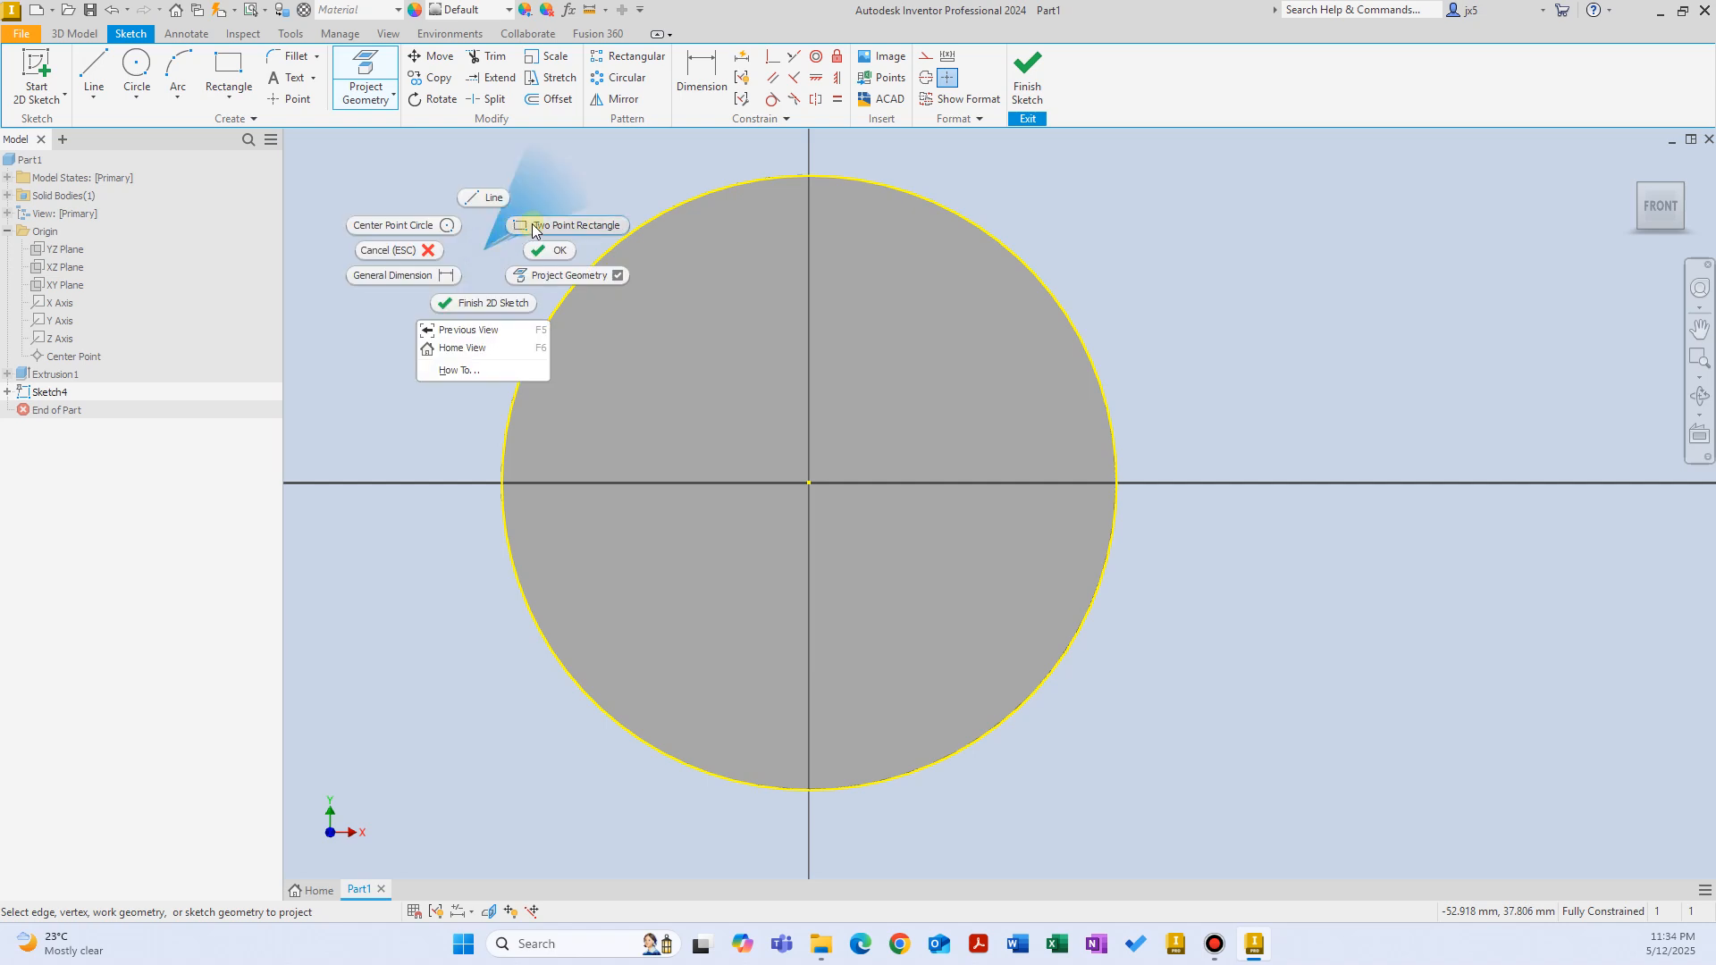
click(533, 223)
click(585, 311)
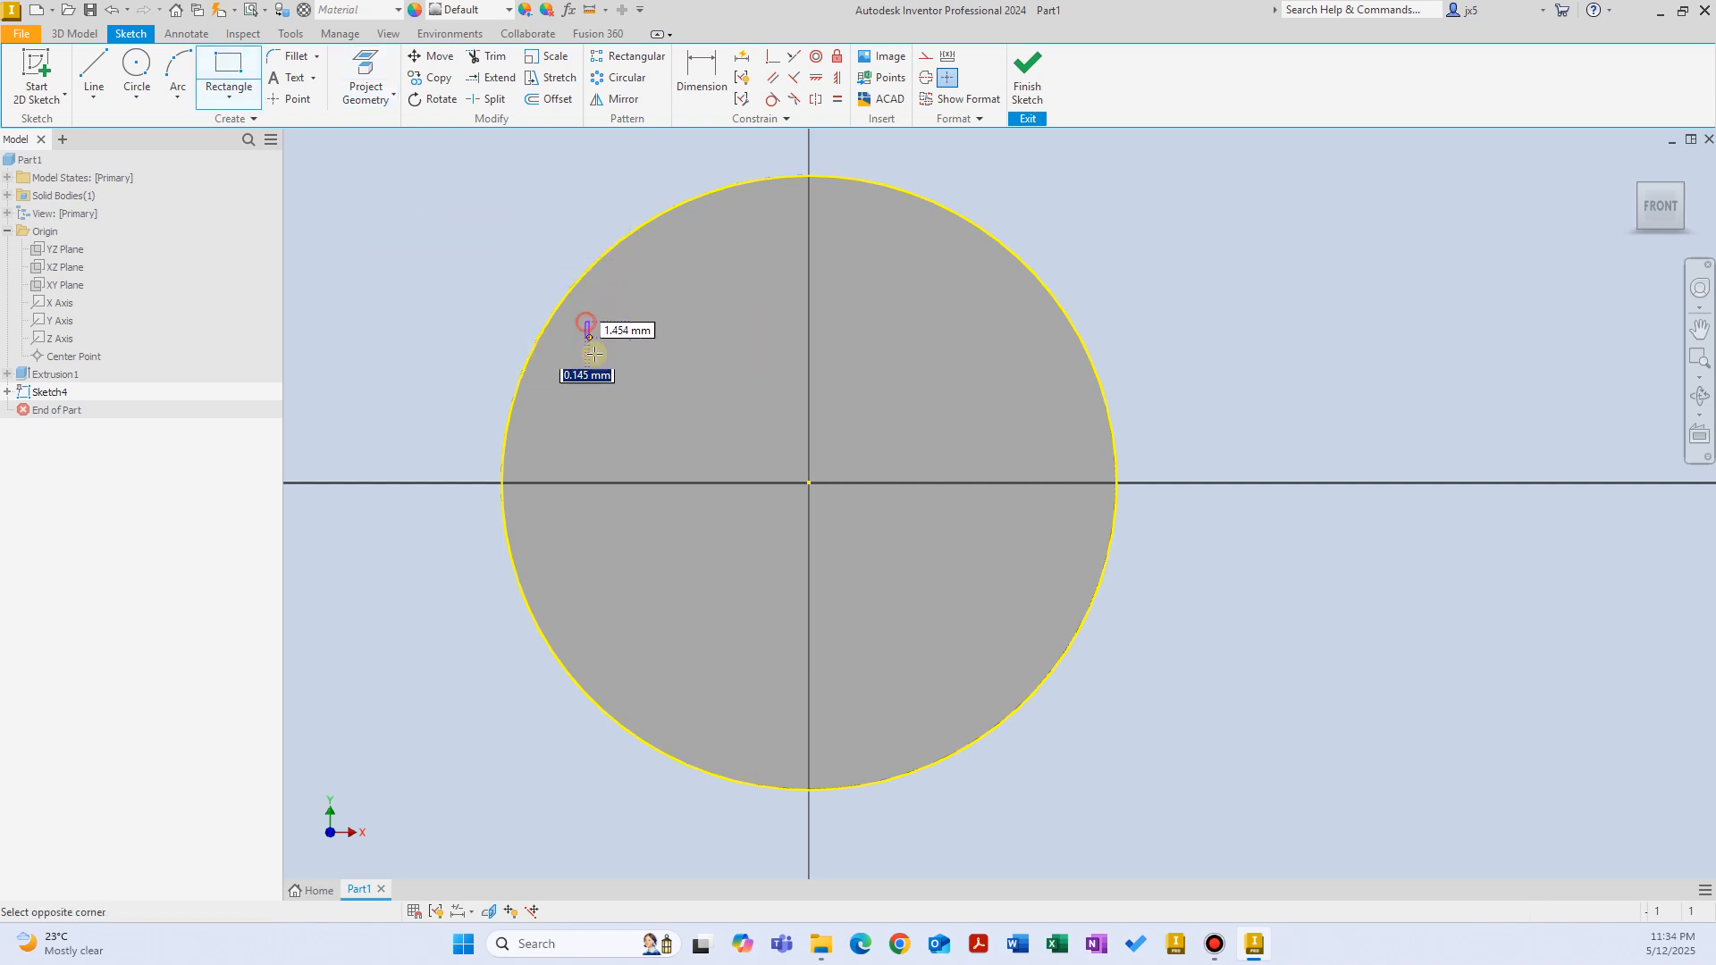
click(623, 429)
right_click(518, 262)
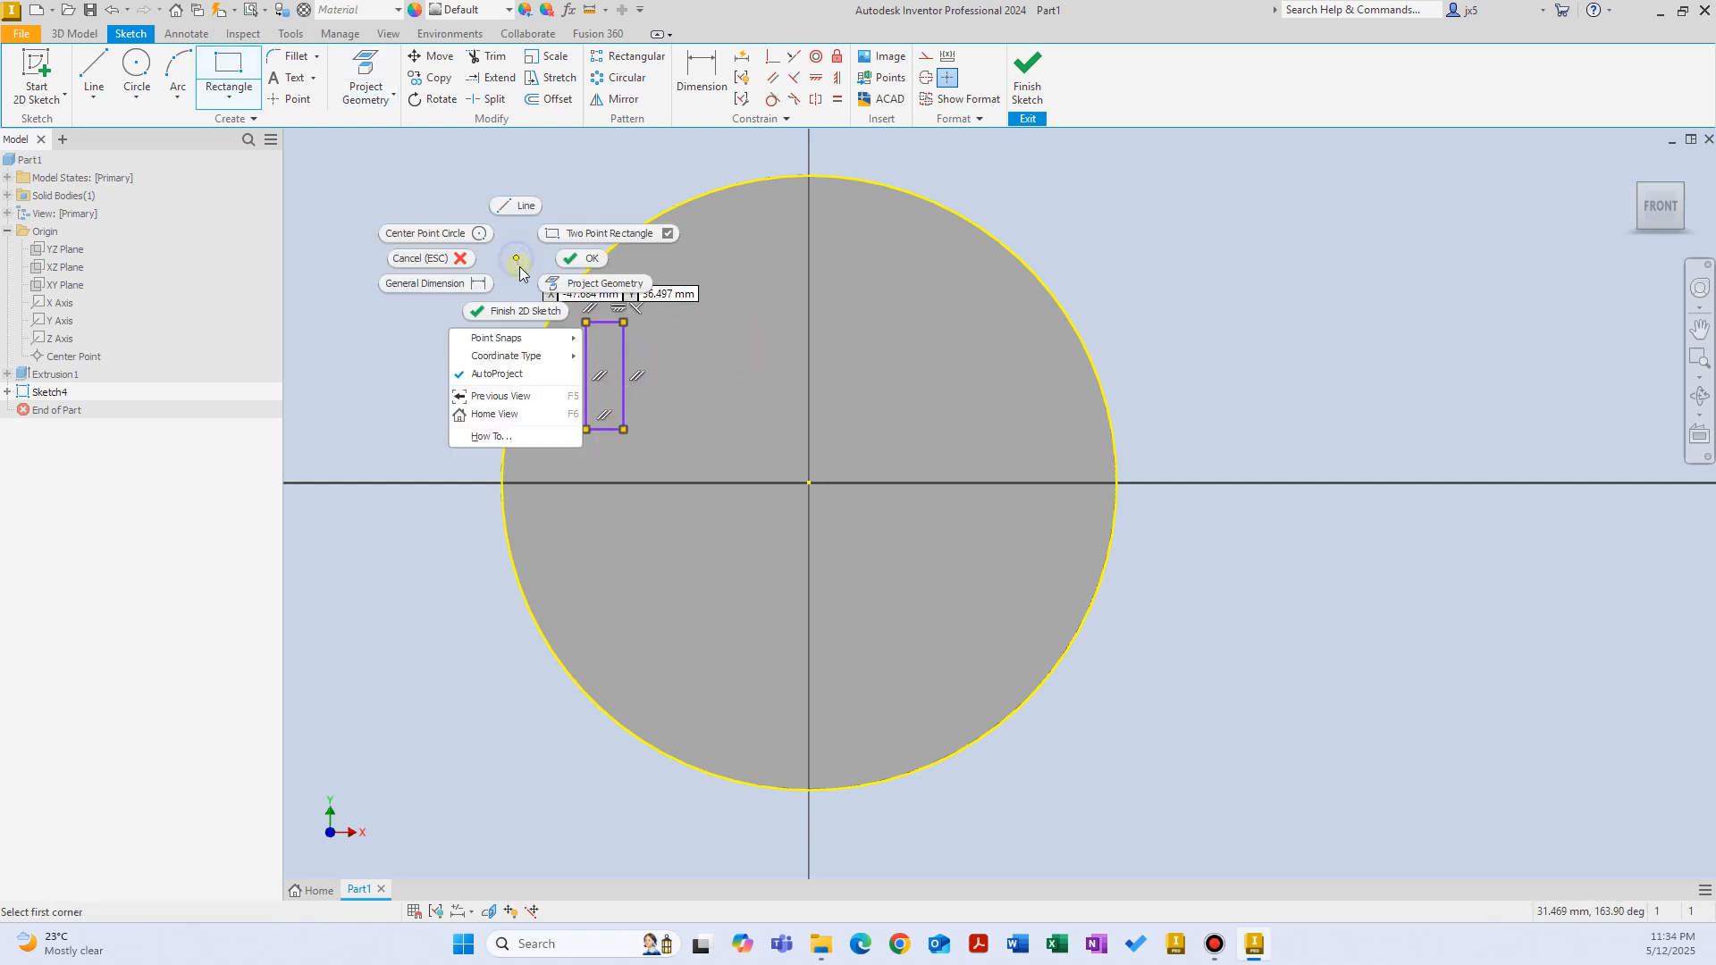
click(522, 311)
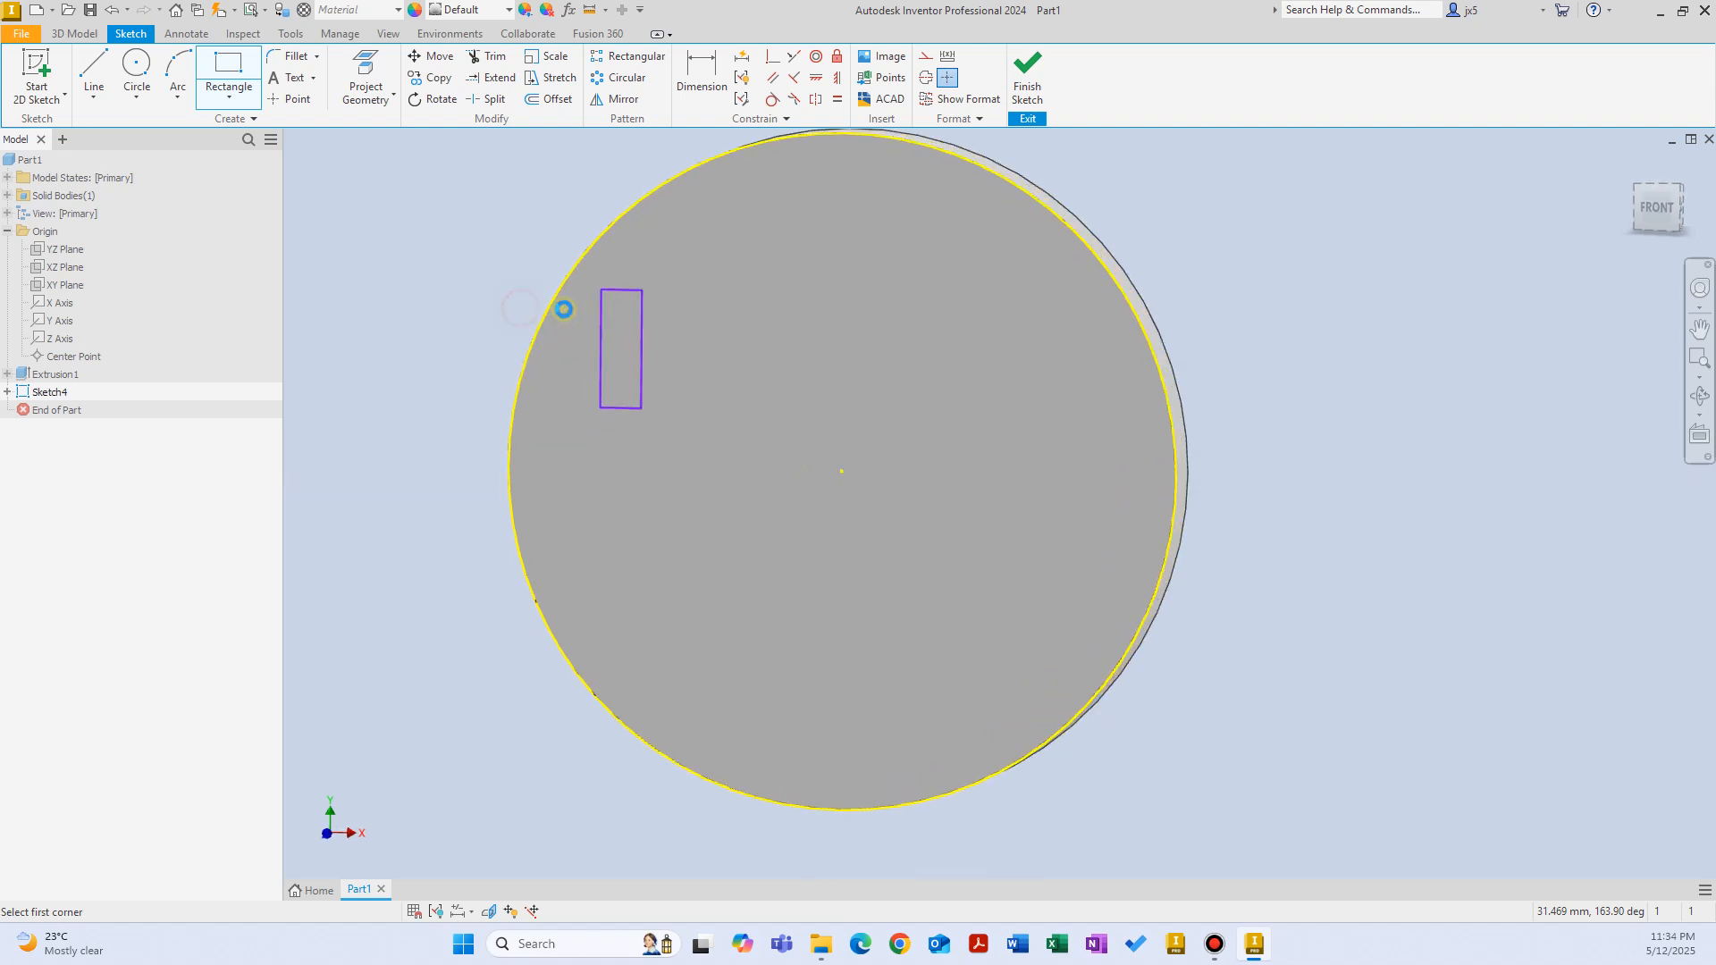
Extrude the rectangle 10 mm outward from the disc's front face, joining it as a block.
right_click(495, 296)
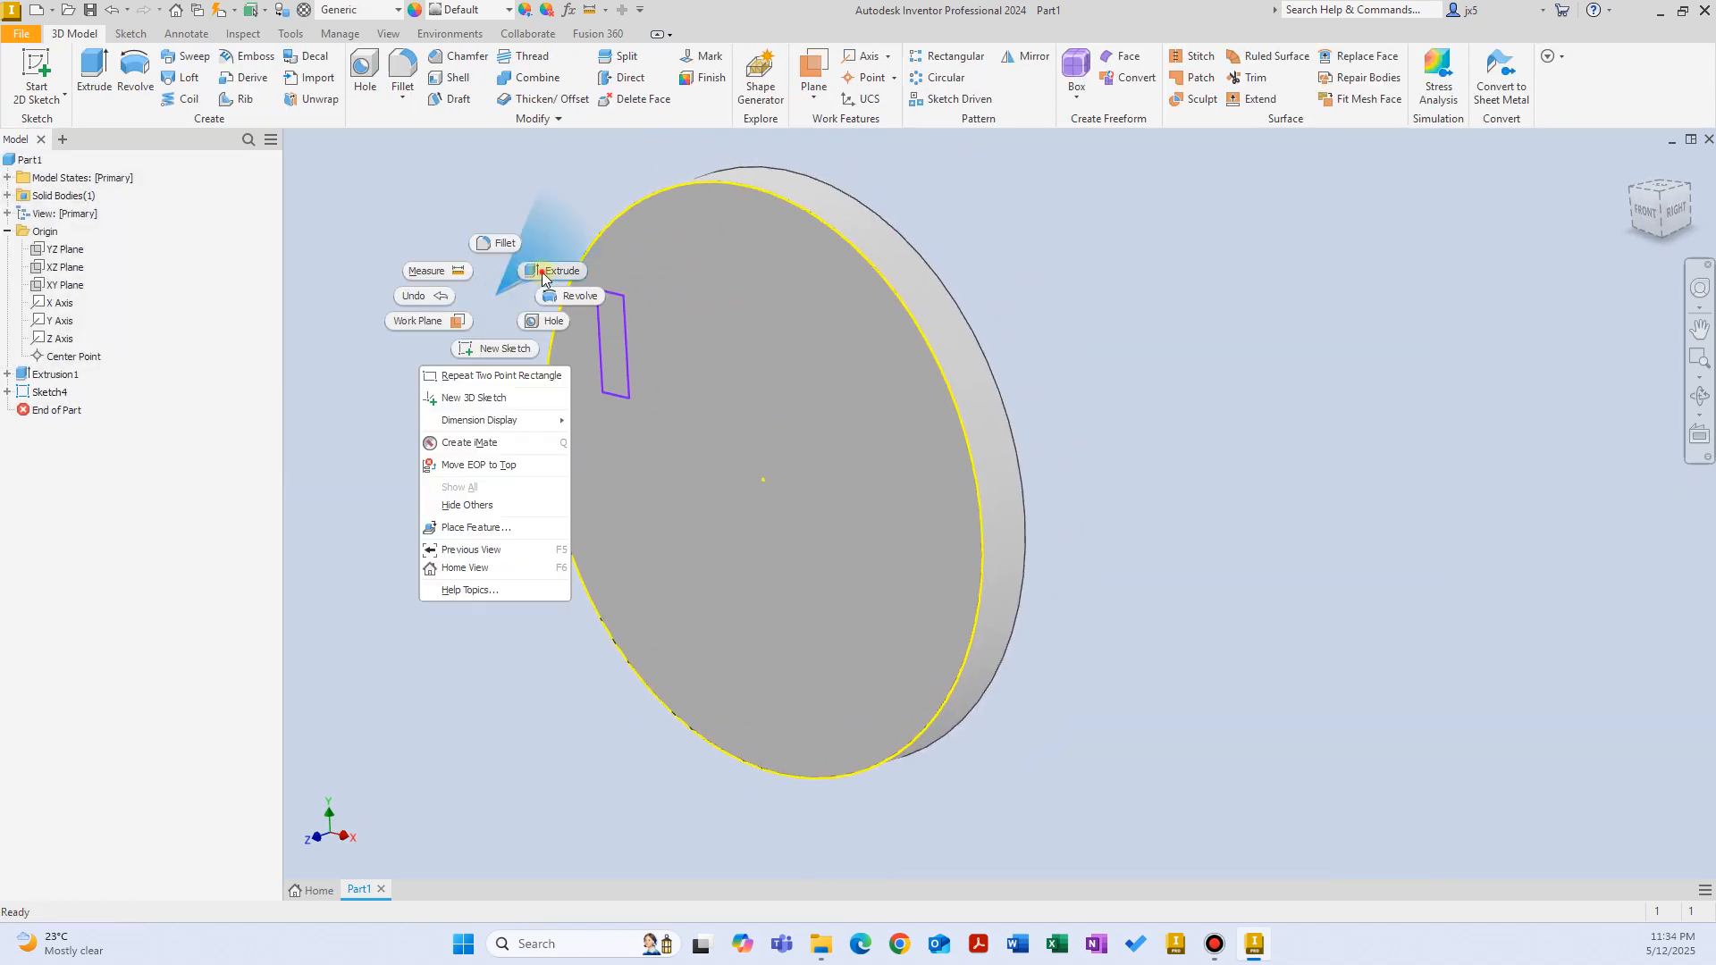
click(541, 282)
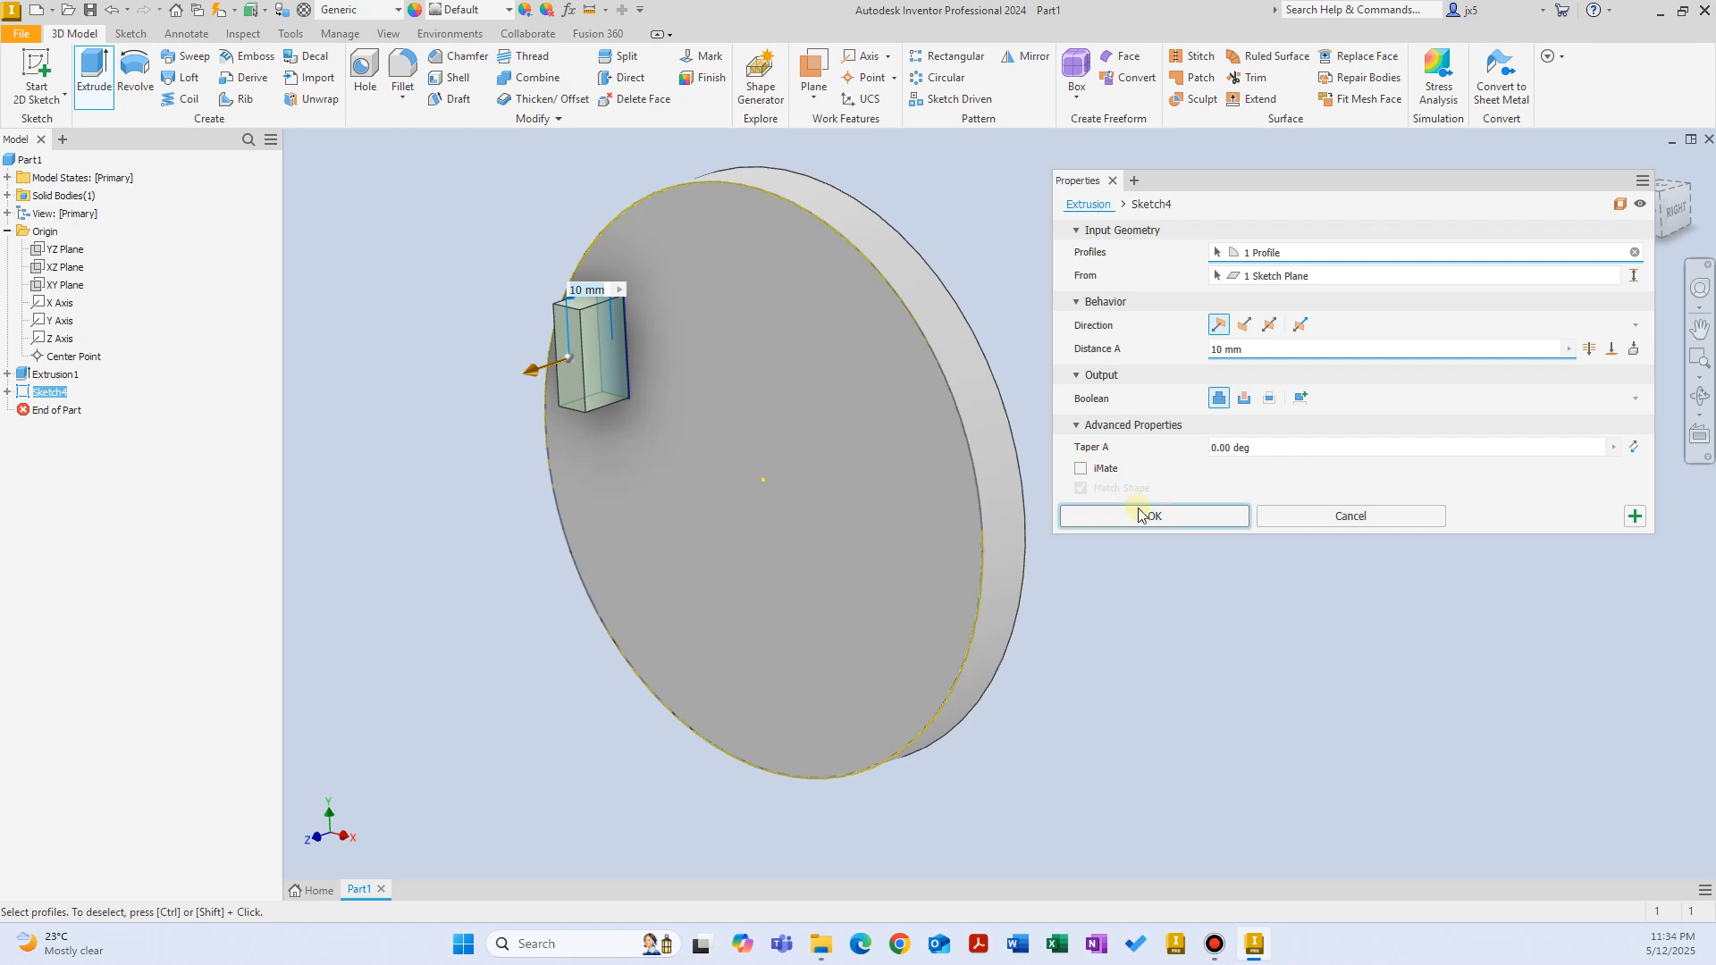
click(1139, 516)
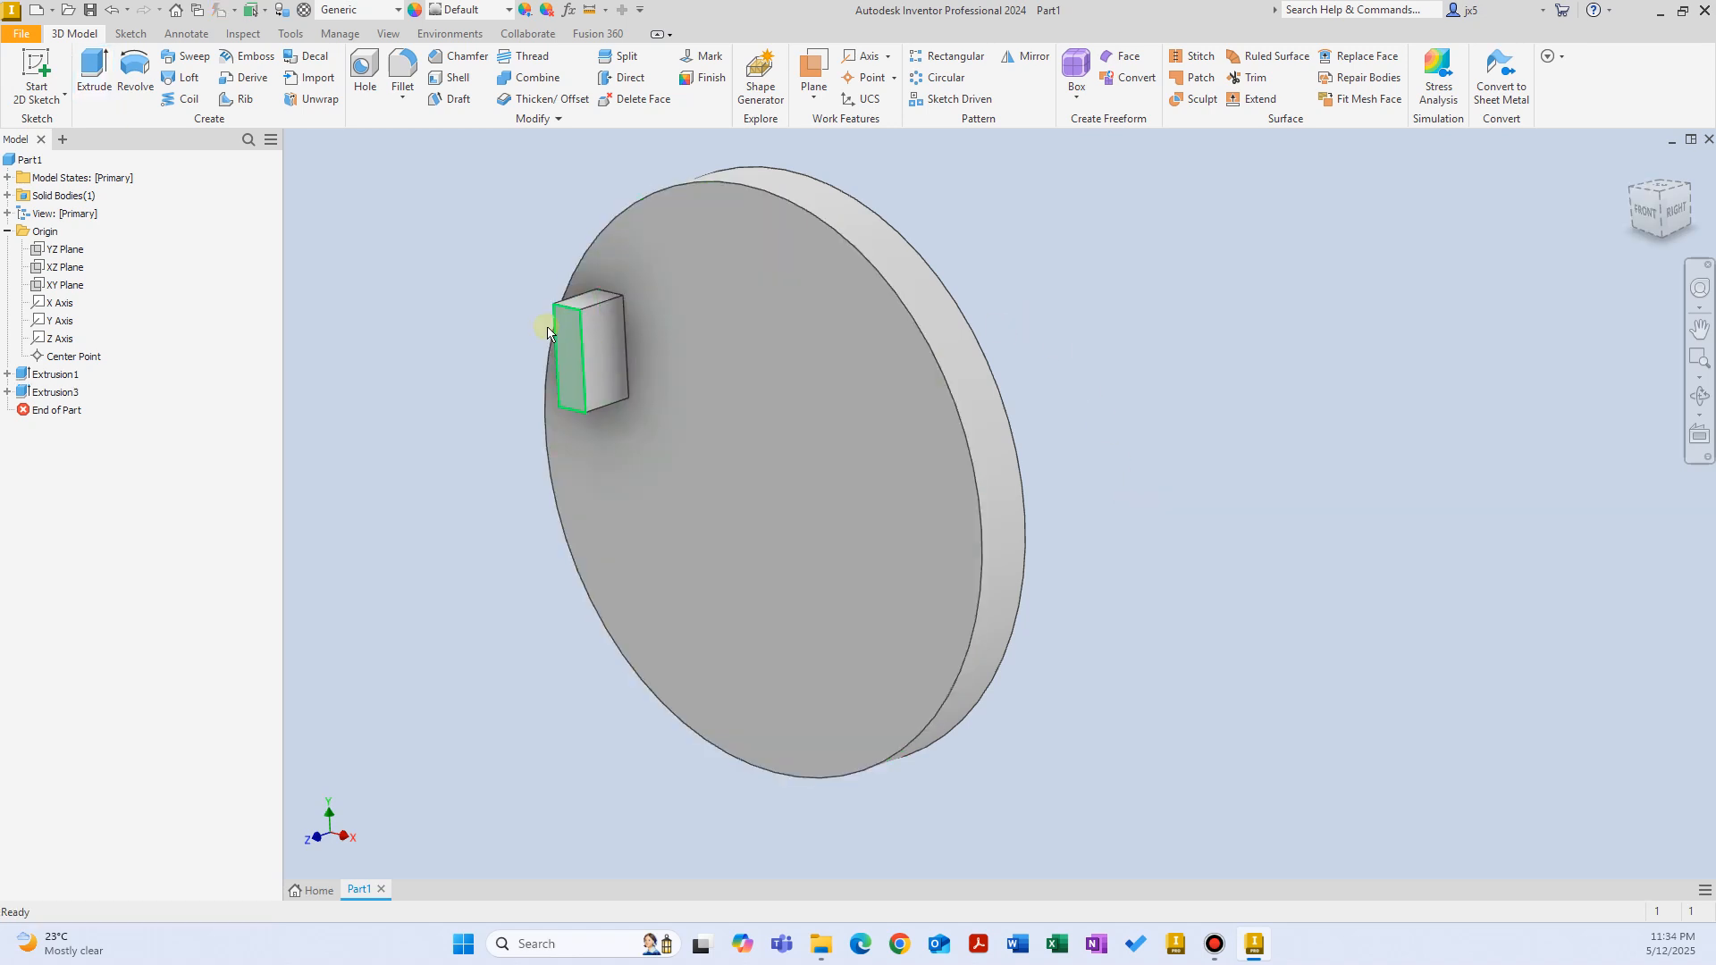
Create a circular pattern of the block around the Z axis with 6 occurrences over 360 degrees in Rotational orientation.
shift+middle_drag(1069, 314, 1136, 300)
scroll(1027, 175, up, 1)
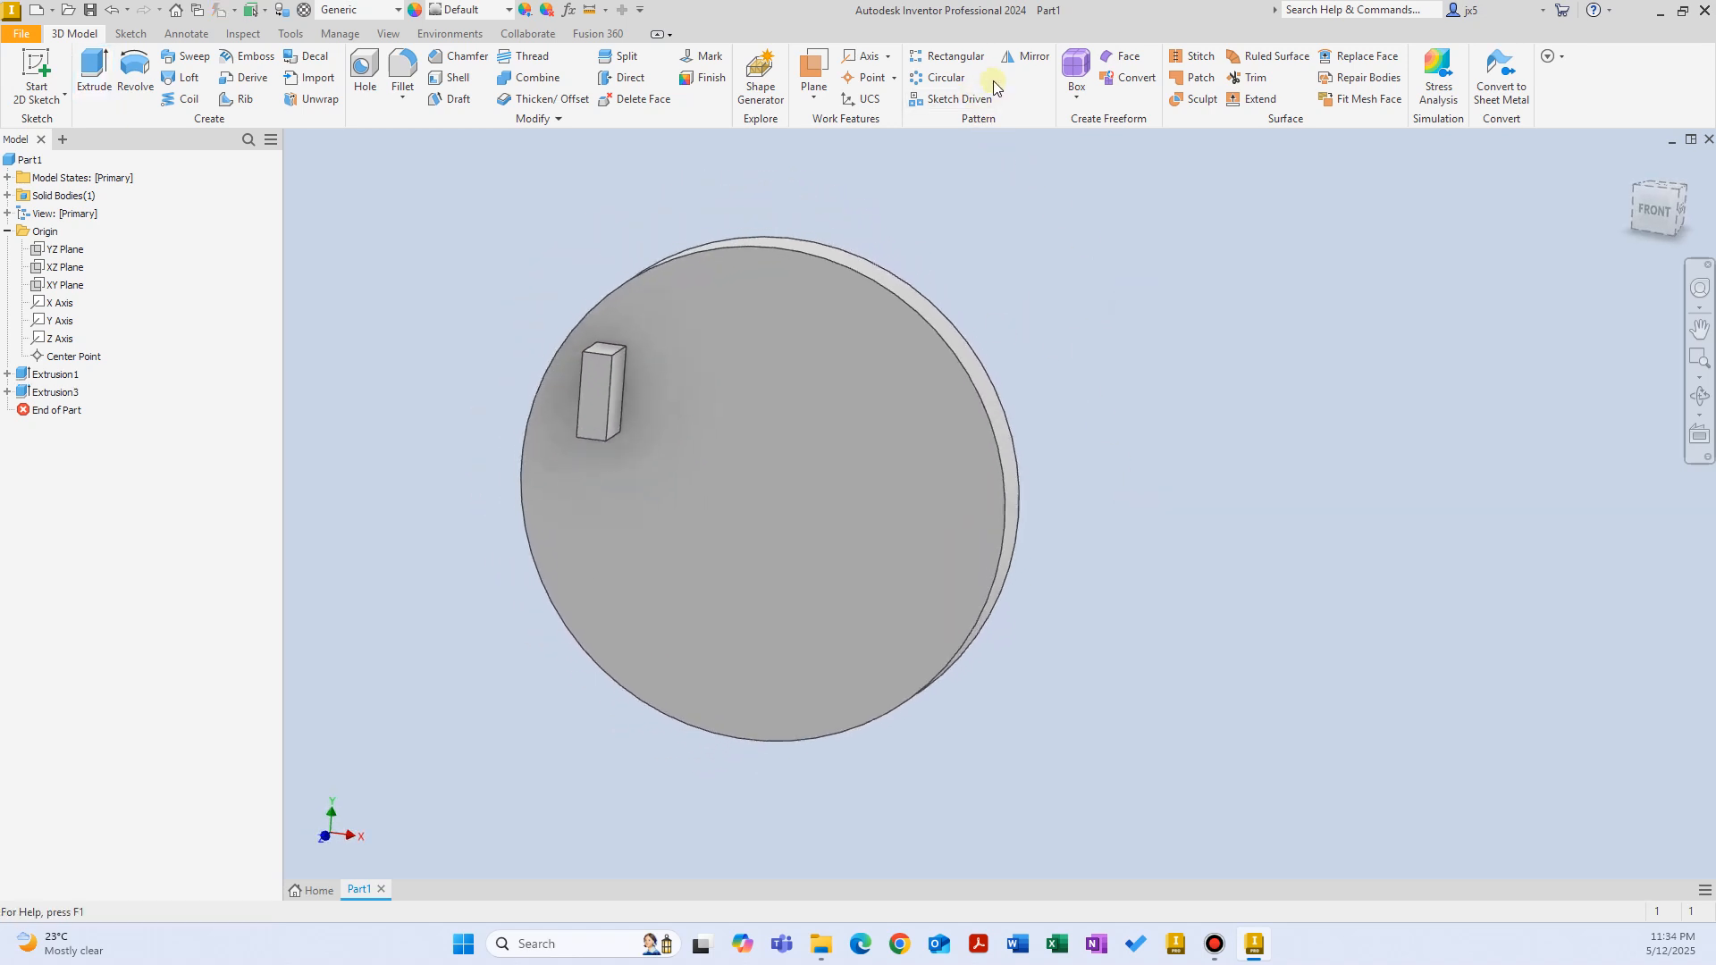
click(948, 78)
shift+middle_drag(1034, 268, 670, 387)
click(650, 394)
click(649, 394)
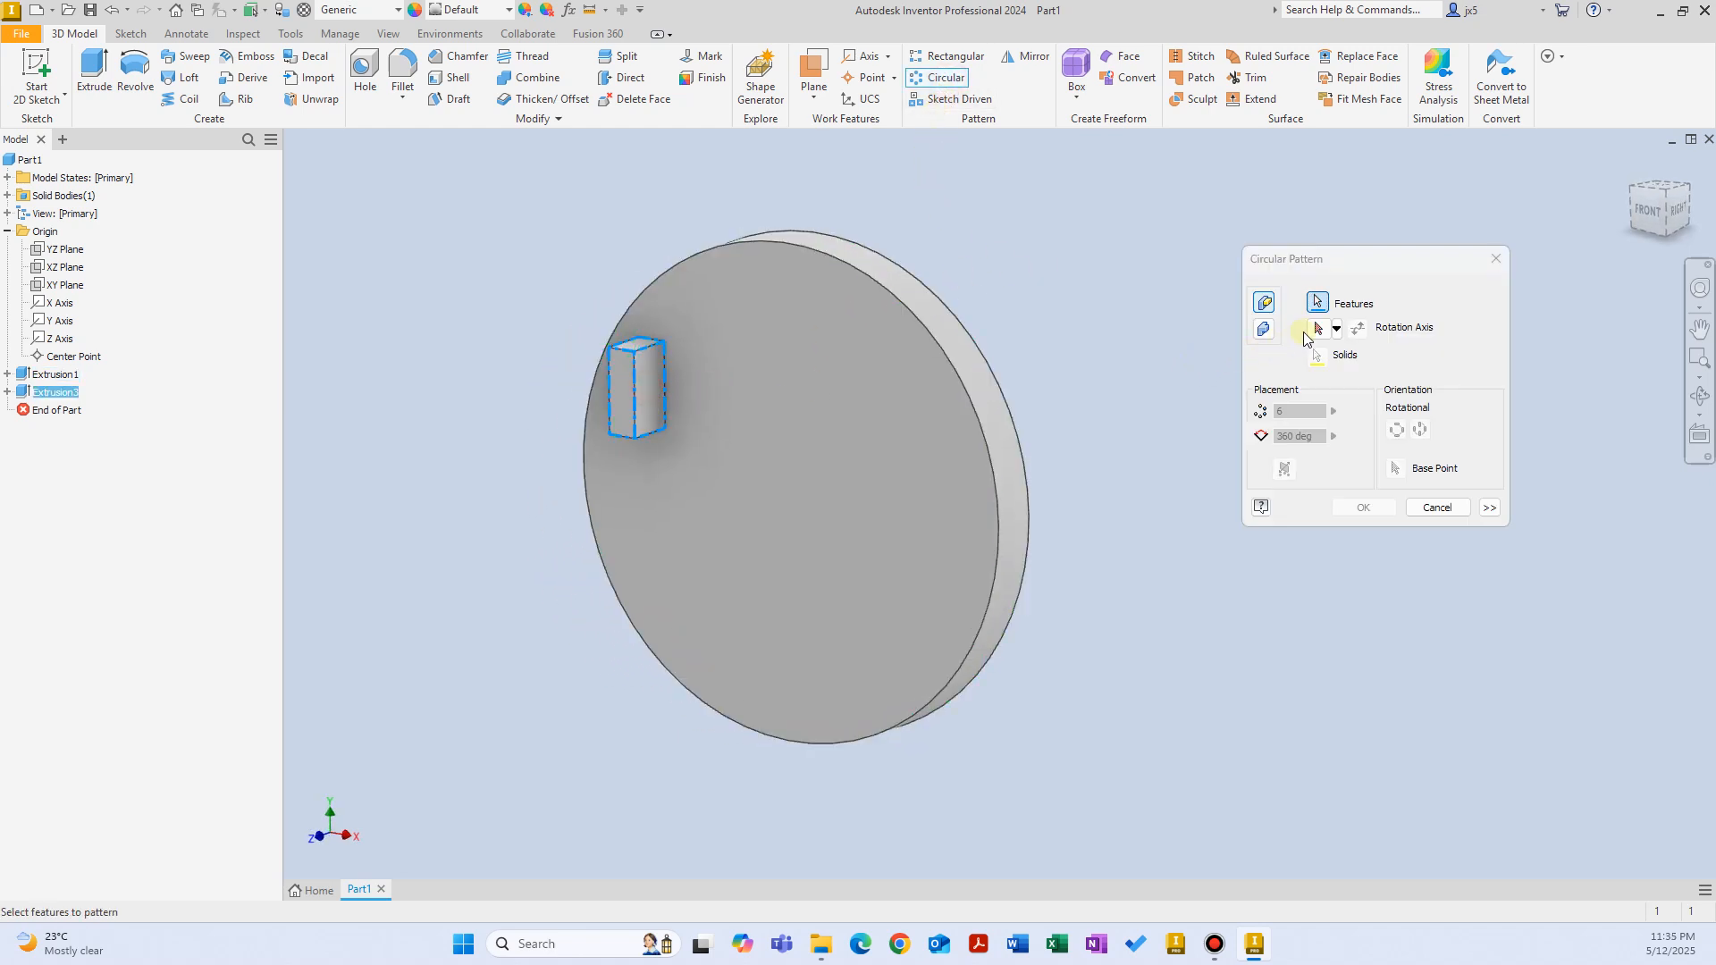
click(61, 339)
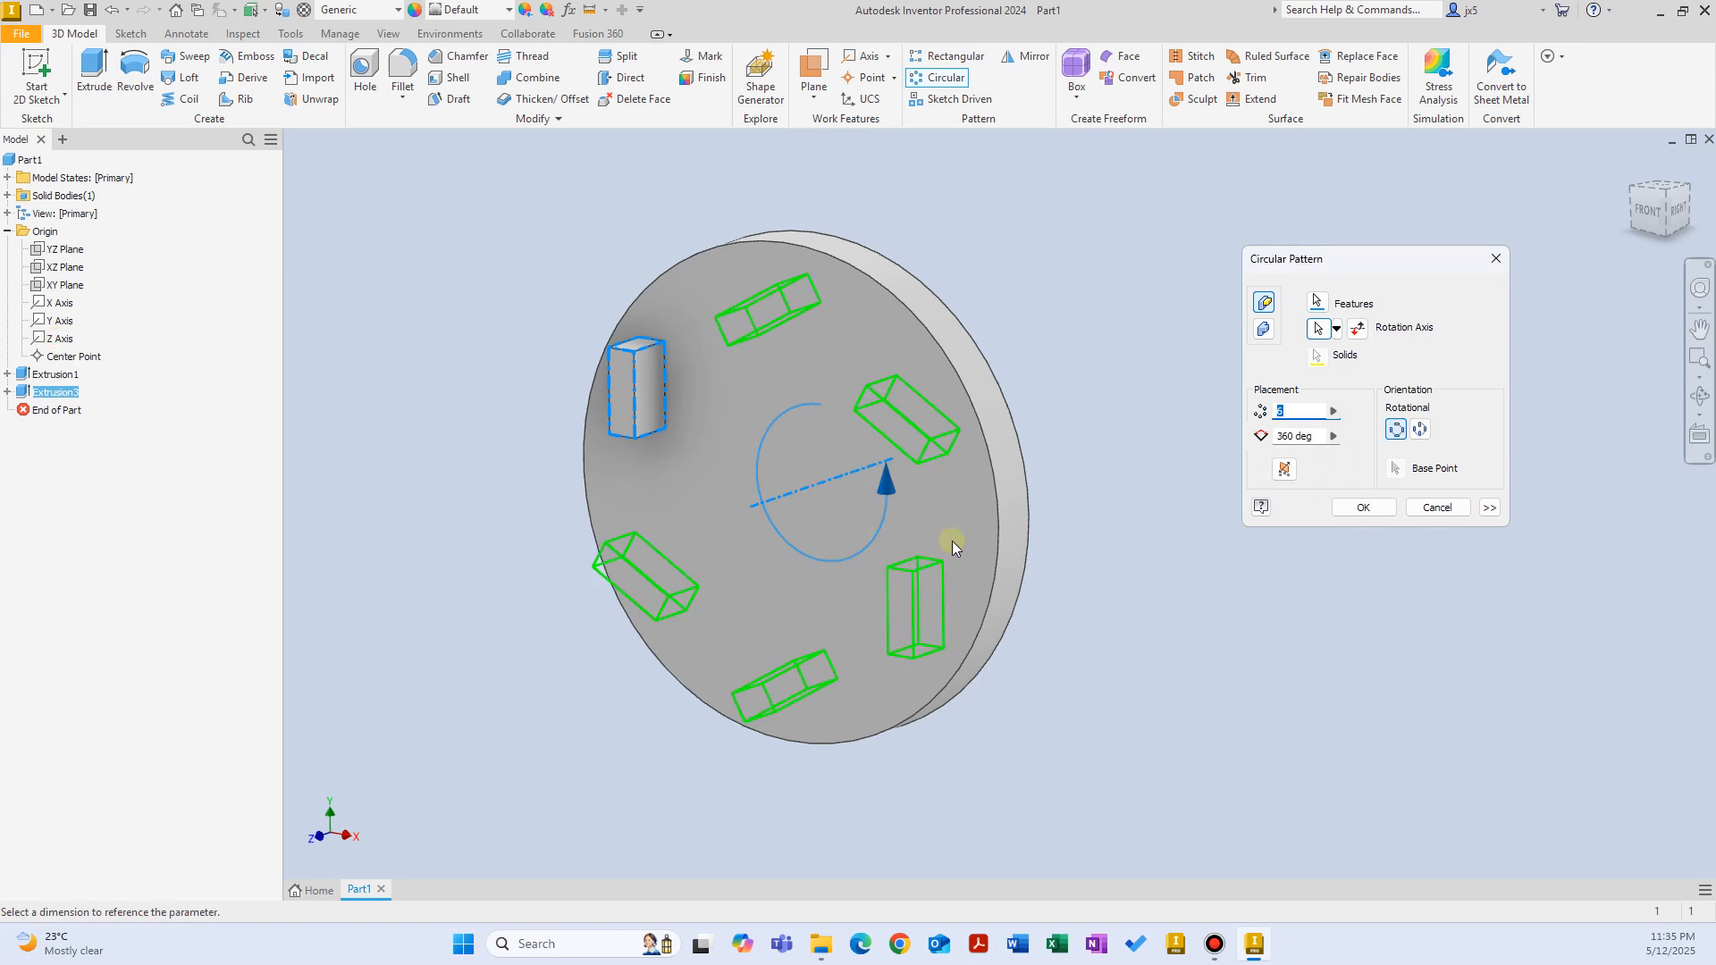
scroll(878, 539, down, 1)
click(1368, 509)
scroll(831, 447, down, 1)
shift+middle_drag(832, 447, 881, 372)
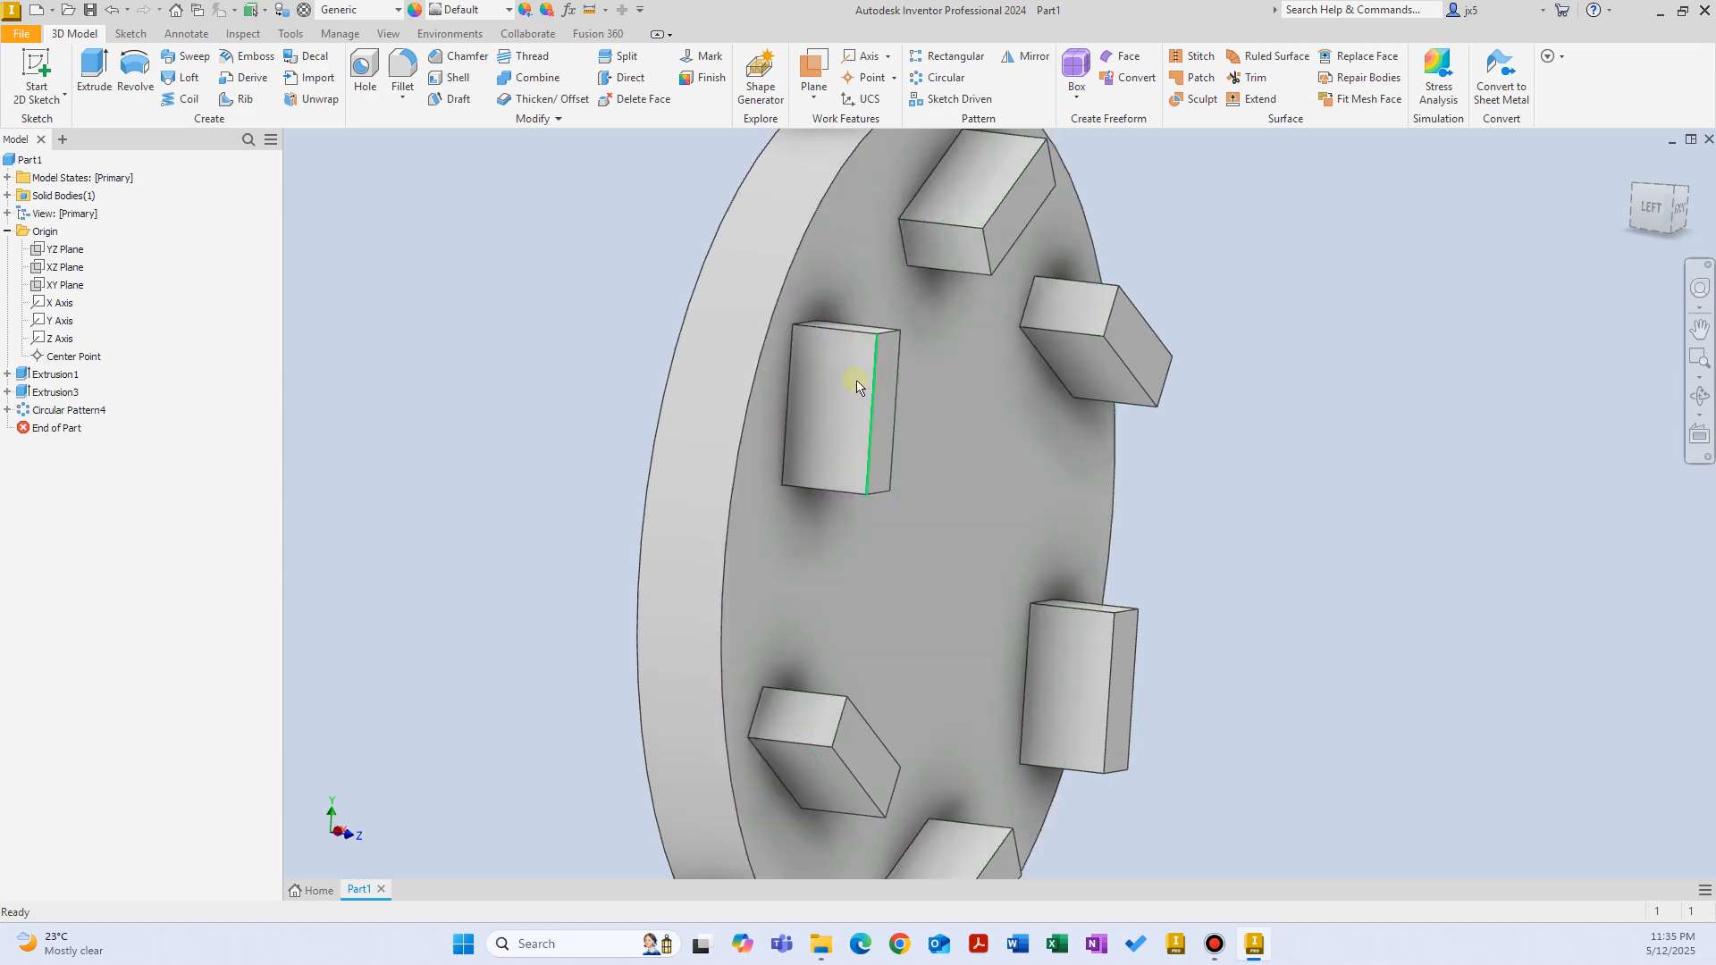
Edit the block's circular pattern, trying the Fixed orientation and setting it back to Rotational.
click(28, 411)
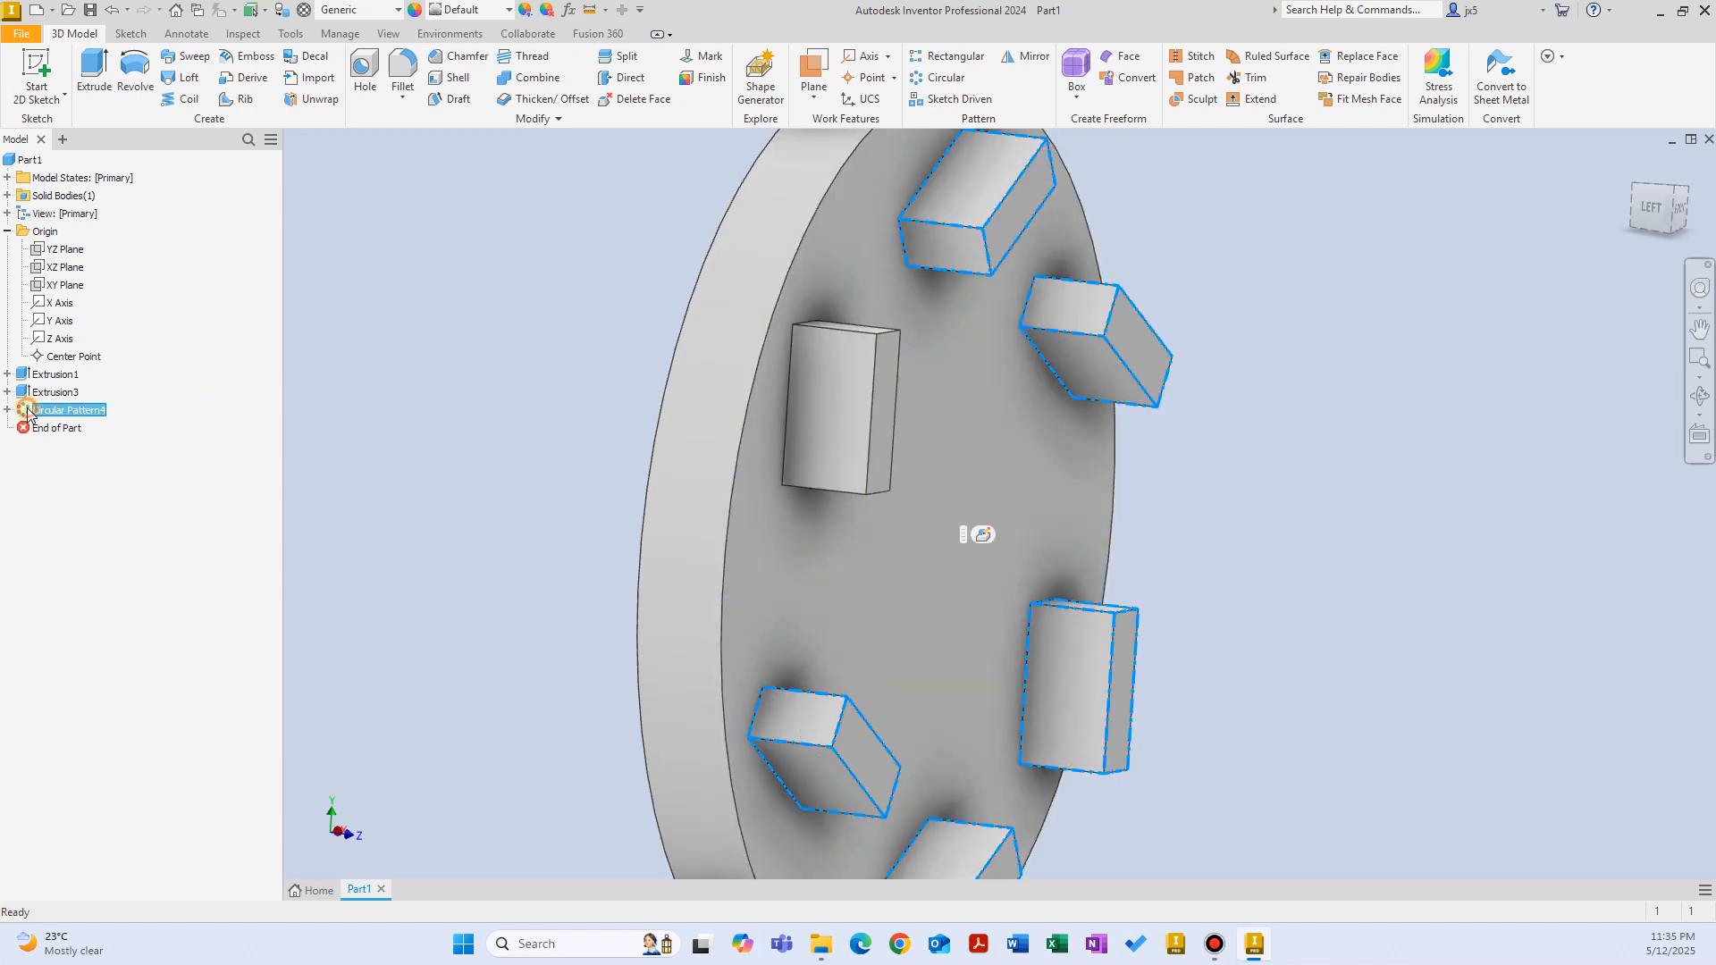
double_click(29, 411)
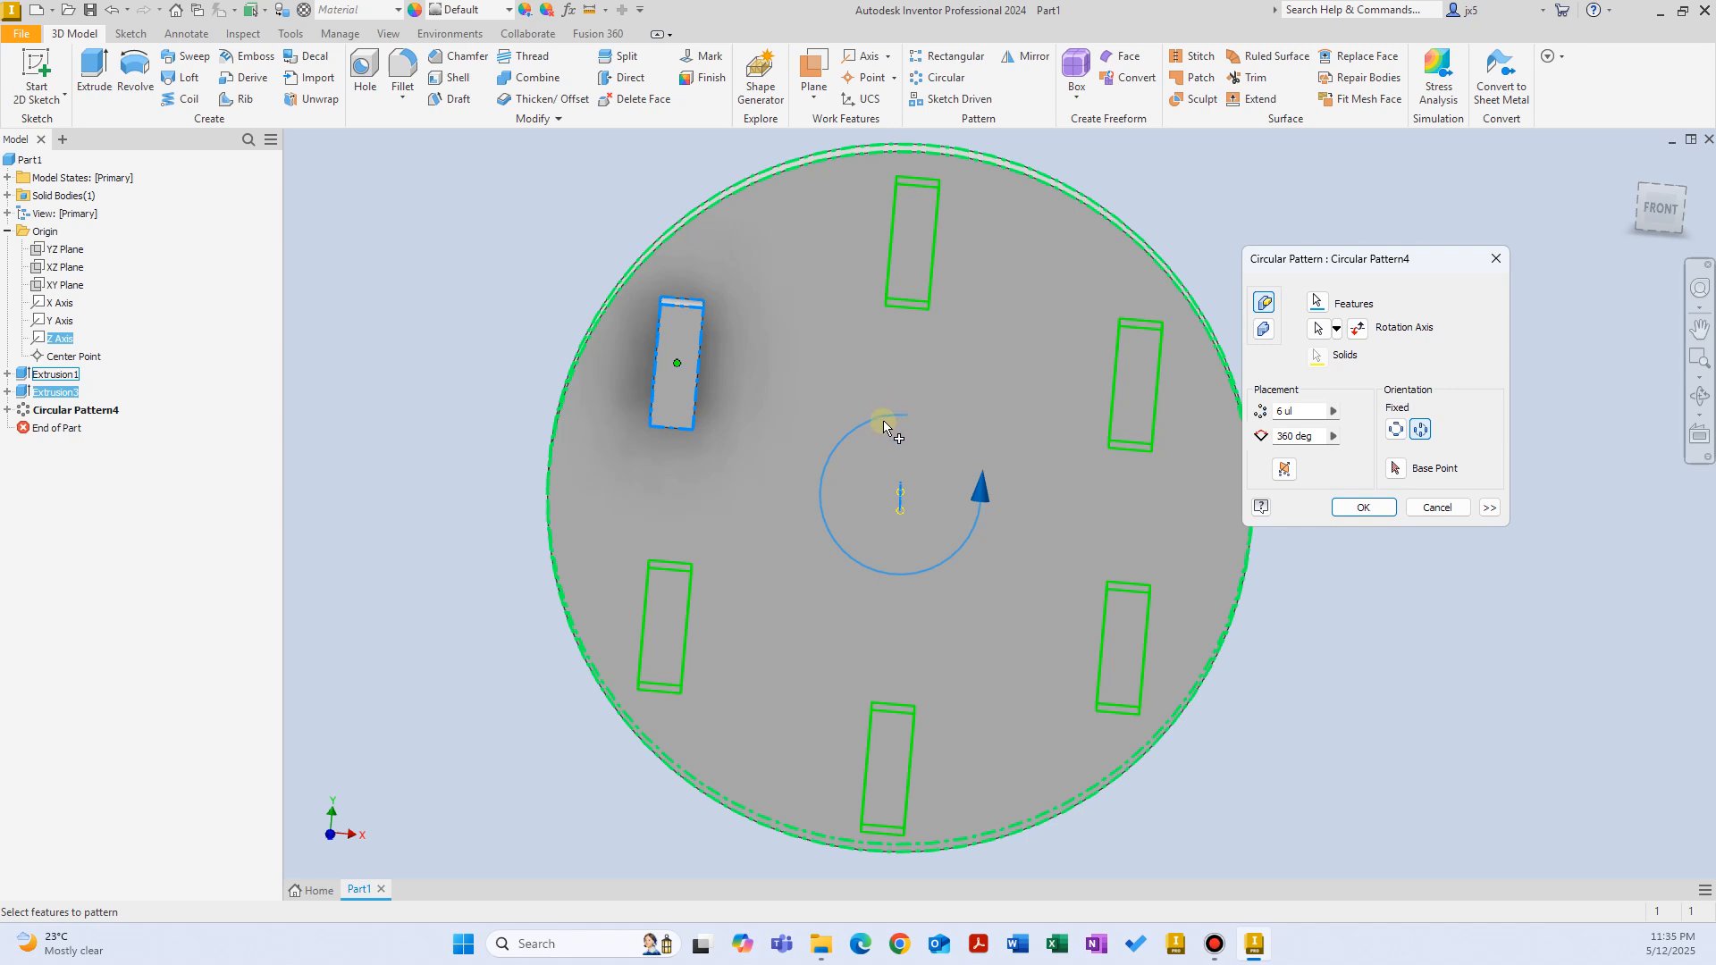
click(1385, 506)
click(1395, 429)
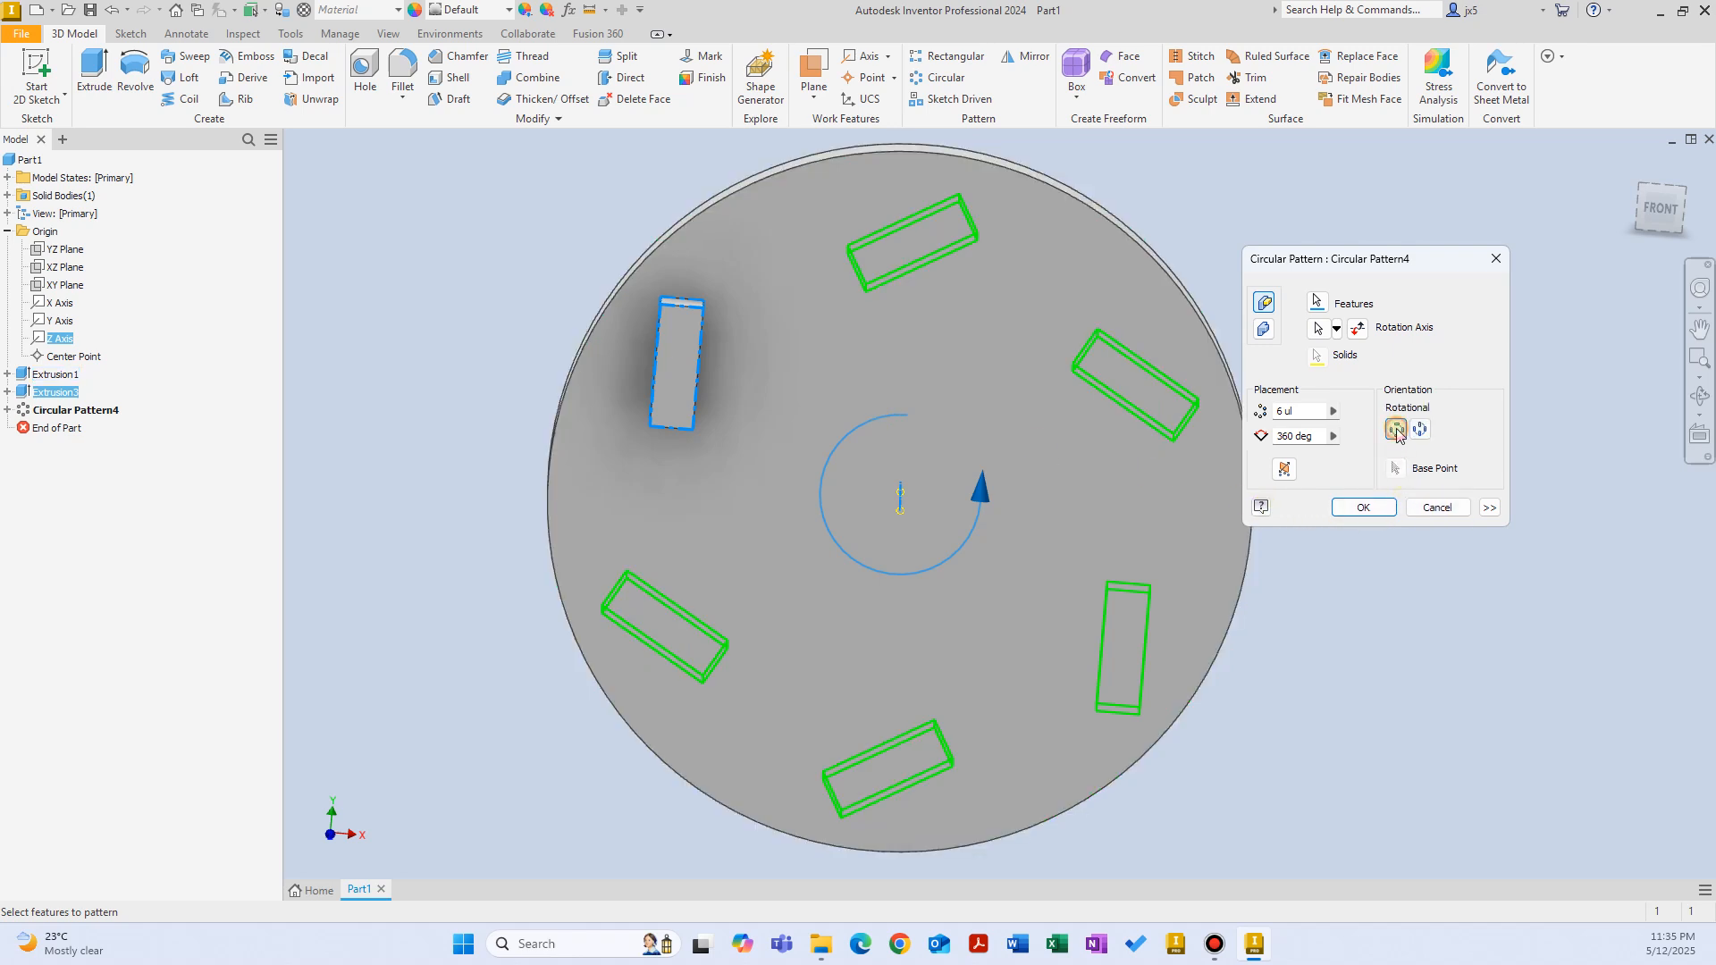
click(1374, 509)
Delete the circular pattern, keeping only the original block on the disc.
shift+middle_drag(1416, 491, 1386, 487)
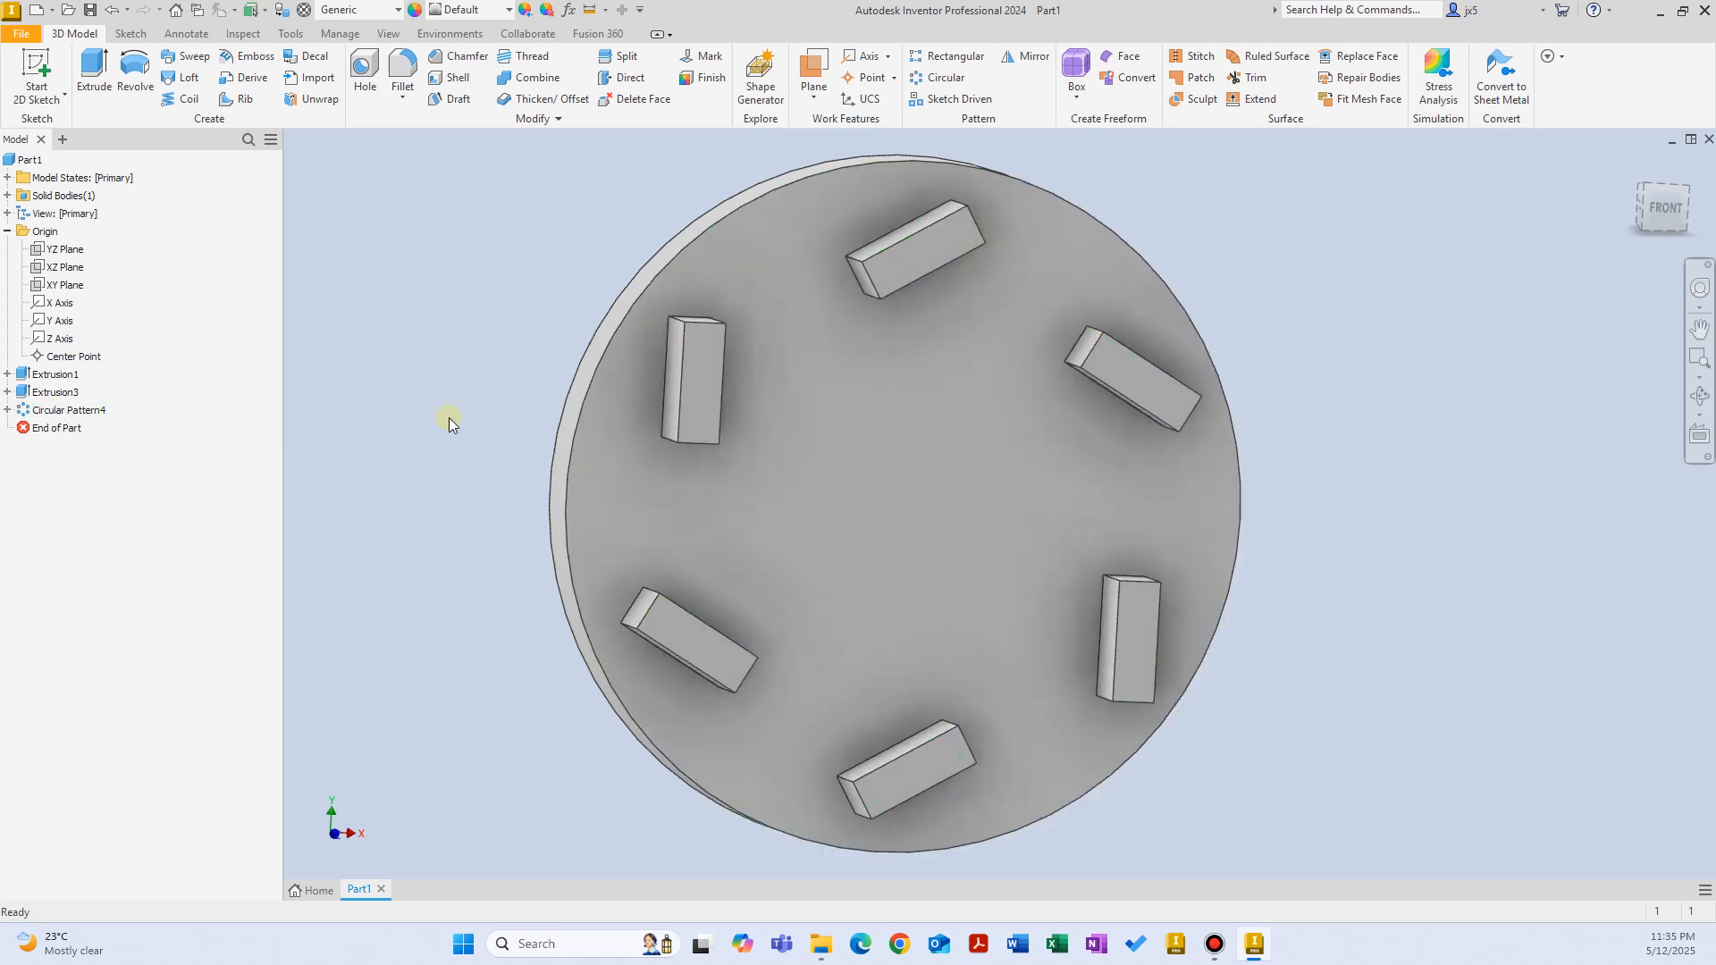
click(41, 413)
key(Delete)
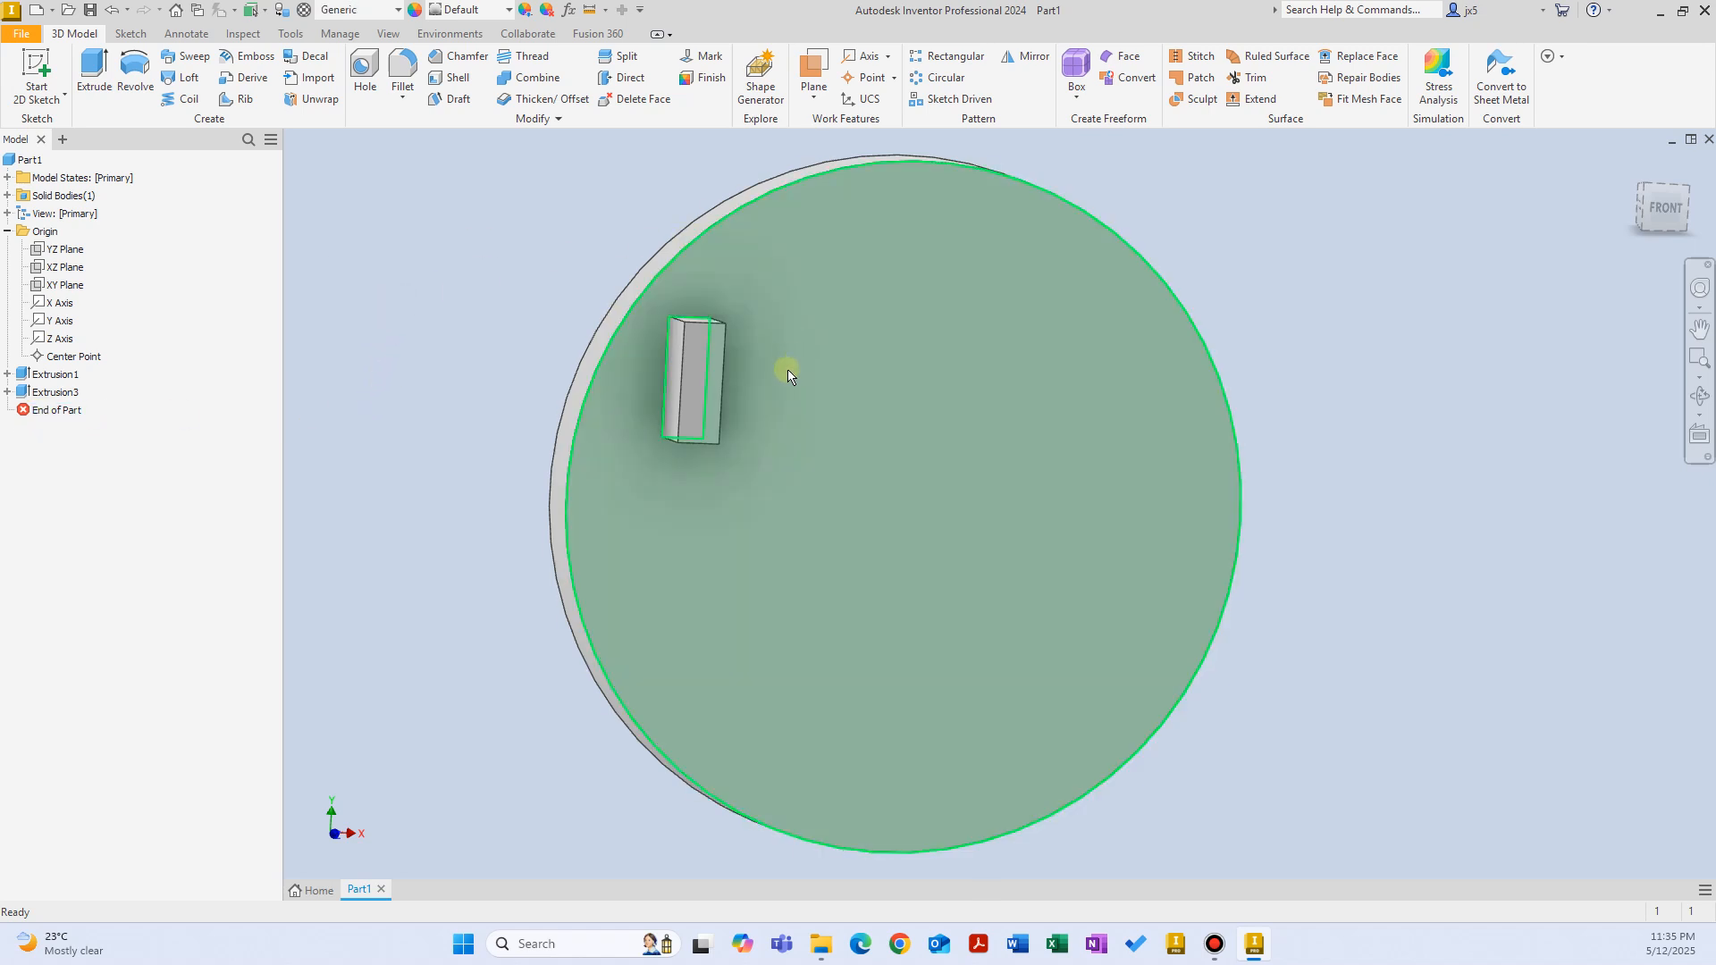
Place an M2 clearance hole, 2.4 mm in diameter and through all, near the centre of the block's front face.
shift+middle_drag(692, 385, 774, 356)
shift+middle_drag(536, 246, 496, 218)
click(370, 68)
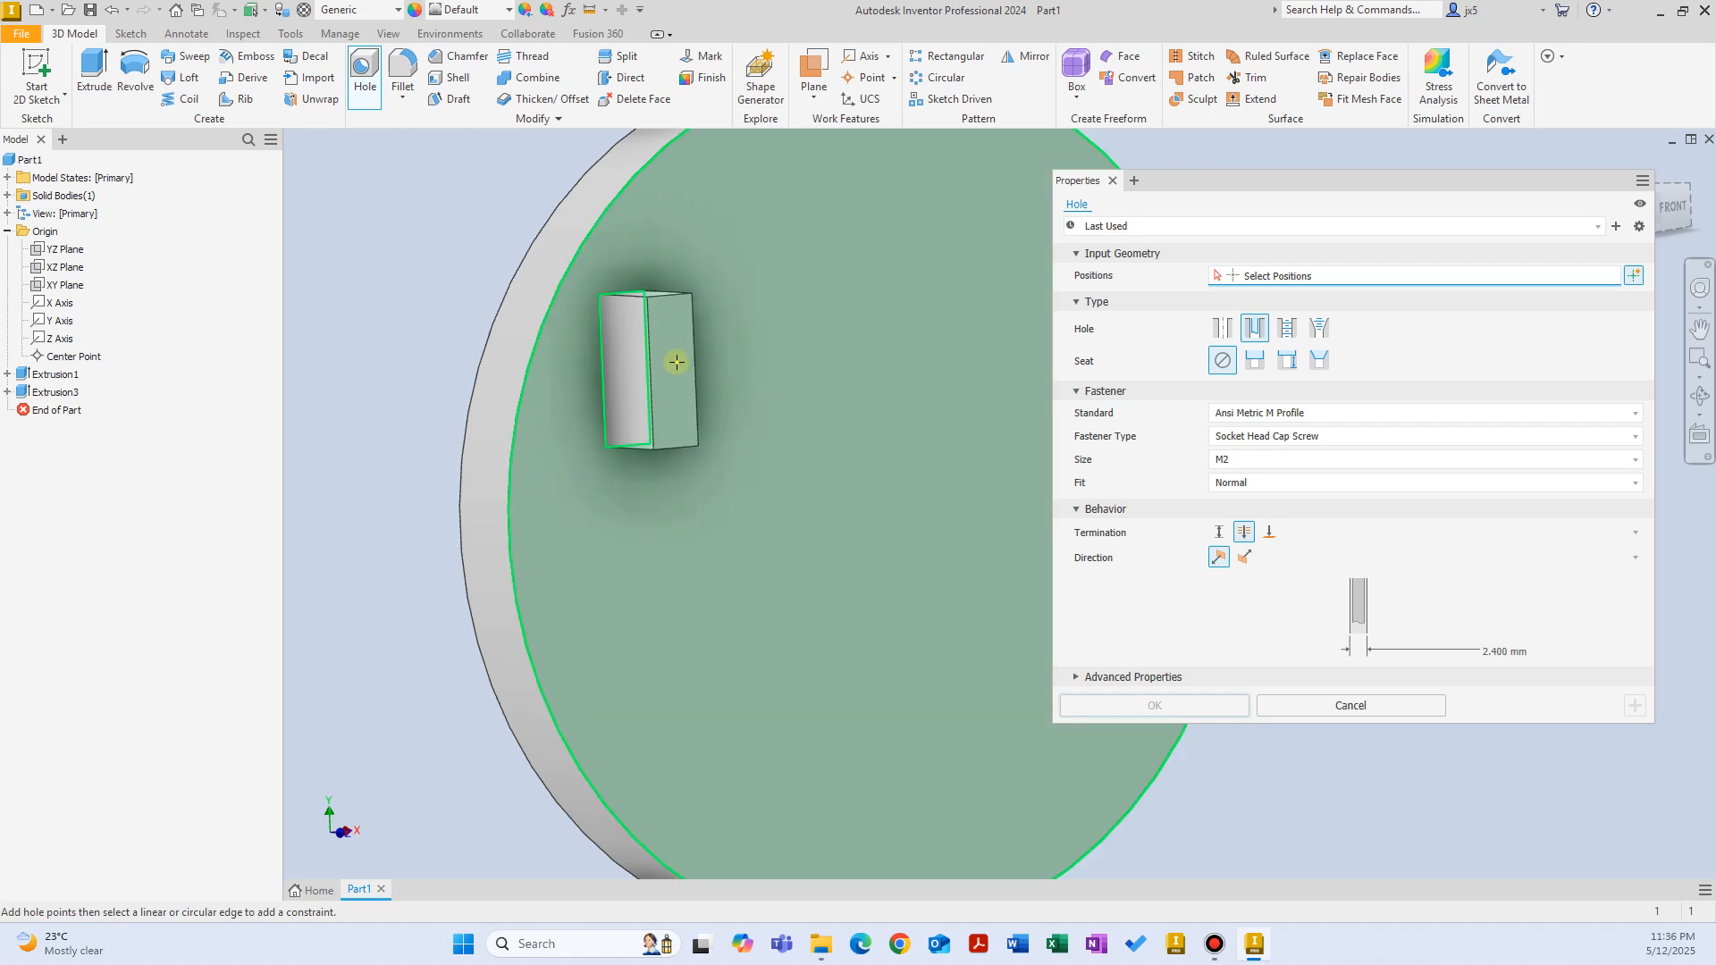
click(673, 374)
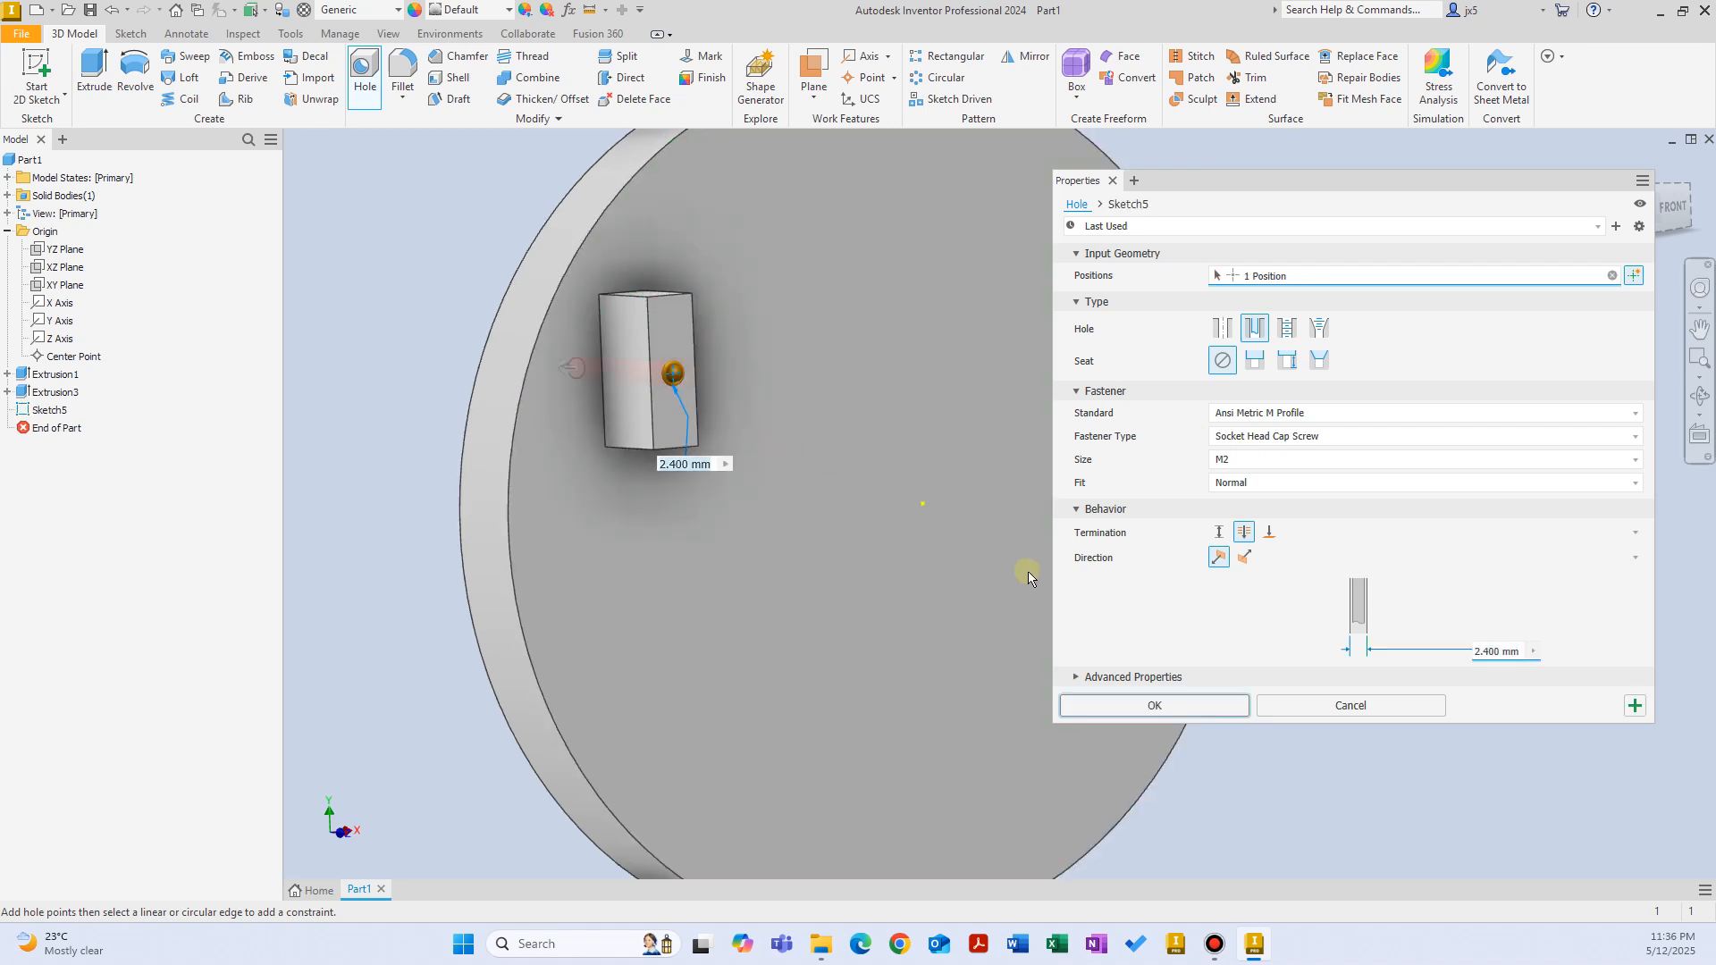
click(1154, 705)
Chamfer the upper and lower edges on the block's side facing the disc's centre with a 2 mm distance.
key(ctrl+shift+k)
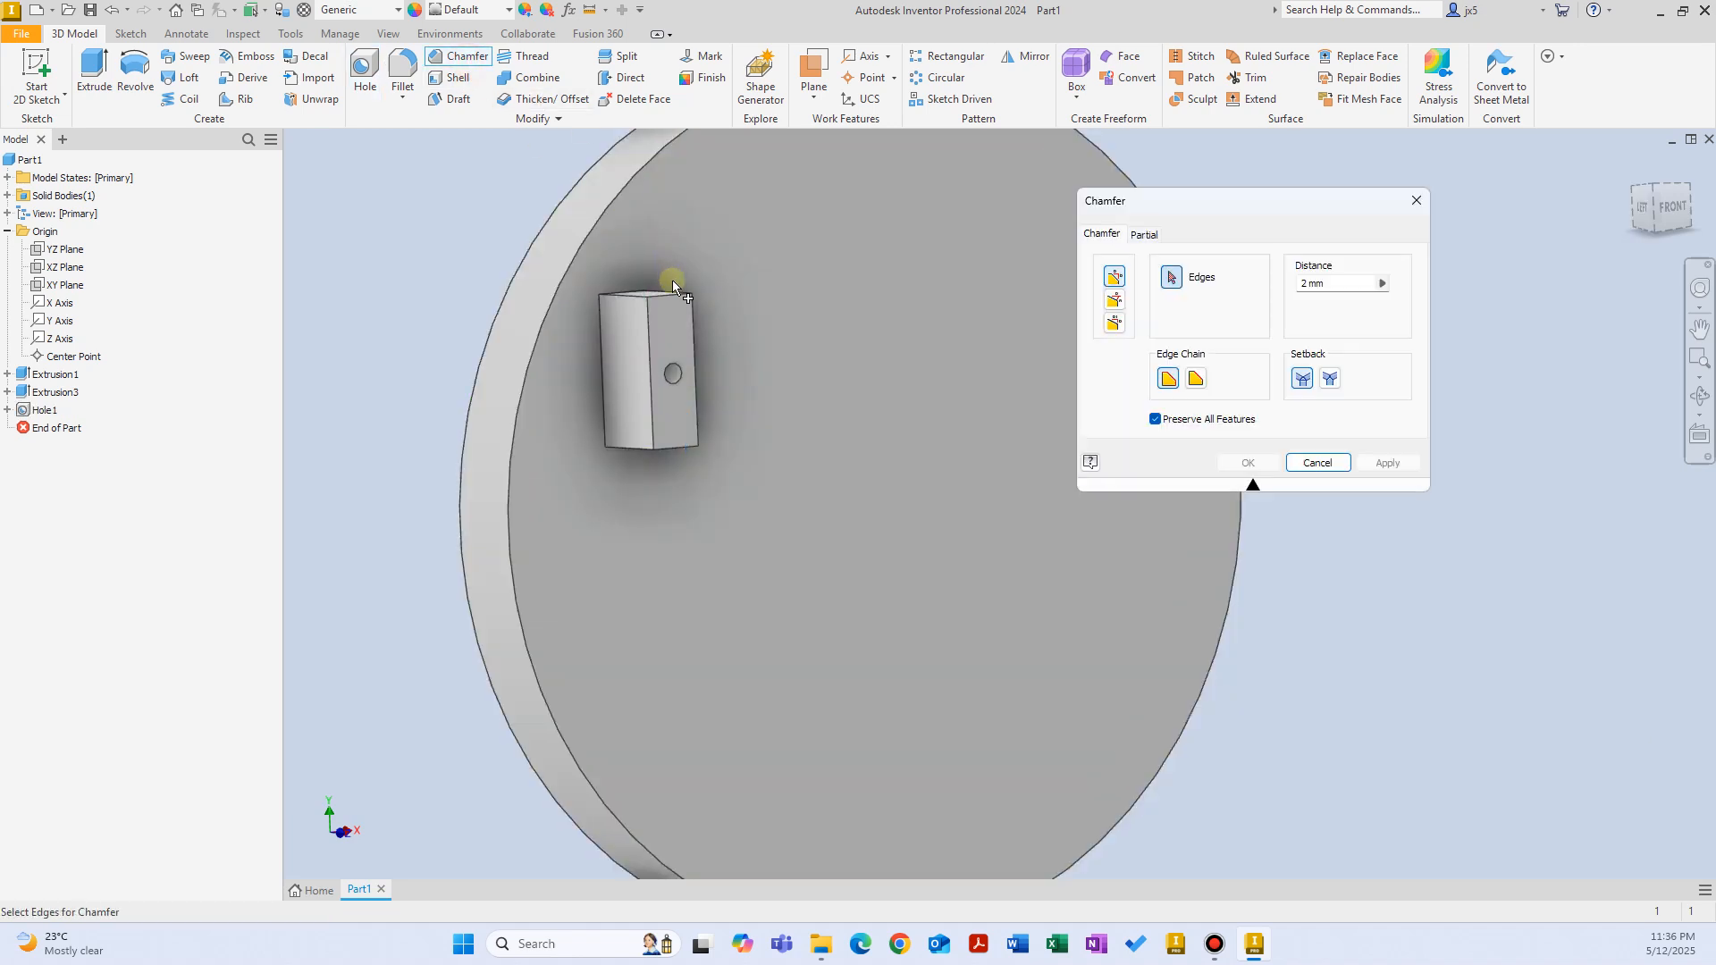
shift+middle_drag(681, 363, 668, 470)
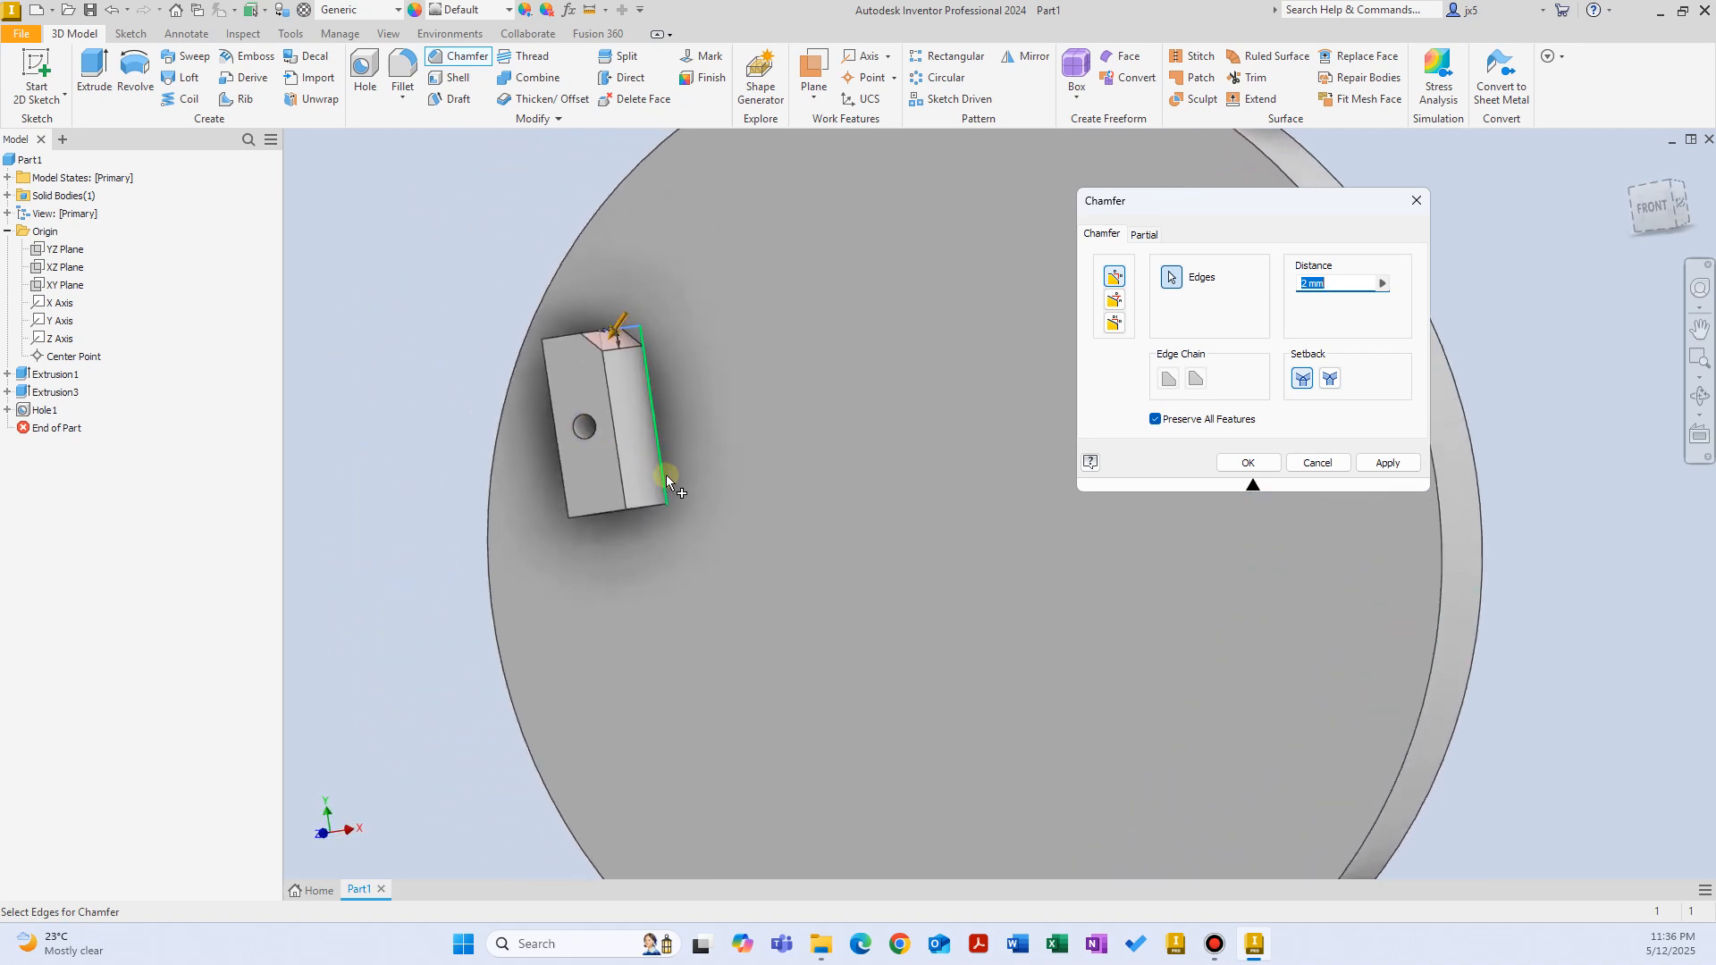
click(659, 507)
click(1247, 462)
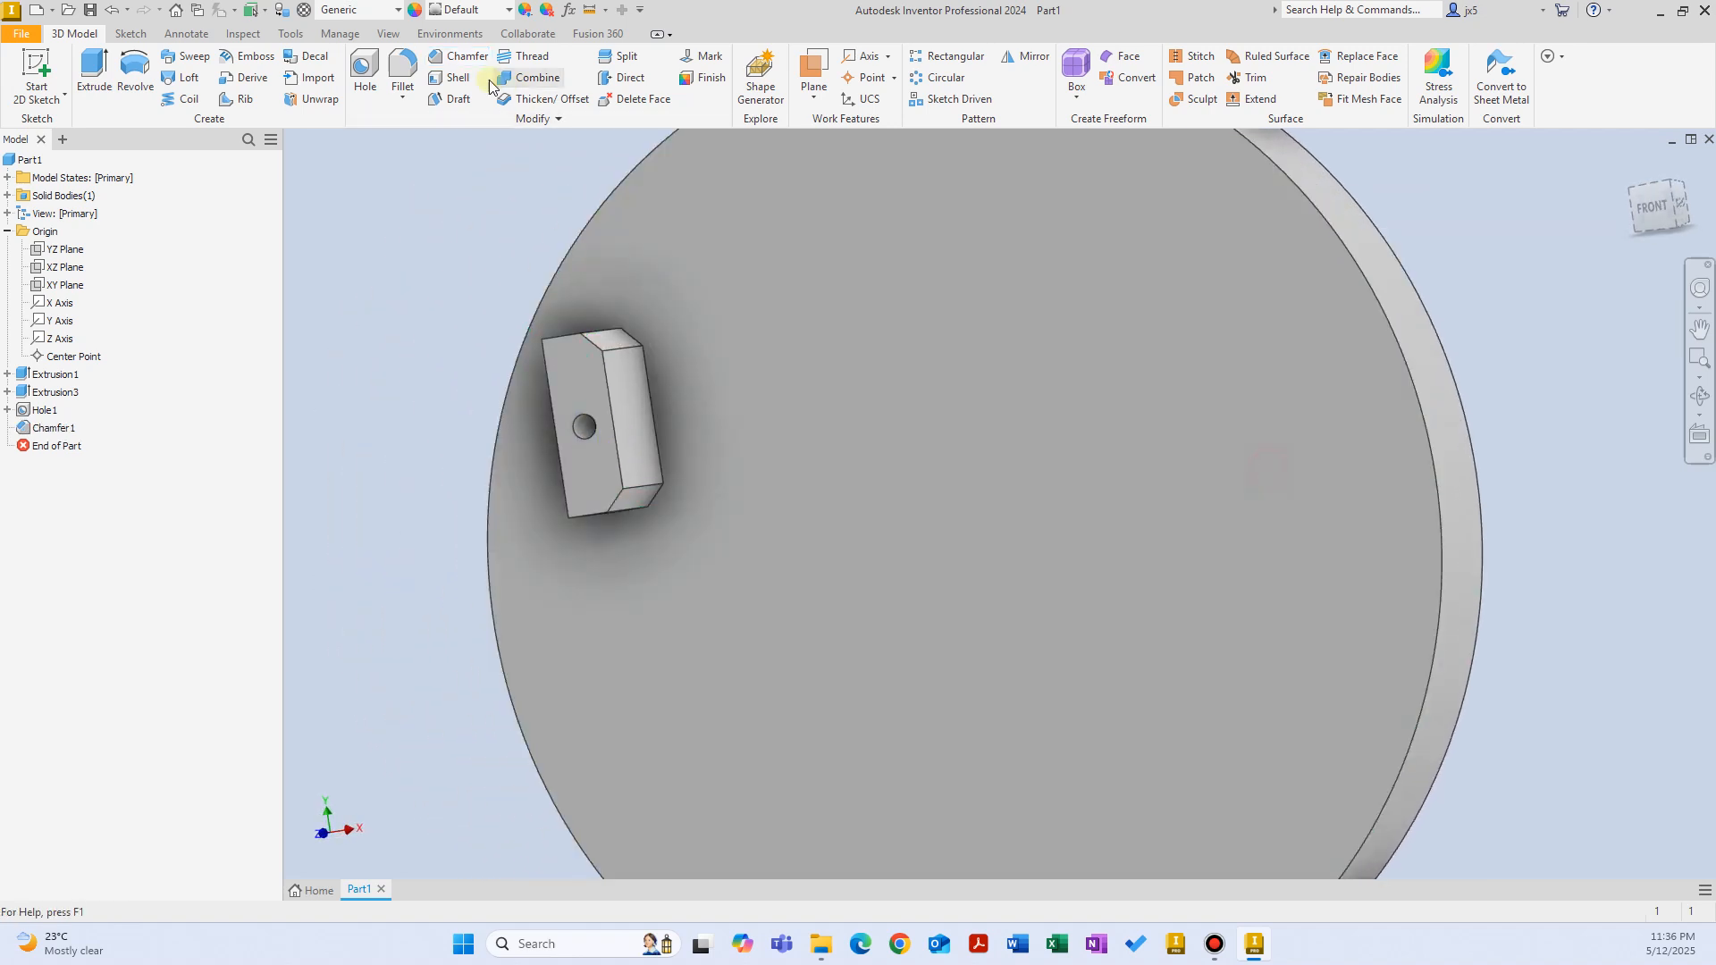
Fillet the upper and lower edges on the block's side facing the disc's rim with a 2 mm radius.
click(413, 75)
shift+middle_drag(670, 345, 663, 395)
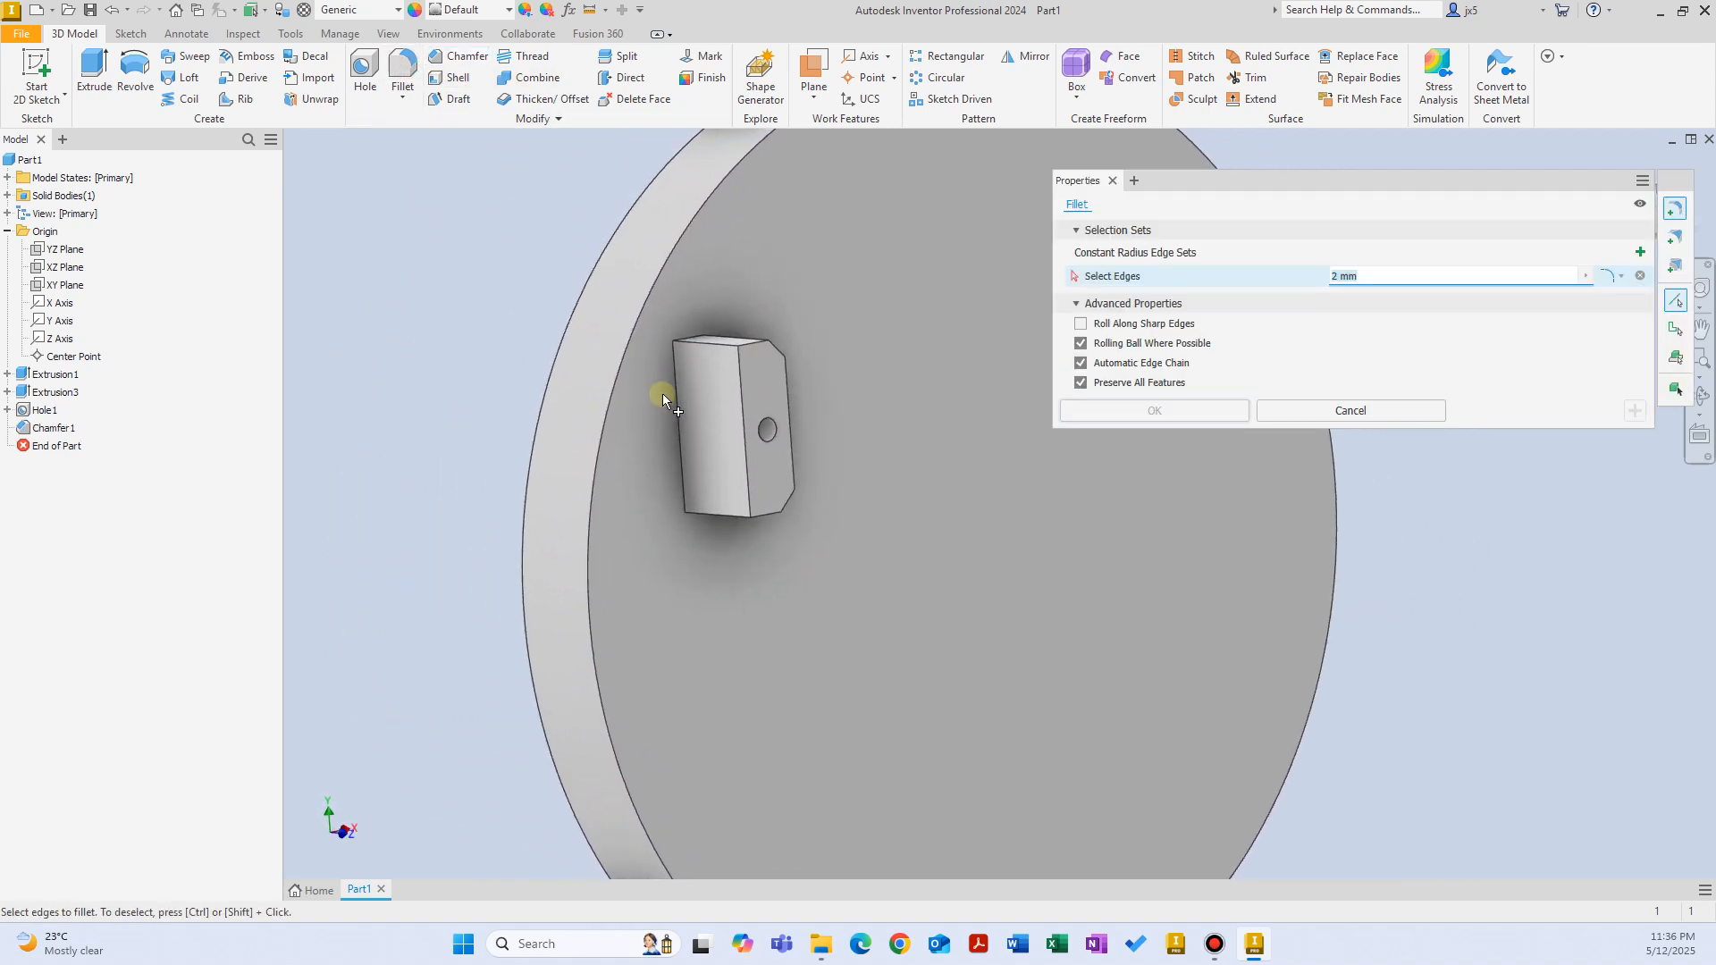
click(706, 345)
click(737, 520)
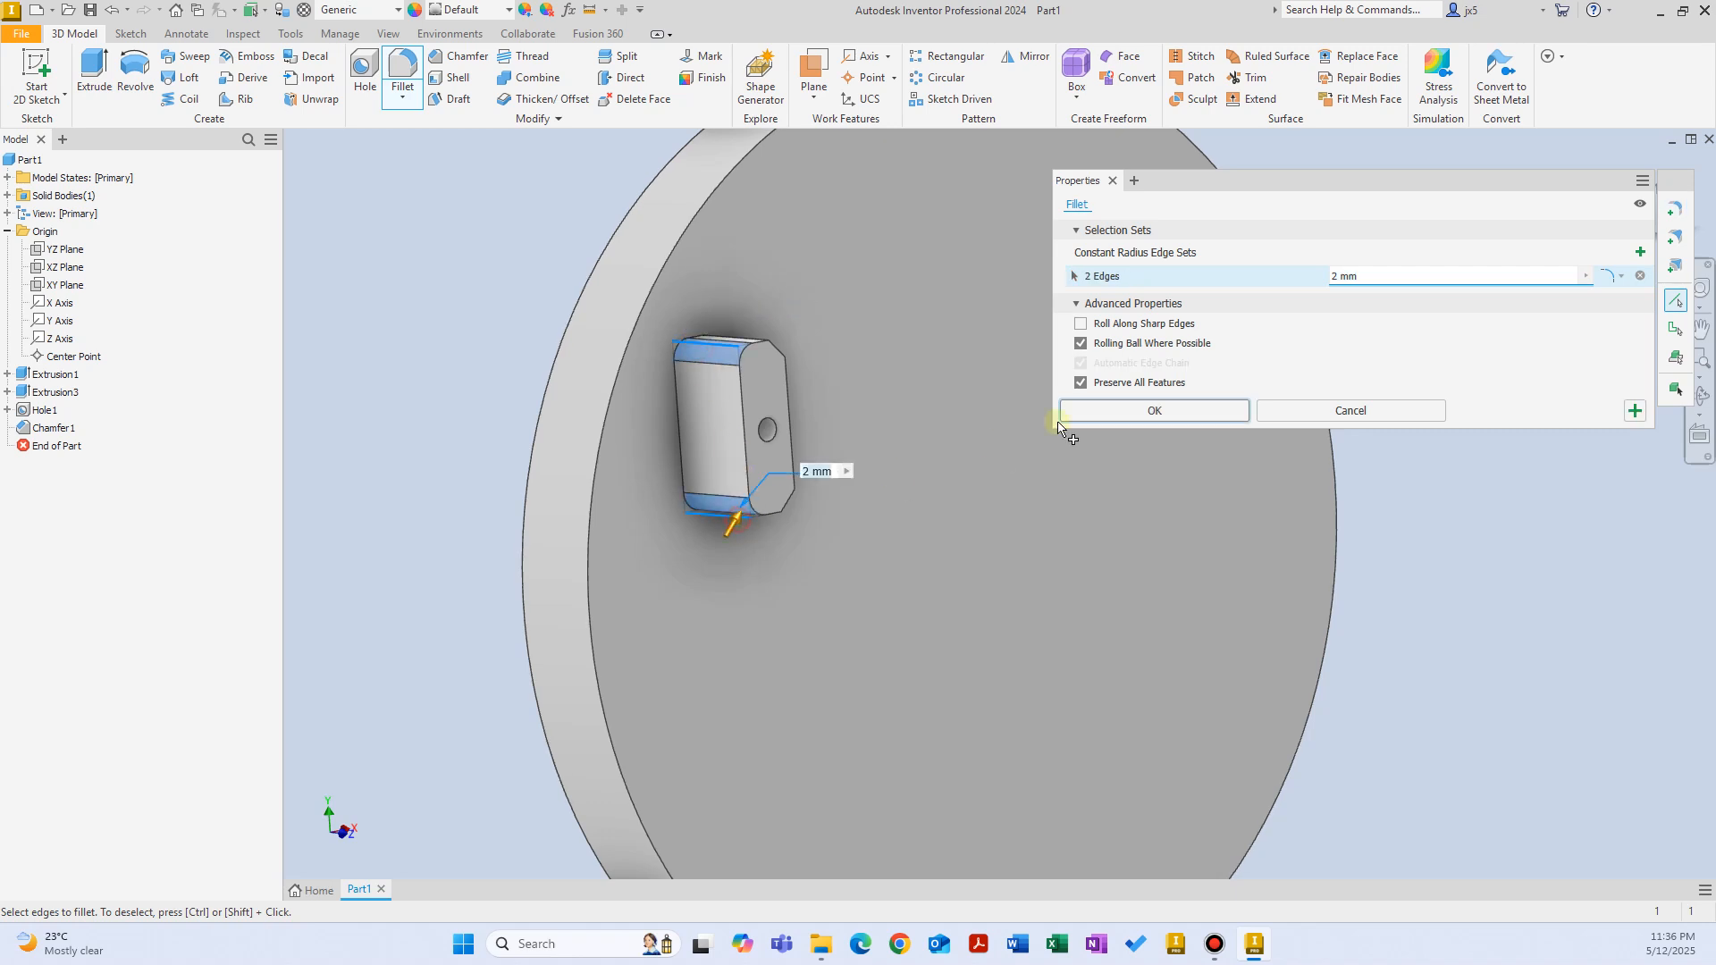
click(1230, 410)
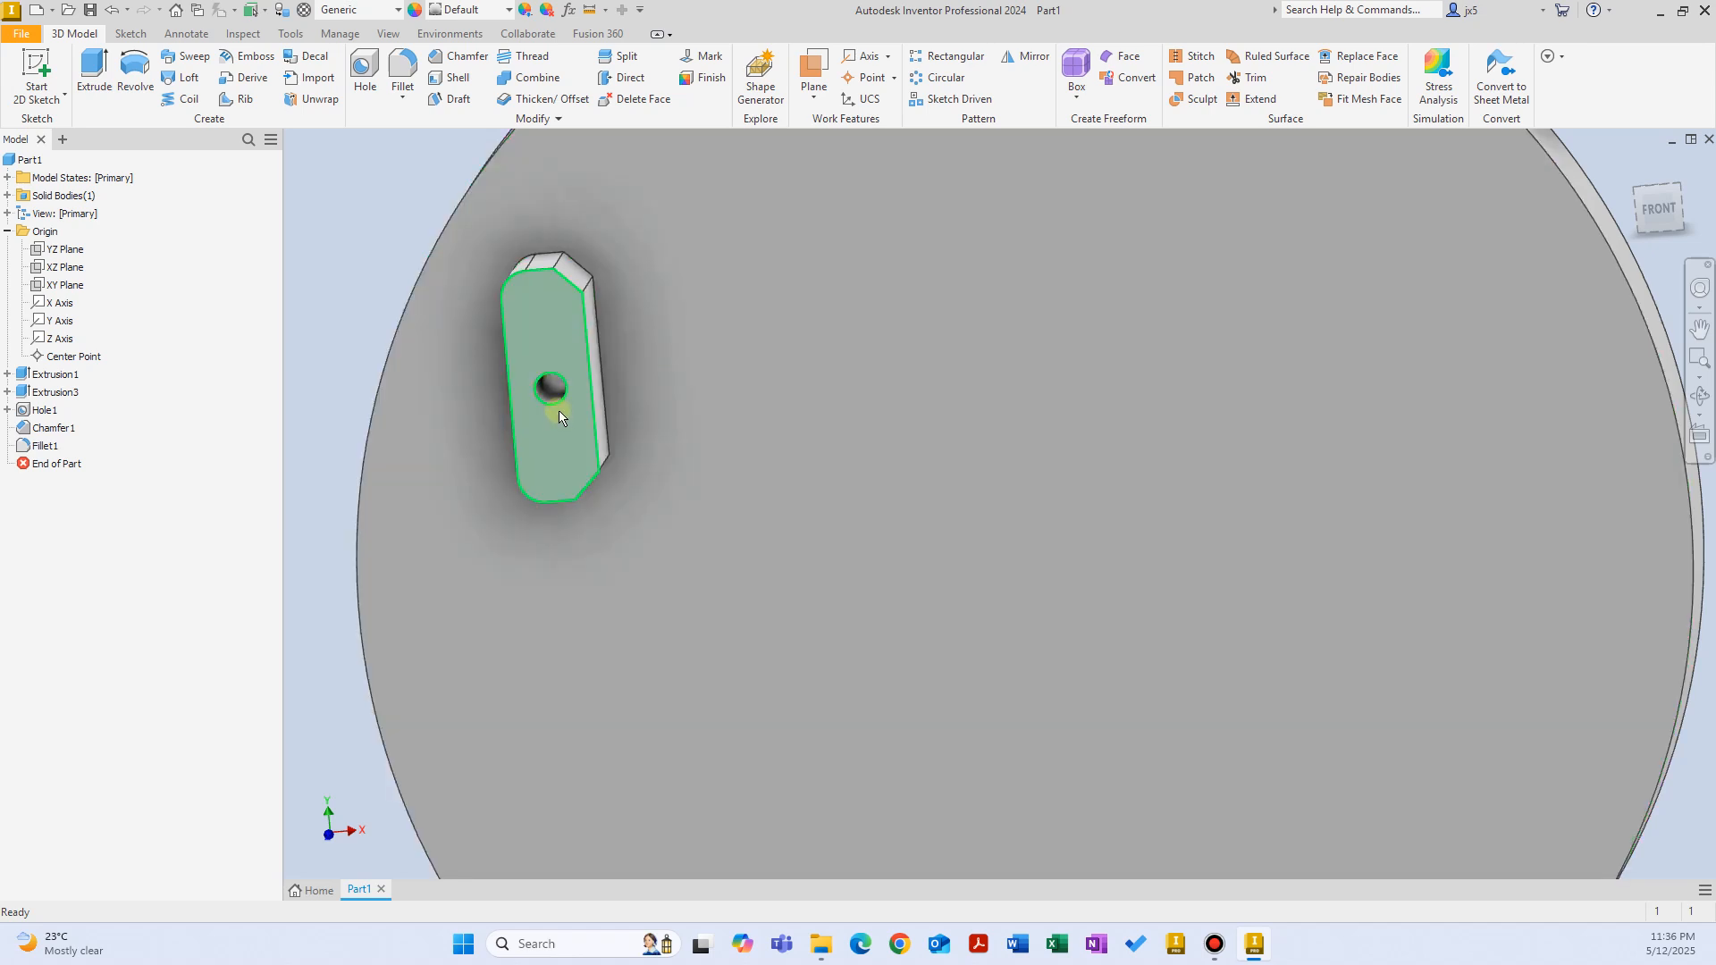
Start a circular pattern and select the block extrusion, its hole, chamfer and fillet as the features to repeat.
scroll(532, 394, up, 3)
mouse_move(533, 394)
shift+middle_down()
mouse_move(560, 365)
mouse_move(527, 371)
shift+middle_up()
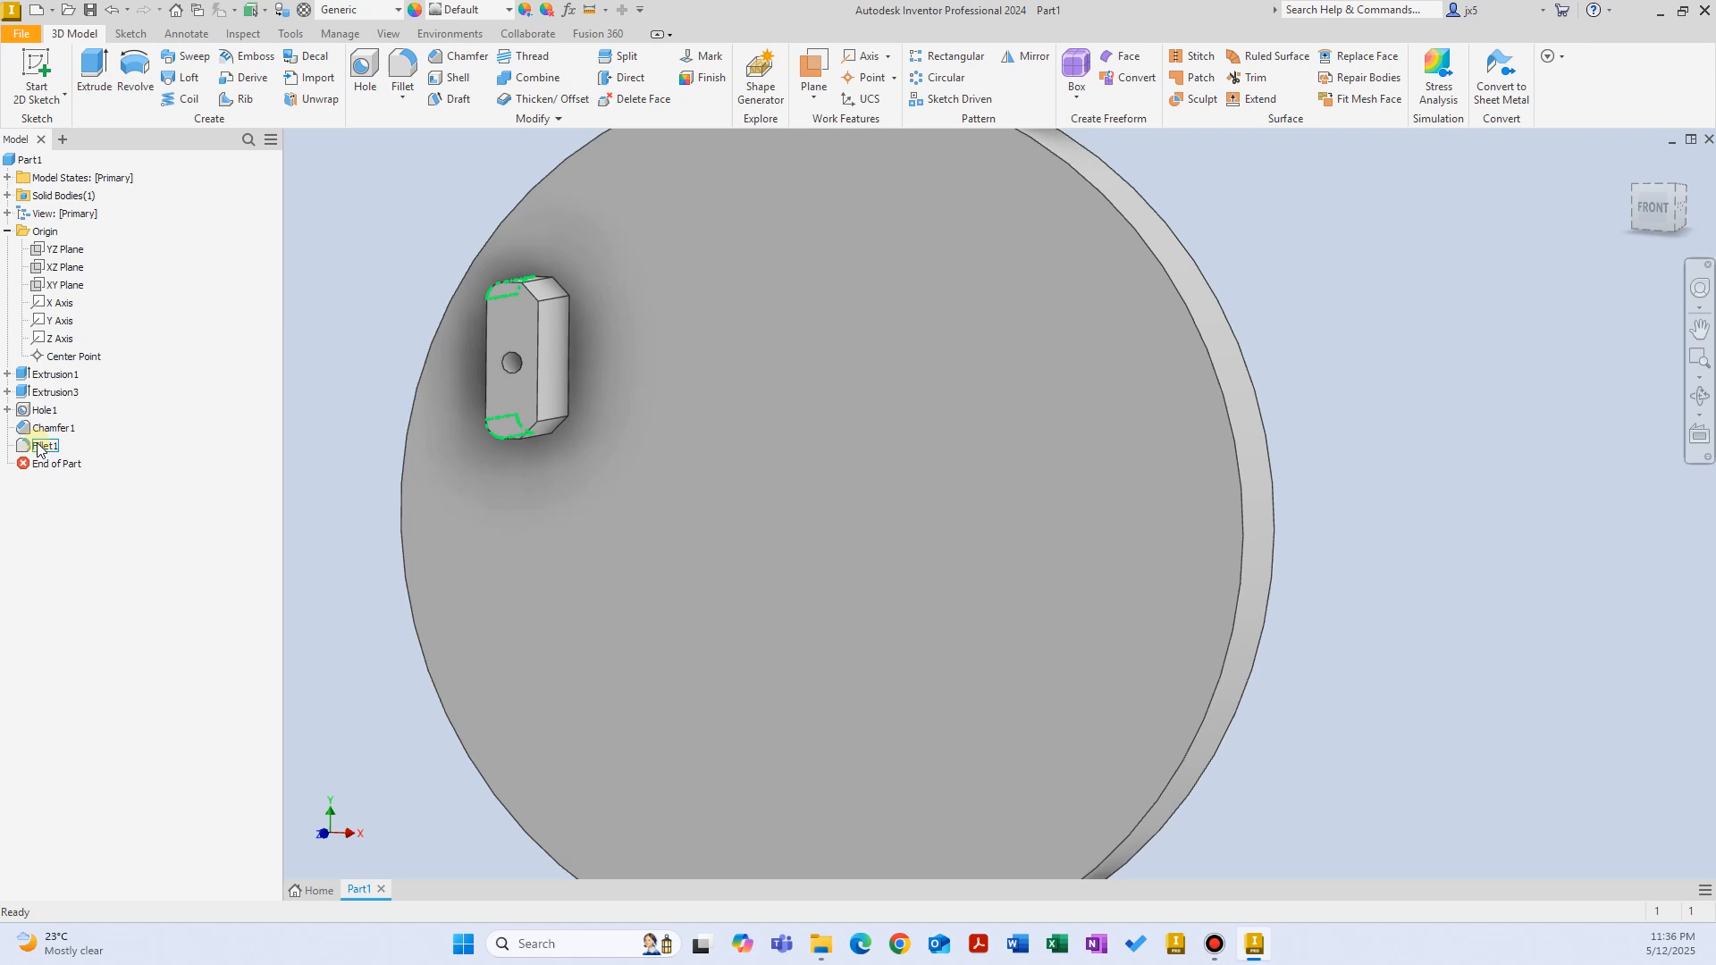
click(946, 77)
shift+middle_drag(697, 254, 600, 281)
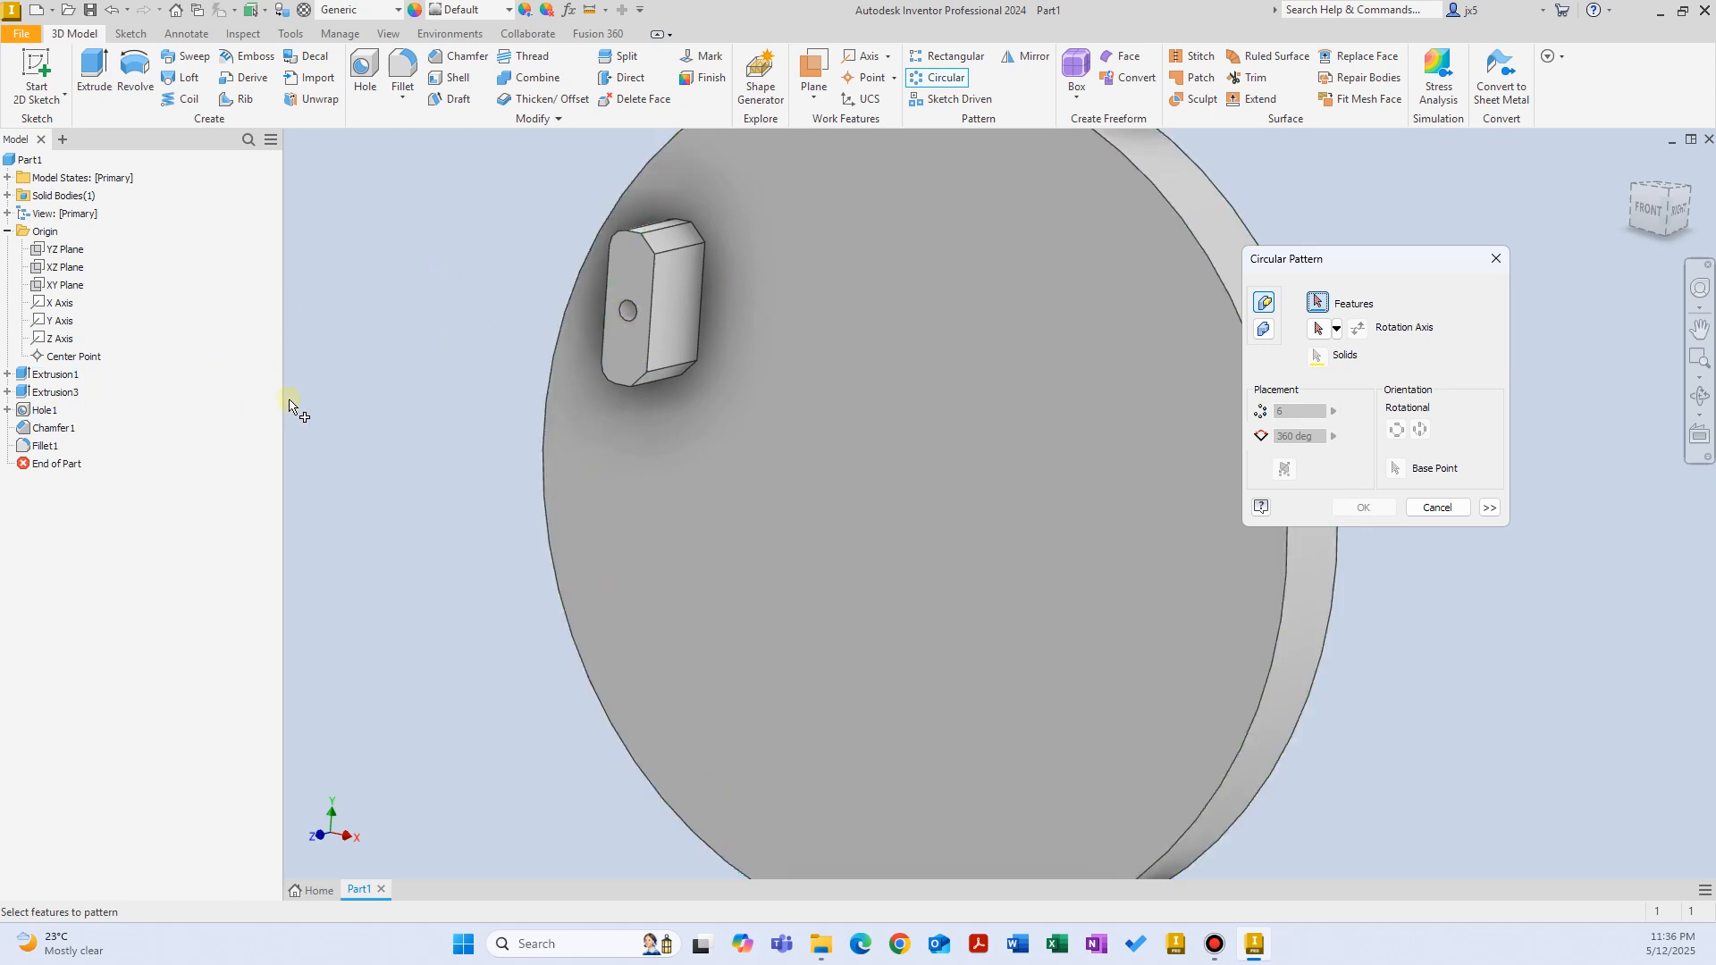
click(59, 394)
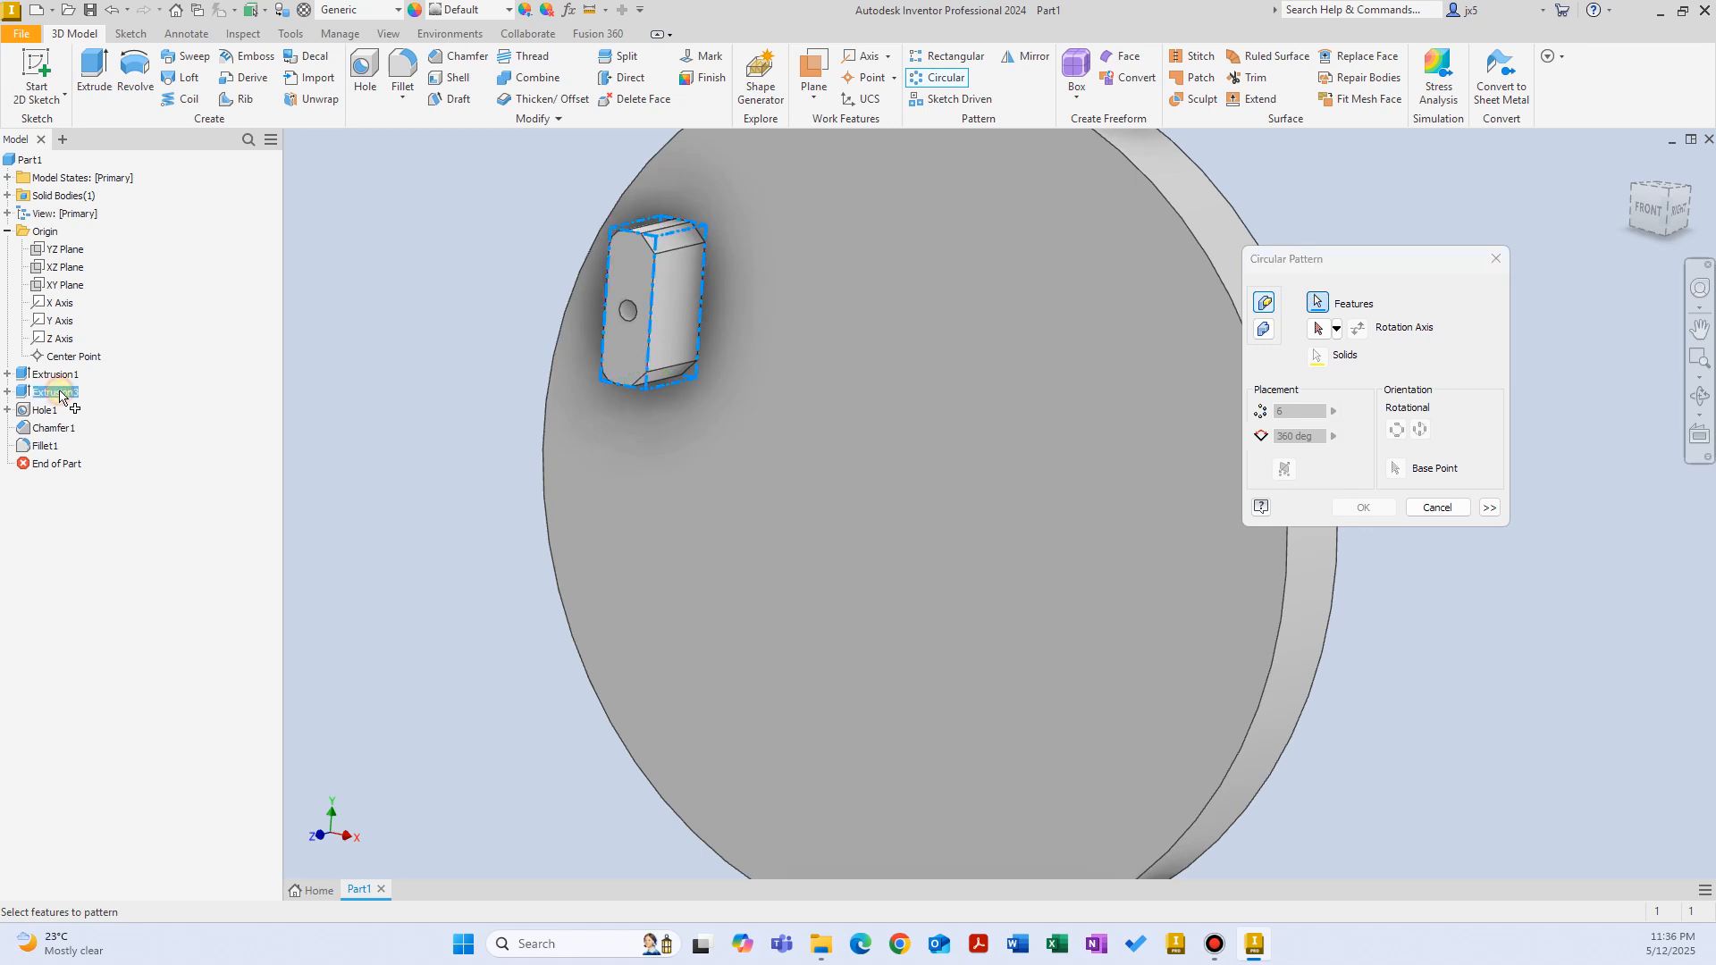
click(45, 411)
click(55, 430)
click(47, 446)
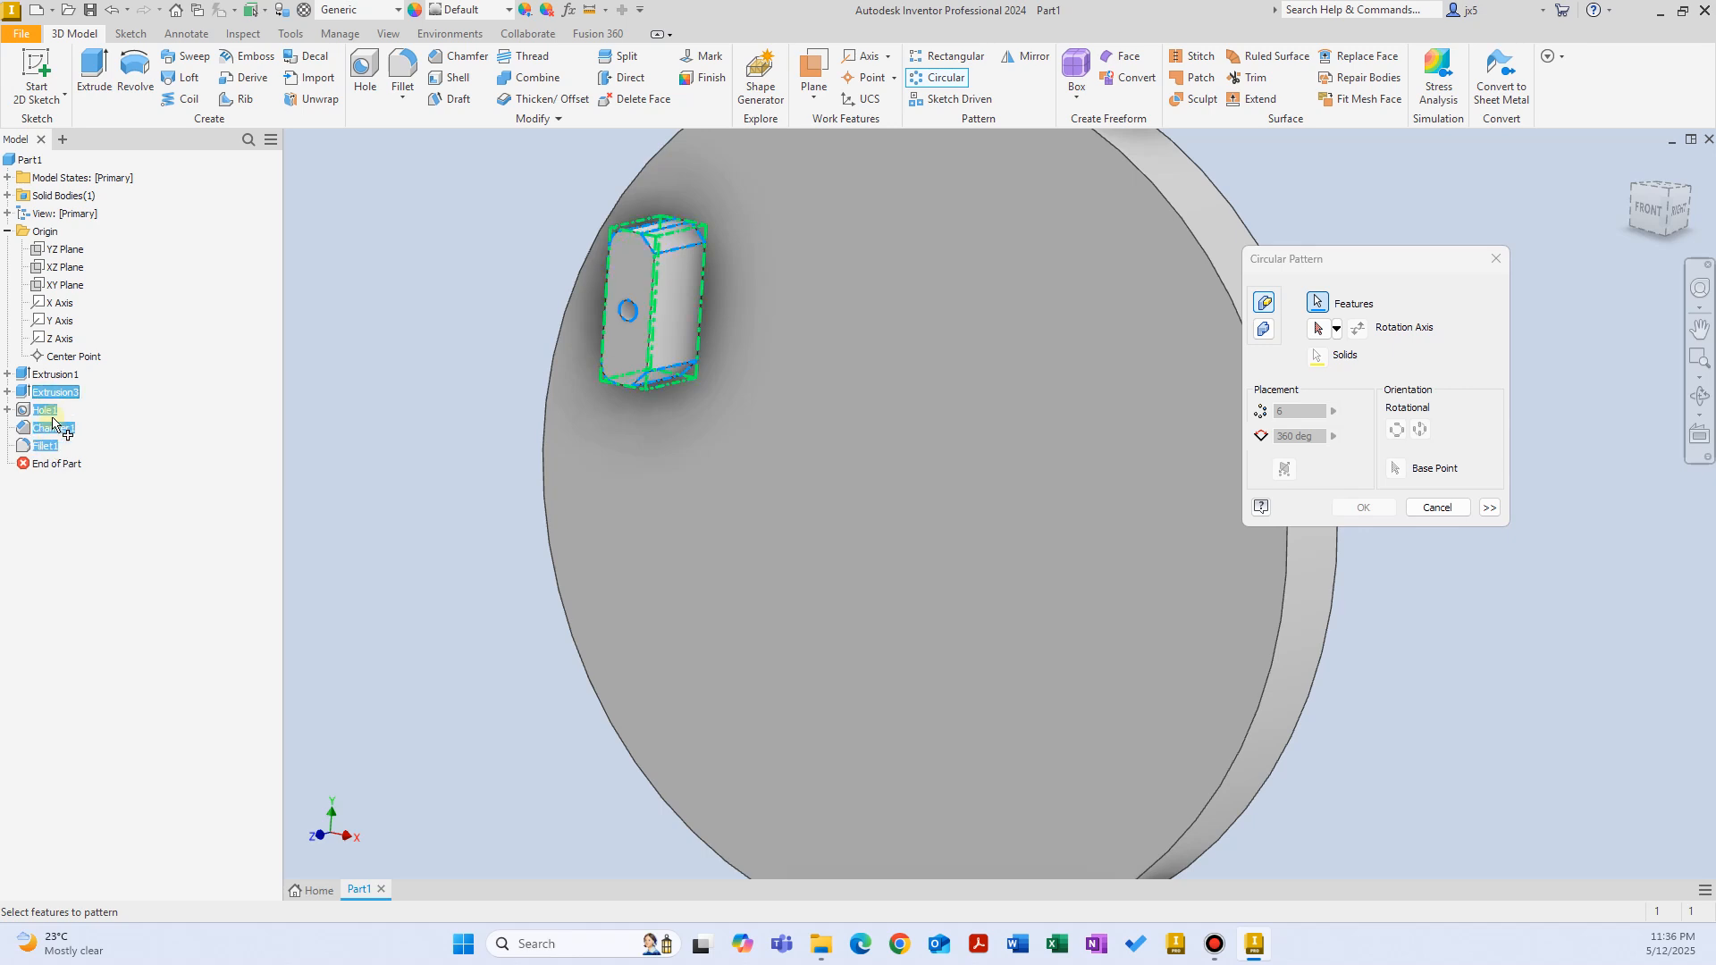
shift+middle_drag(432, 395, 441, 387)
scroll(441, 387, down, 3)
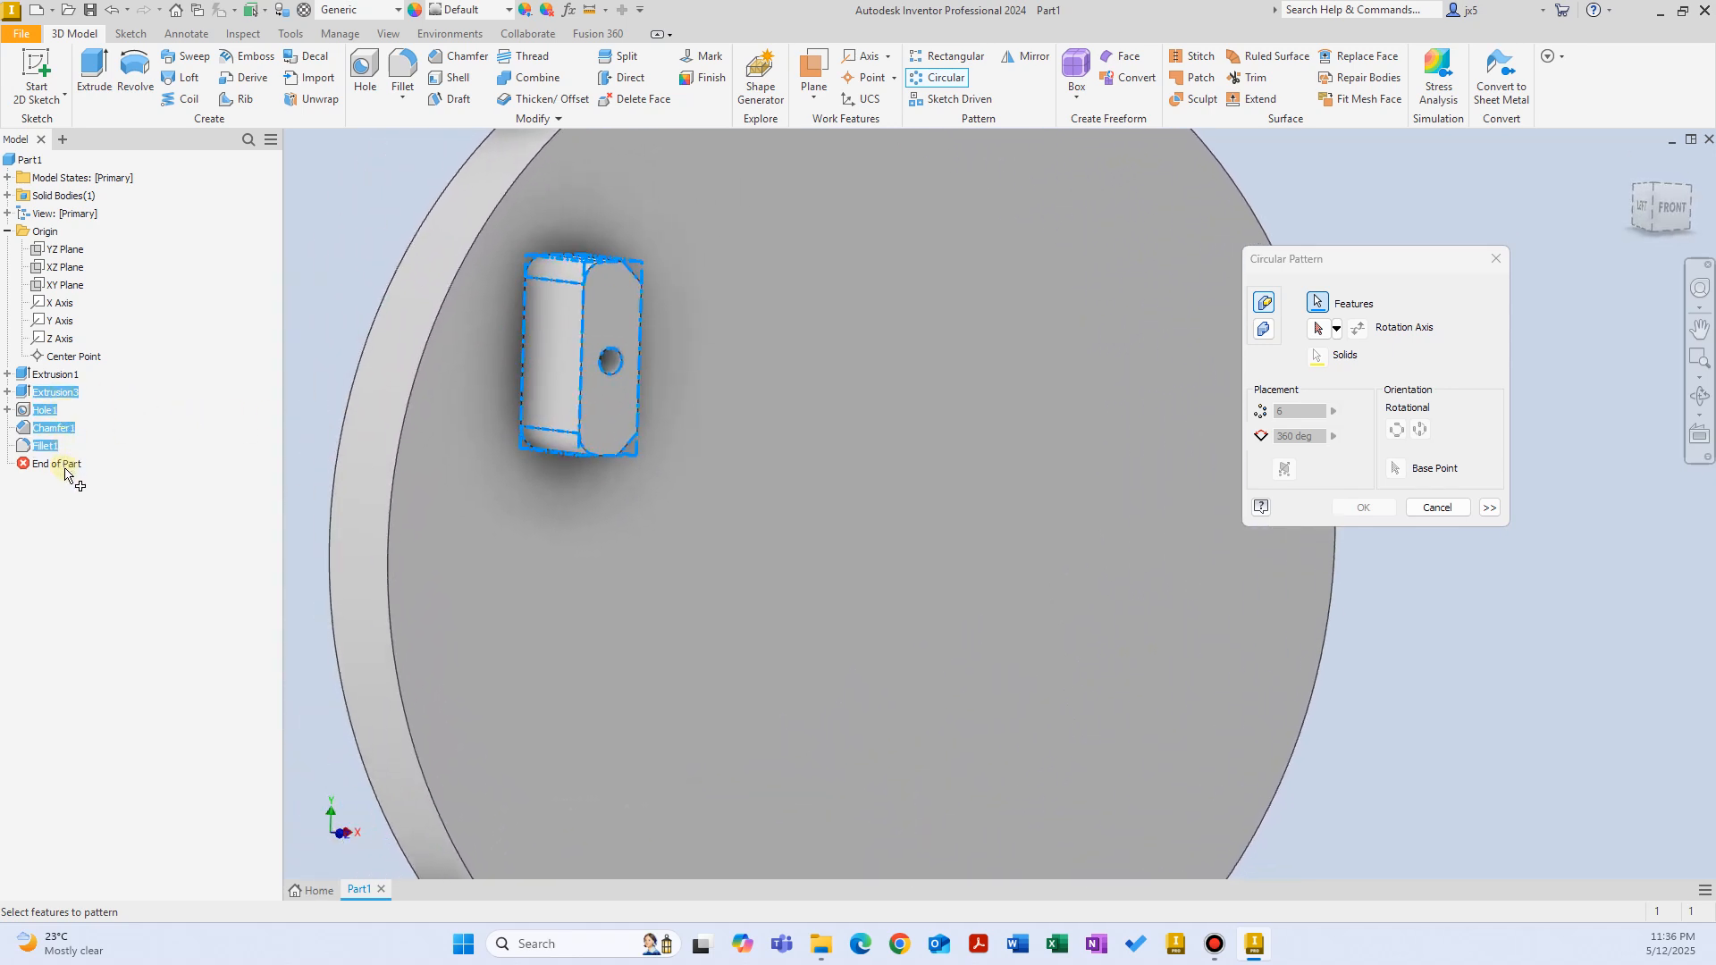
Set the Z axis as the rotation axis and create the pattern with 6 occurrences over 360 degrees.
click(1316, 330)
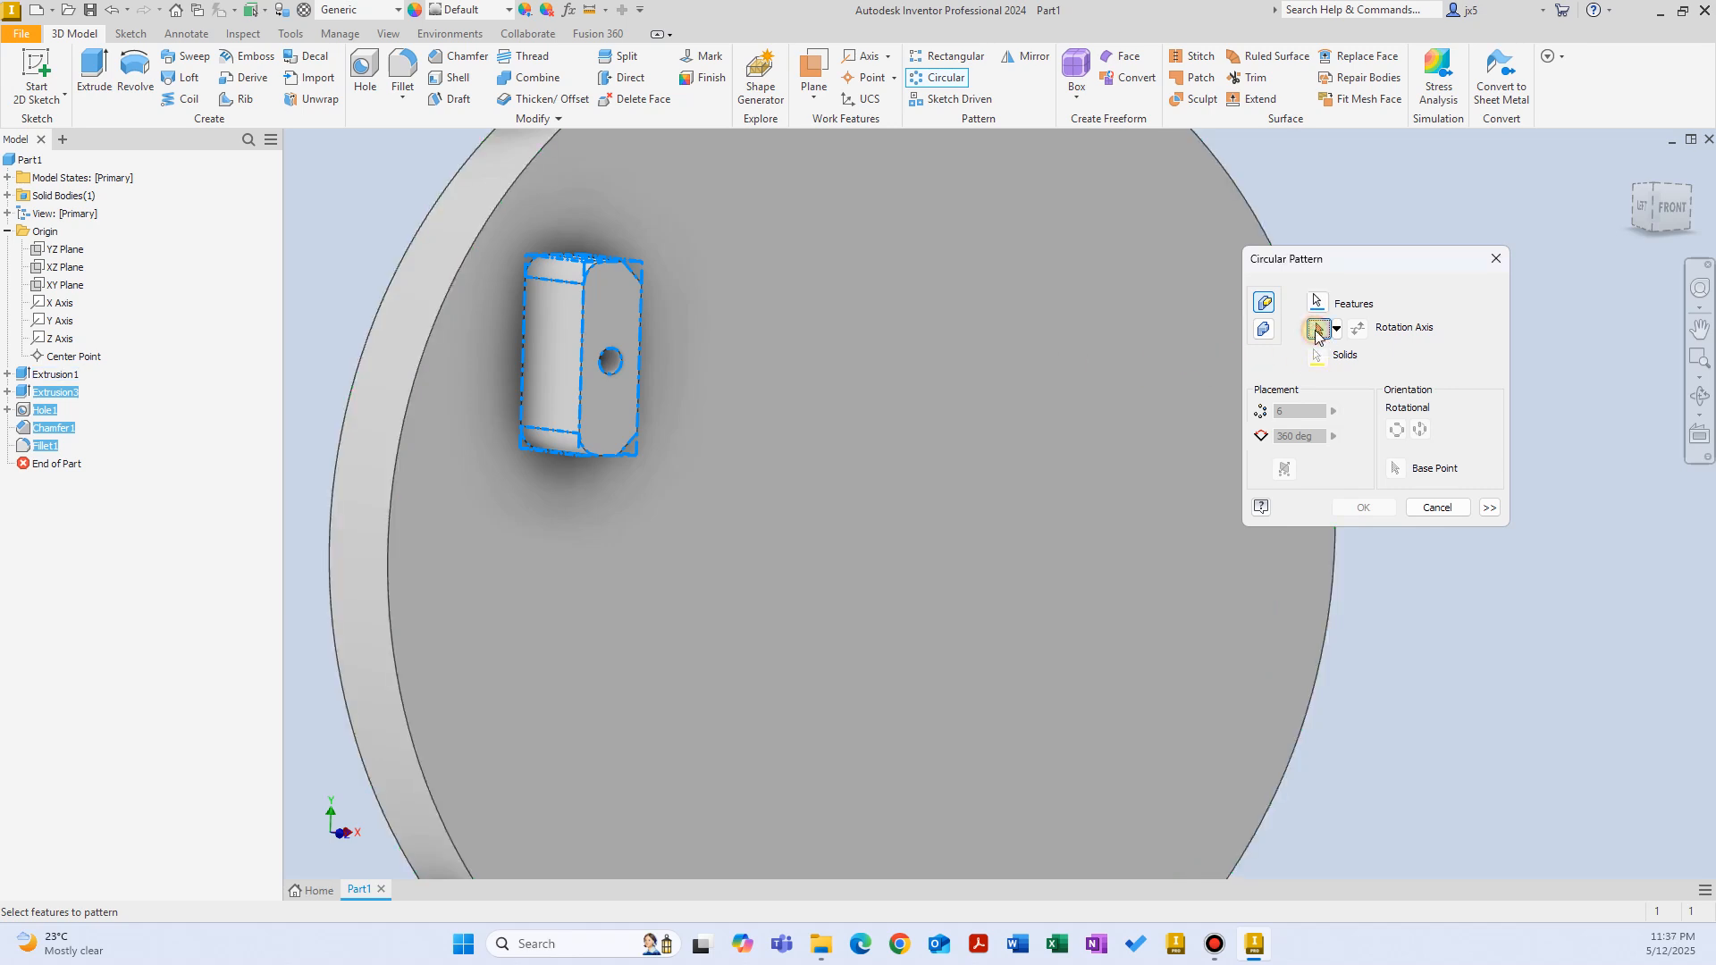
click(59, 338)
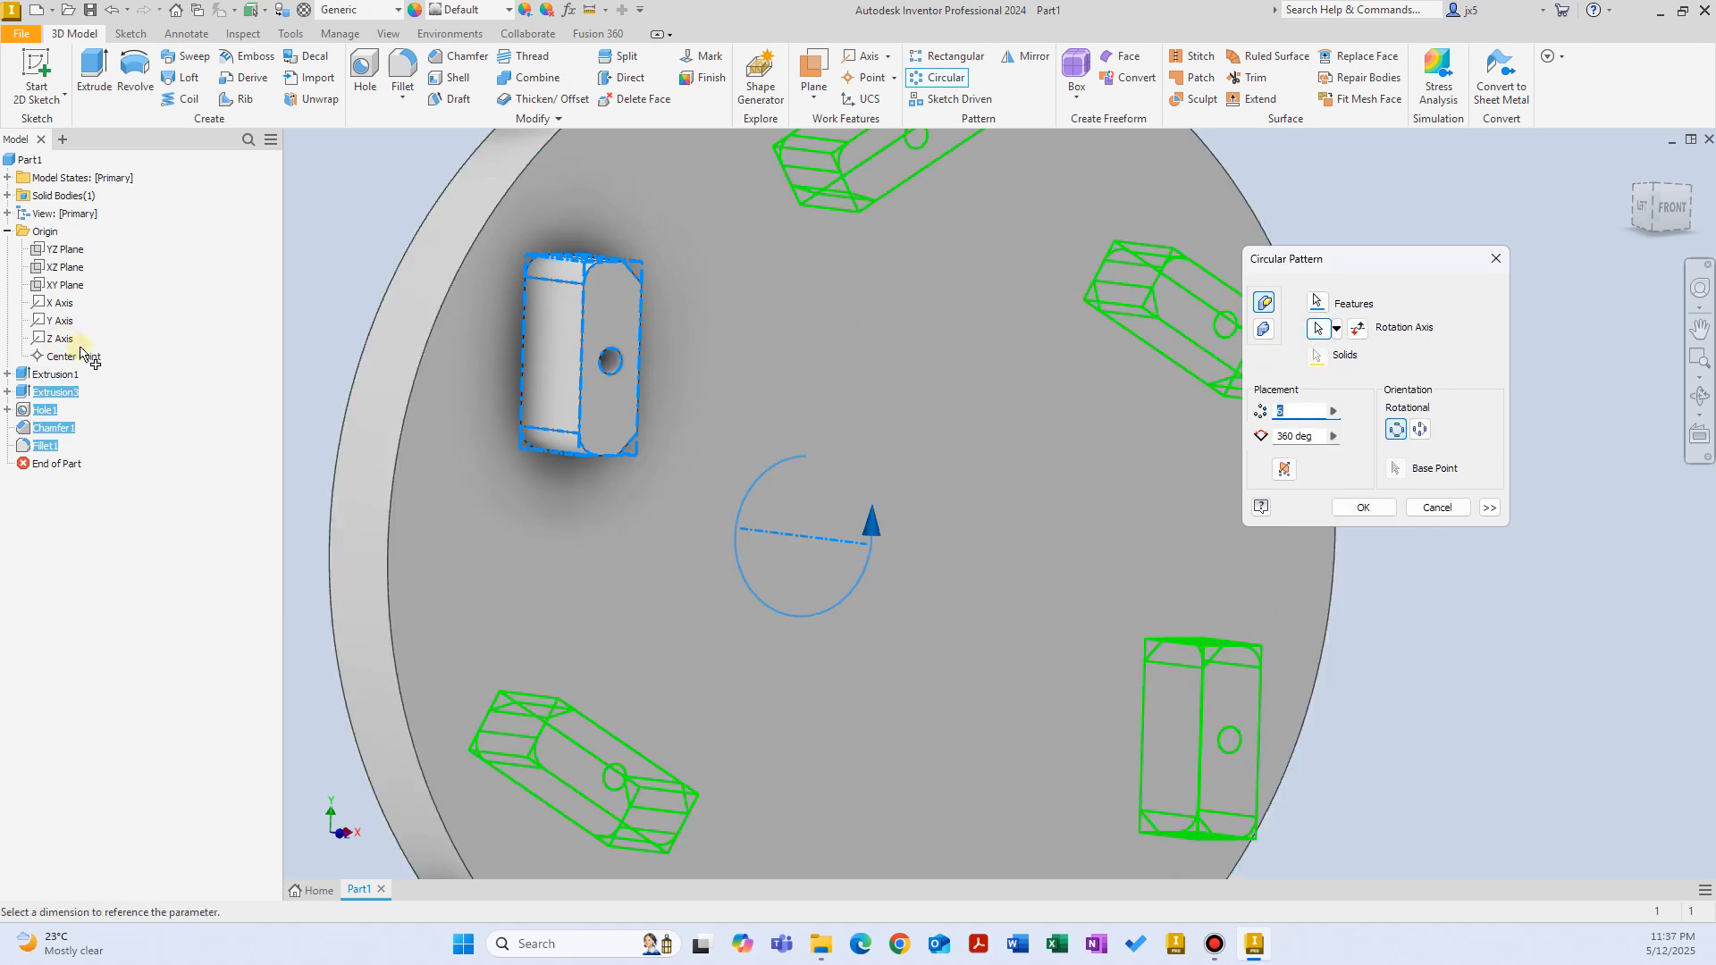
click(1363, 506)
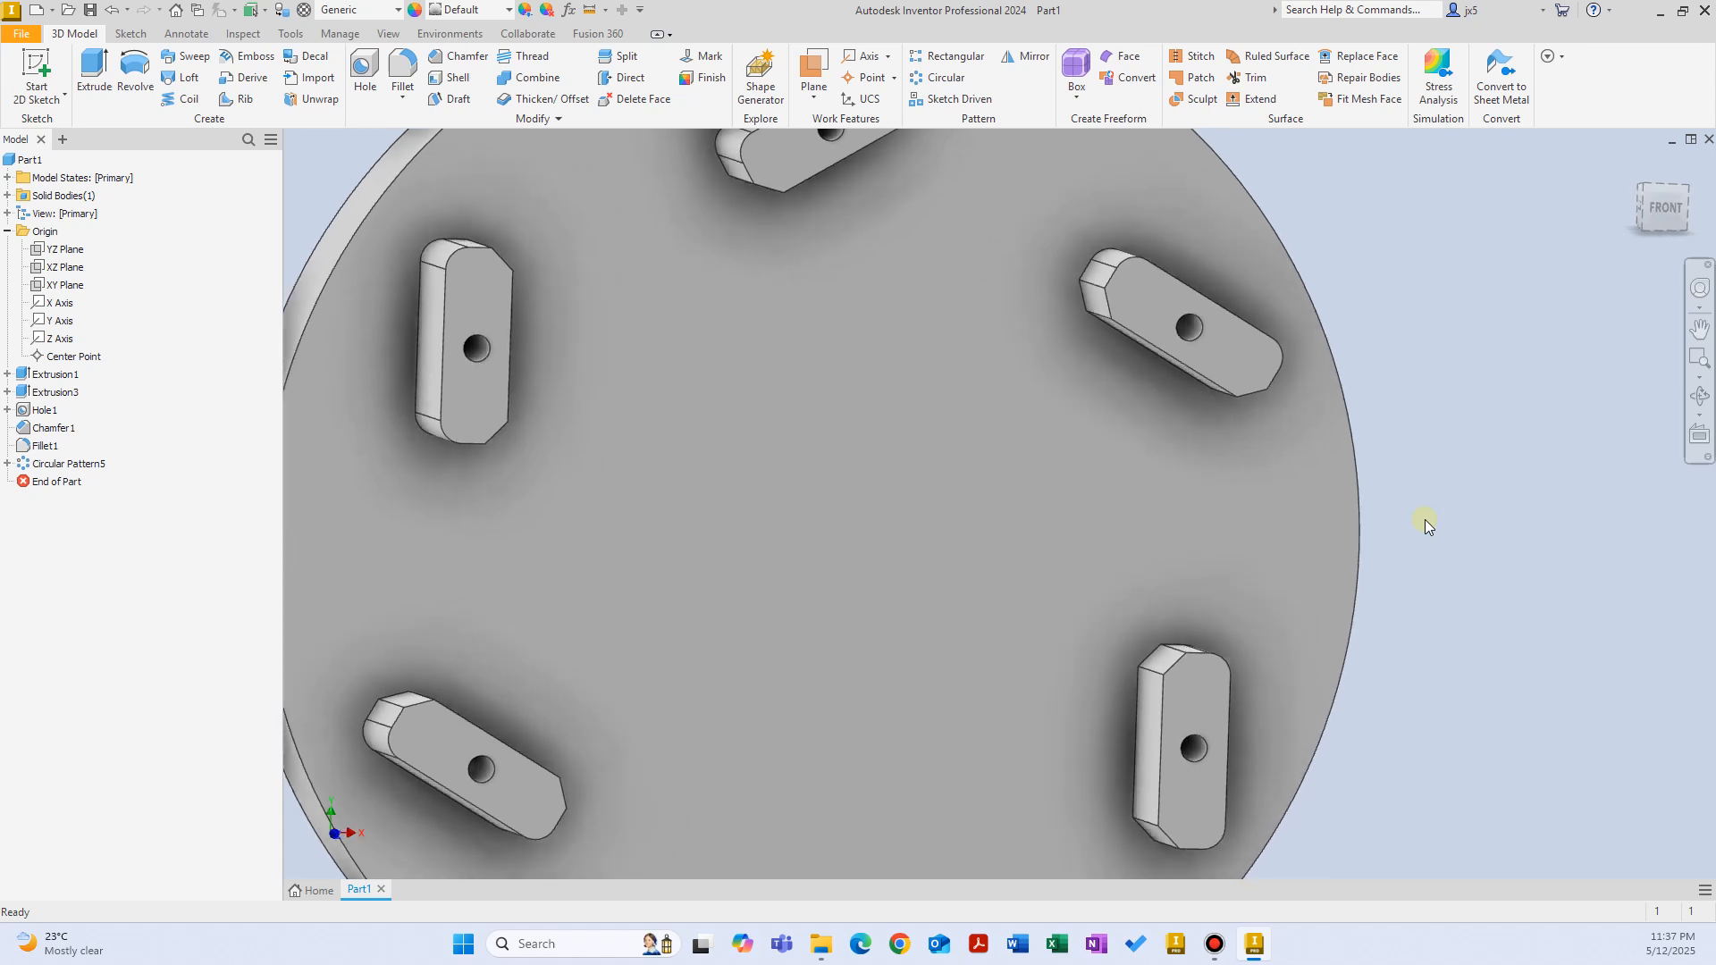
shift+middle_drag(552, 379, 706, 436)
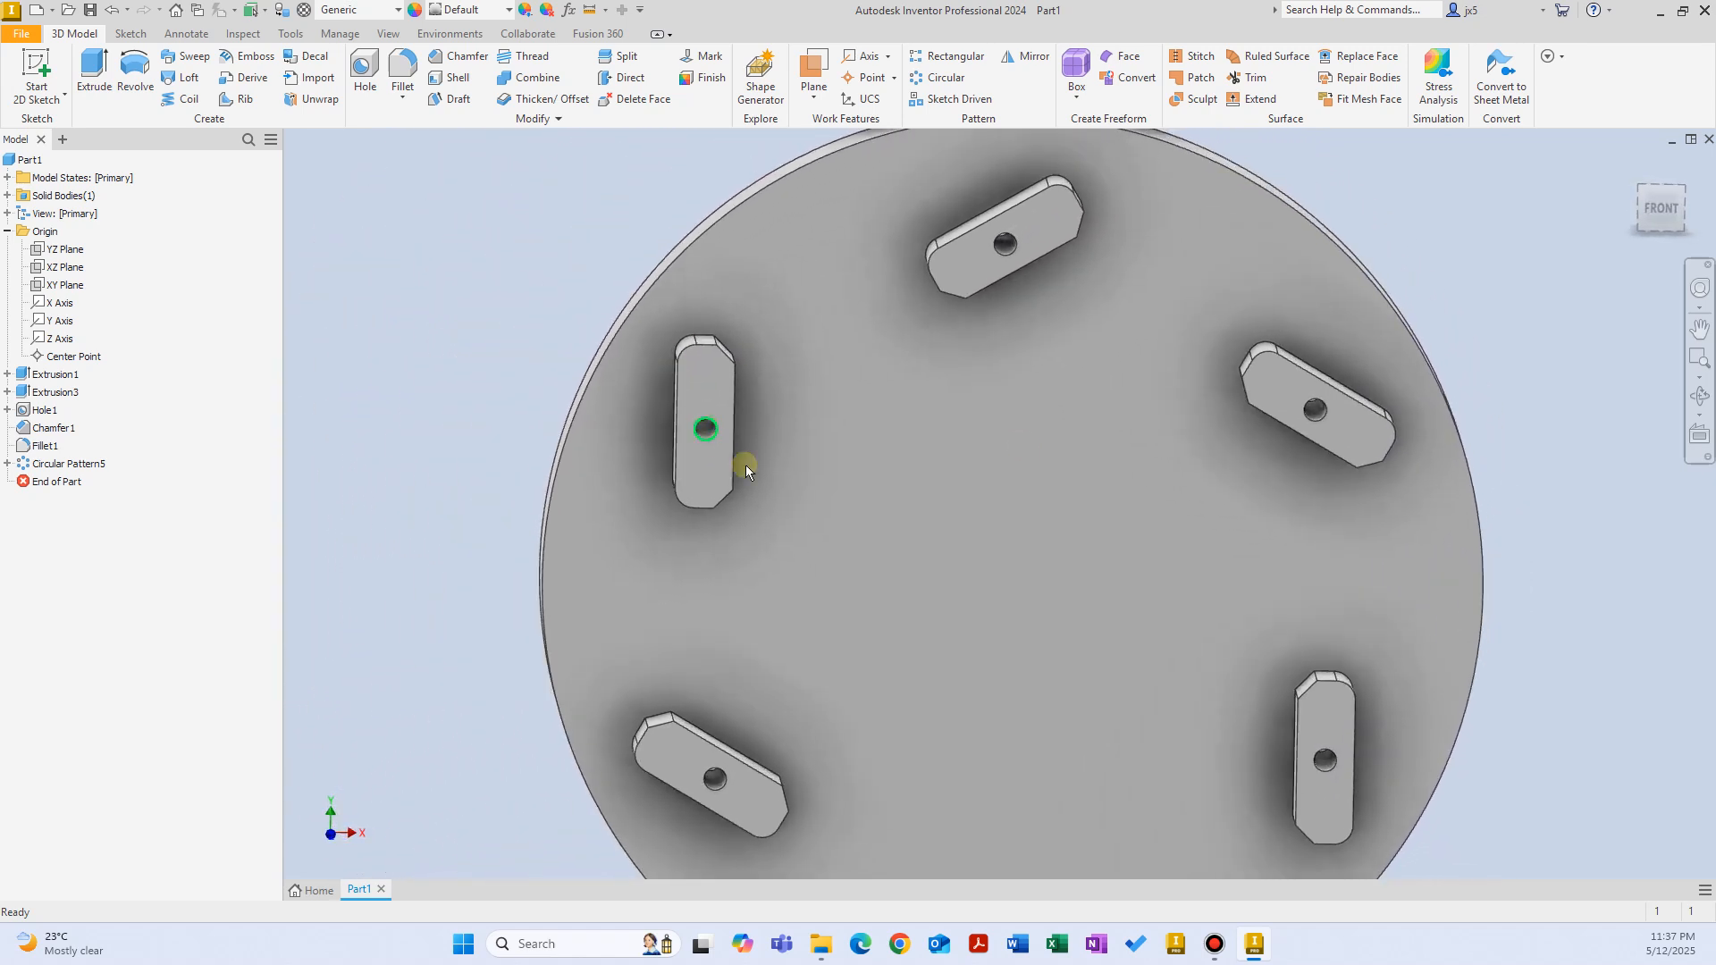
Delete all the part's features, from the disc extrusion to the circular pattern, together with their consumed sketches.
scroll(960, 324, up, 2)
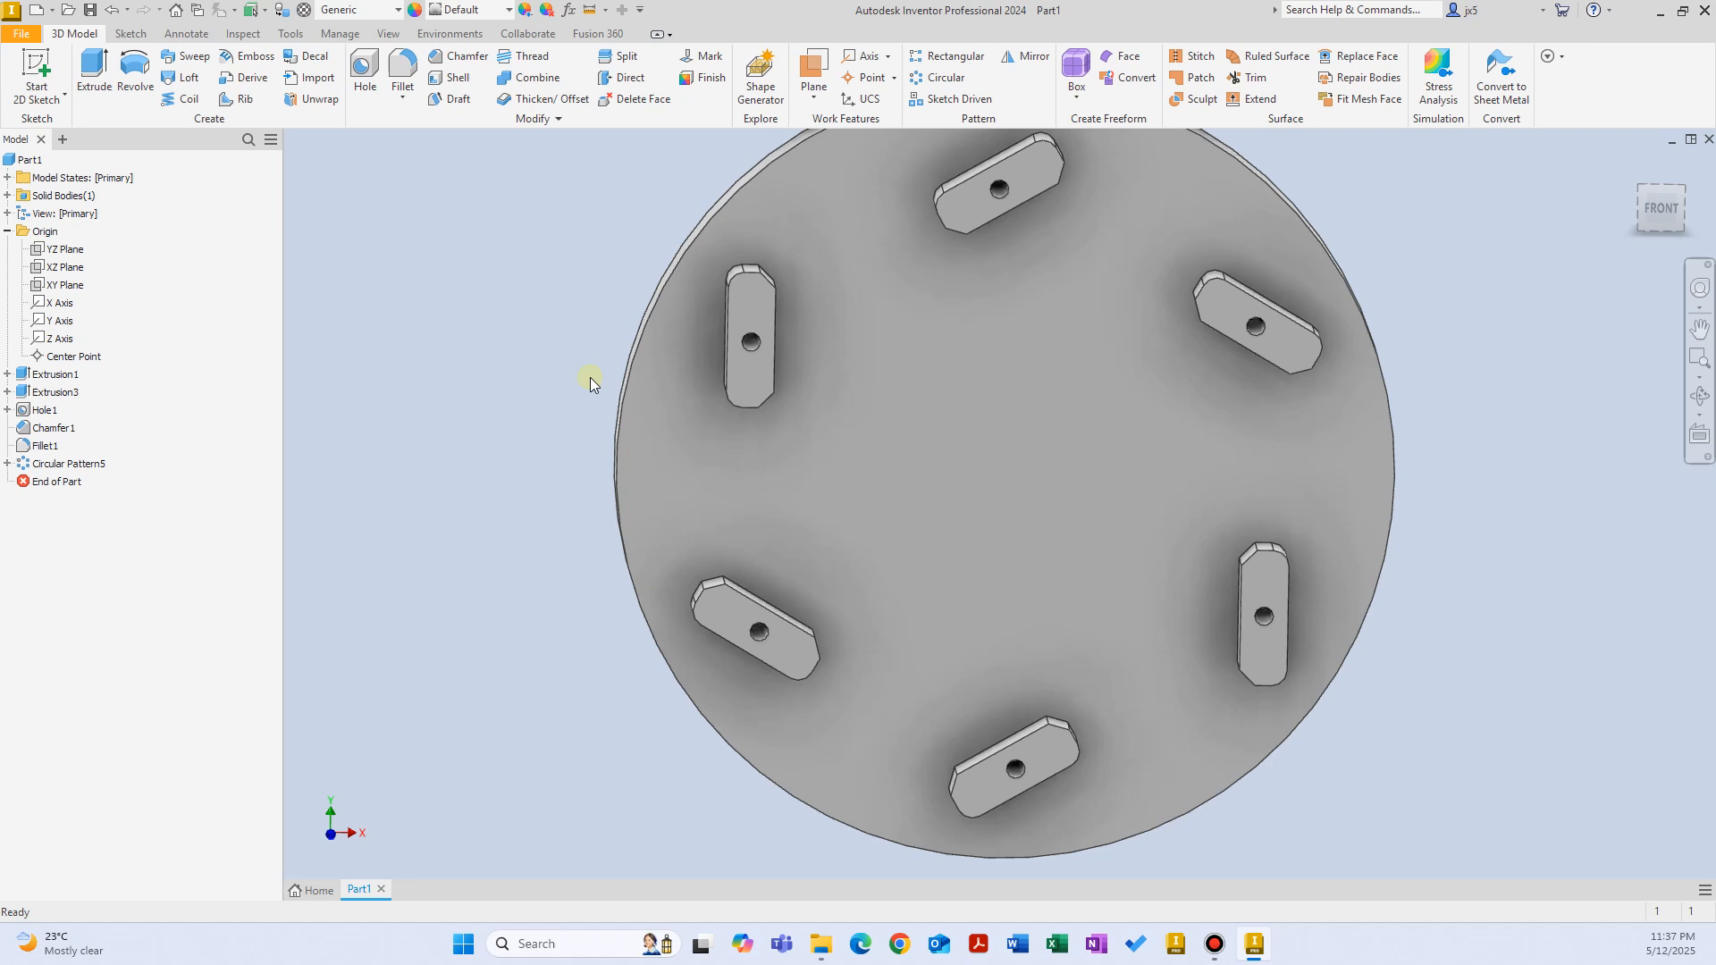
shift+middle_drag(590, 377, 733, 388)
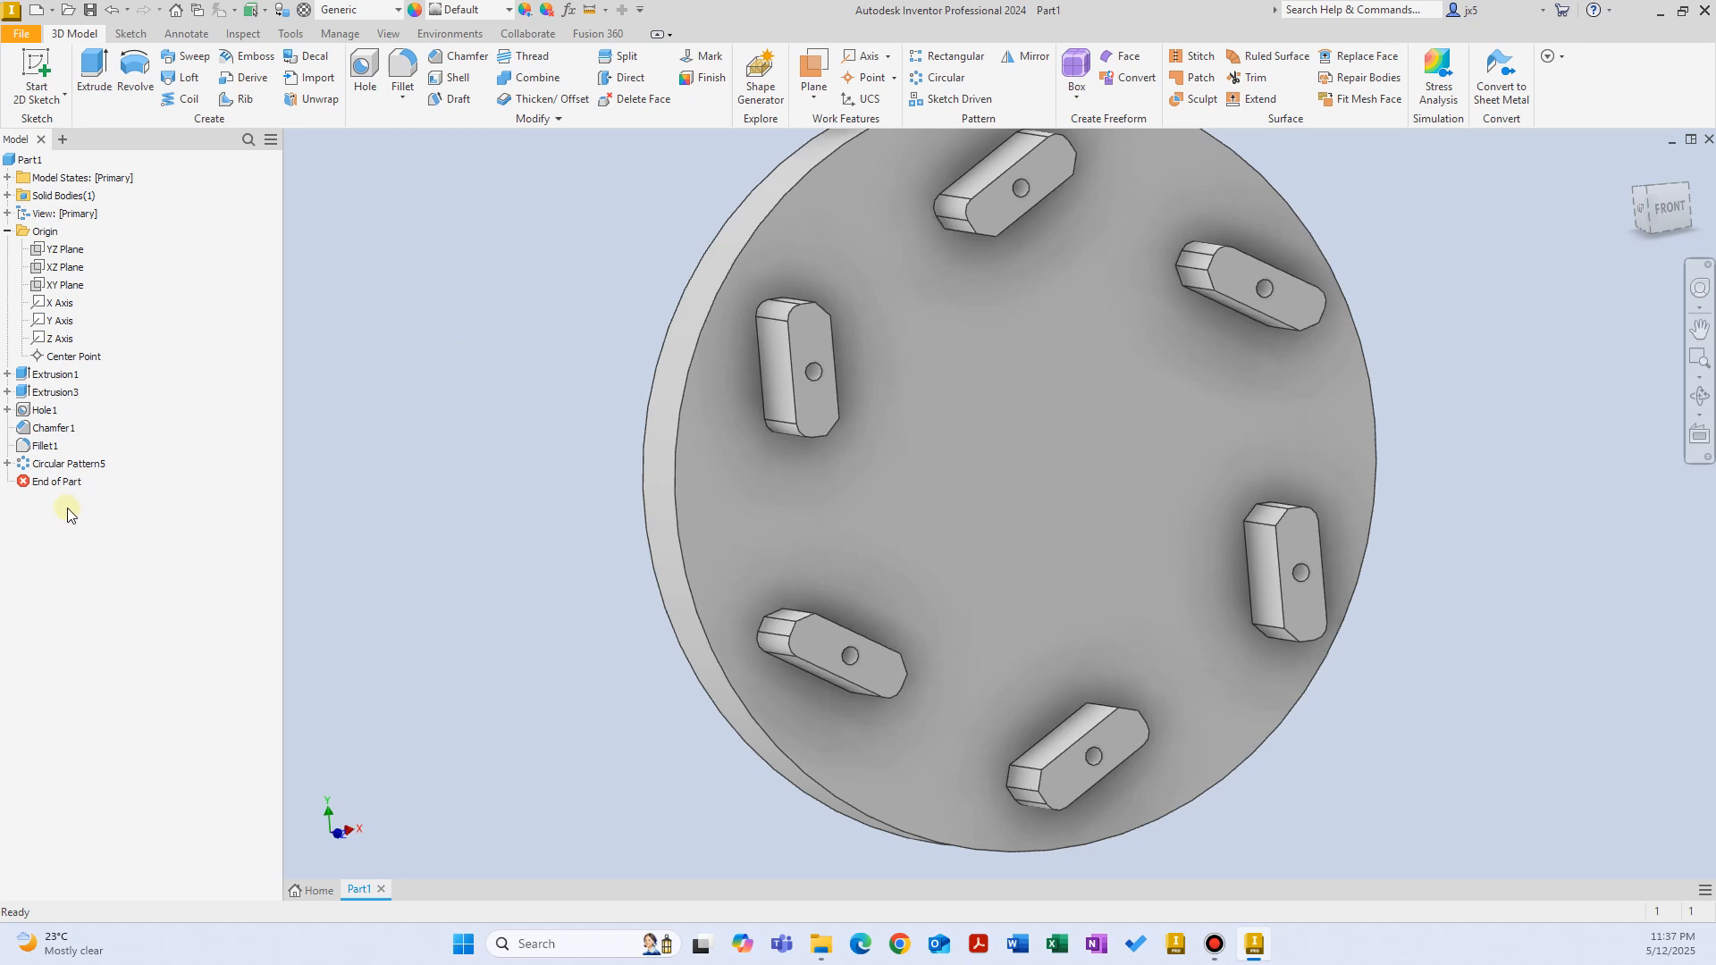
click(68, 463)
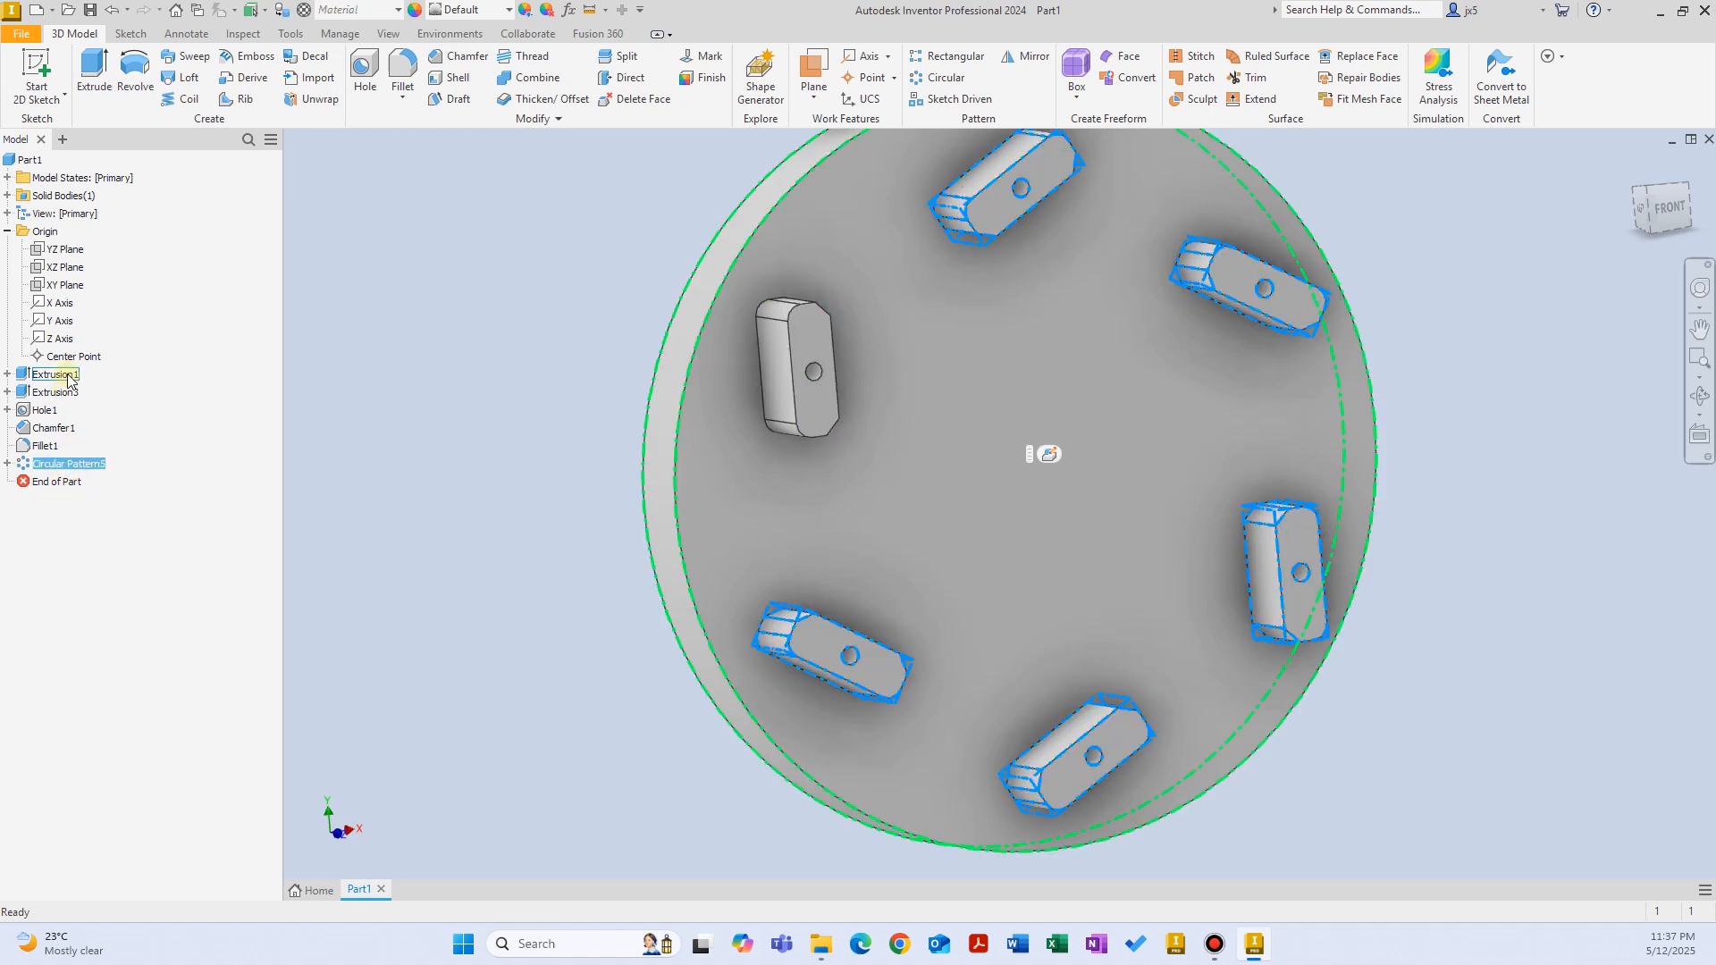
shift+click(56, 373)
key(Delete)
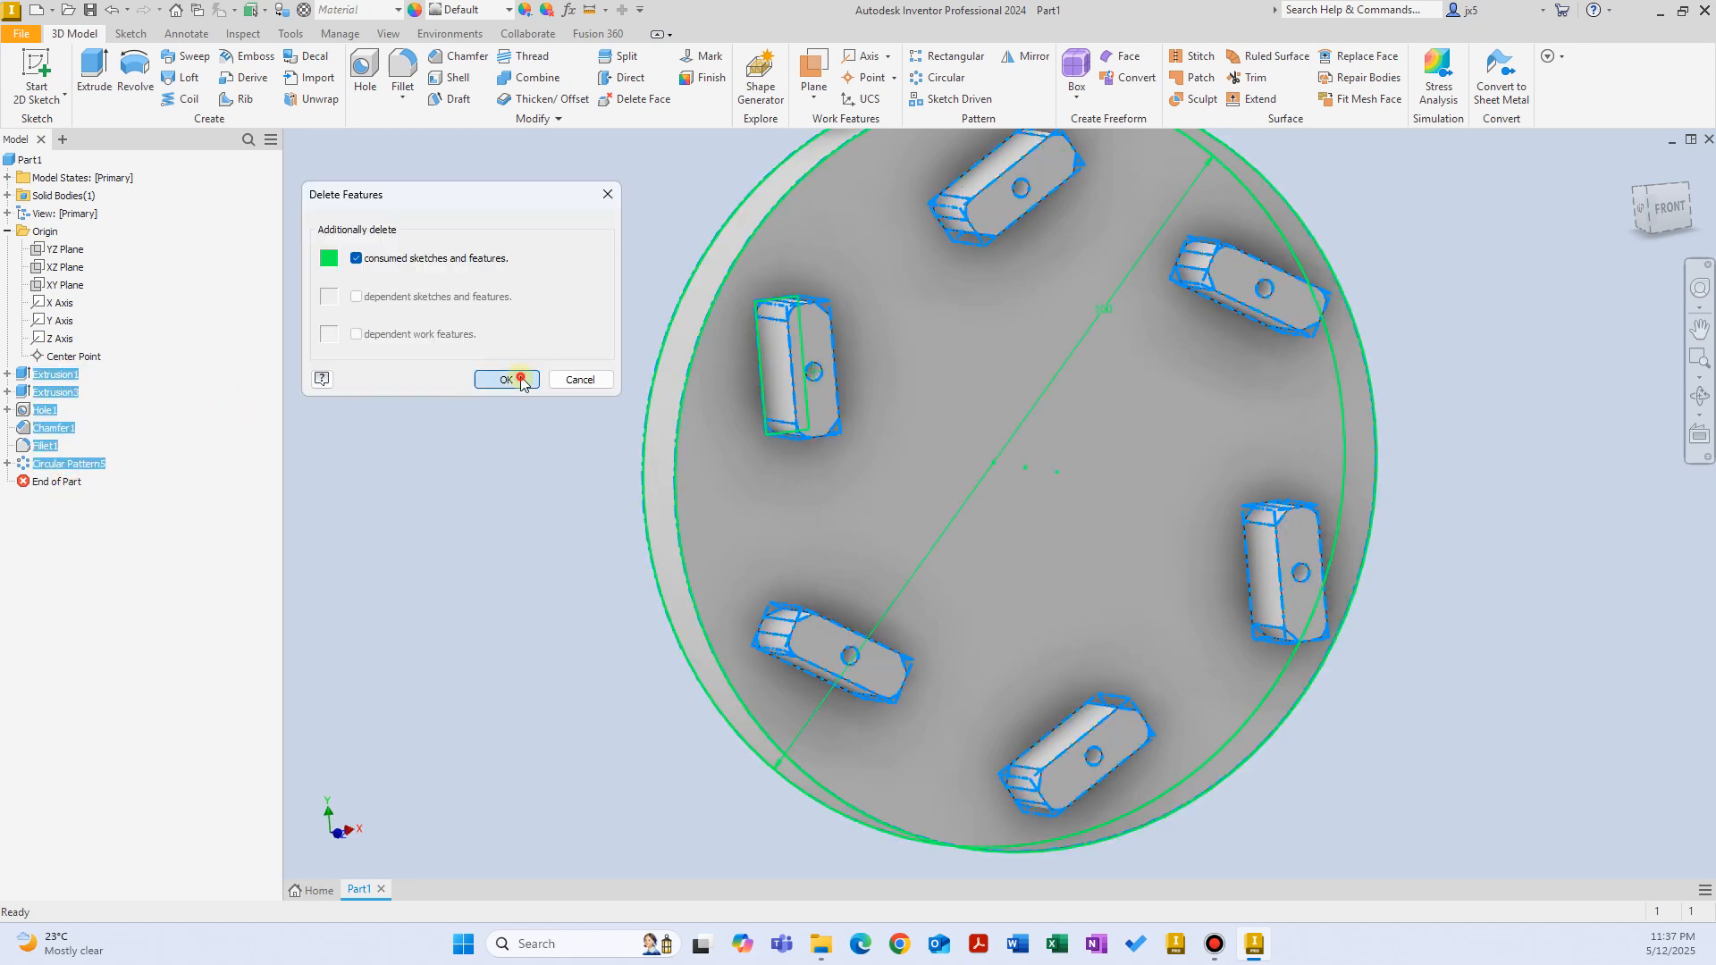
click(505, 378)
Start a new sketch on the XY plane and draw a centre-point rectangle centred on the origin.
right_click(755, 375)
click(766, 427)
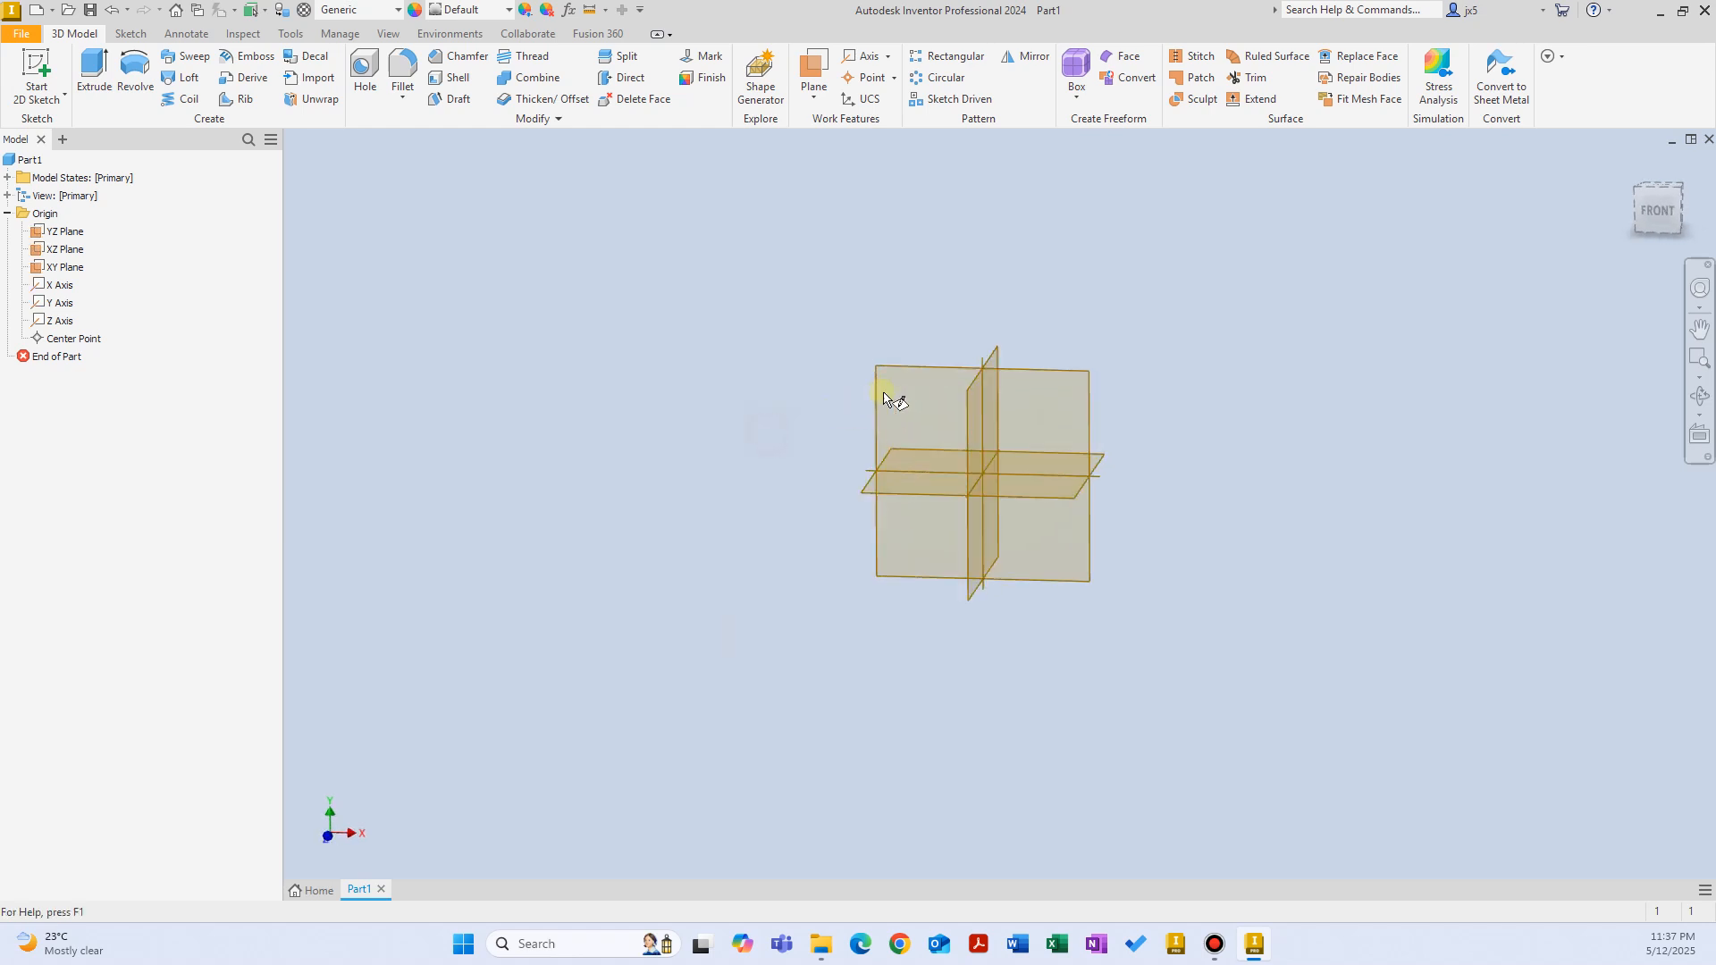
click(893, 277)
click(229, 96)
click(217, 204)
click(999, 504)
click(1296, 314)
Dimension the rectangle 100 mm wide and 80 mm high, and finish the sketch.
right_click(1207, 234)
click(1234, 252)
click(1153, 314)
click(1134, 243)
text(100)
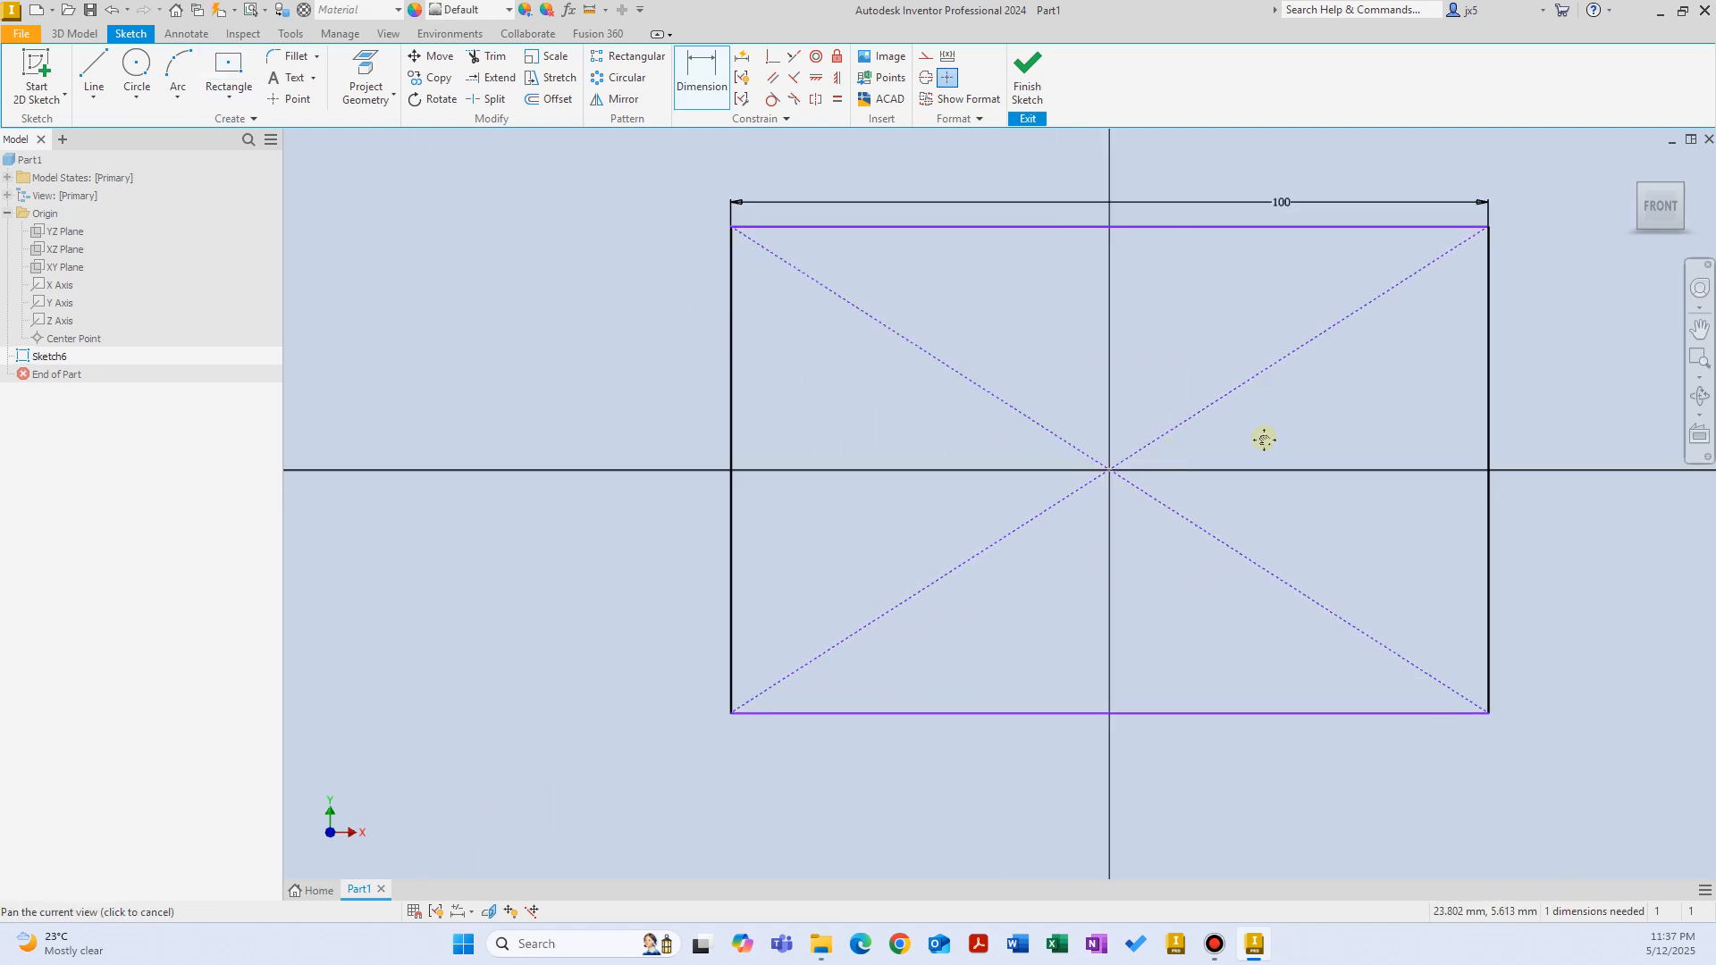
click(1079, 437)
click(1152, 421)
text(80)
key(Return)
right_click(1226, 266)
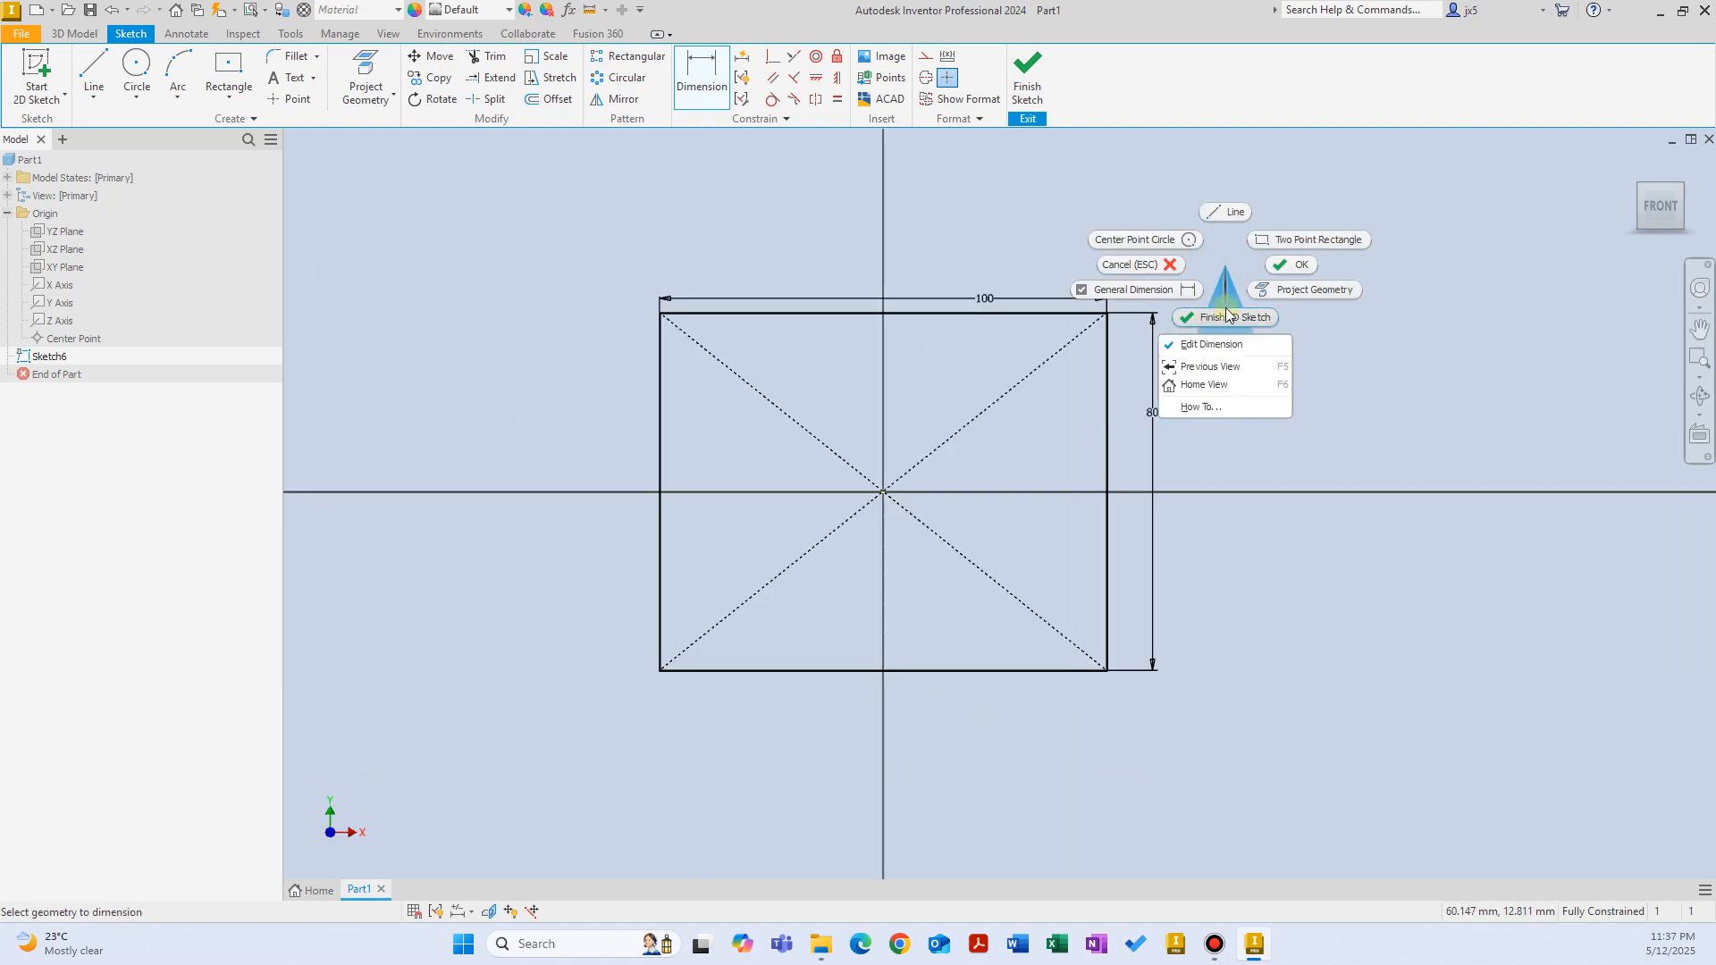
click(1226, 315)
Extrude the 100 by 80 mm rectangle into a solid plate.
right_click(1069, 295)
click(1113, 272)
click(1200, 511)
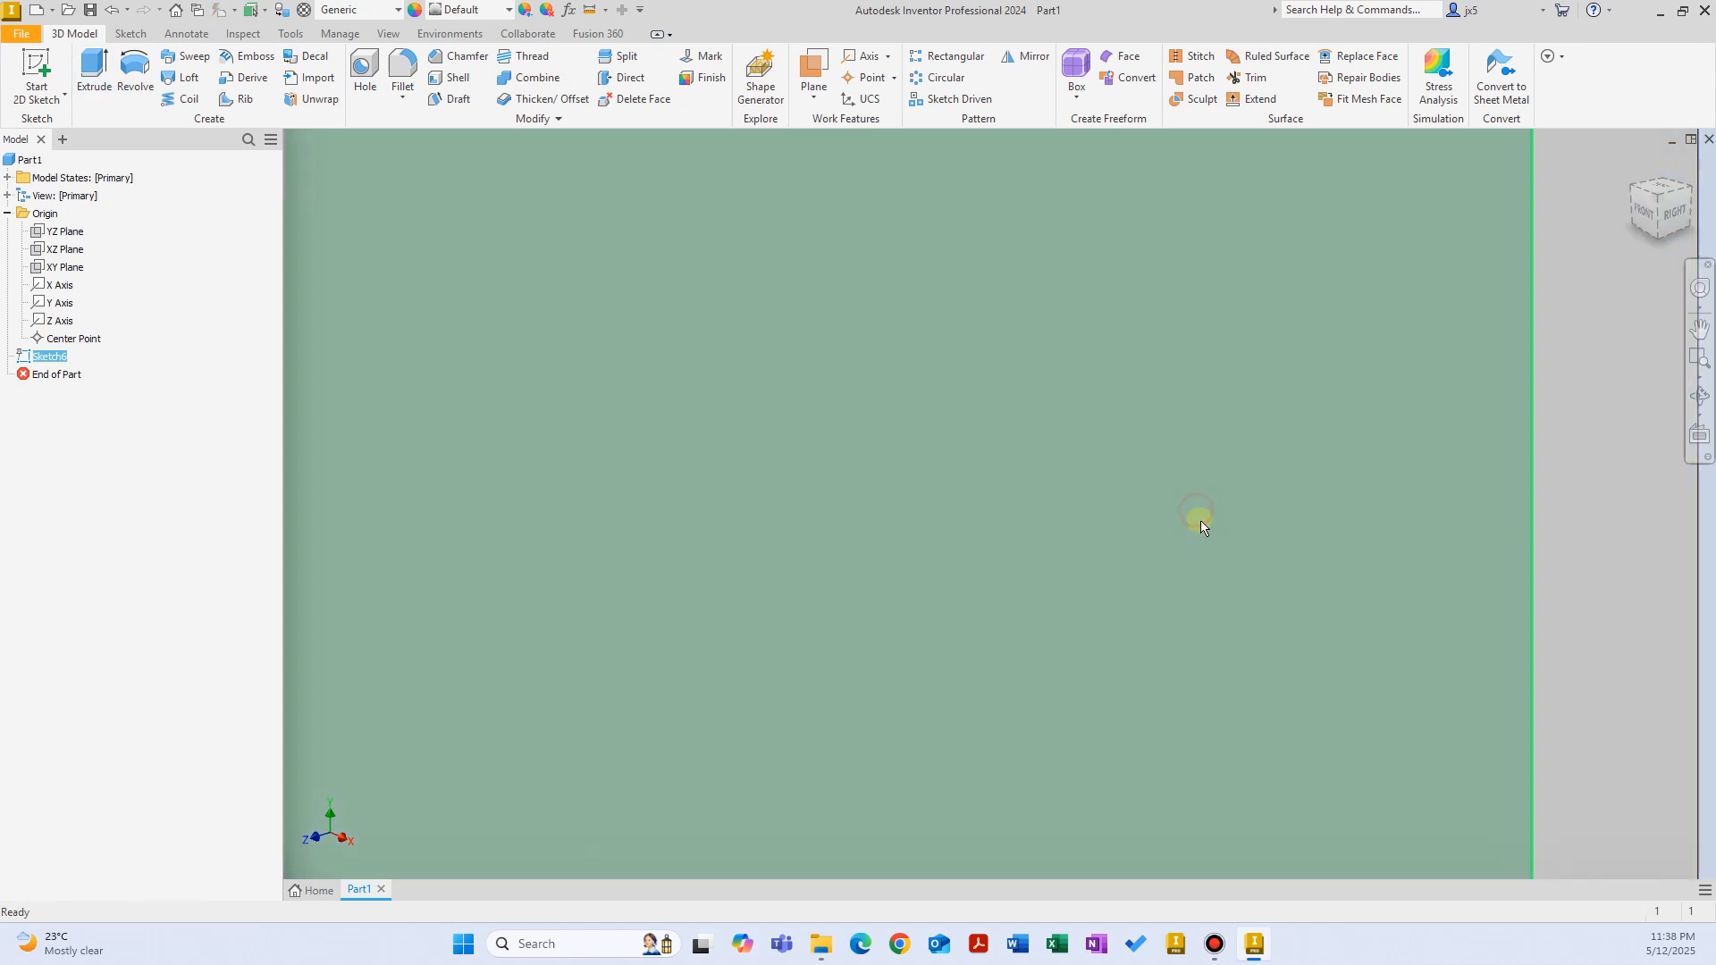
Sketch an upright centre-point rectangle on the plate's front face, centred on the horizontal axis left of the origin.
right_click(1366, 443)
click(1433, 364)
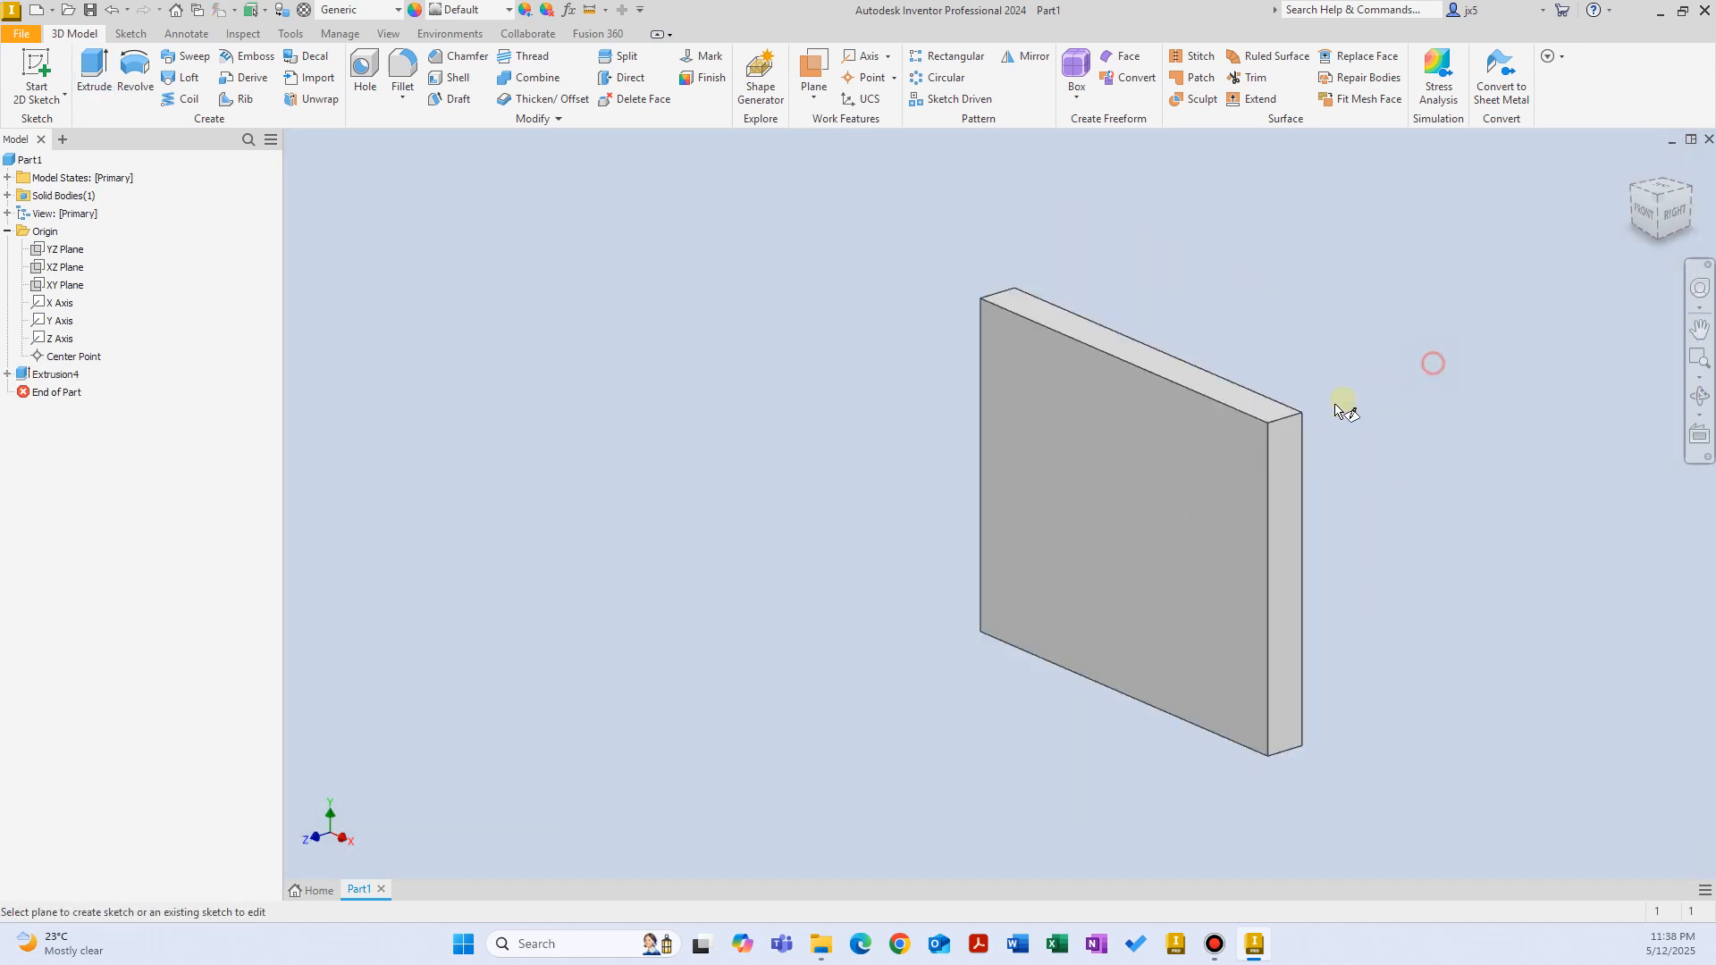
click(1153, 495)
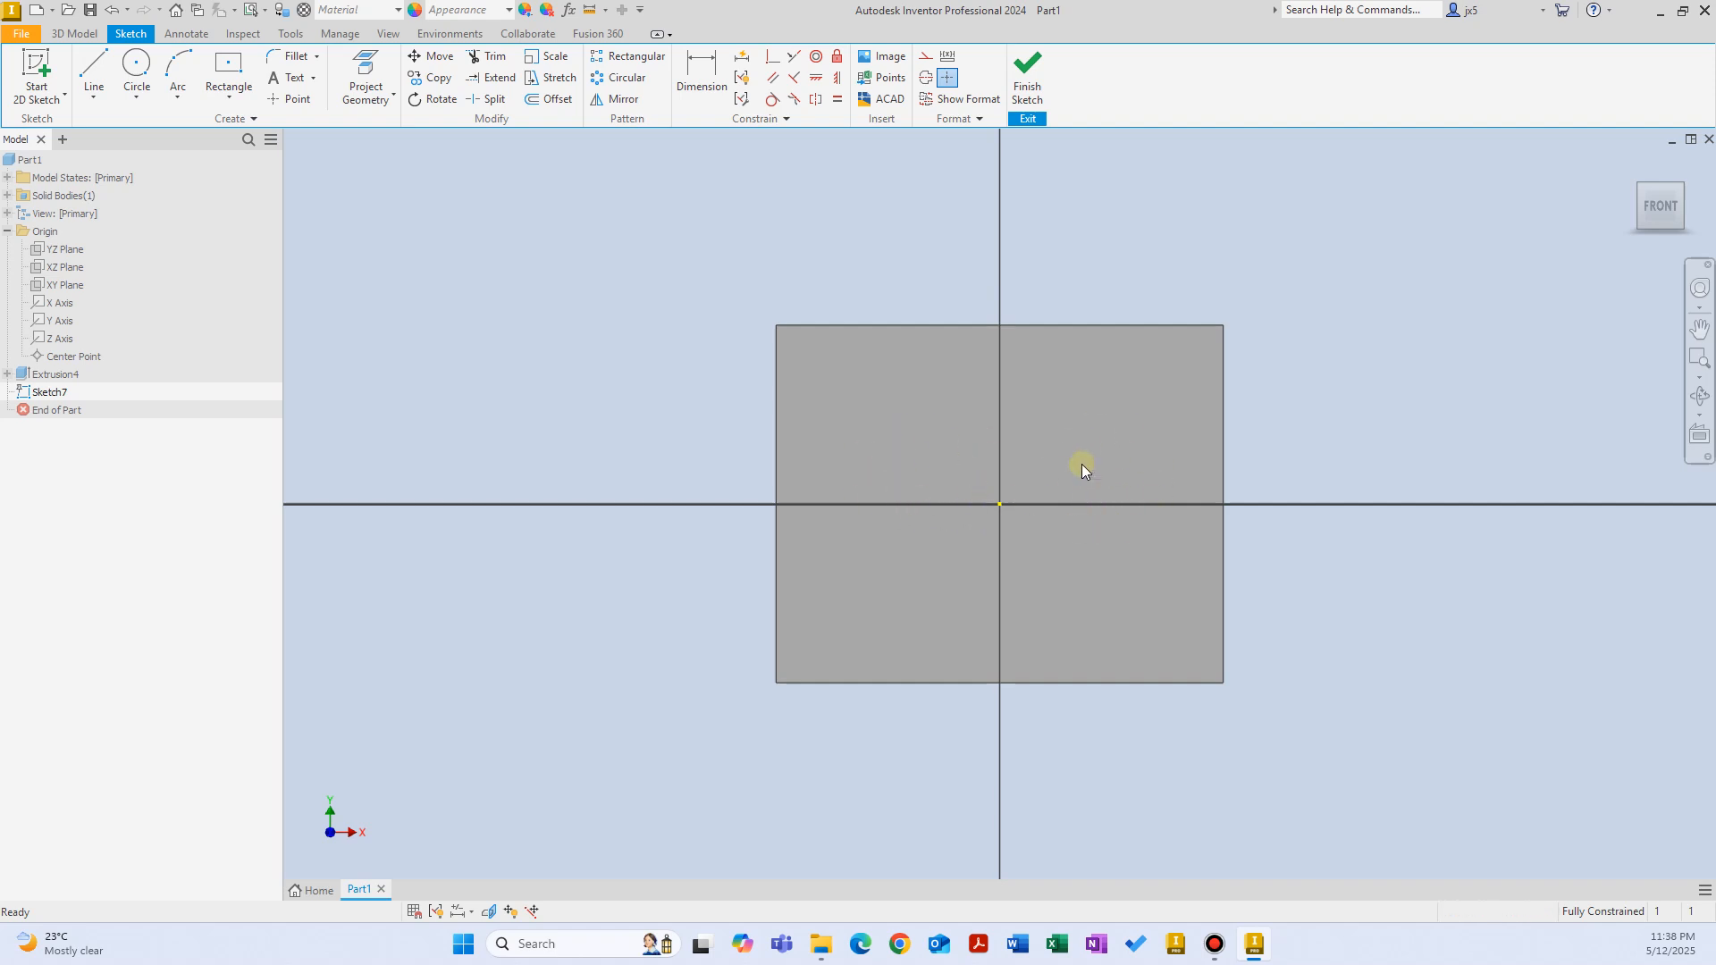
click(228, 72)
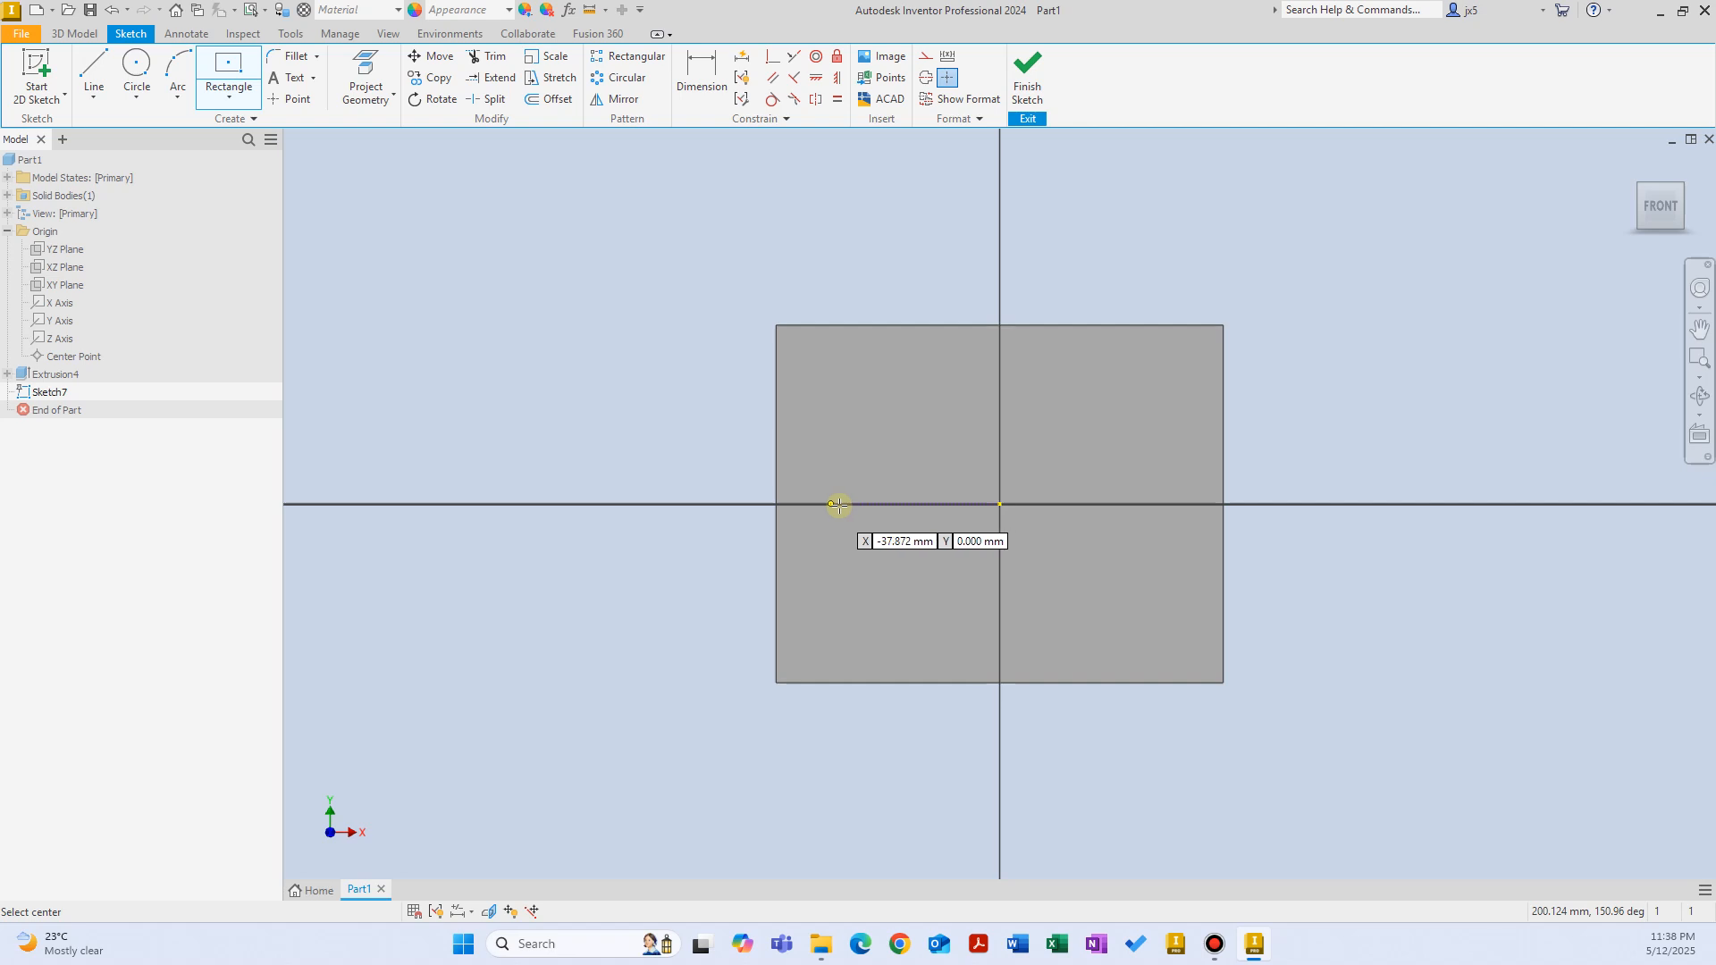
click(867, 504)
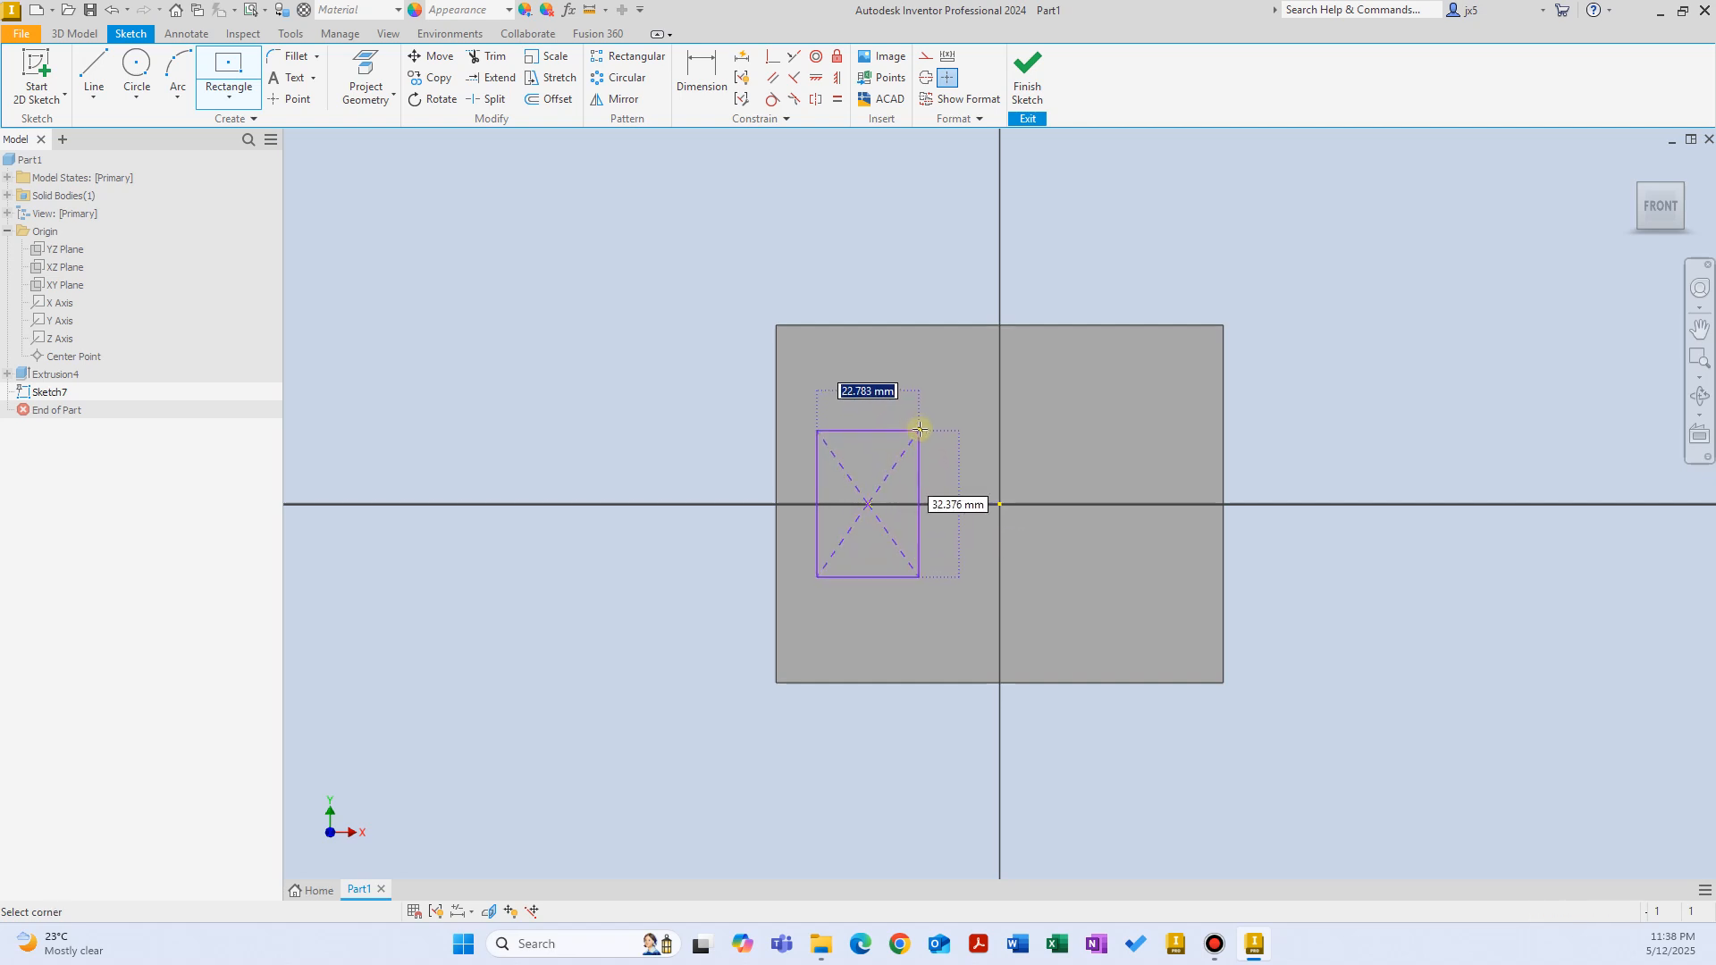
click(923, 401)
key(Escape)
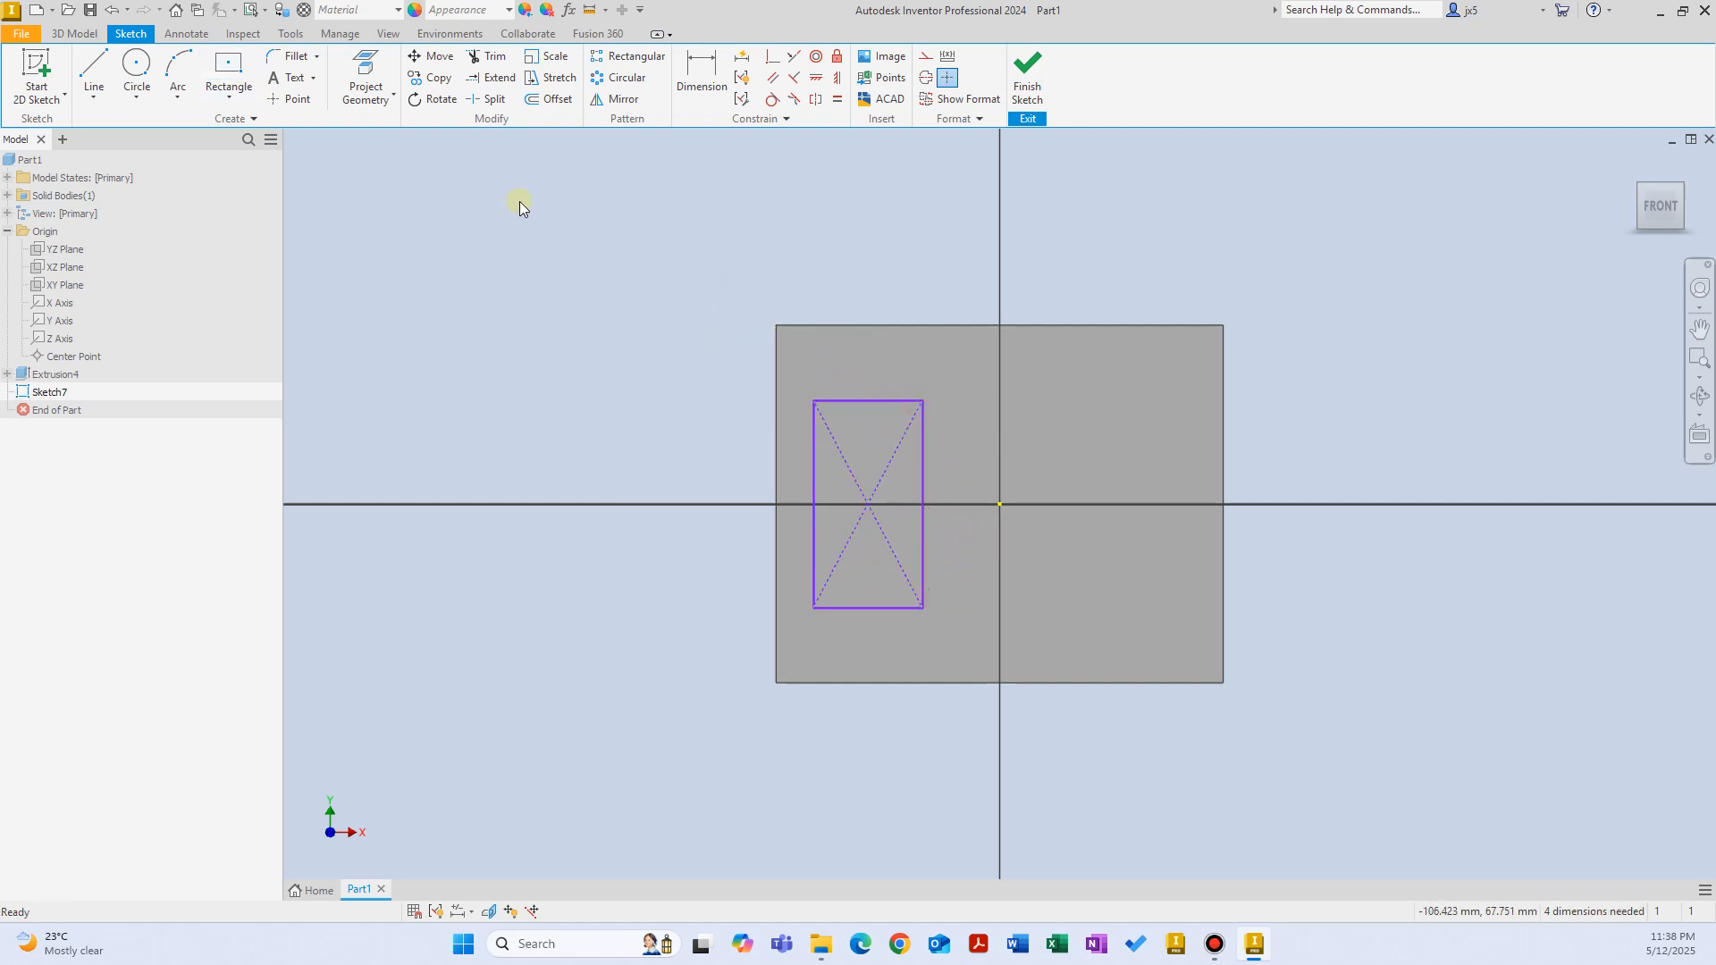
Finish the sketch and extrude the upright rectangle 20 mm outward, joined to the plate as a block.
click(1035, 71)
right_click(925, 213)
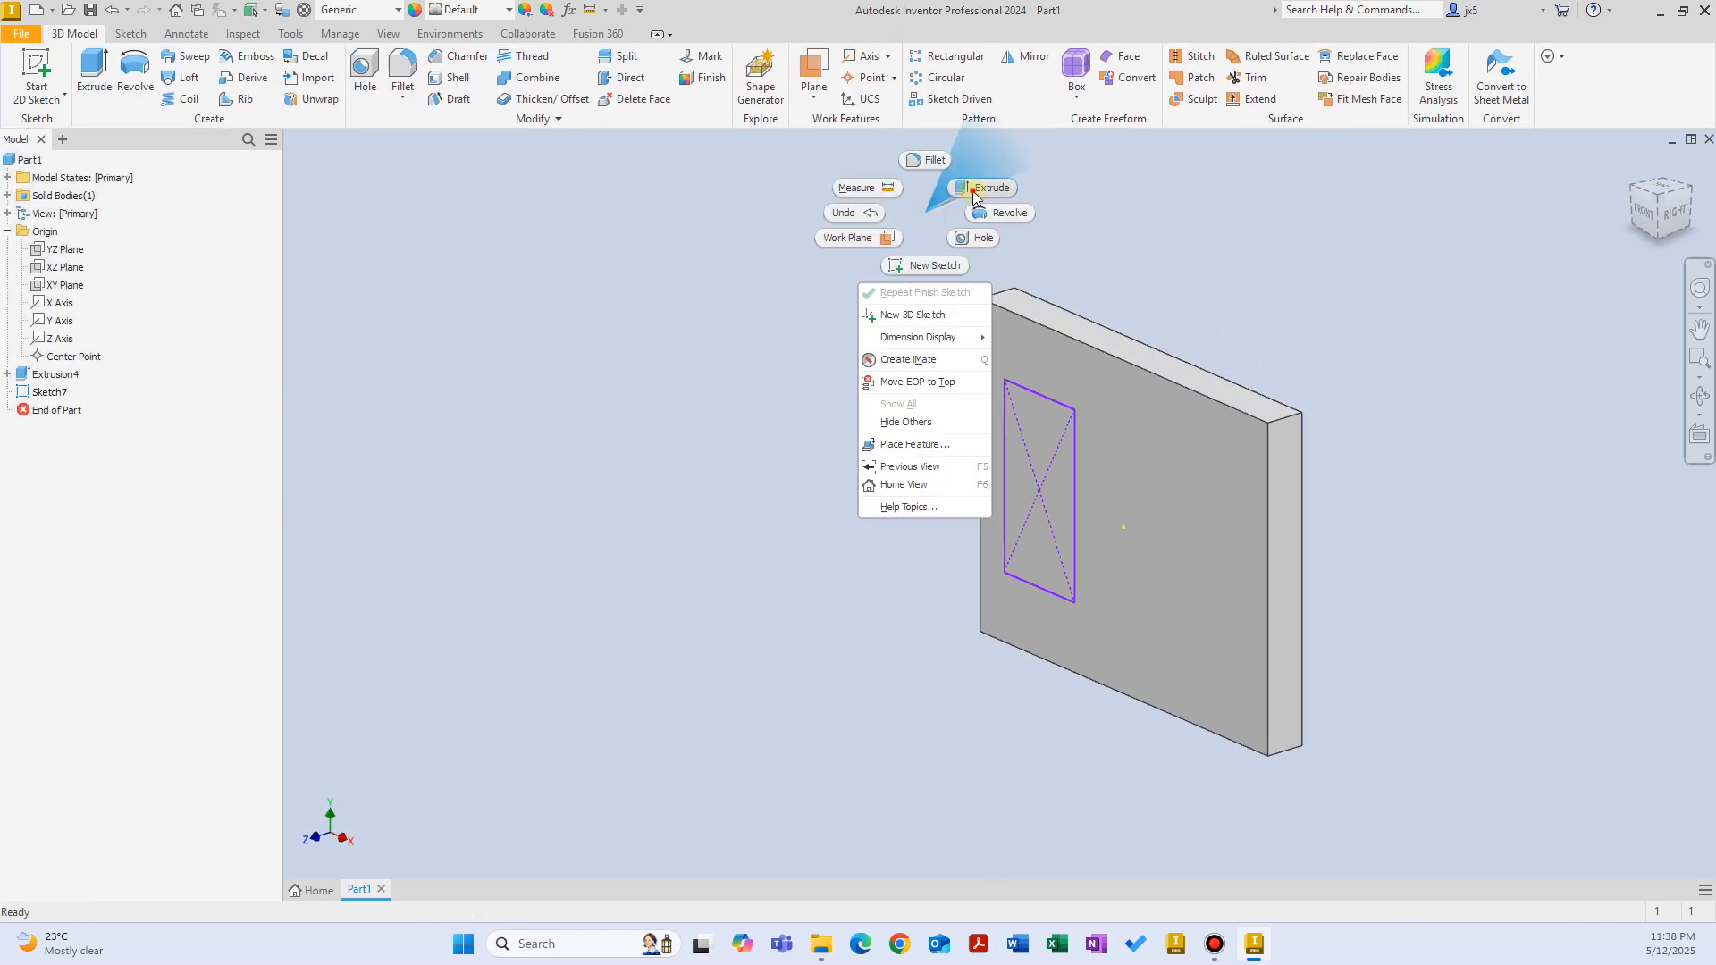
click(979, 188)
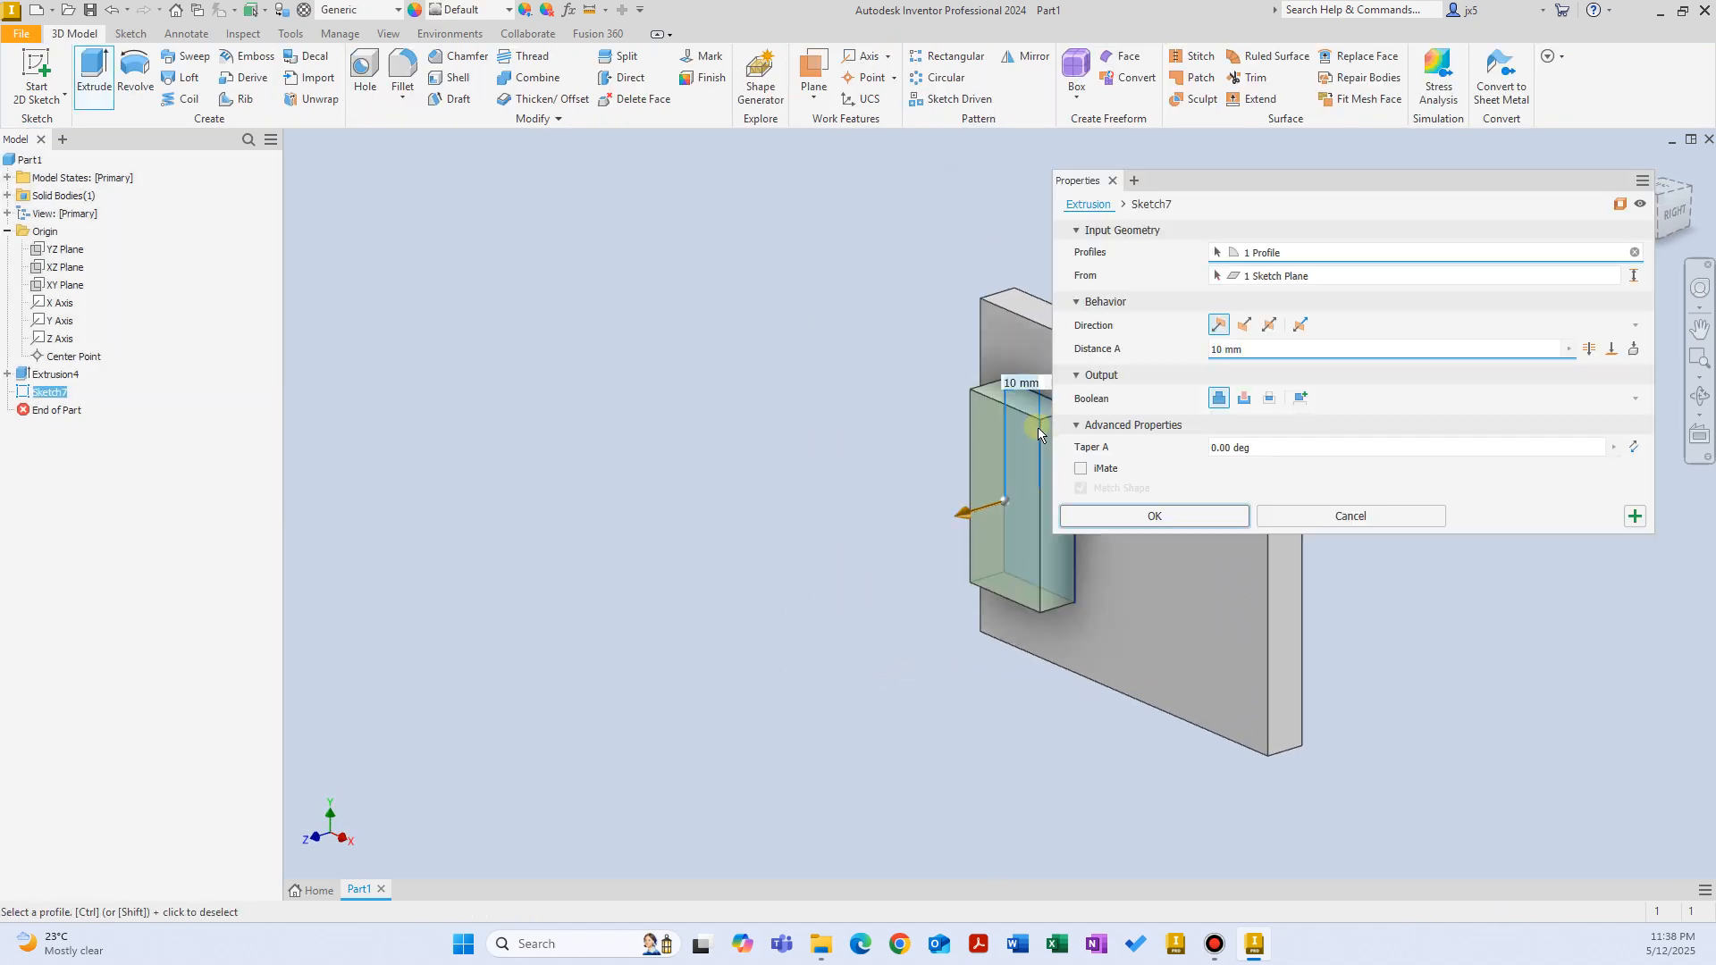
text(2)
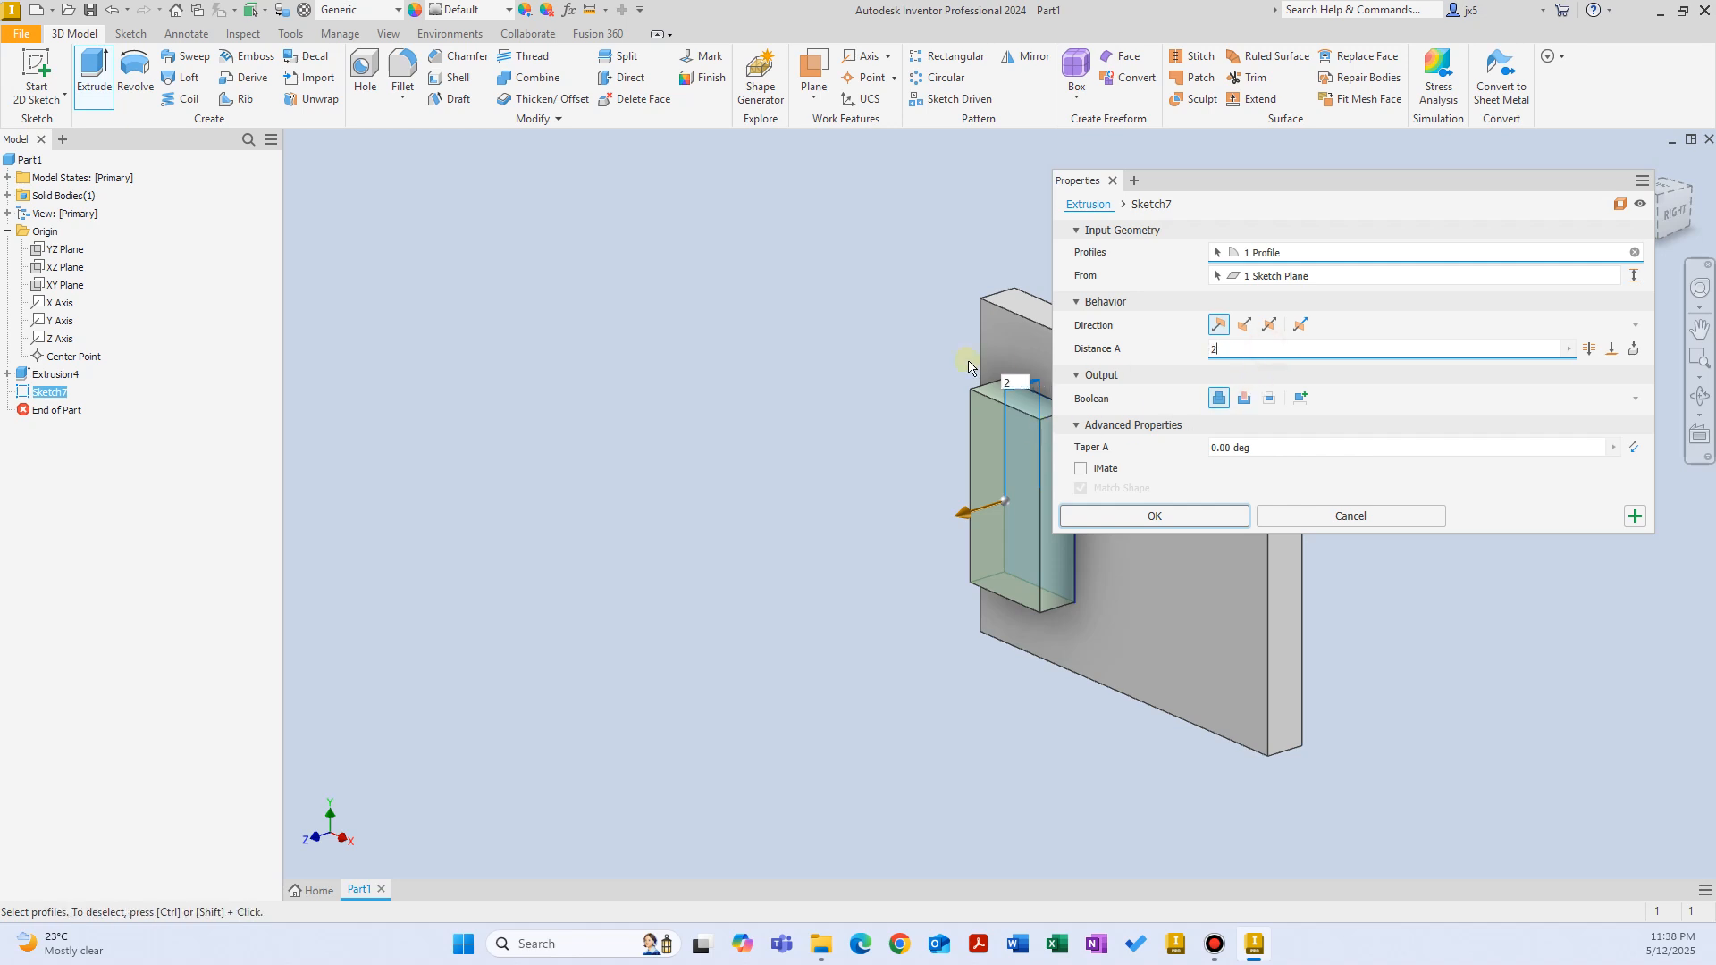
shift+middle_drag(1091, 397, 884, 429)
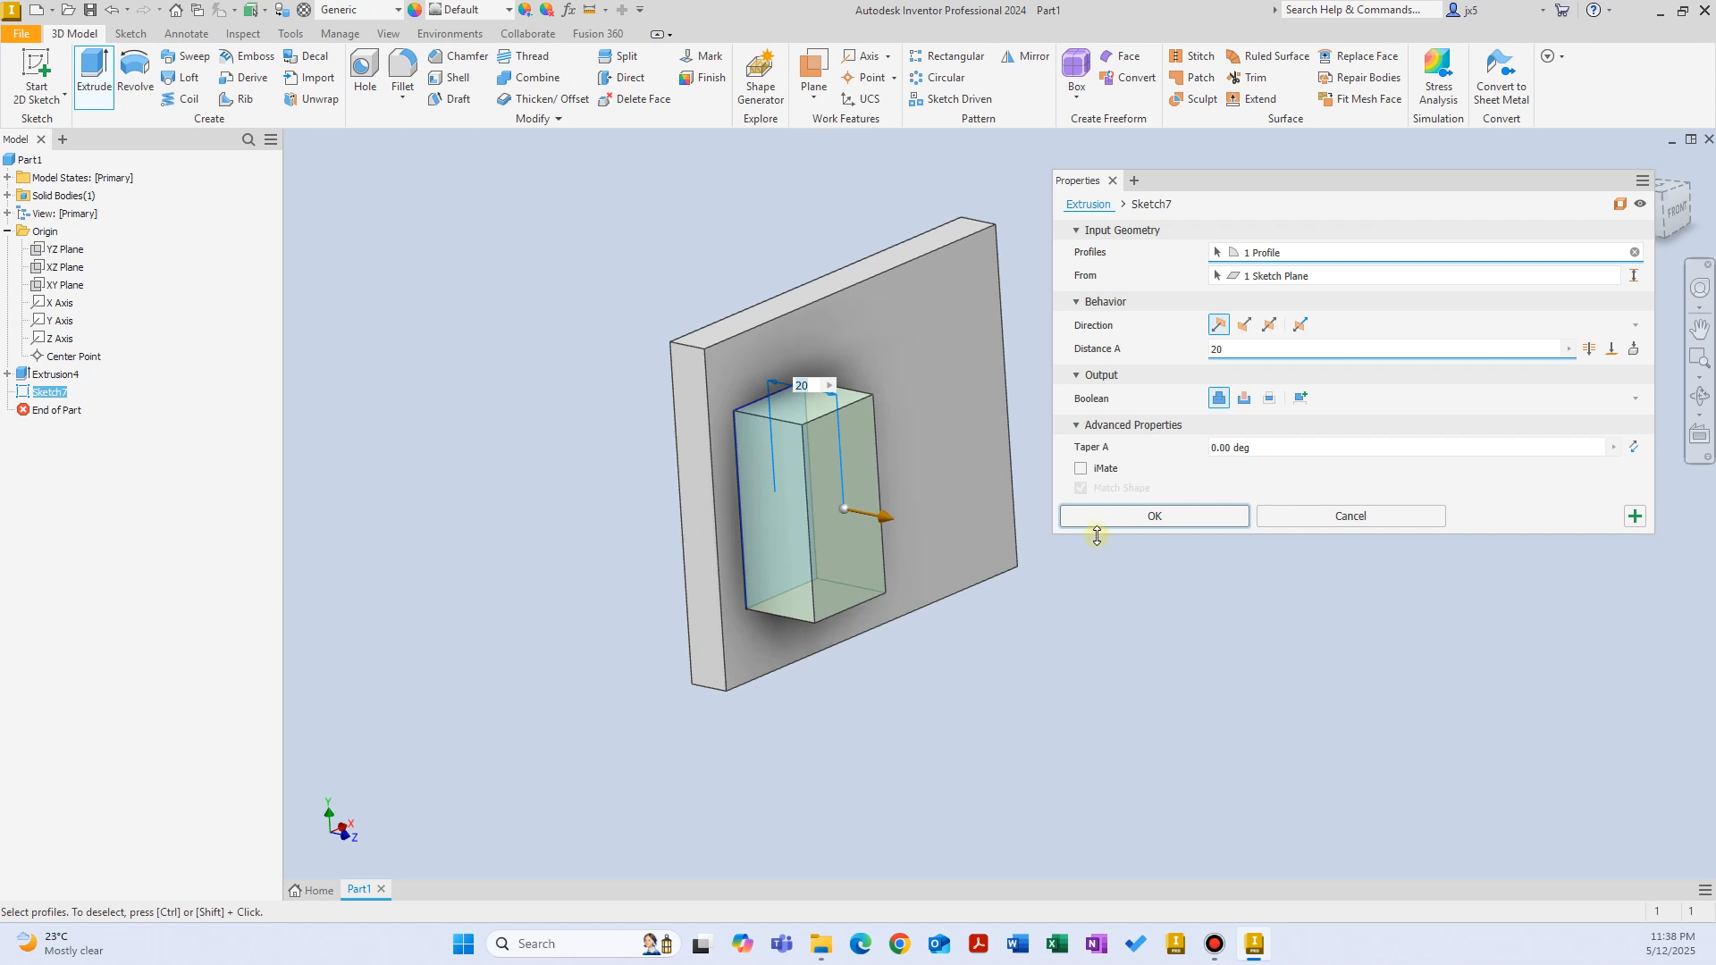
click(1098, 522)
Chamfer the block's long outer edge facing the plate's centre with a 10 mm distance.
shift+middle_drag(500, 413, 429, 206)
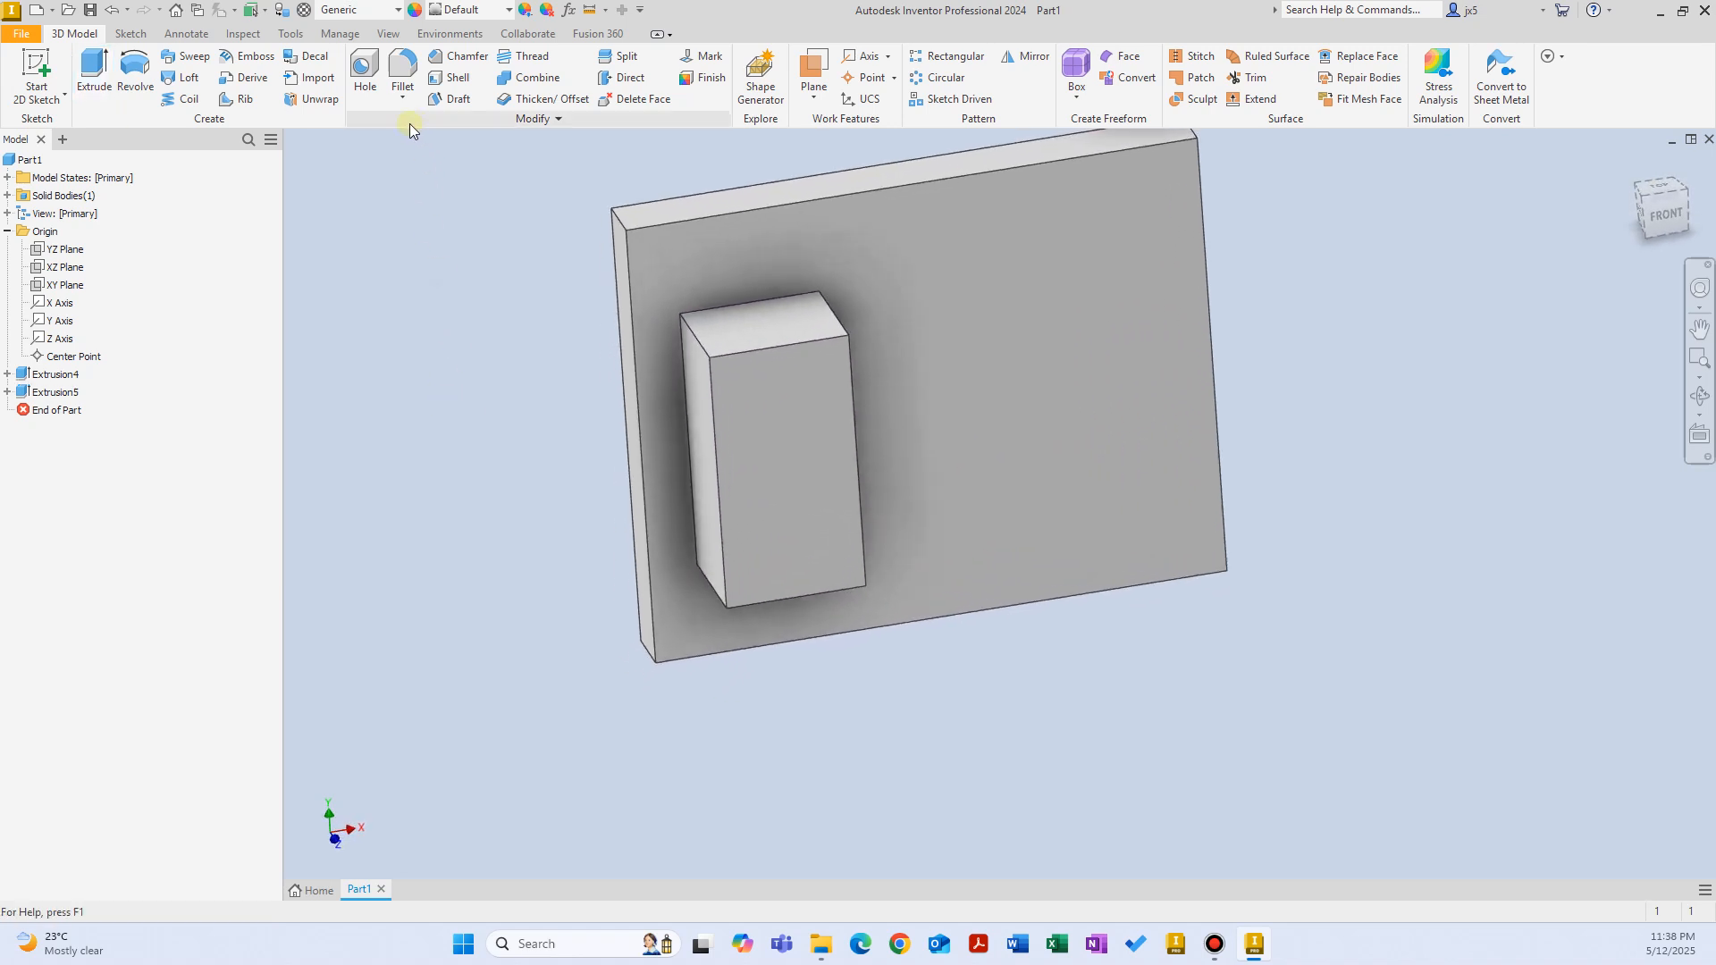
shift+middle_drag(416, 124, 398, 59)
click(459, 57)
click(794, 392)
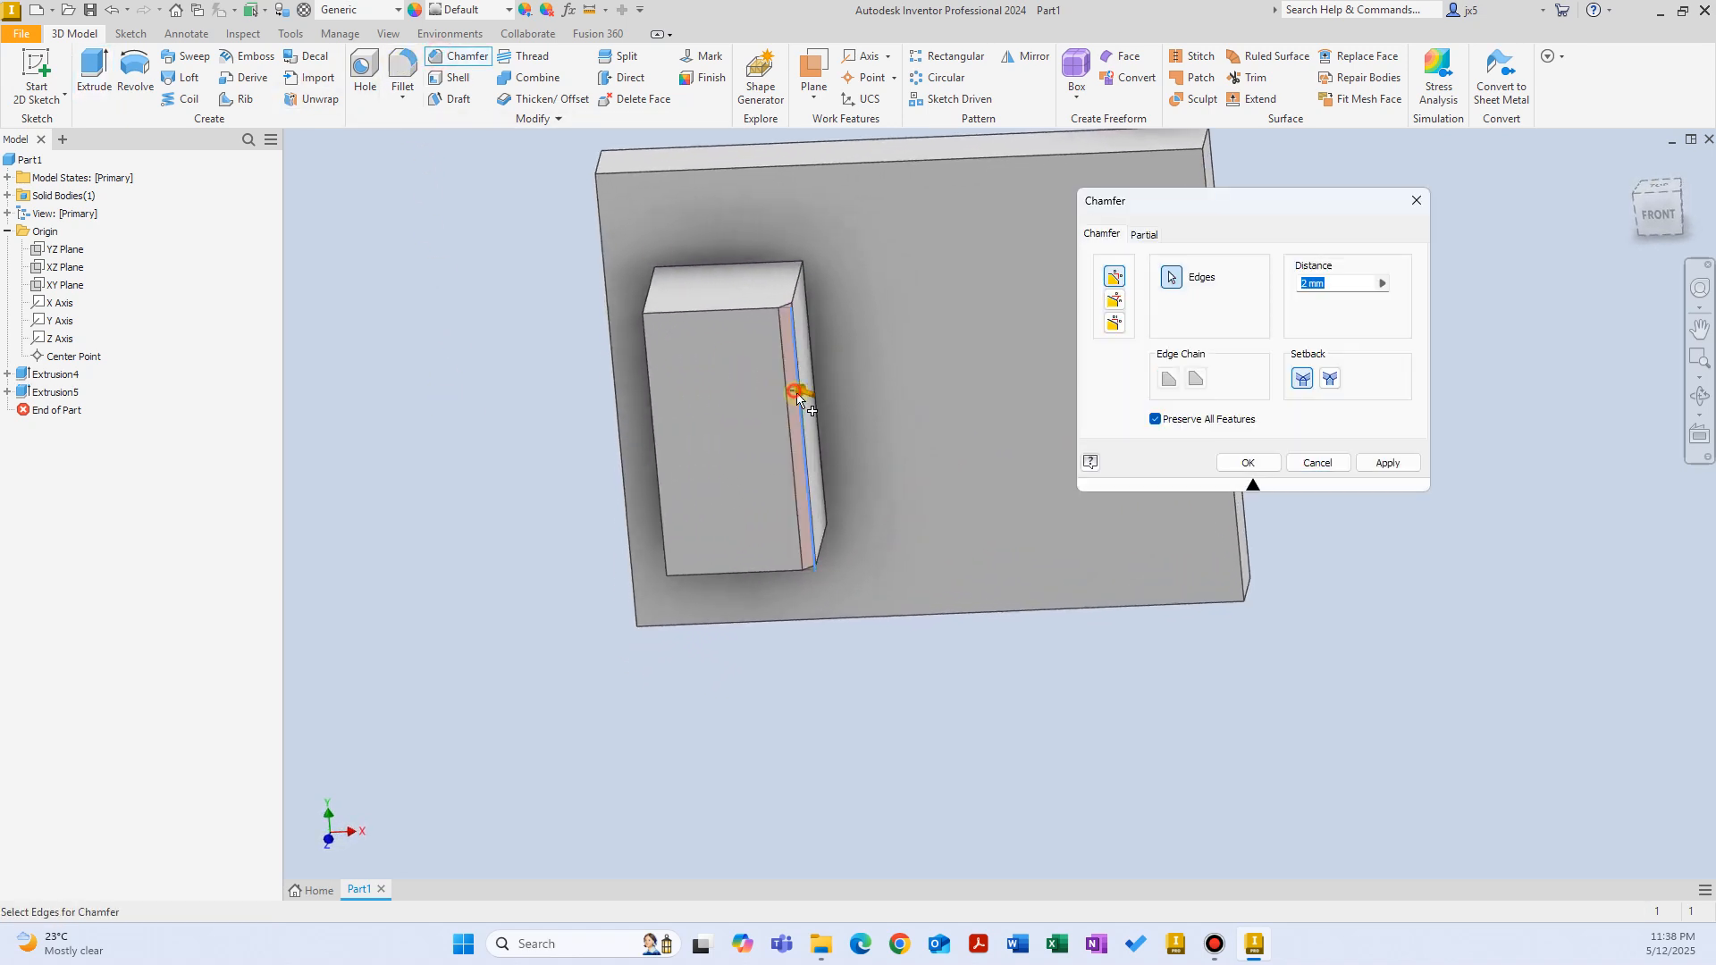
click(1344, 284)
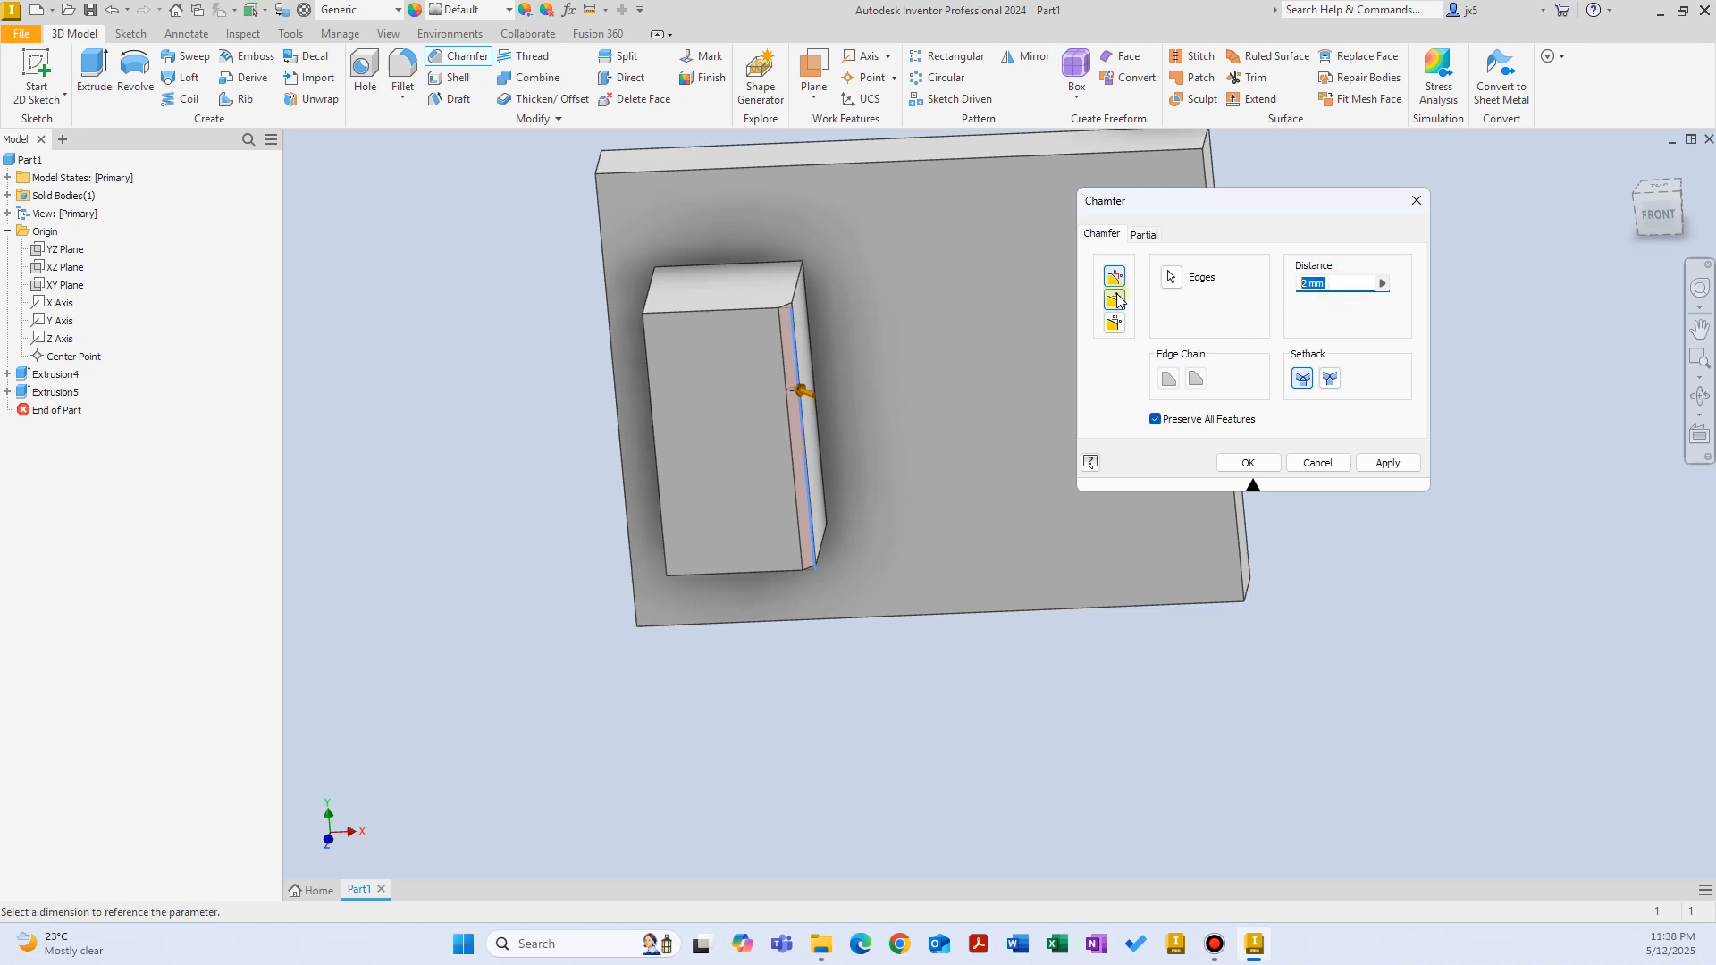
text(10)
click(1374, 463)
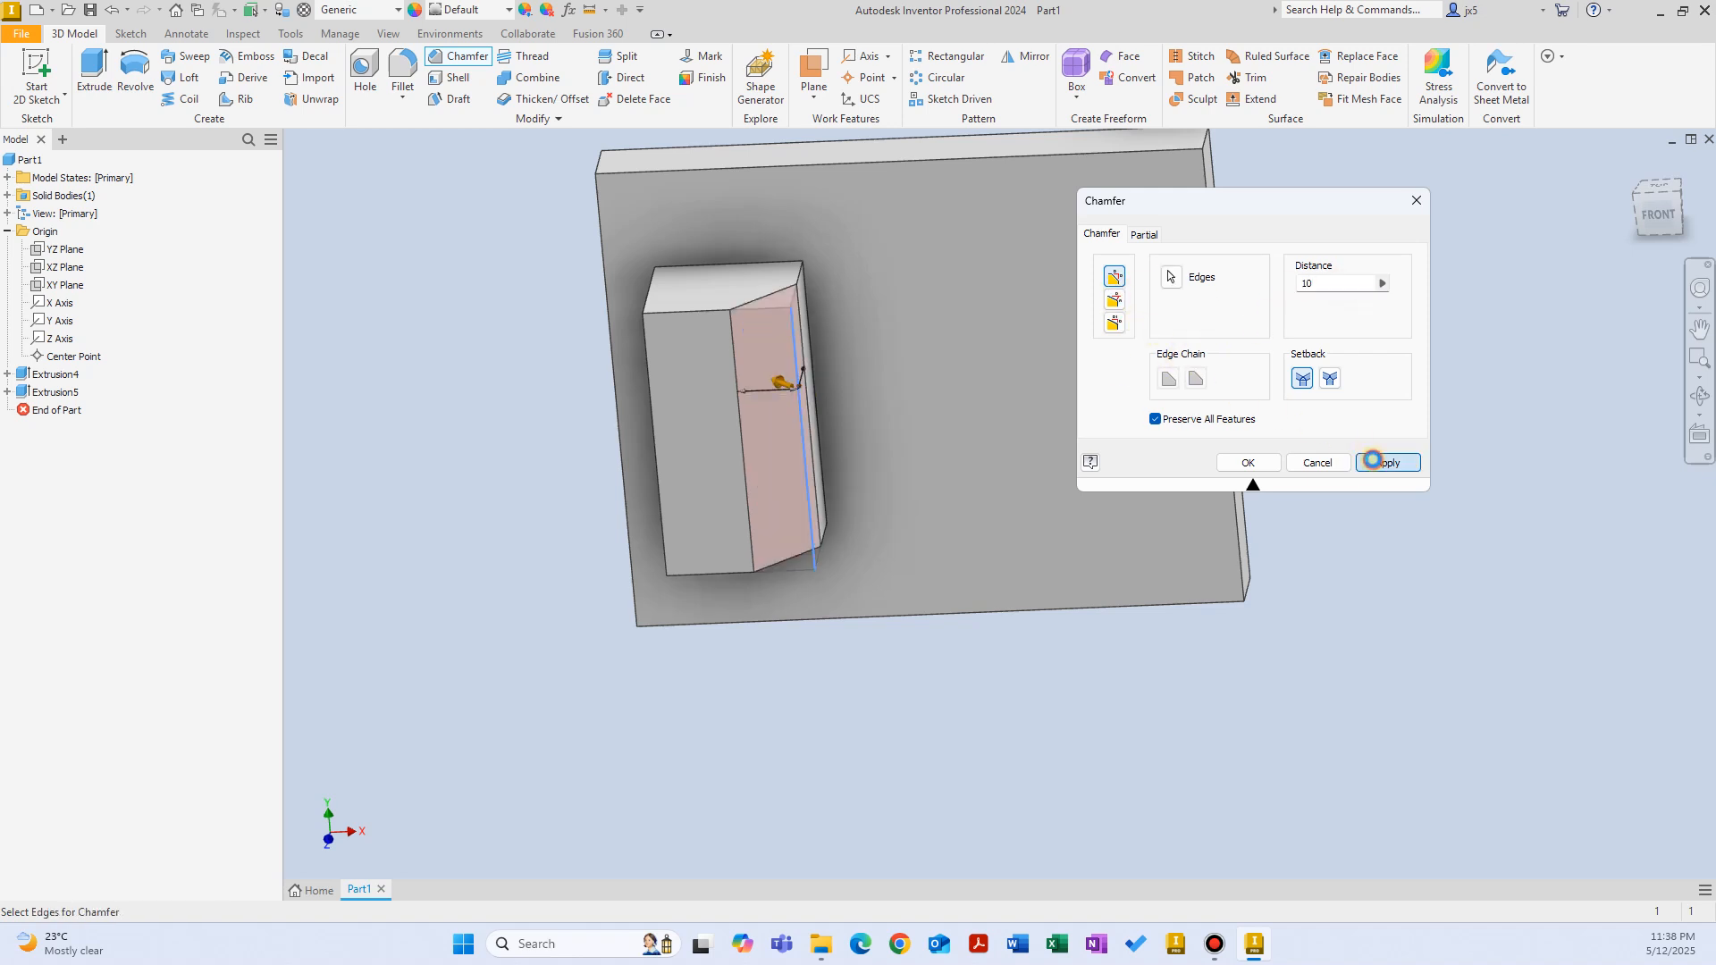
click(1344, 458)
Start a hole on the block's flat outer face beside the chamfer and terminate it at the plate's front face.
scroll(1072, 420, up, 2)
shift+middle_drag(974, 429, 858, 358)
scroll(858, 357, up, 2)
shift+middle_drag(619, 234, 483, 143)
click(390, 65)
click(370, 65)
scroll(1005, 500, down, 3)
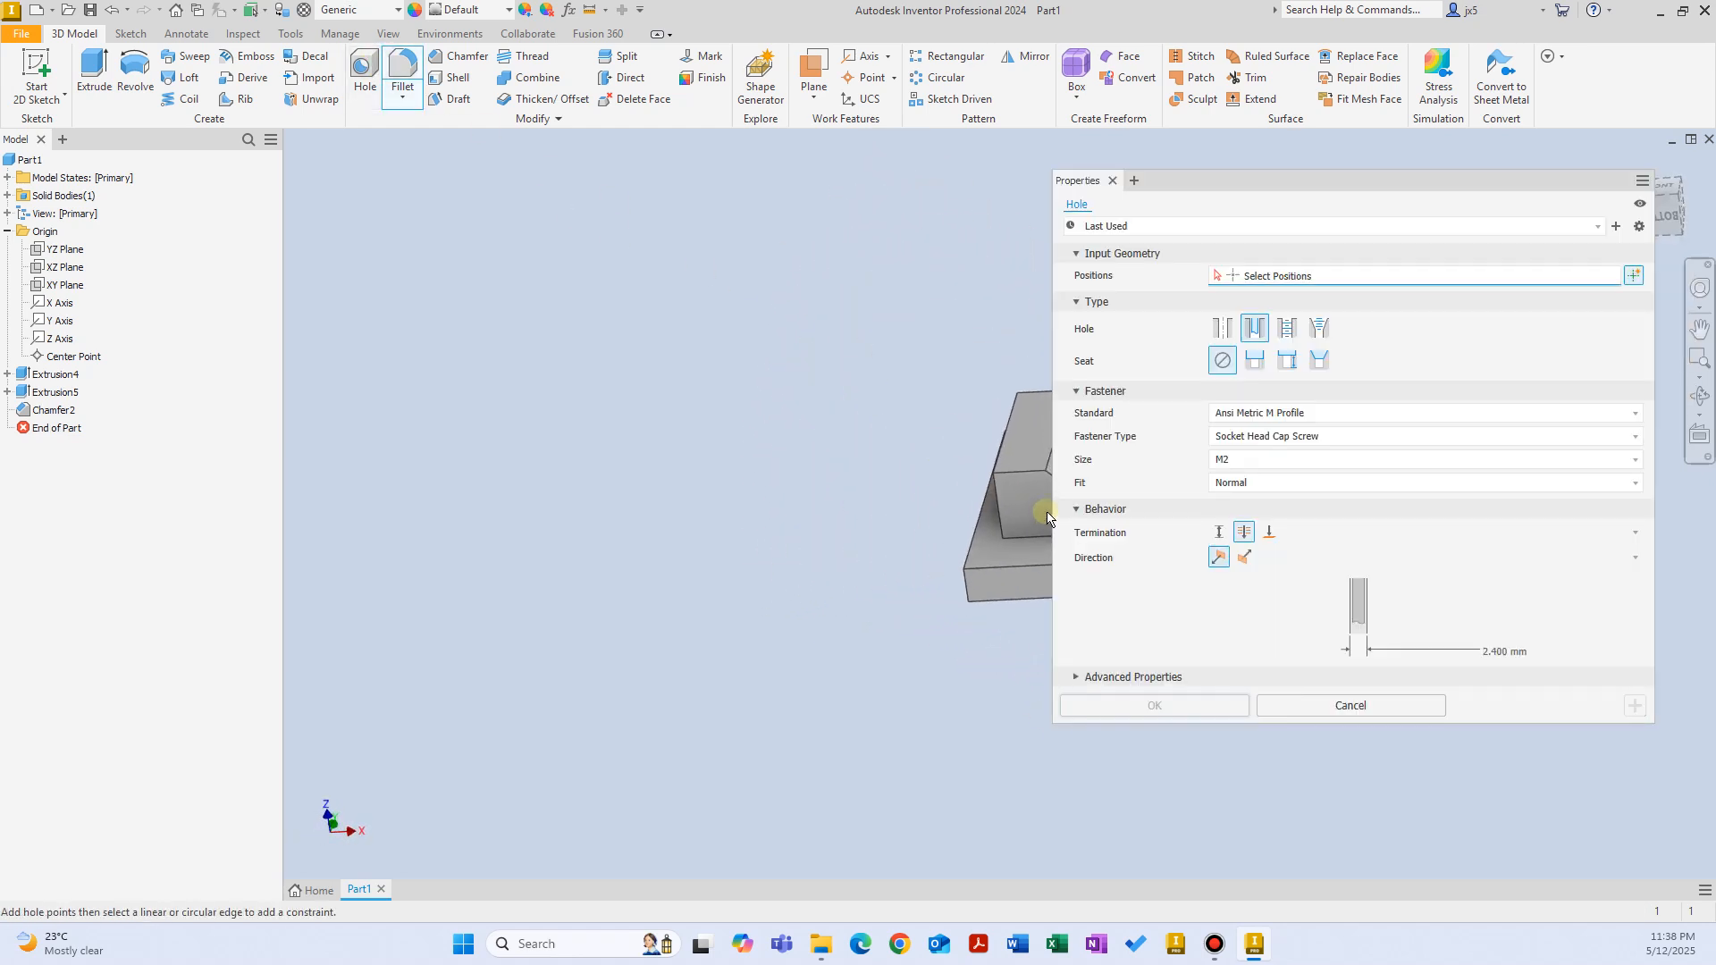
middle_drag(1046, 513, 843, 528)
scroll(864, 509, down, 1)
click(863, 508)
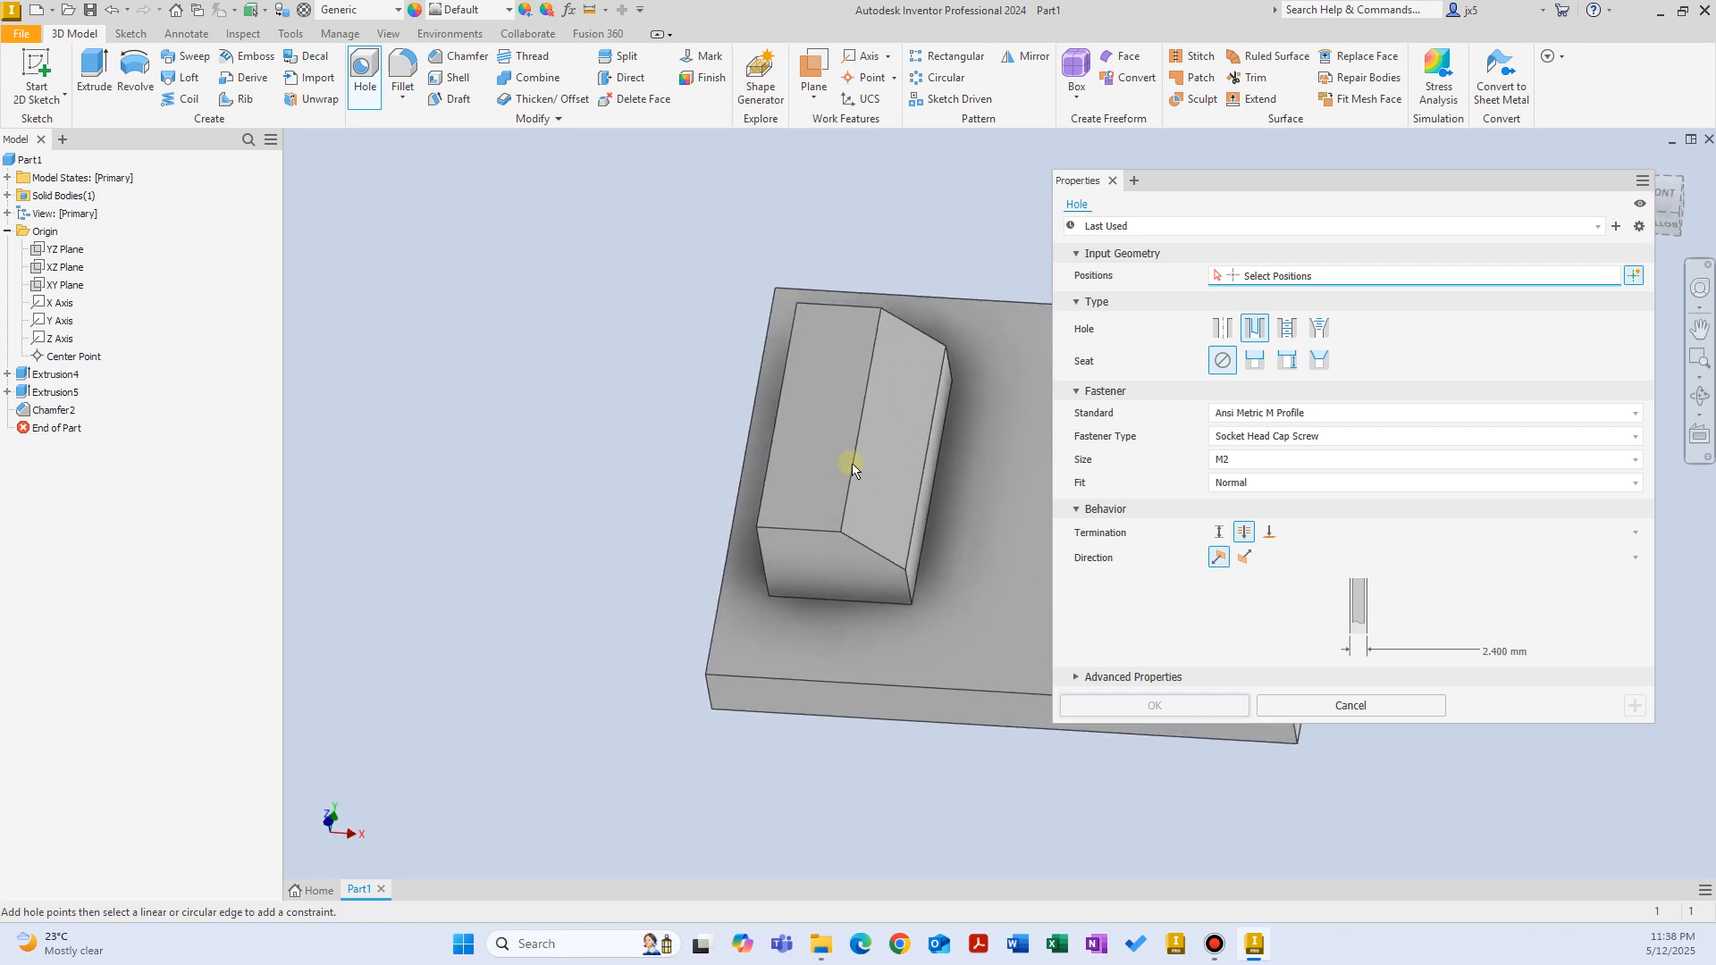
click(813, 438)
click(1269, 532)
click(988, 475)
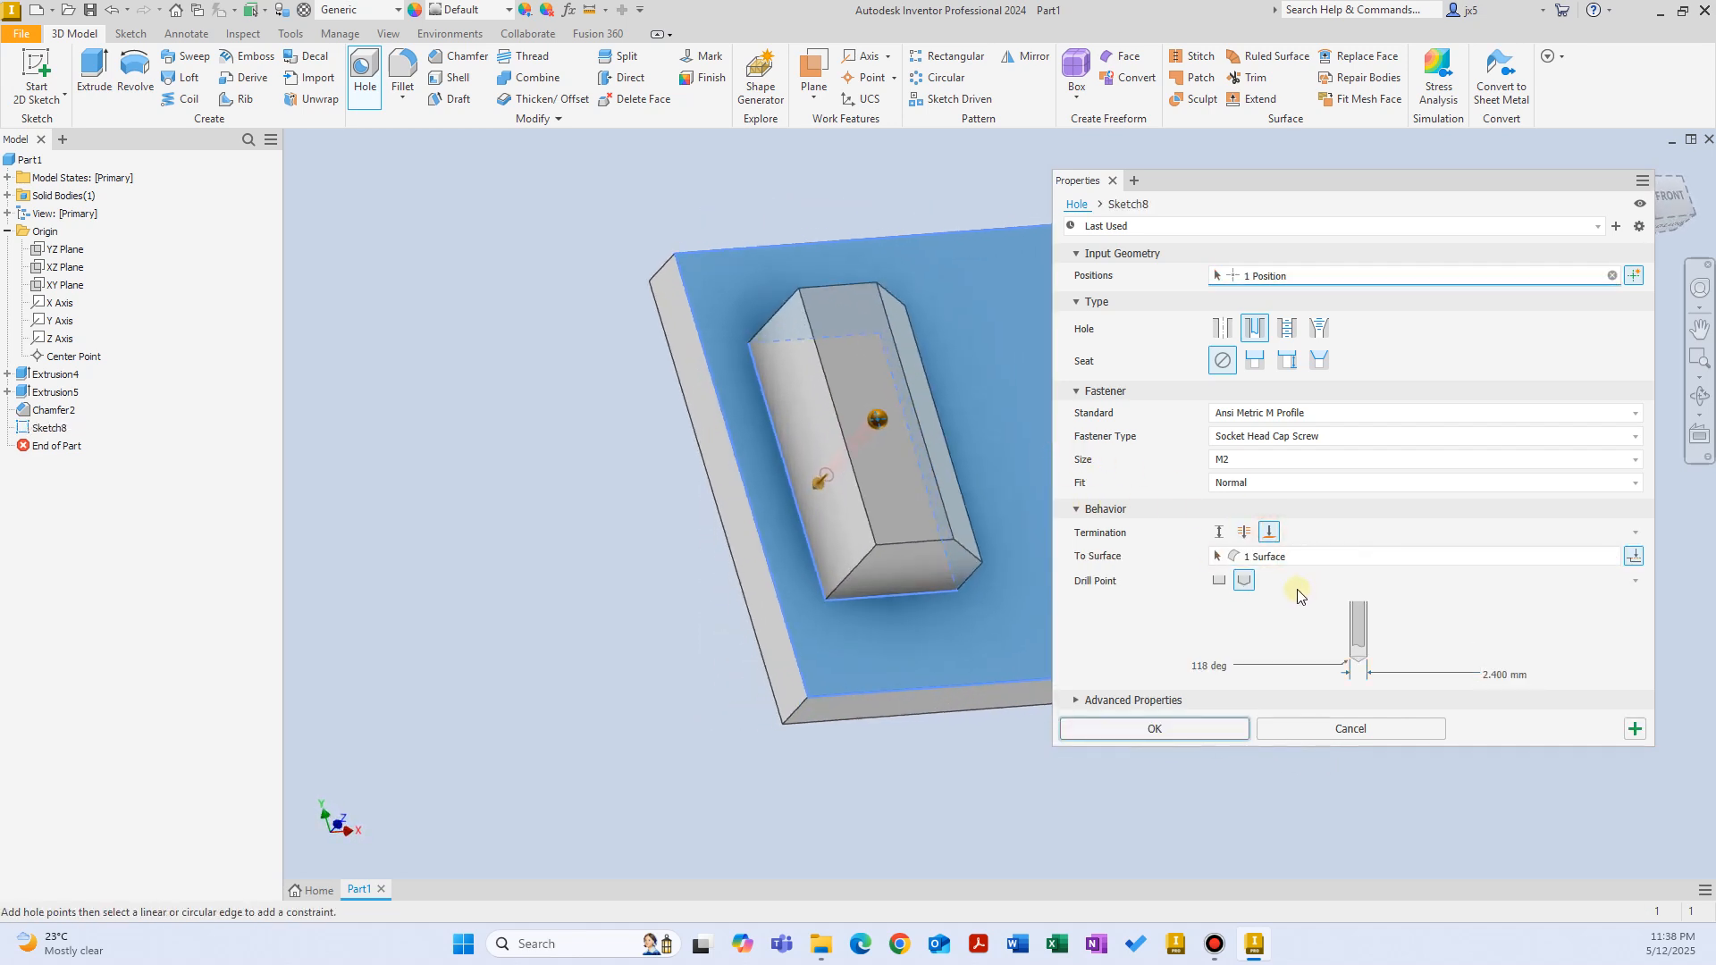
Set the hole to M5 size with a counterbore seat and create it.
click(1261, 470)
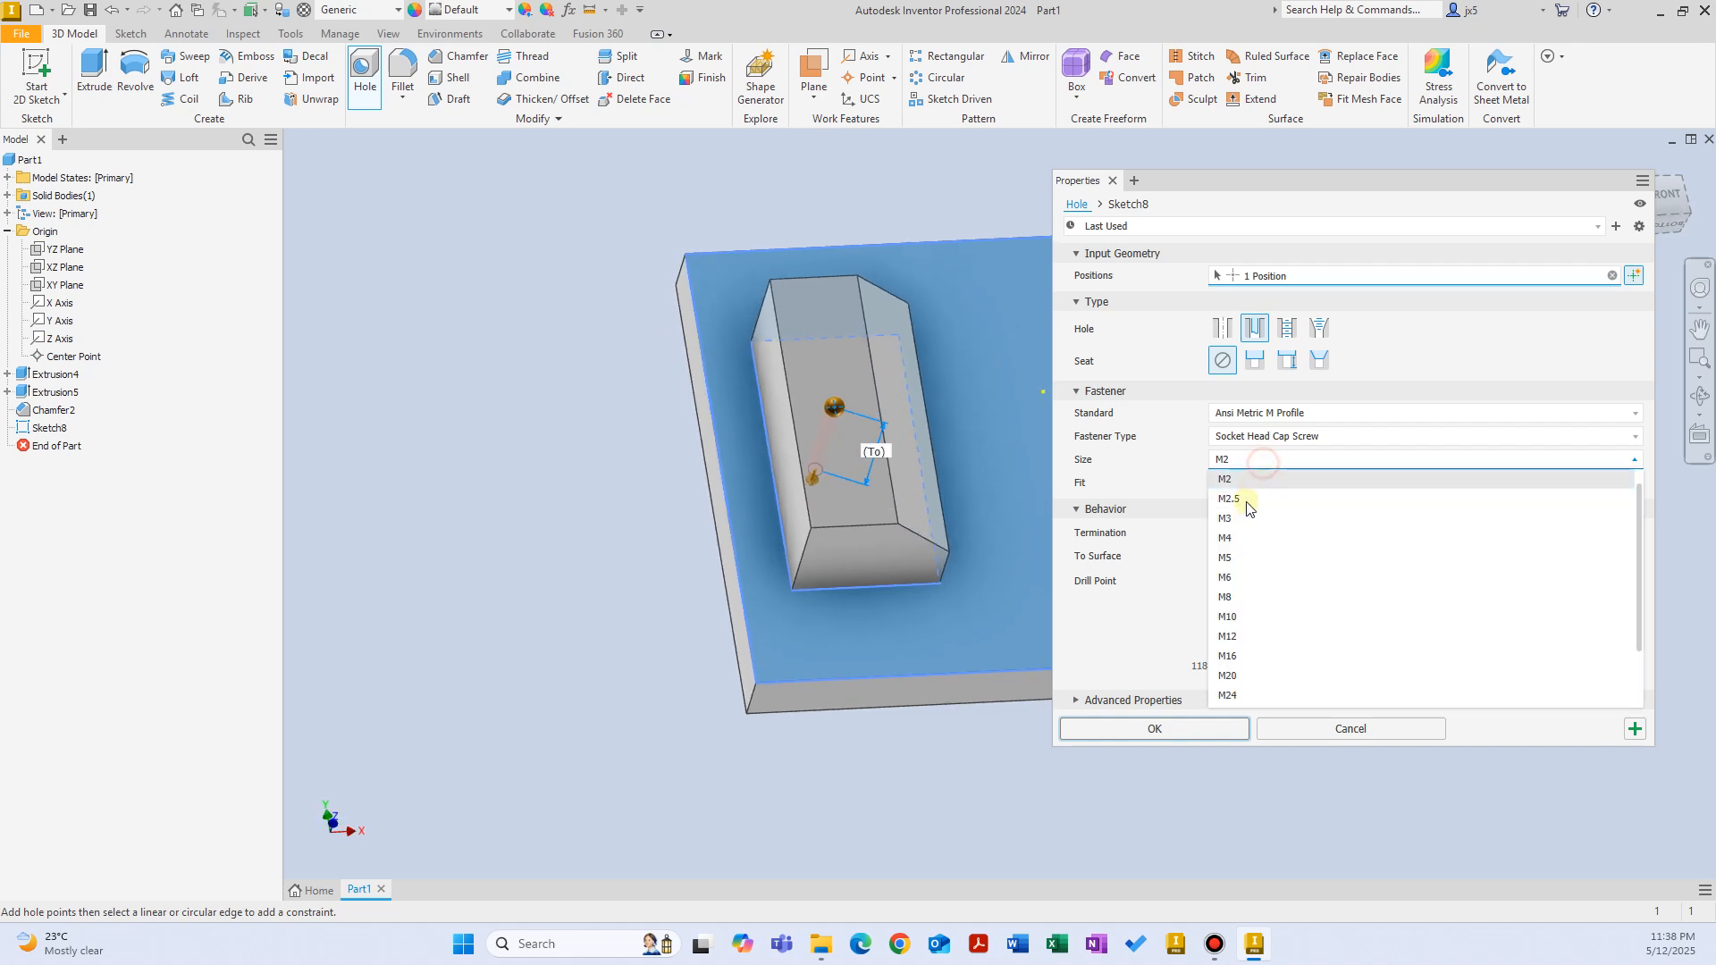
click(1242, 554)
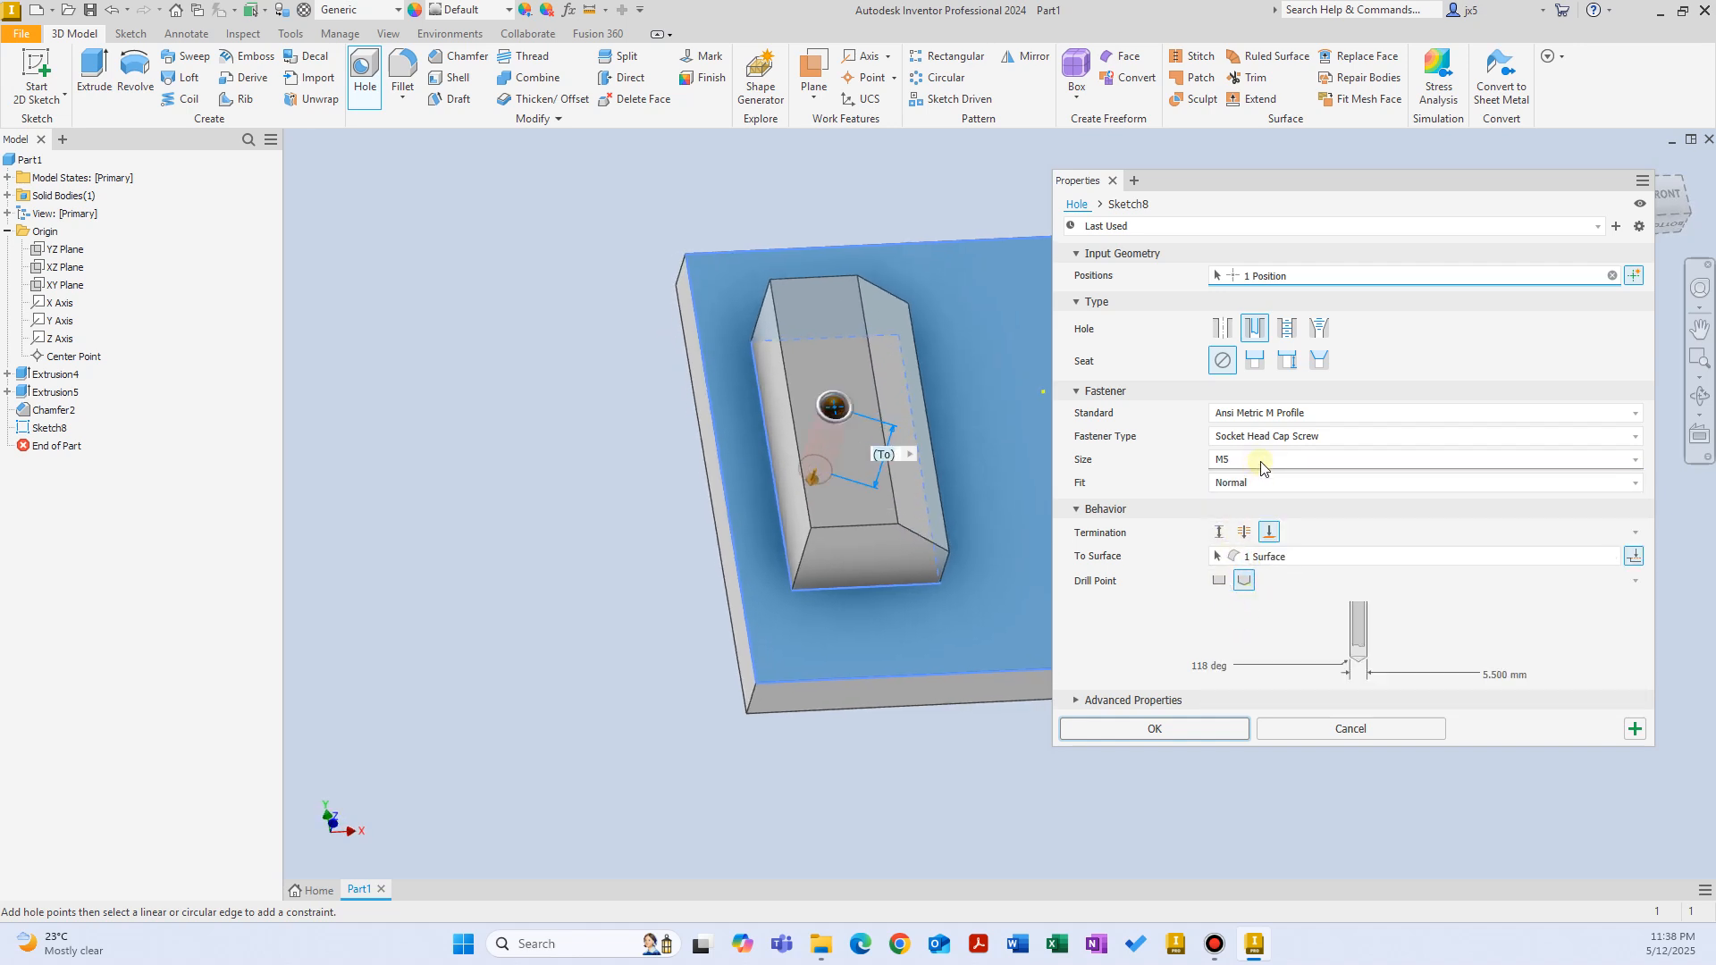
click(1253, 359)
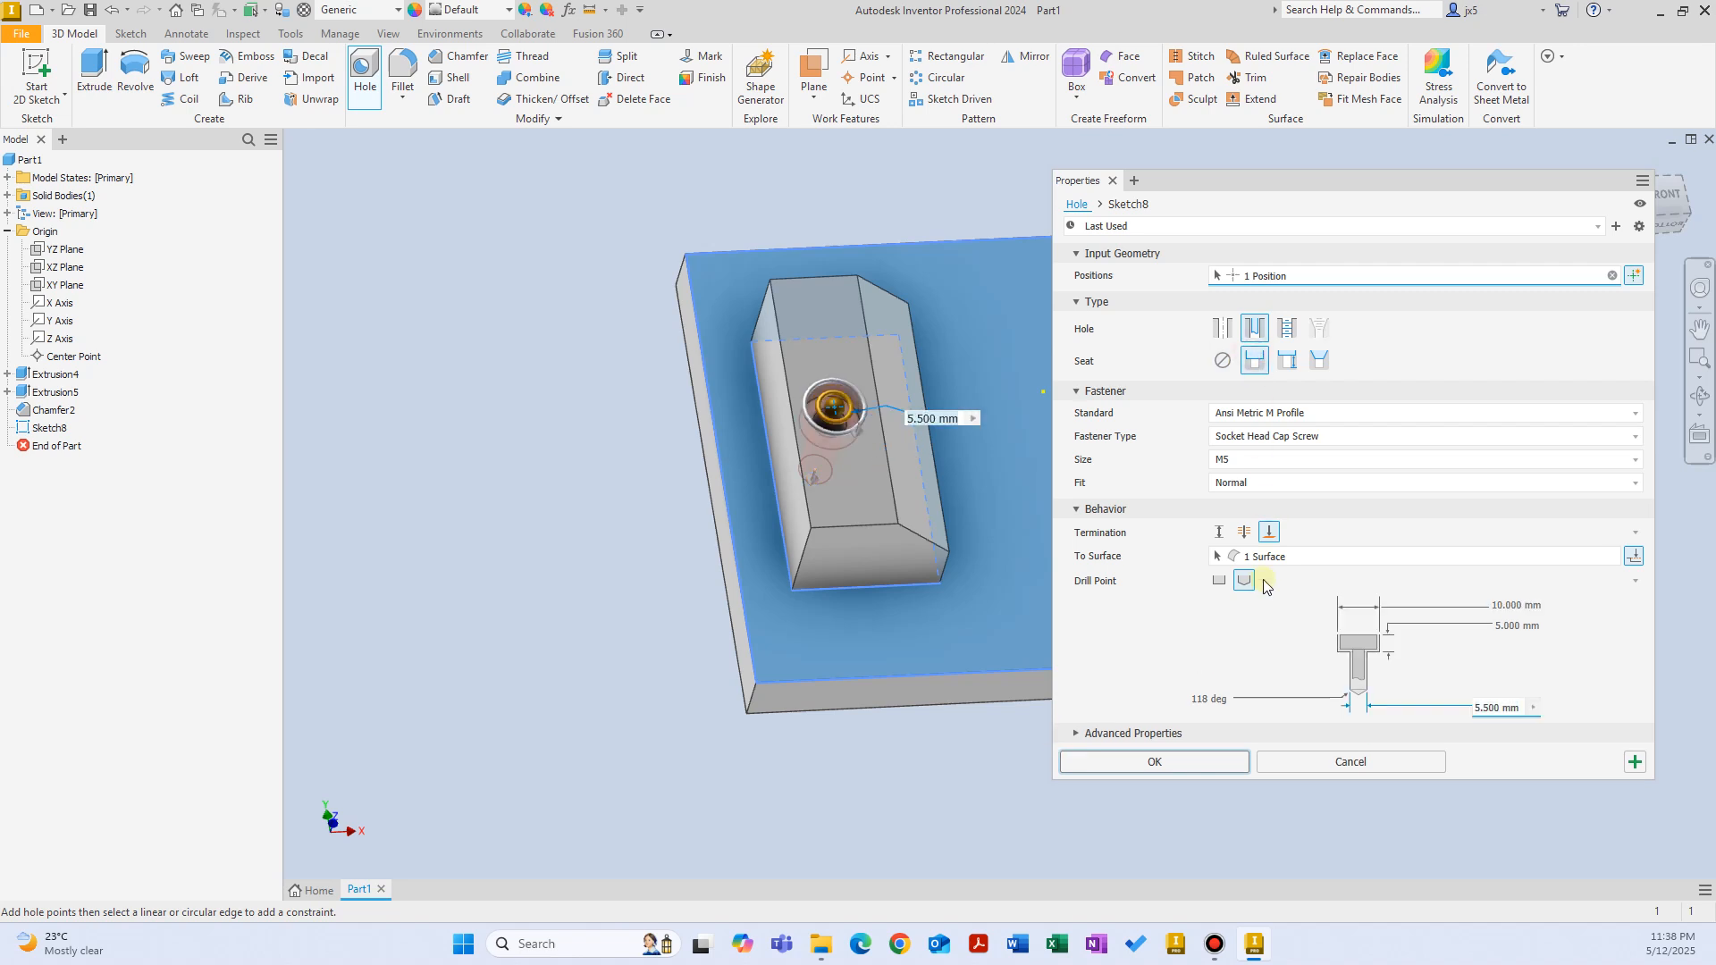
click(1207, 760)
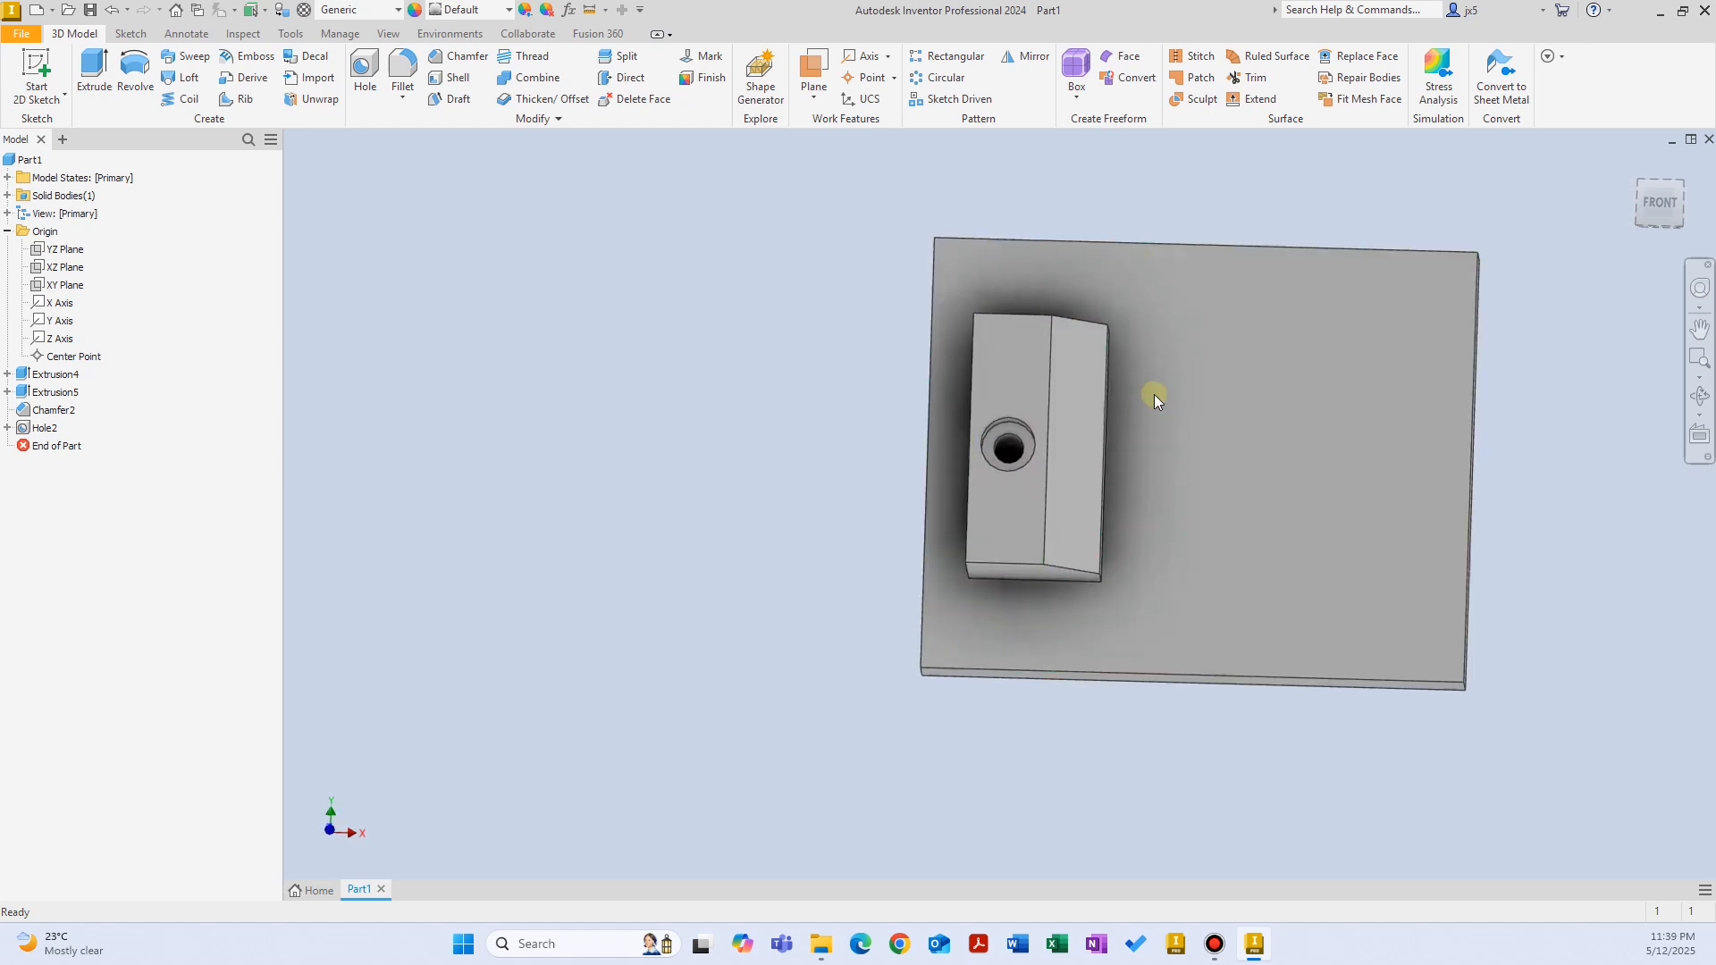
Mirror the block extrusion, its chamfer and its hole about the YZ plane.
click(1025, 56)
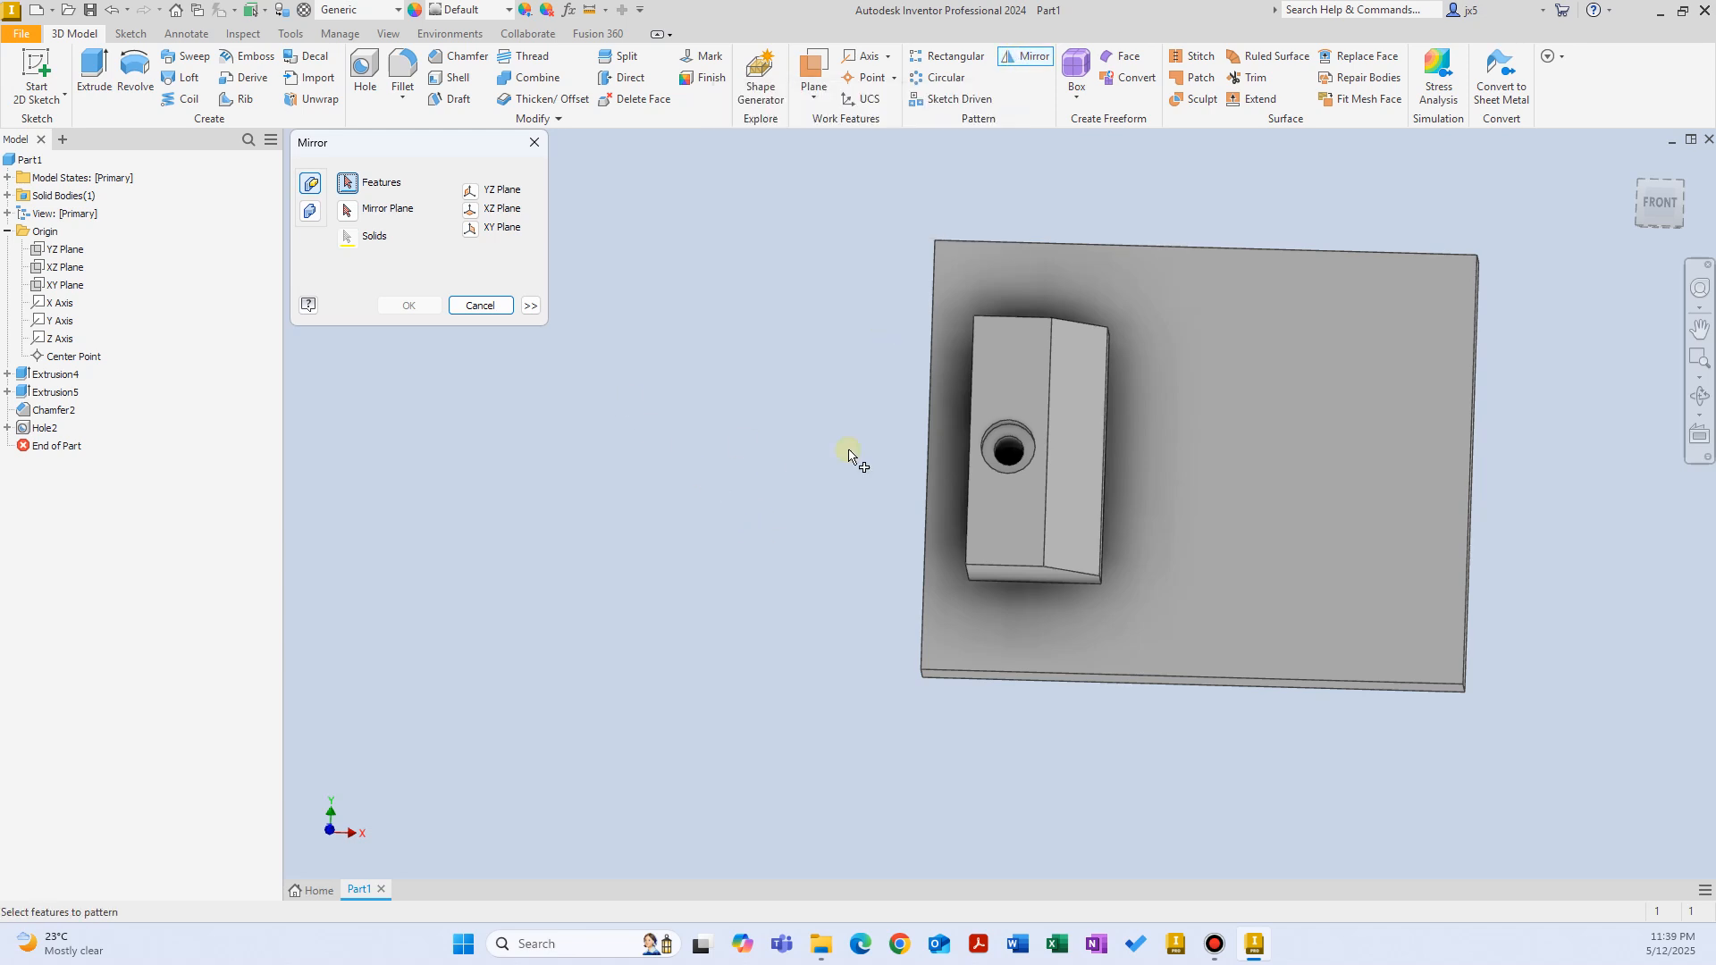
shift+middle_drag(1012, 422, 1098, 420)
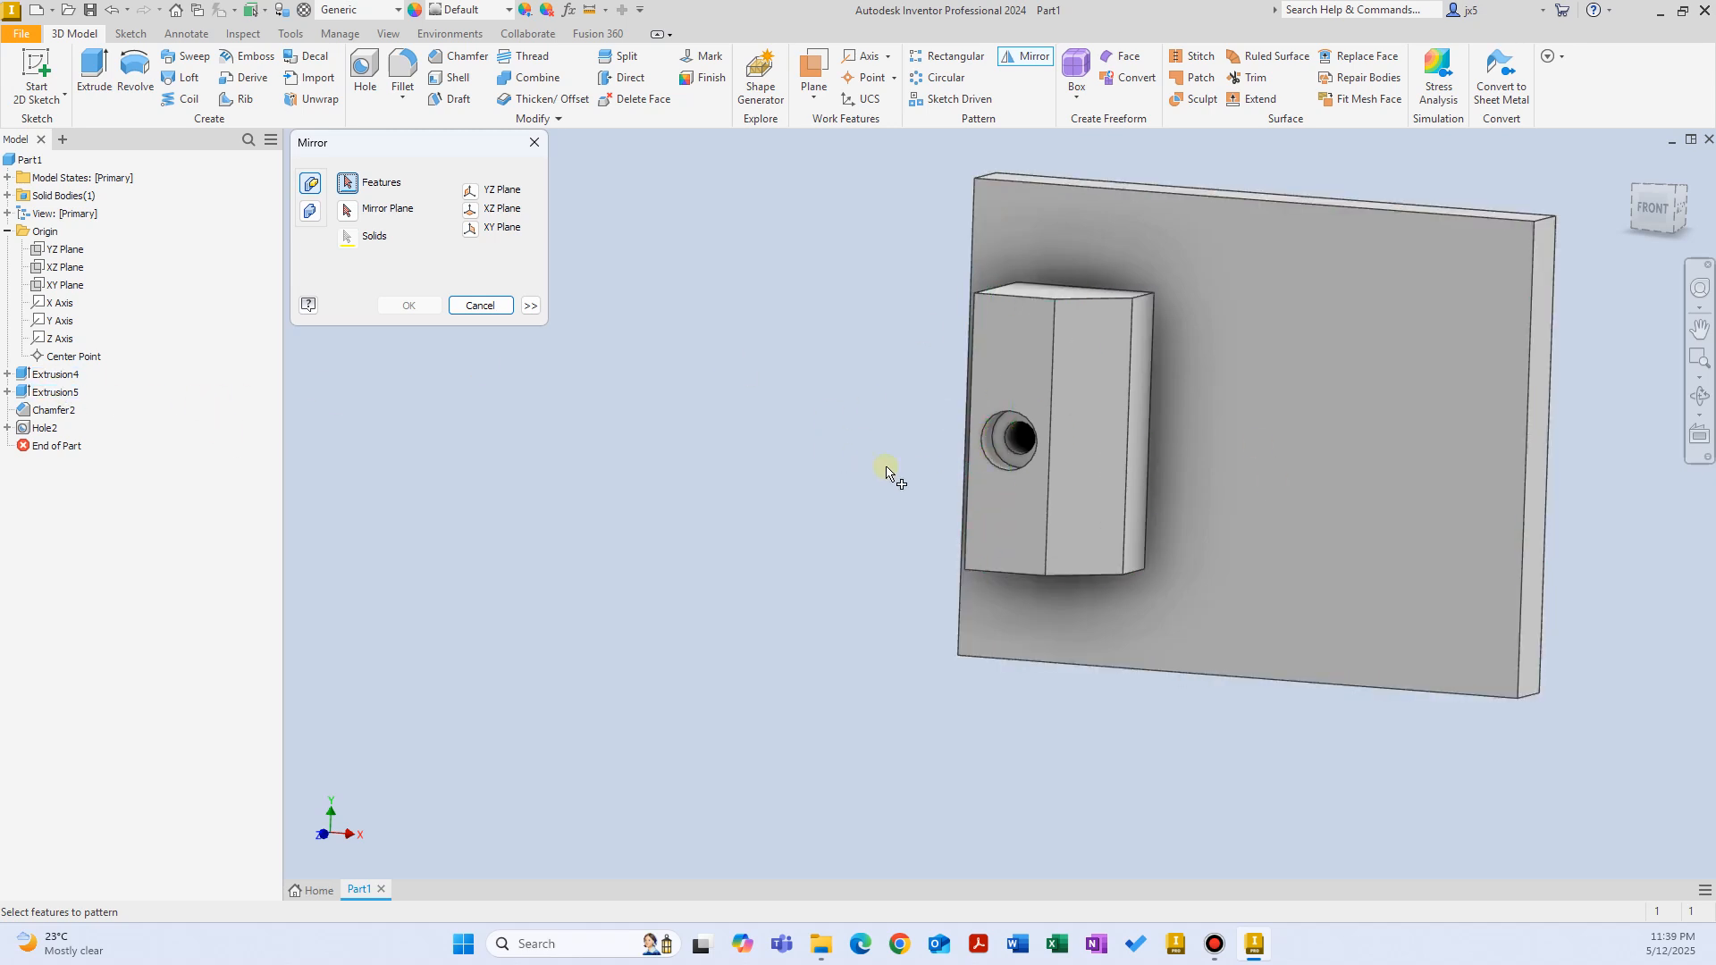
click(52, 395)
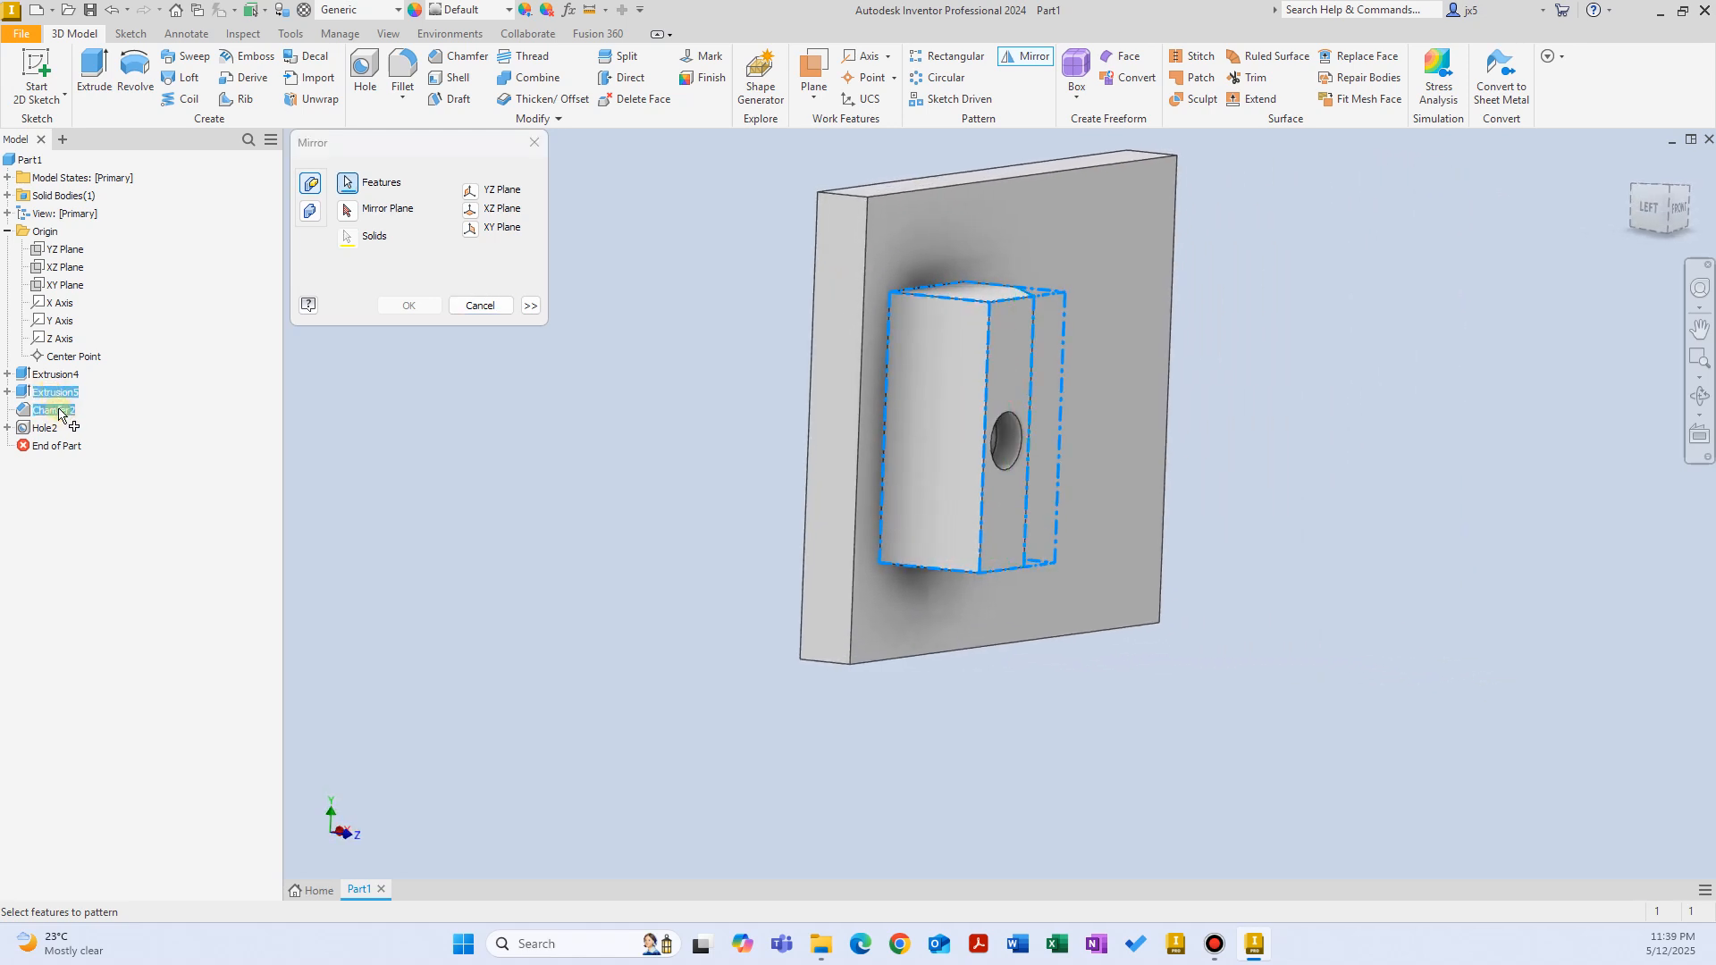
ctrl+click(45, 428)
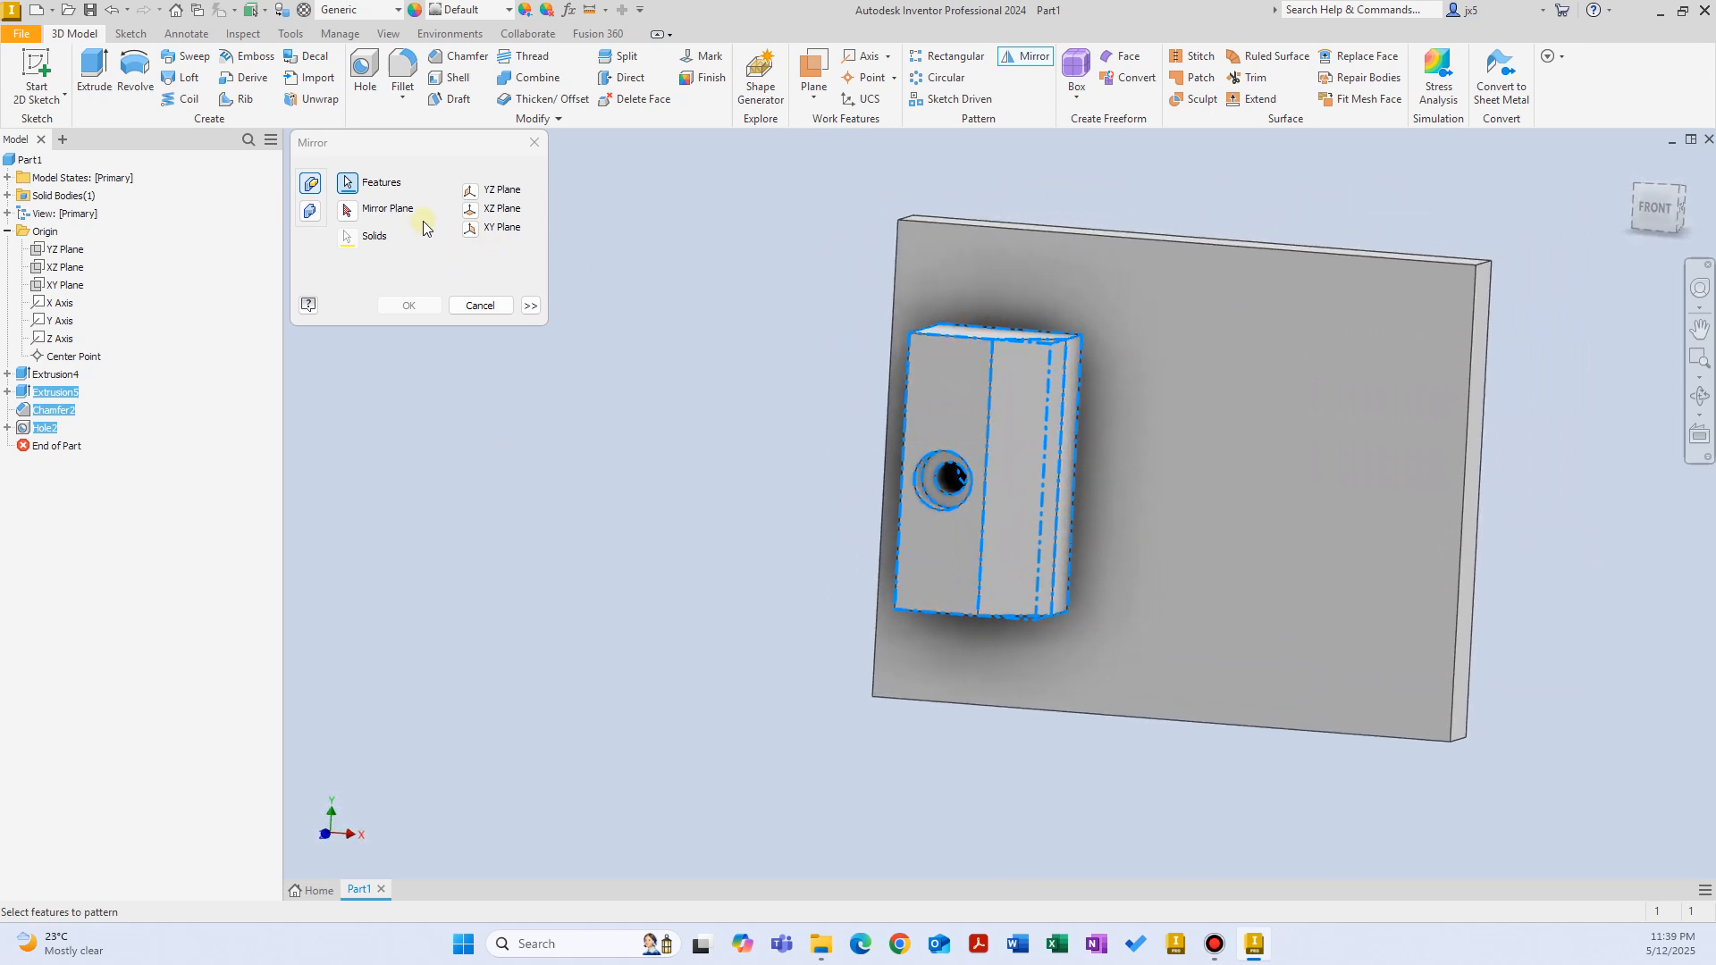
click(347, 211)
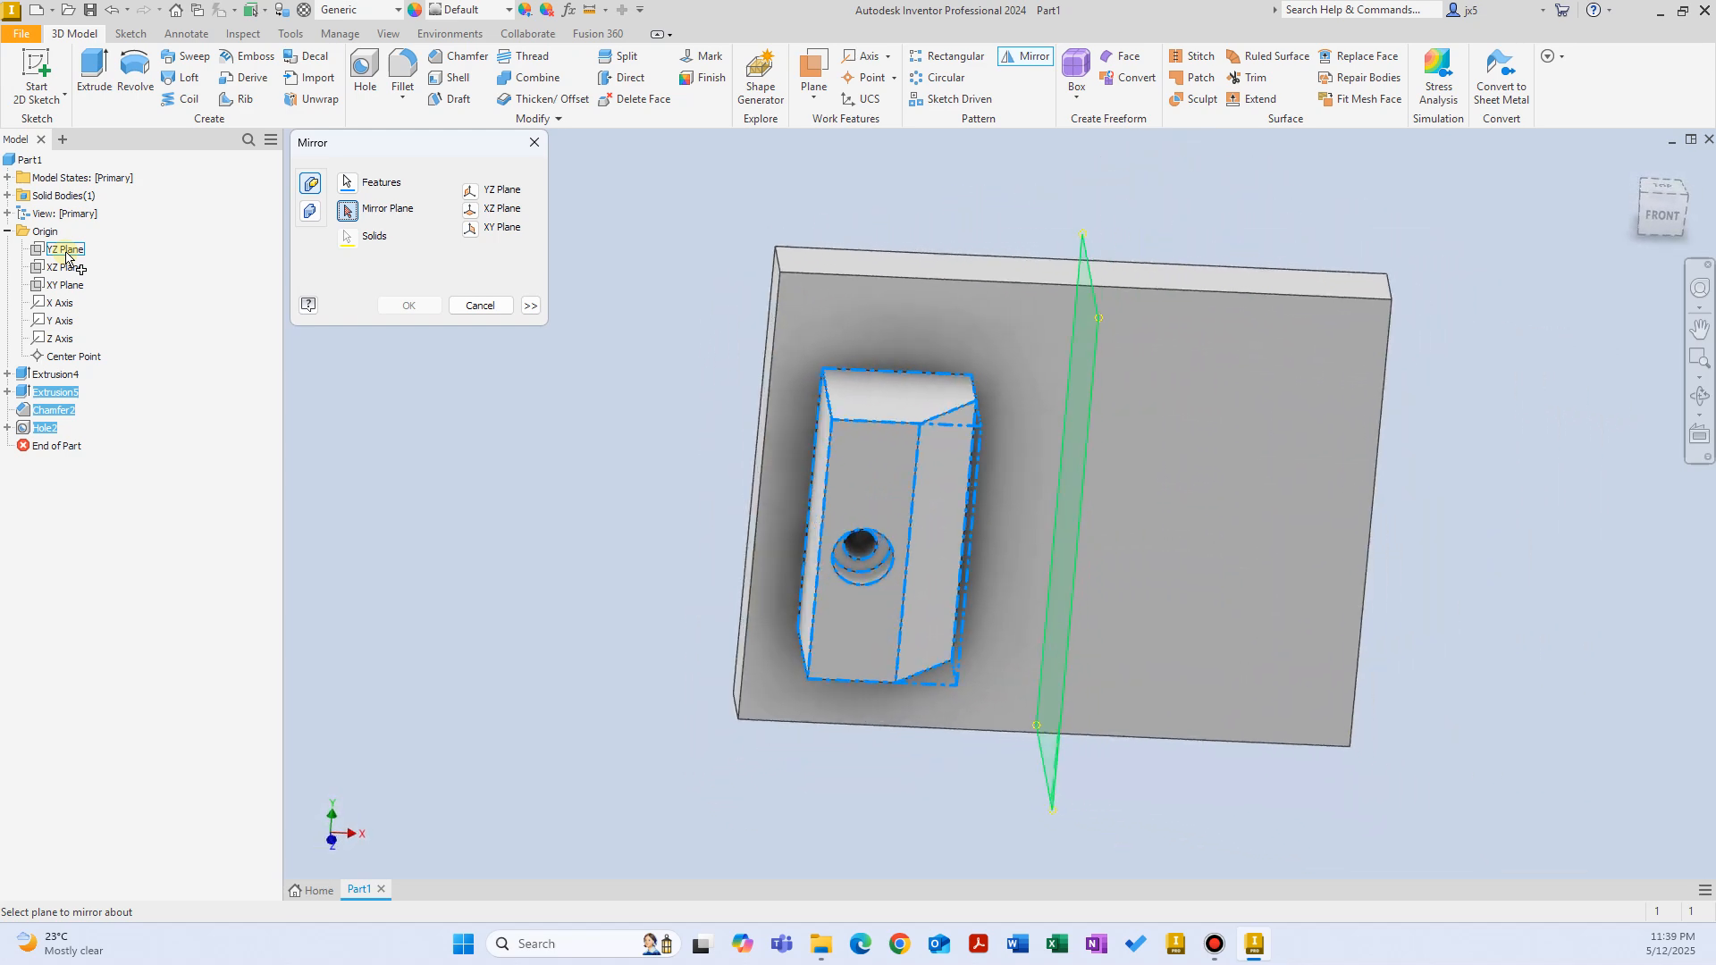
click(66, 251)
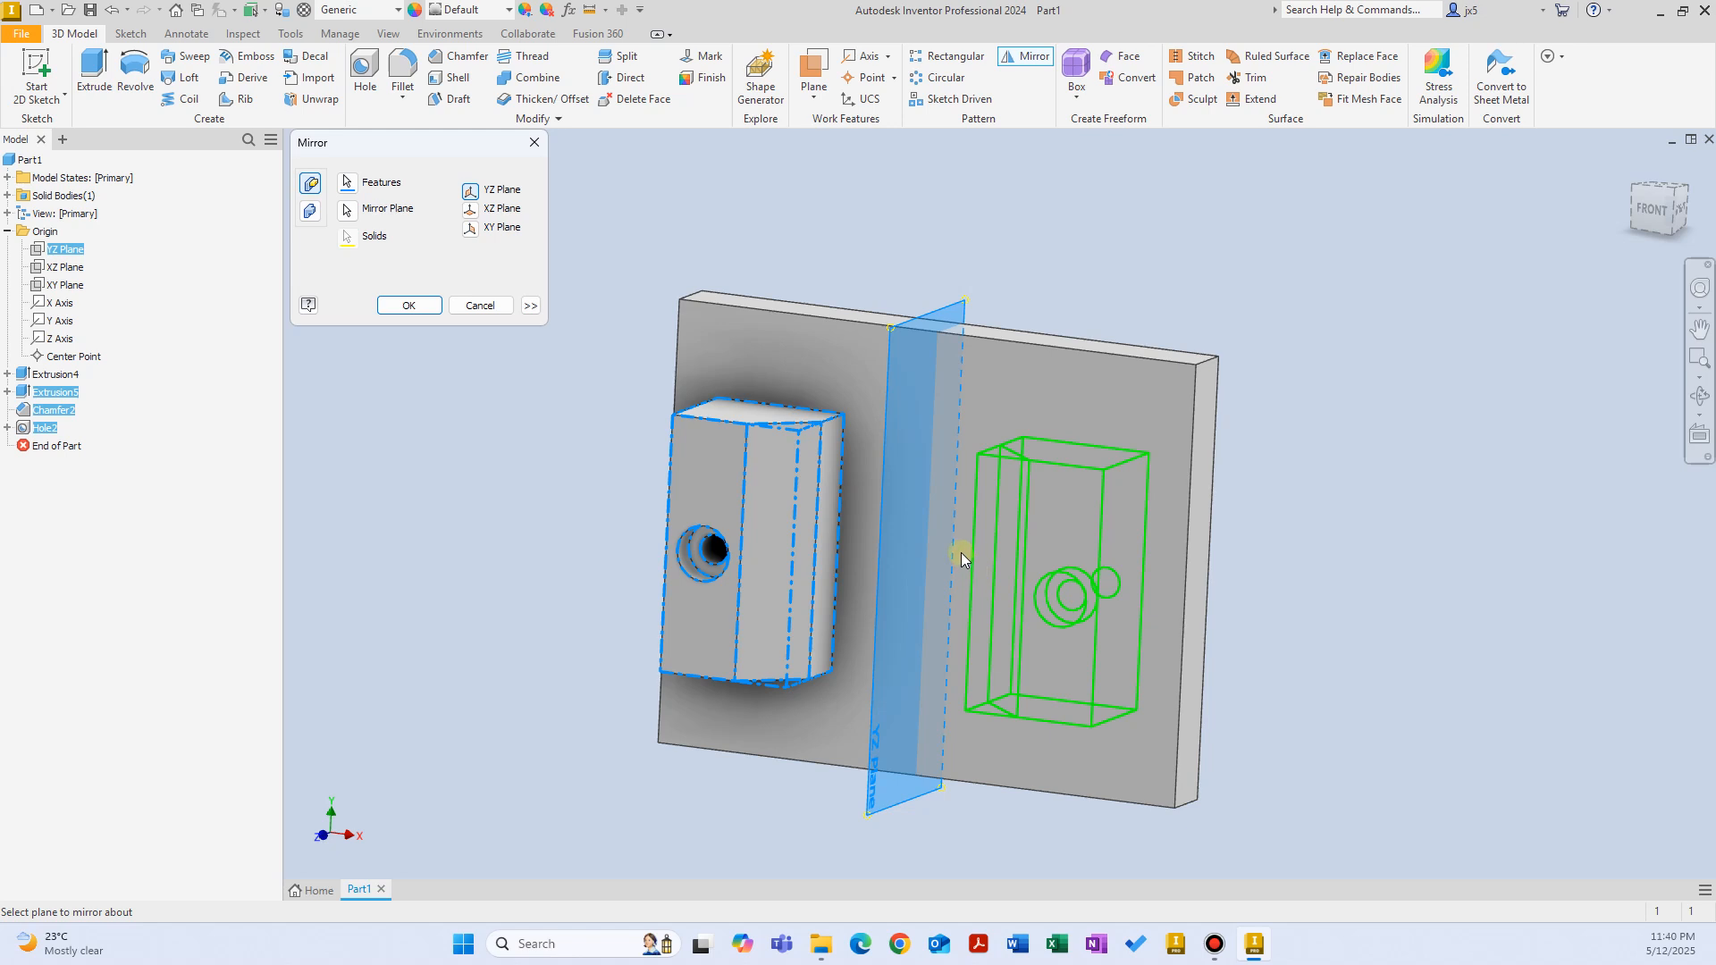
click(408, 304)
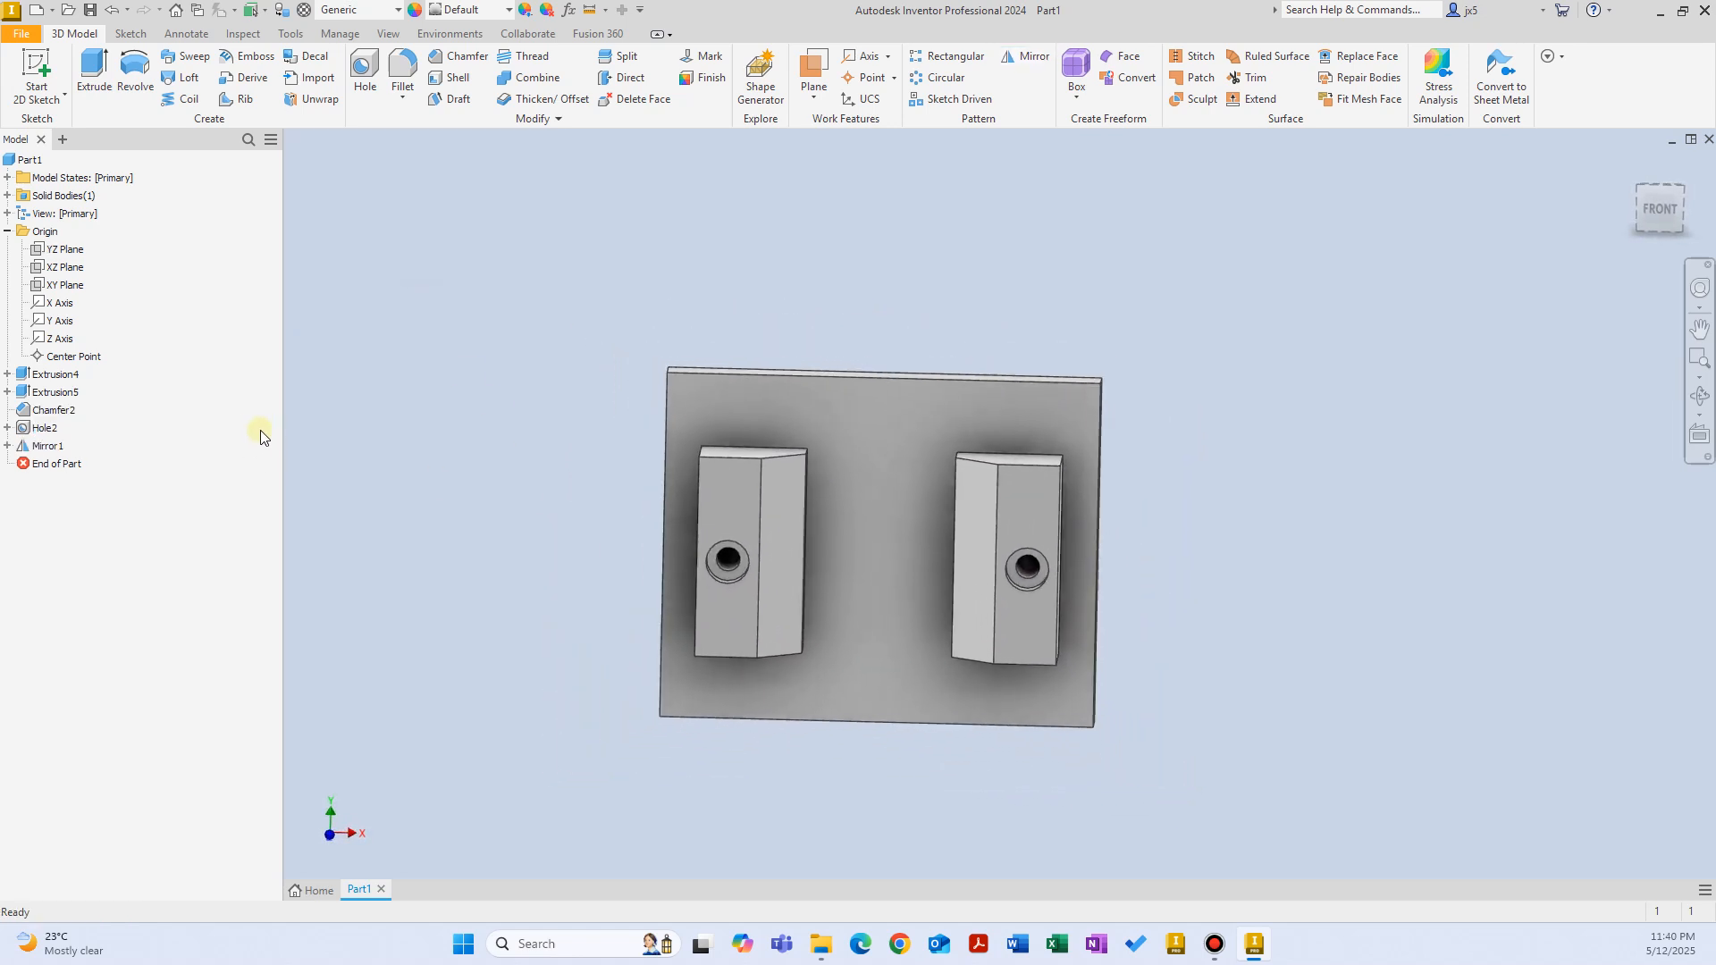
Reduce the chamfer distance on the original block, and delete the mirror feature.
double_click(29, 411)
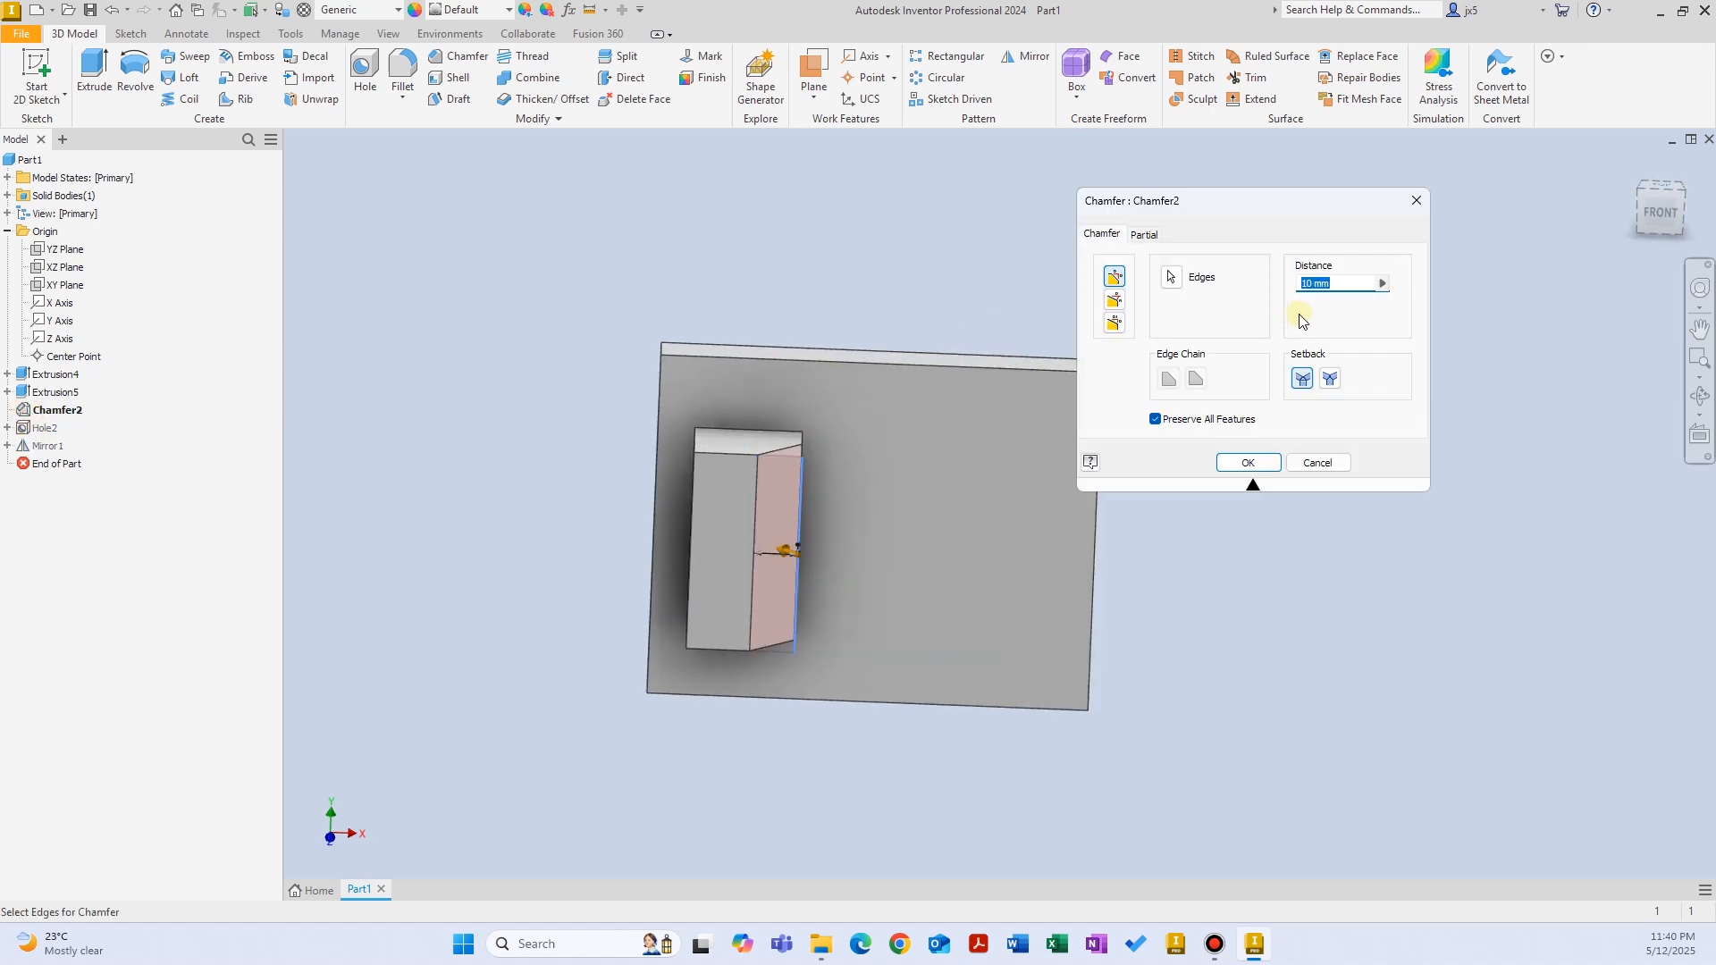
click(1265, 461)
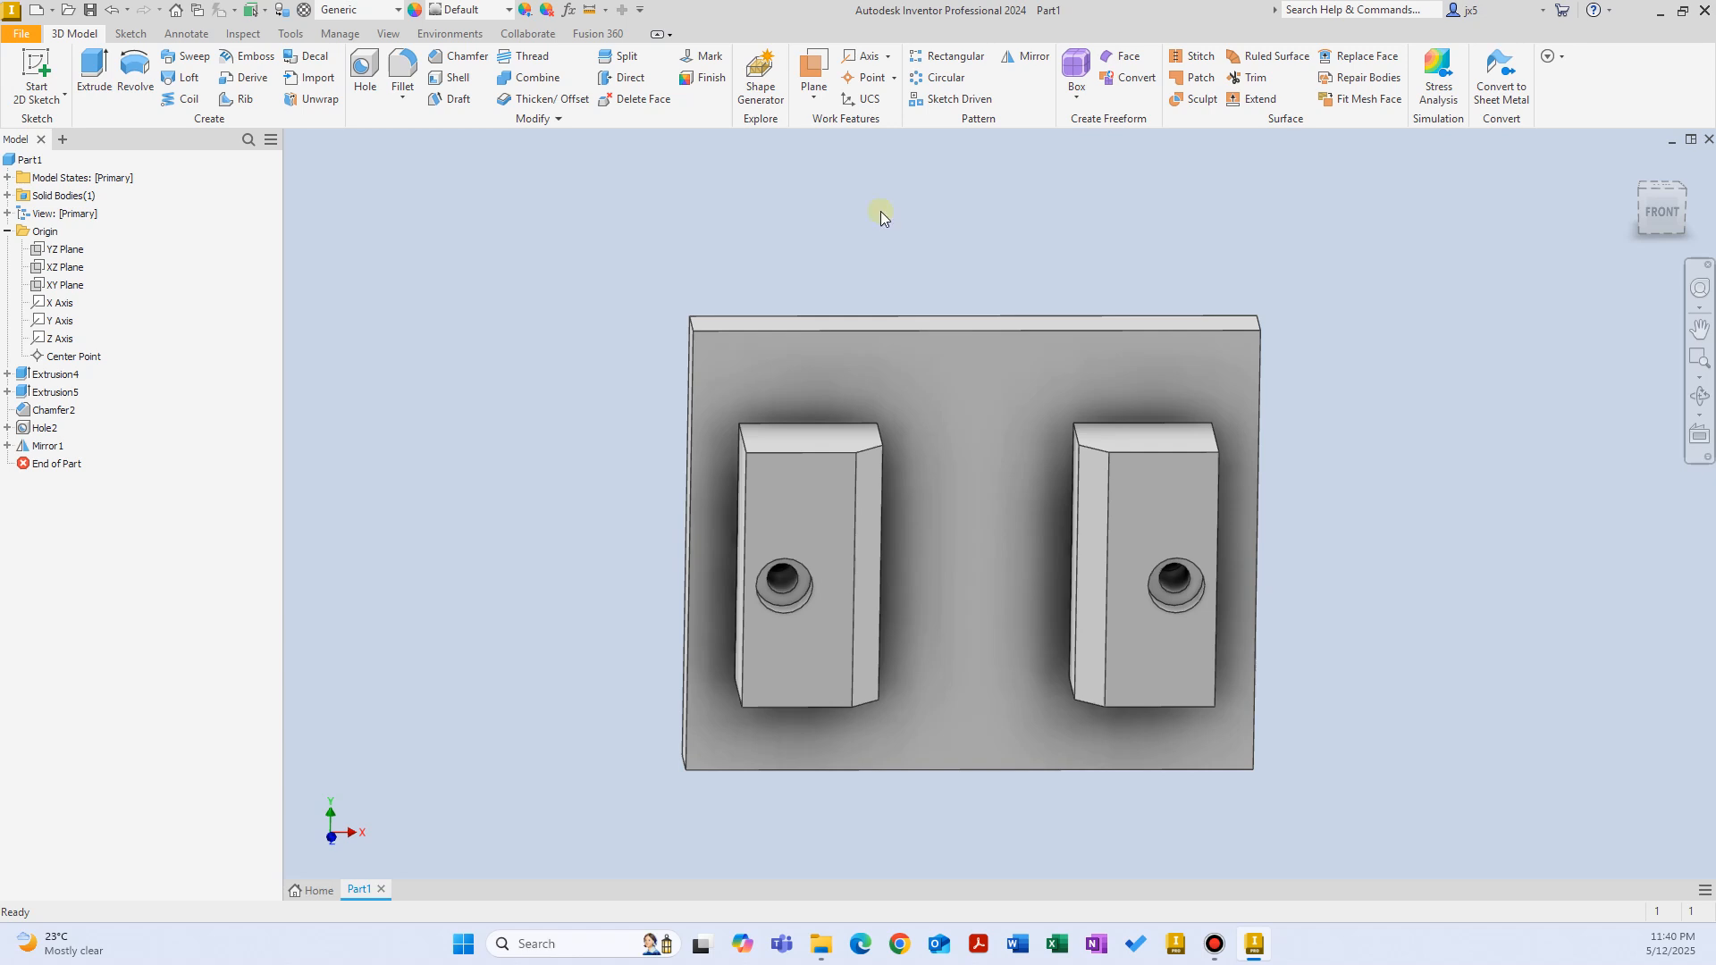
click(40, 446)
key(Delete)
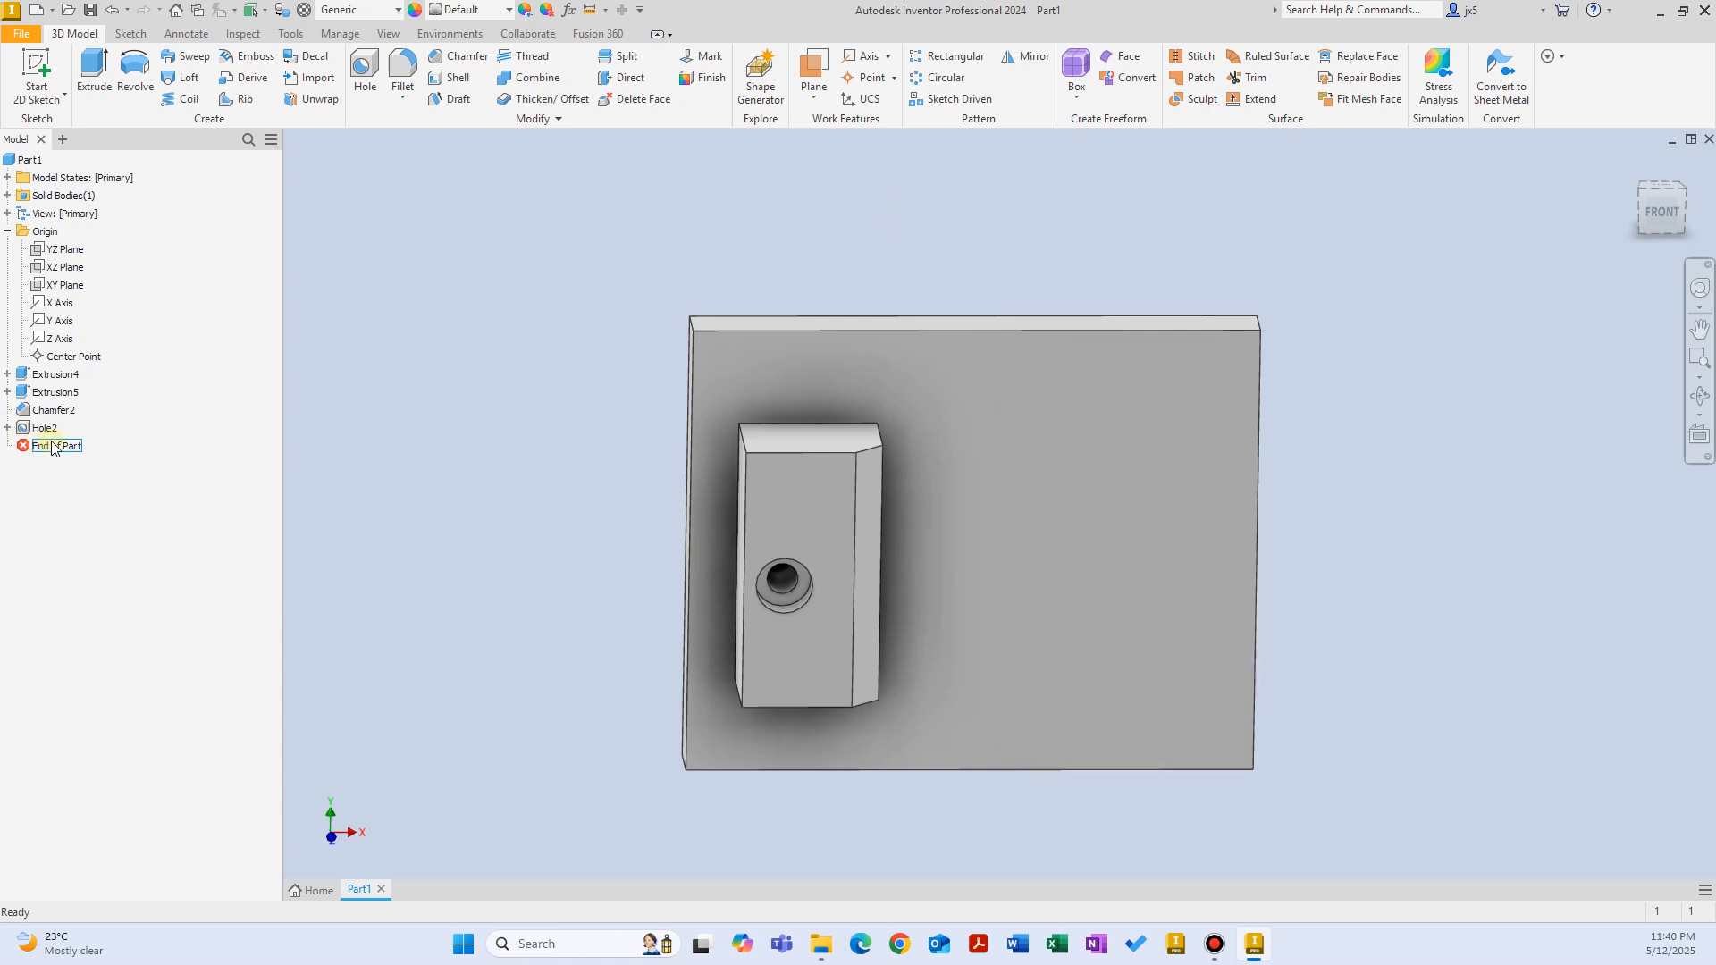
Create a work plane offset -45 mm from the plate's short side face on the end without the block.
click(813, 72)
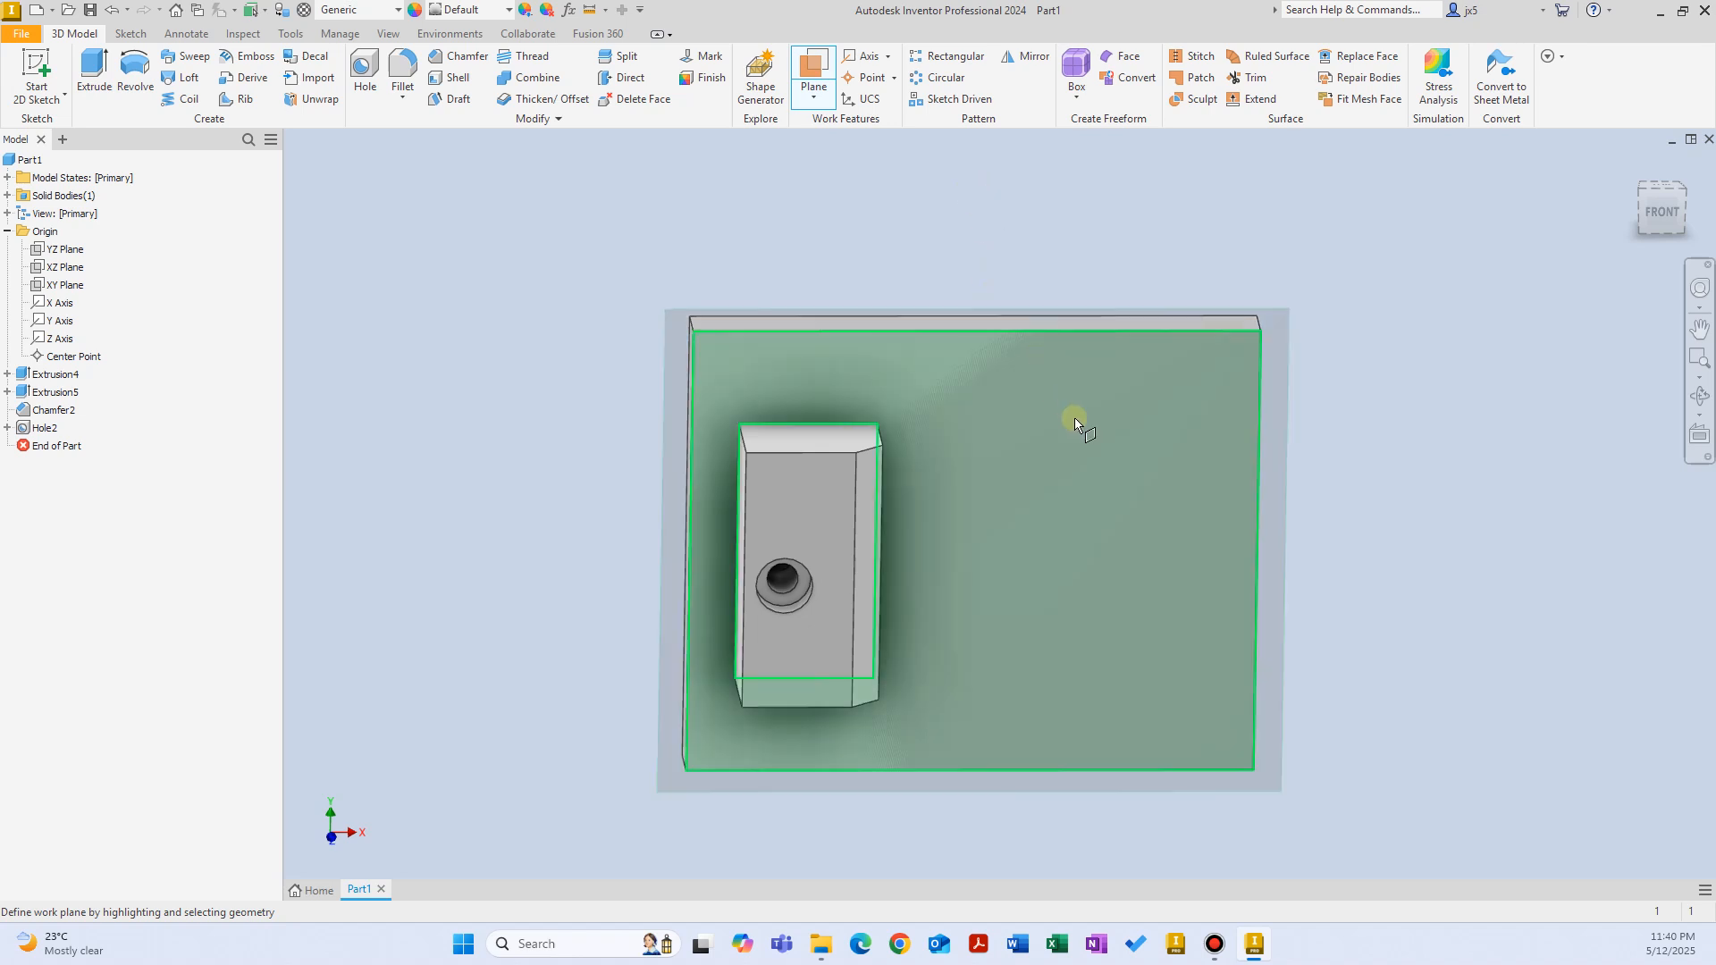
shift+middle_drag(1166, 441, 1329, 452)
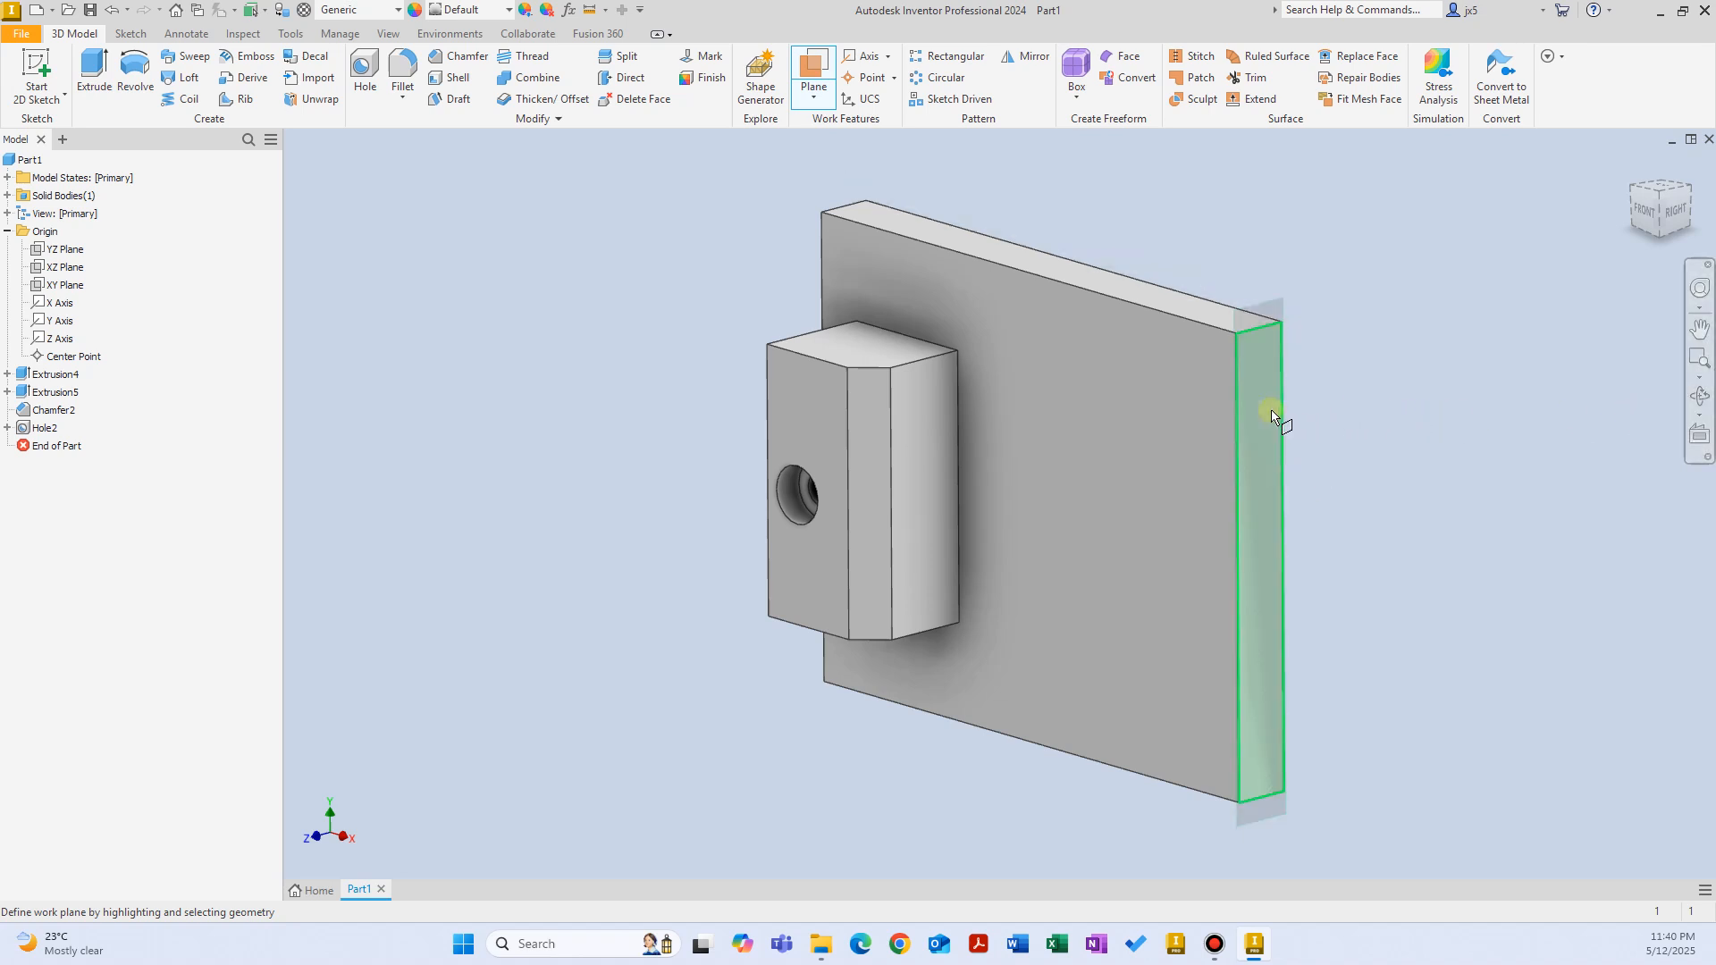
drag(1264, 441, 1107, 357)
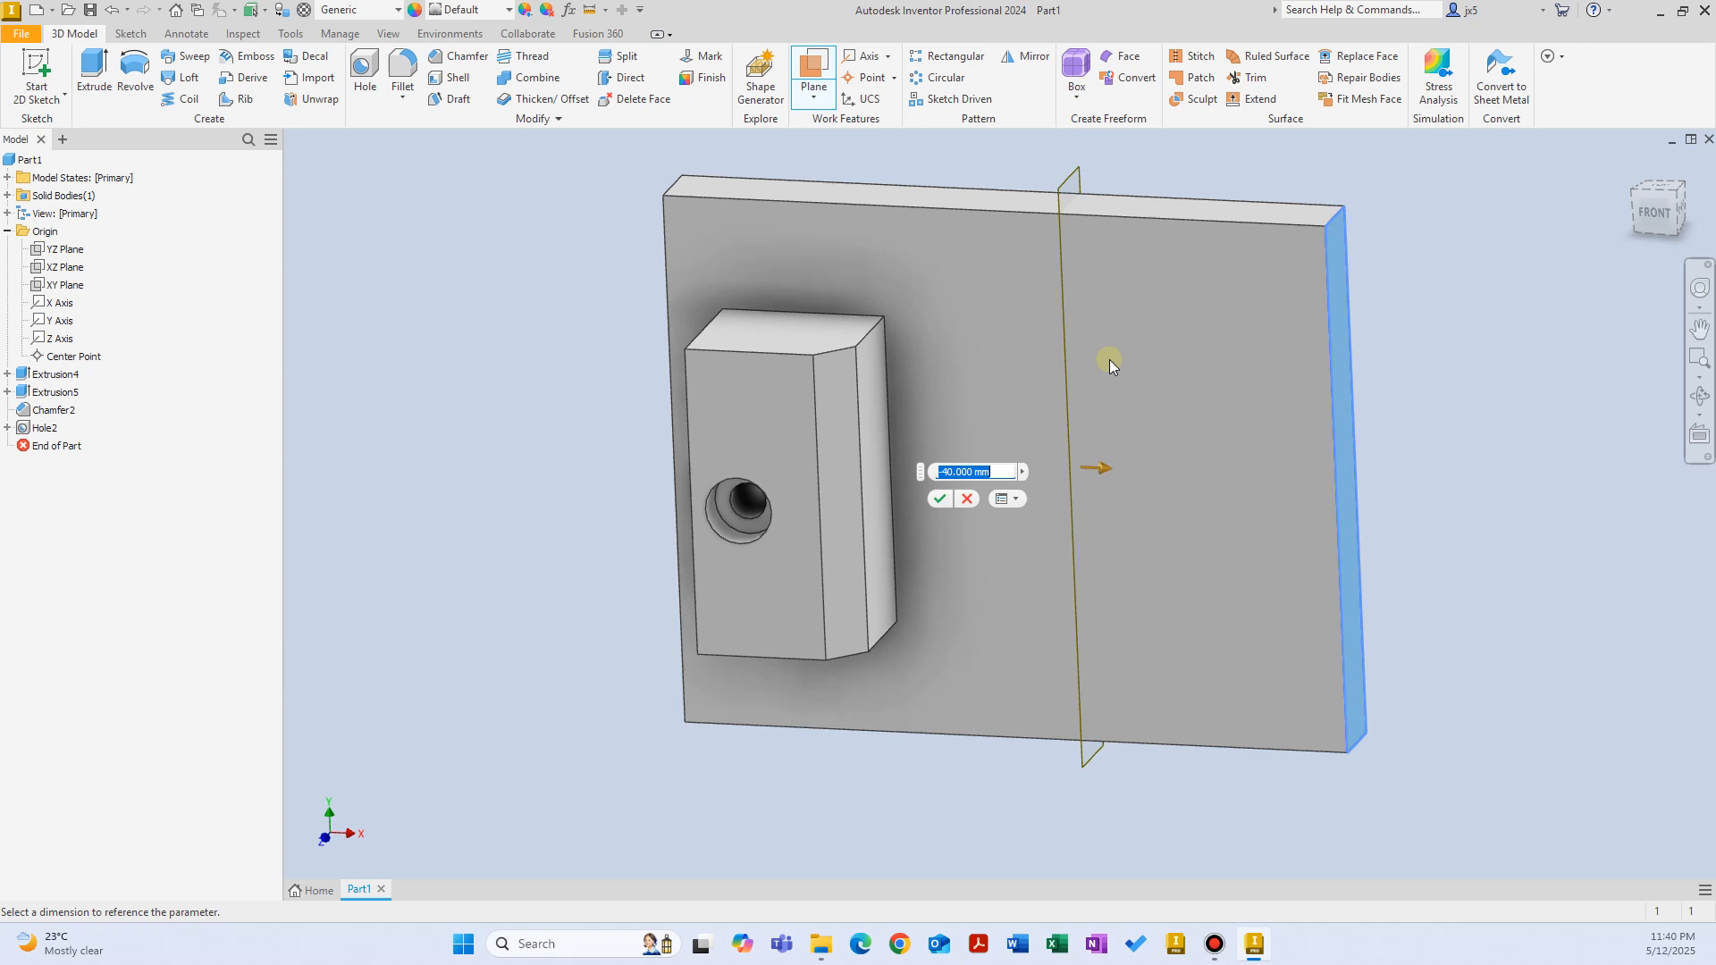
text(-45)
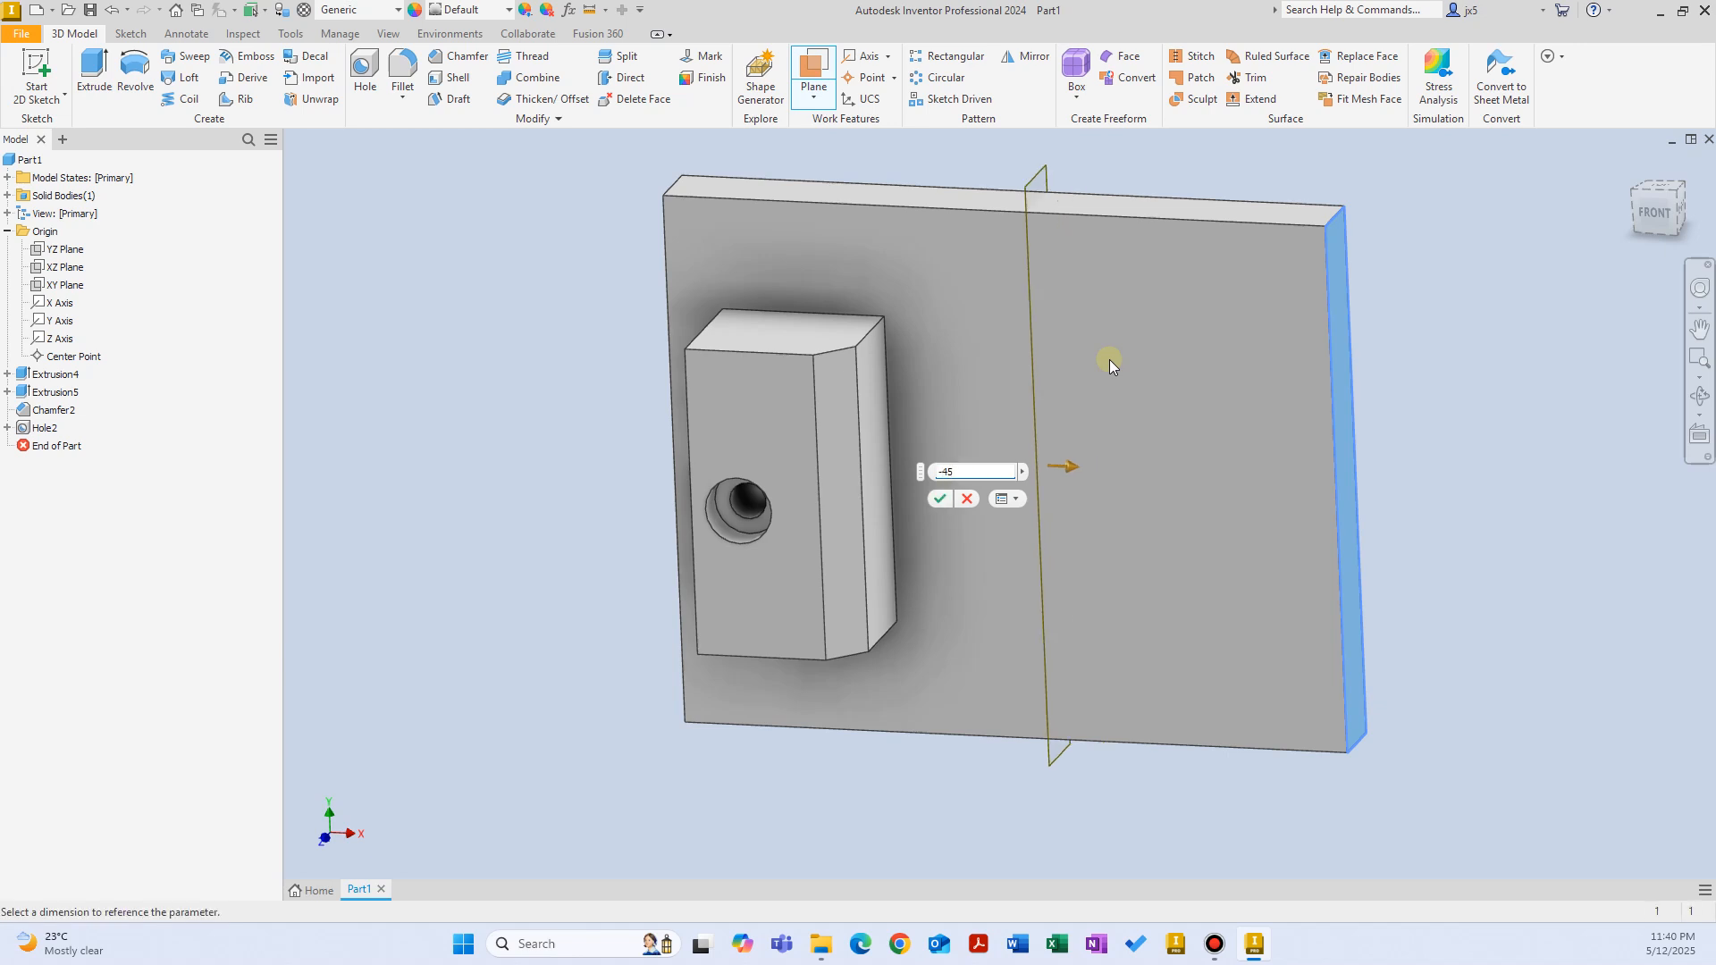
key(Return)
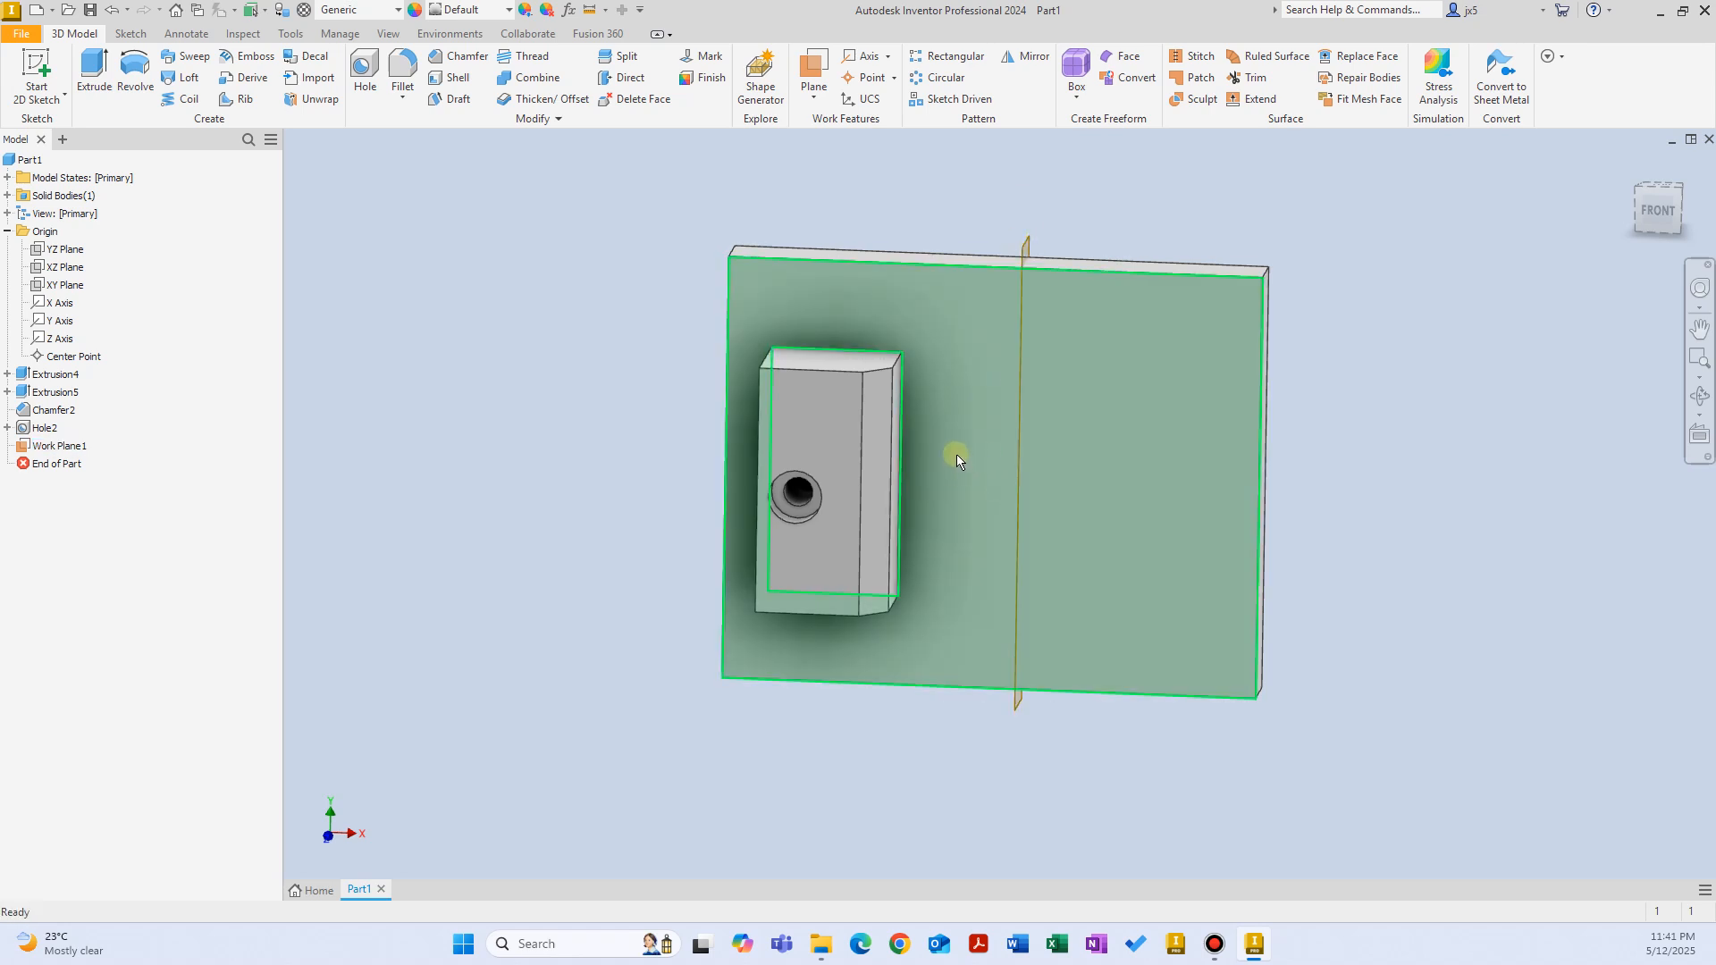
mouse_move(957, 454)
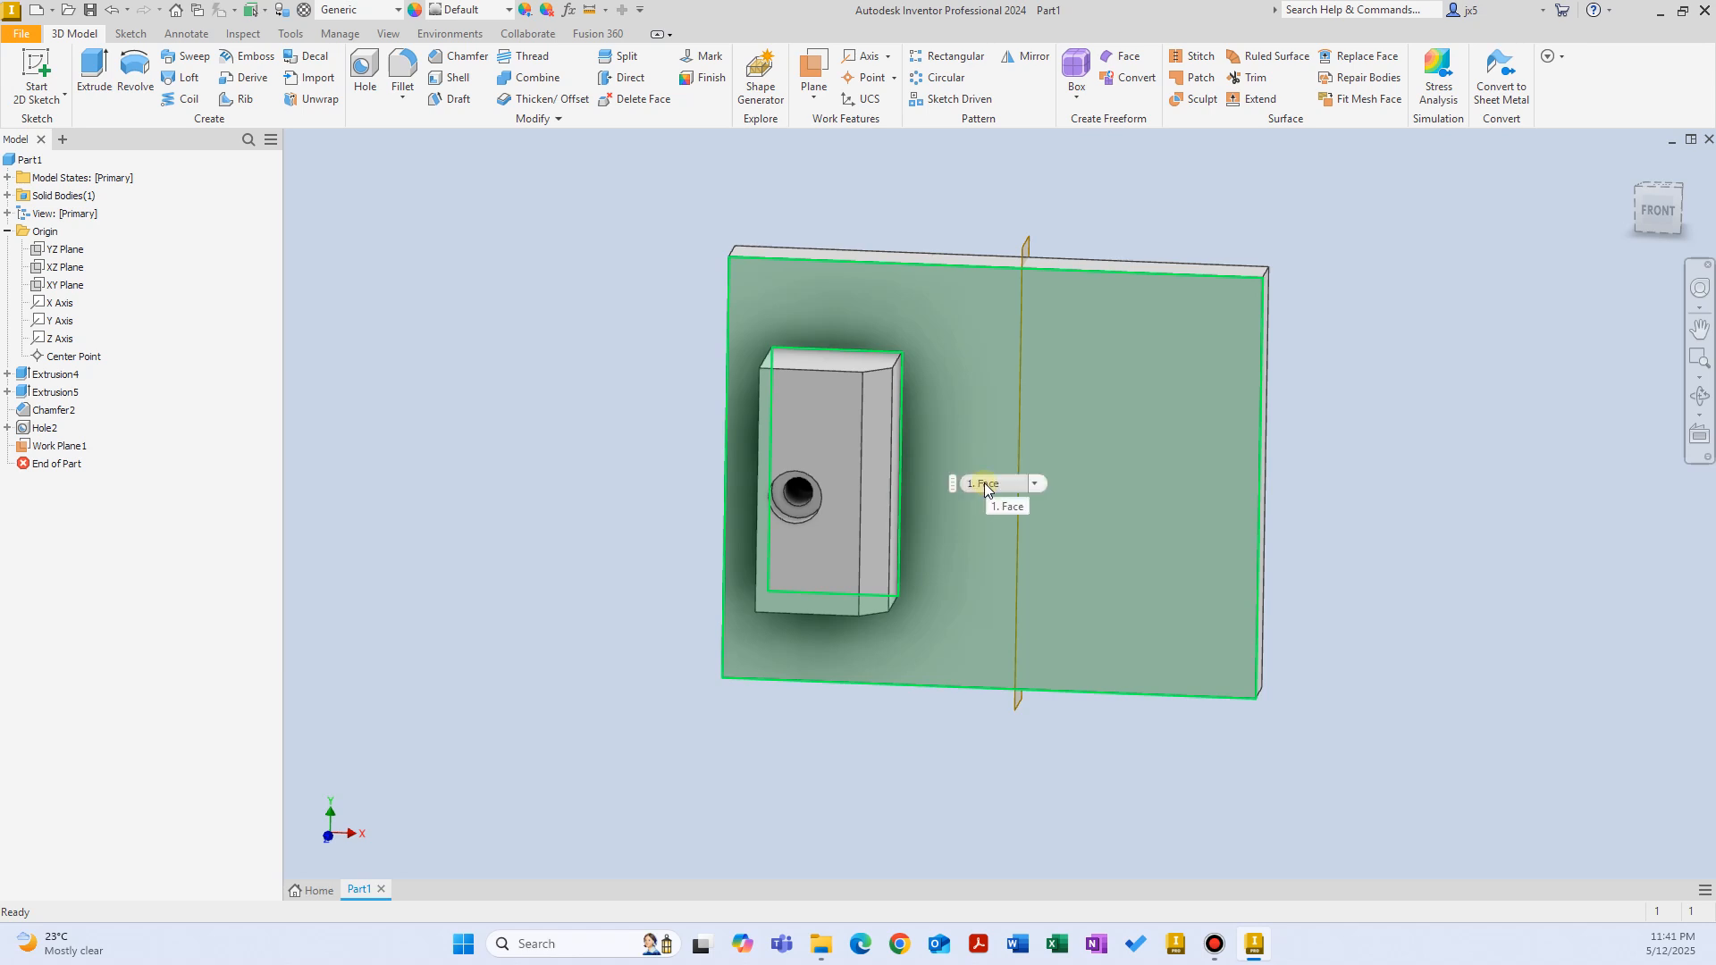
shift+middle_drag(1026, 195, 995, 168)
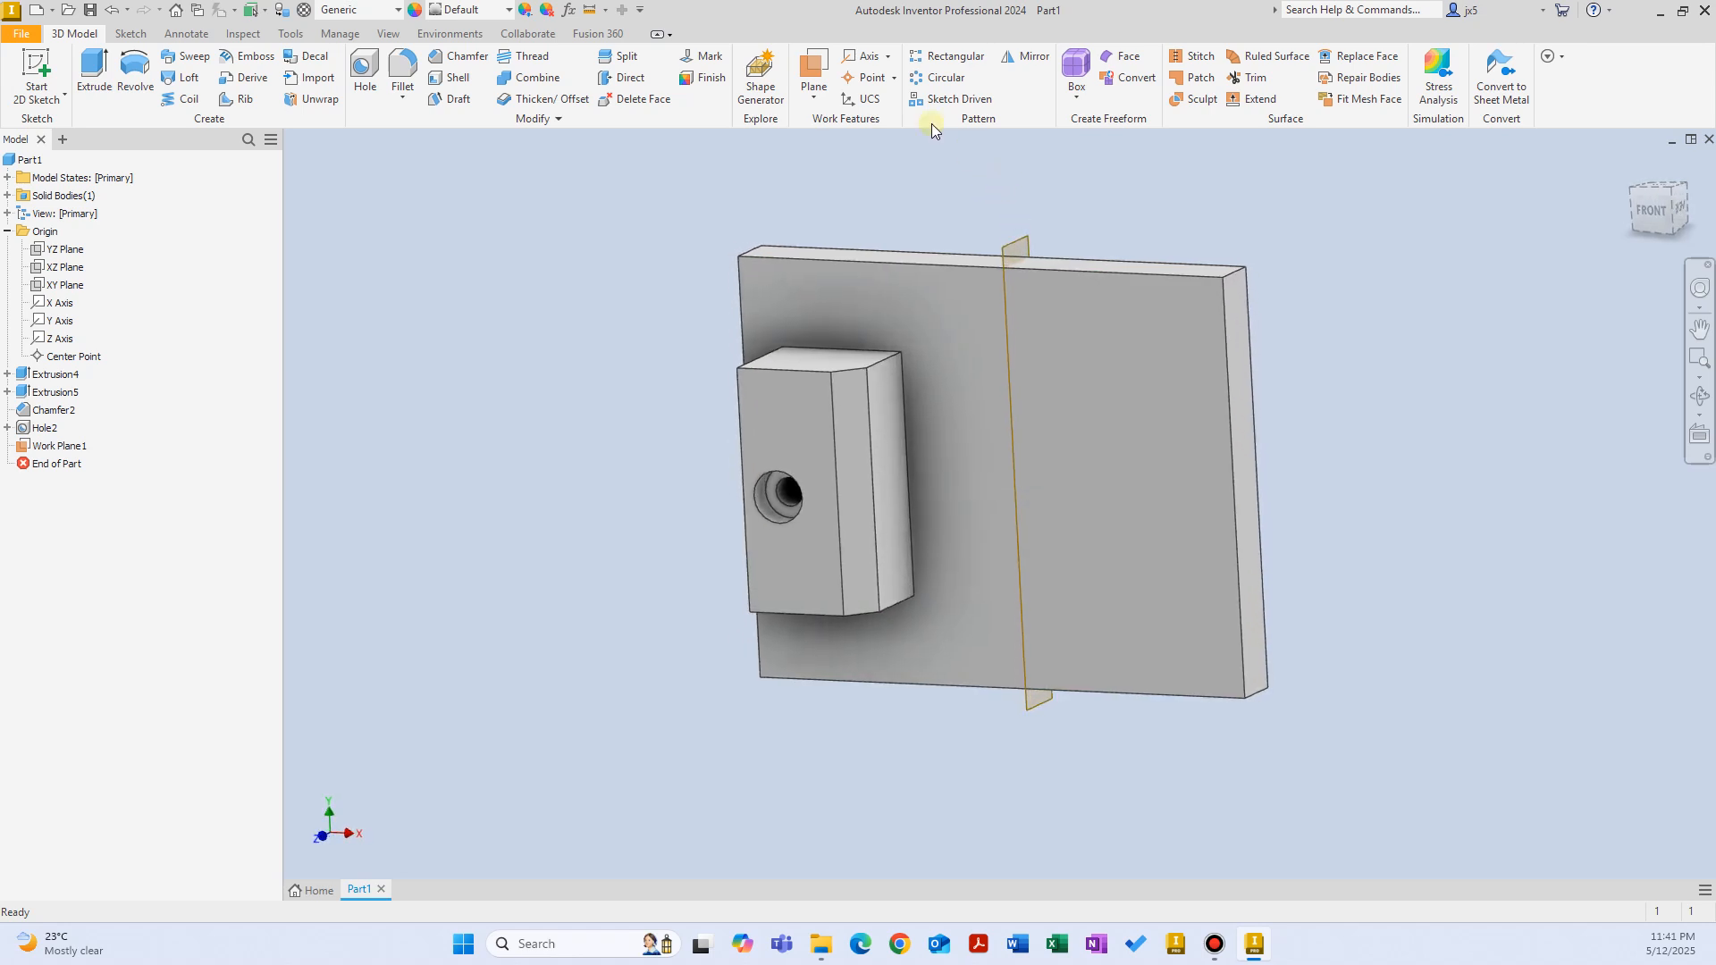
click(1028, 55)
click(53, 393)
click(54, 409)
click(45, 428)
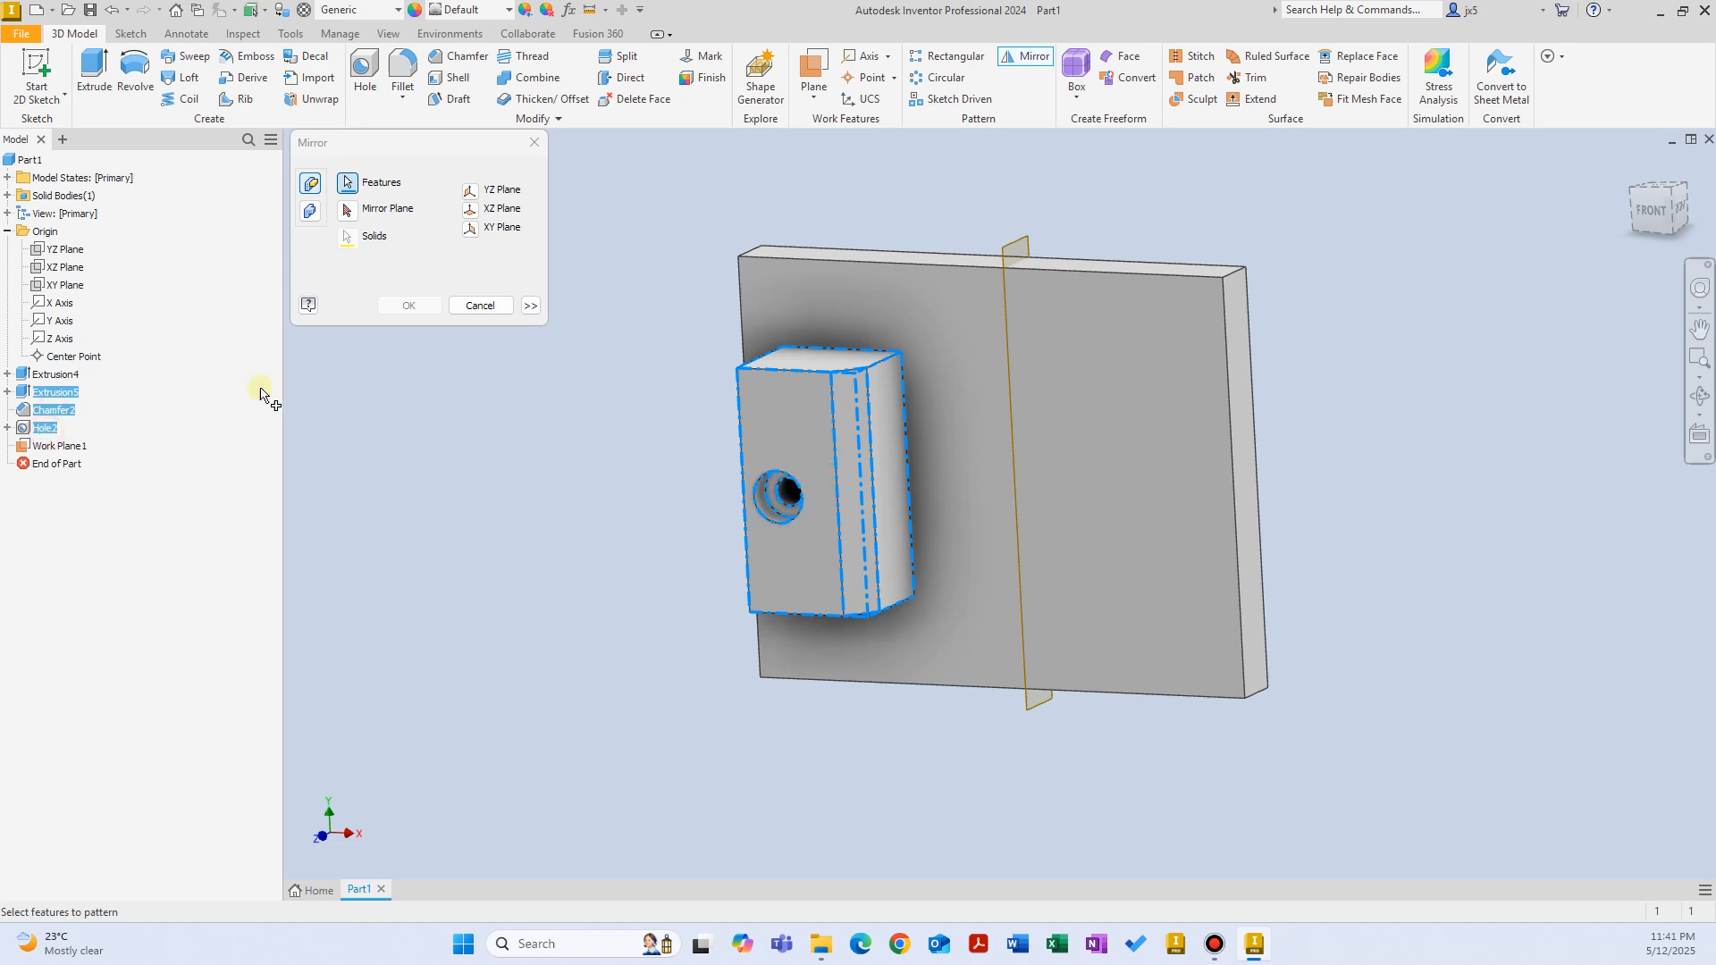
click(347, 210)
click(67, 448)
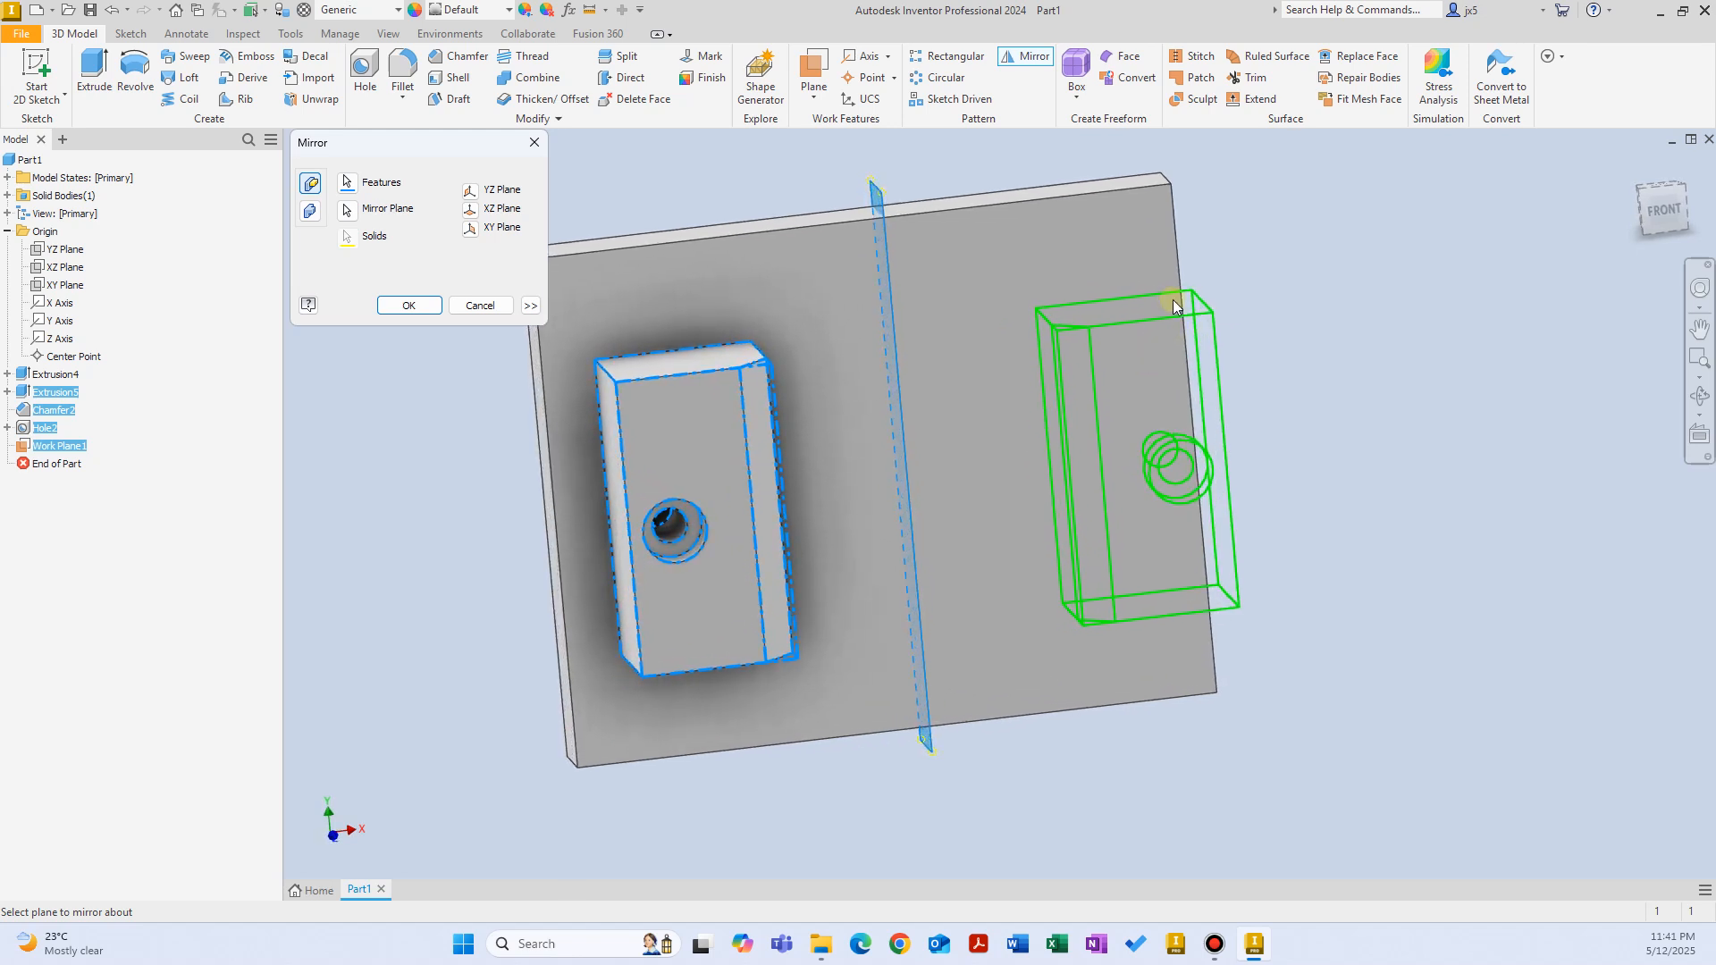
click(456, 304)
Set the work plane's offset from the plate's side face to -55 mm.
double_click(884, 190)
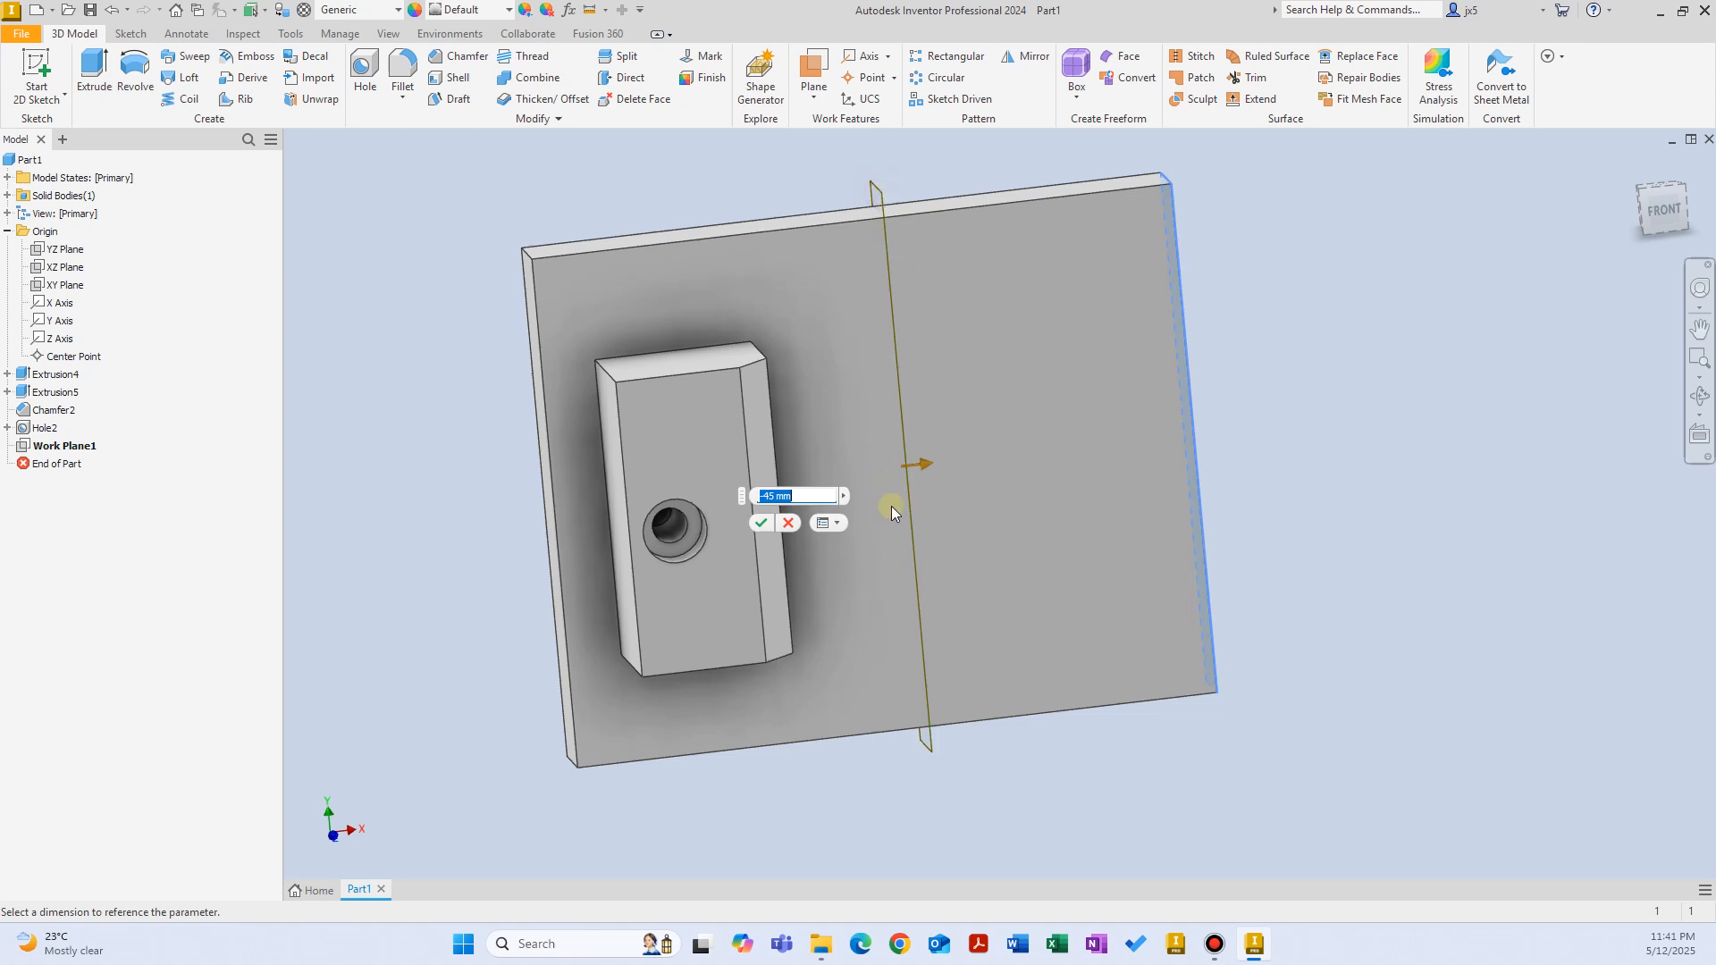
text(-55)
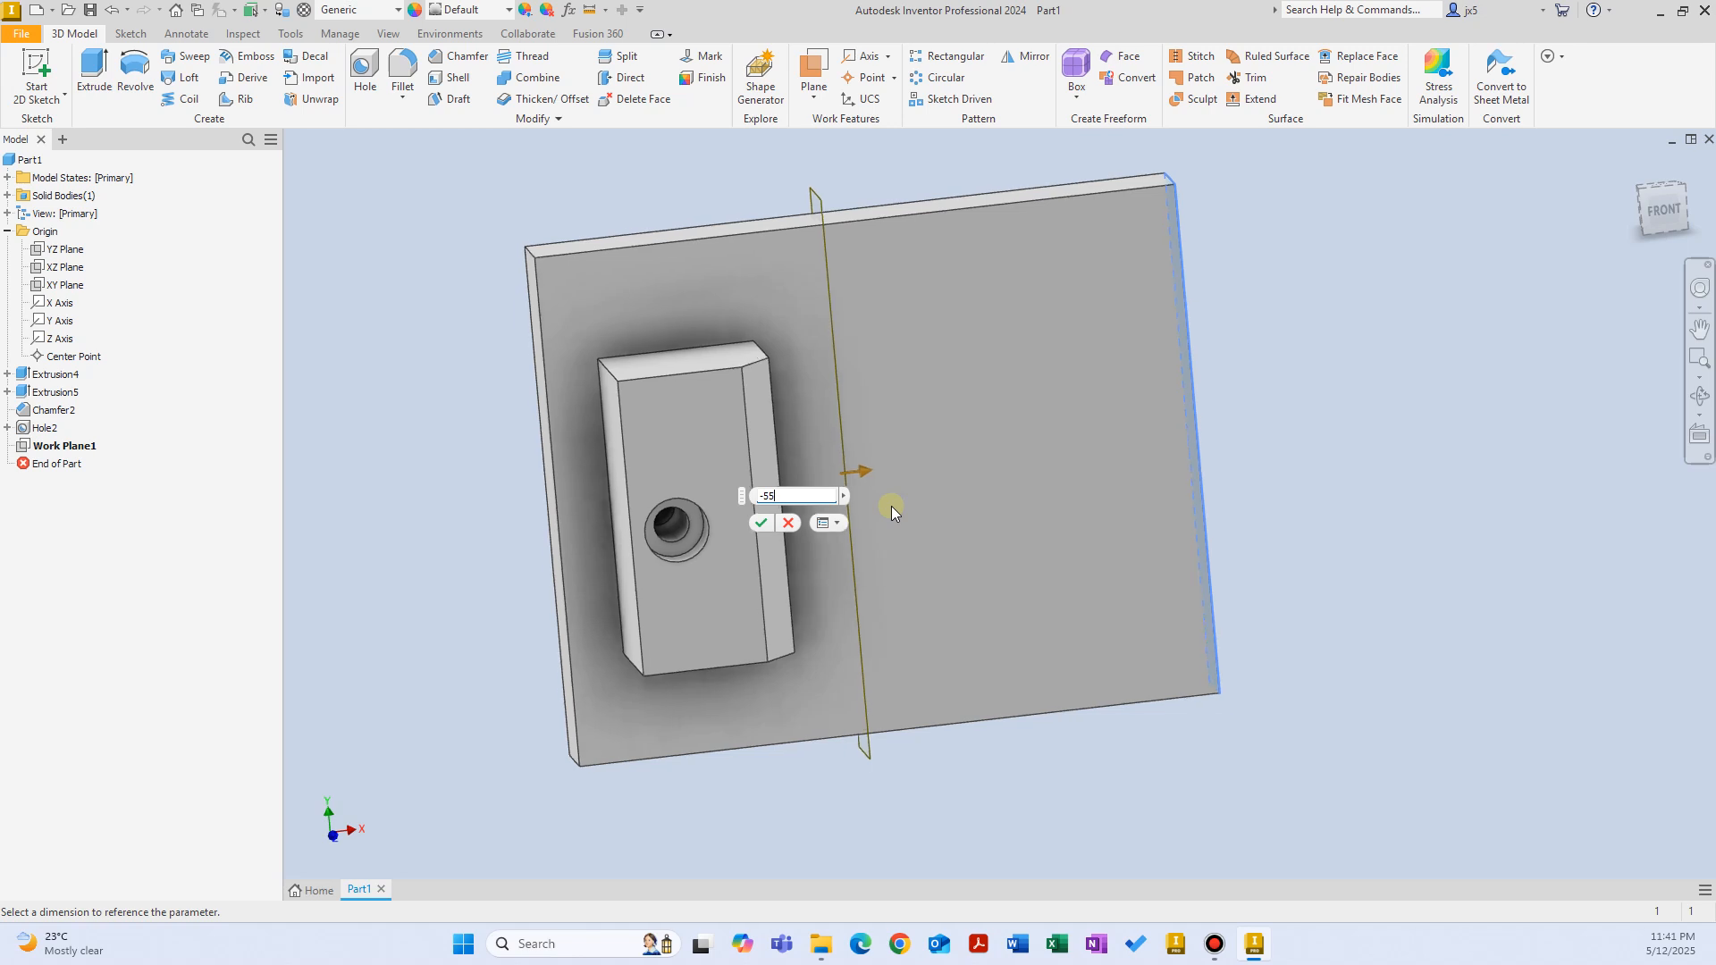
key(Return)
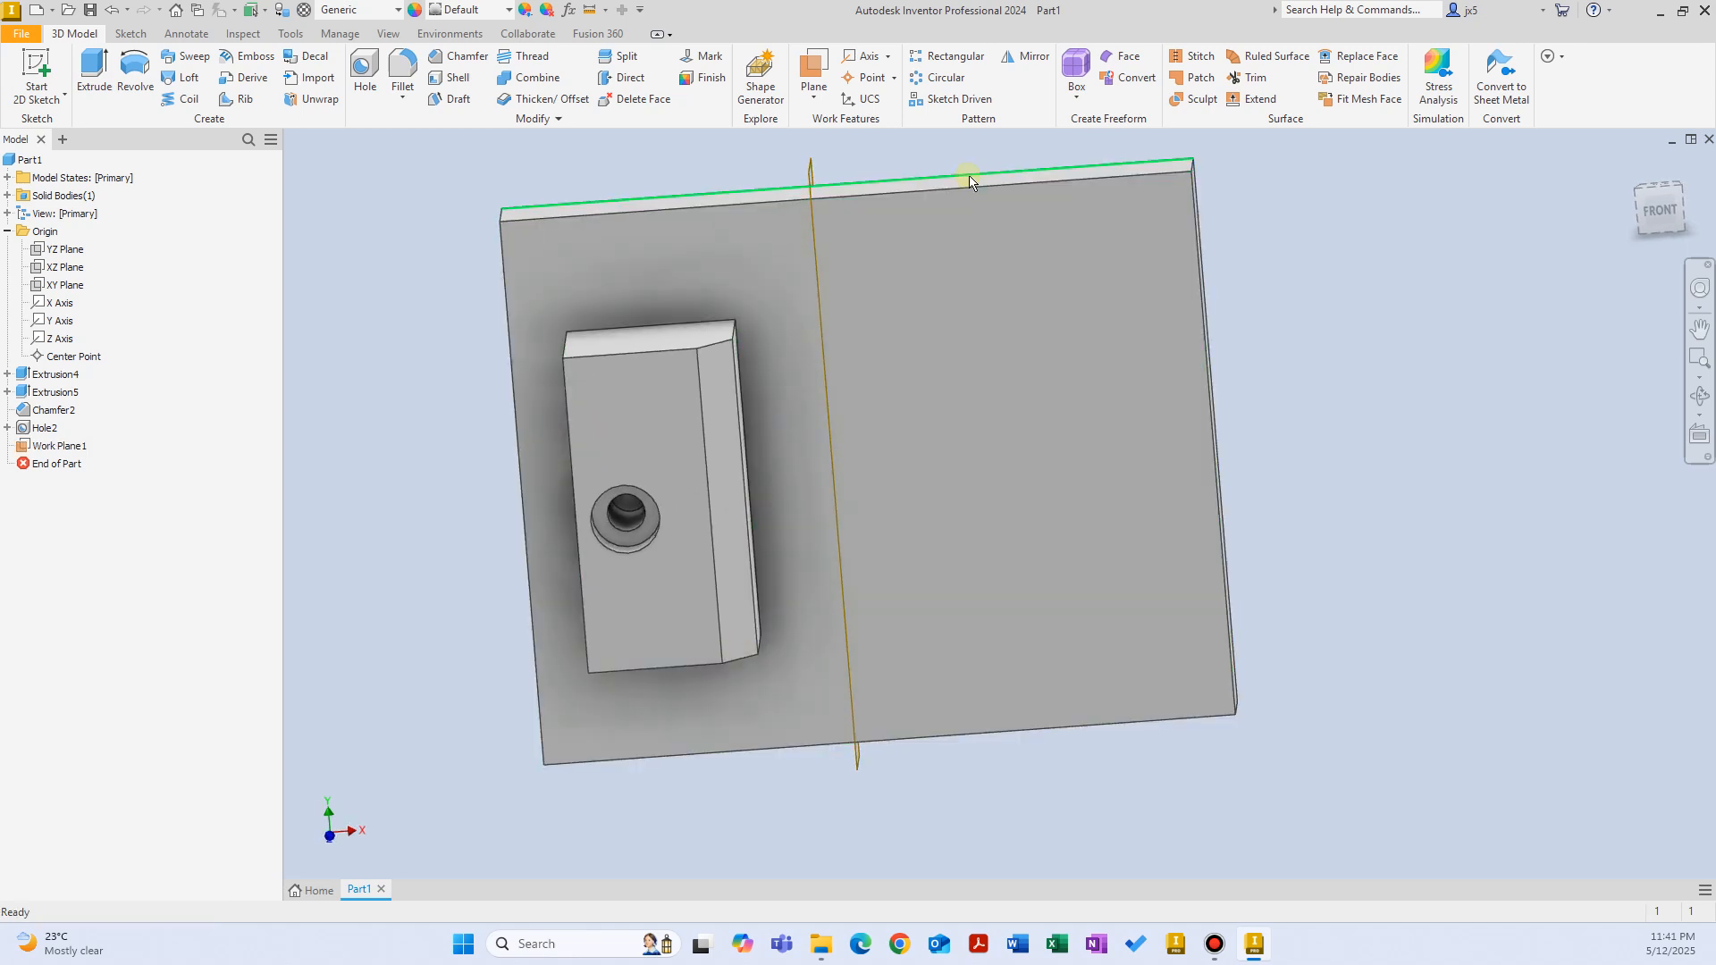
Mirror the block extrusion, its chamfer and its hole about the offset work plane.
click(1027, 58)
click(56, 393)
click(54, 410)
click(45, 428)
click(348, 209)
key(F6)
click(878, 205)
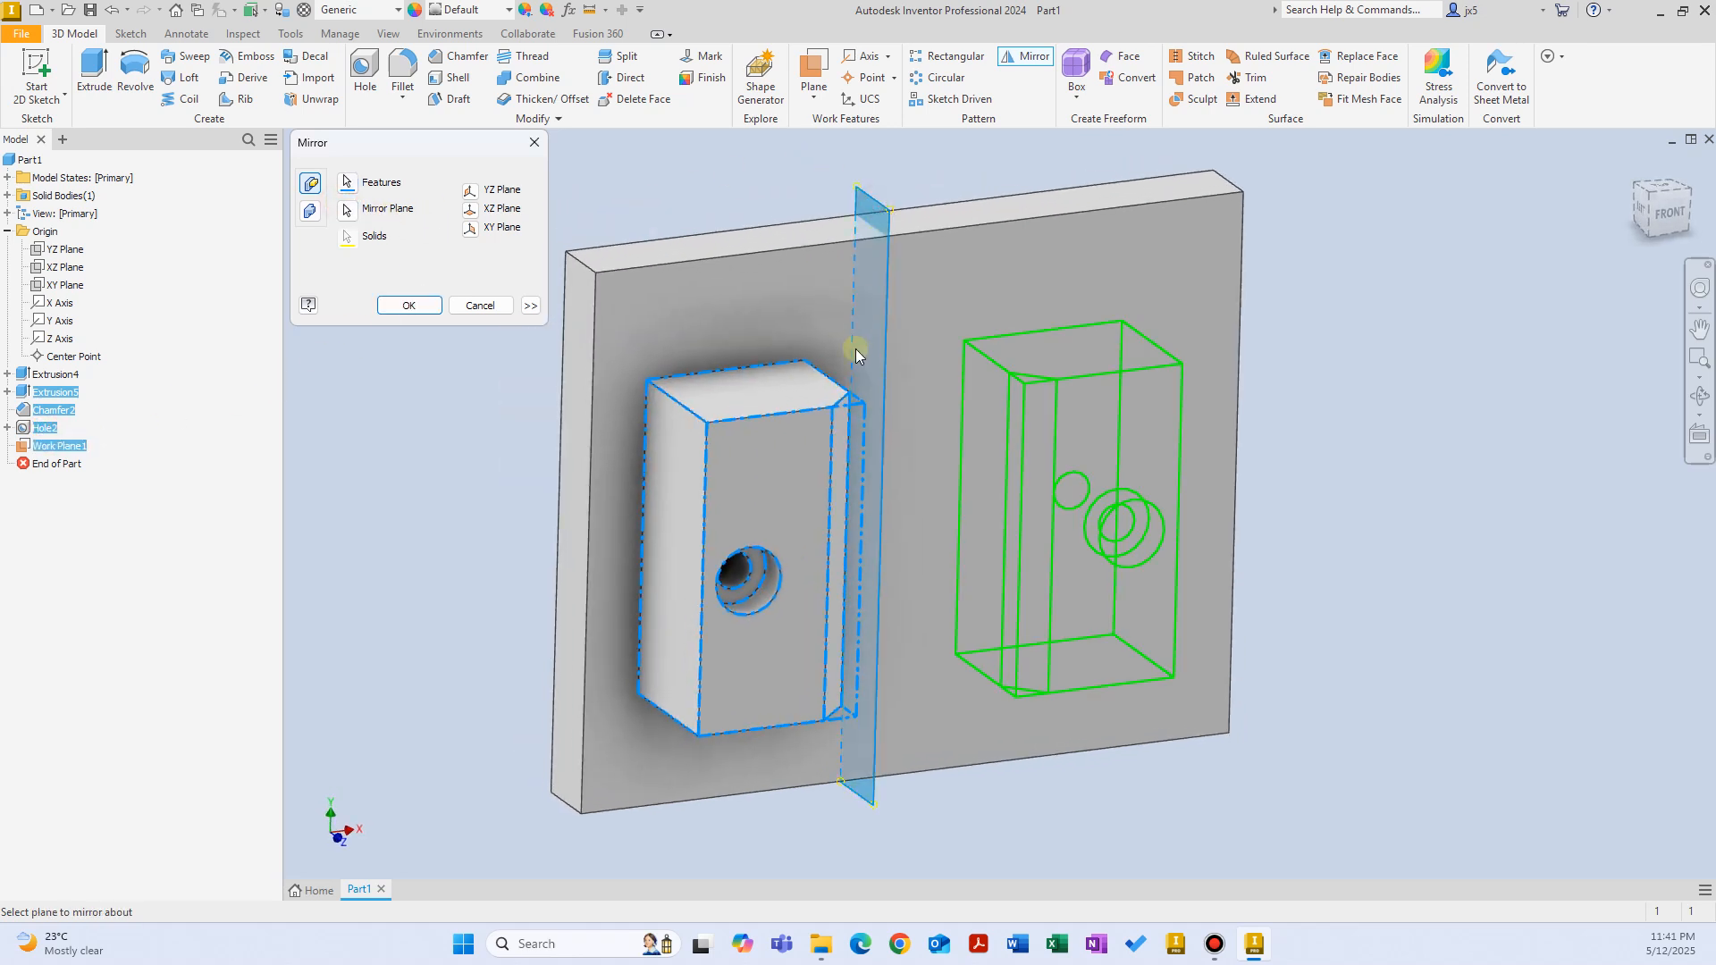
click(408, 304)
key(F6)
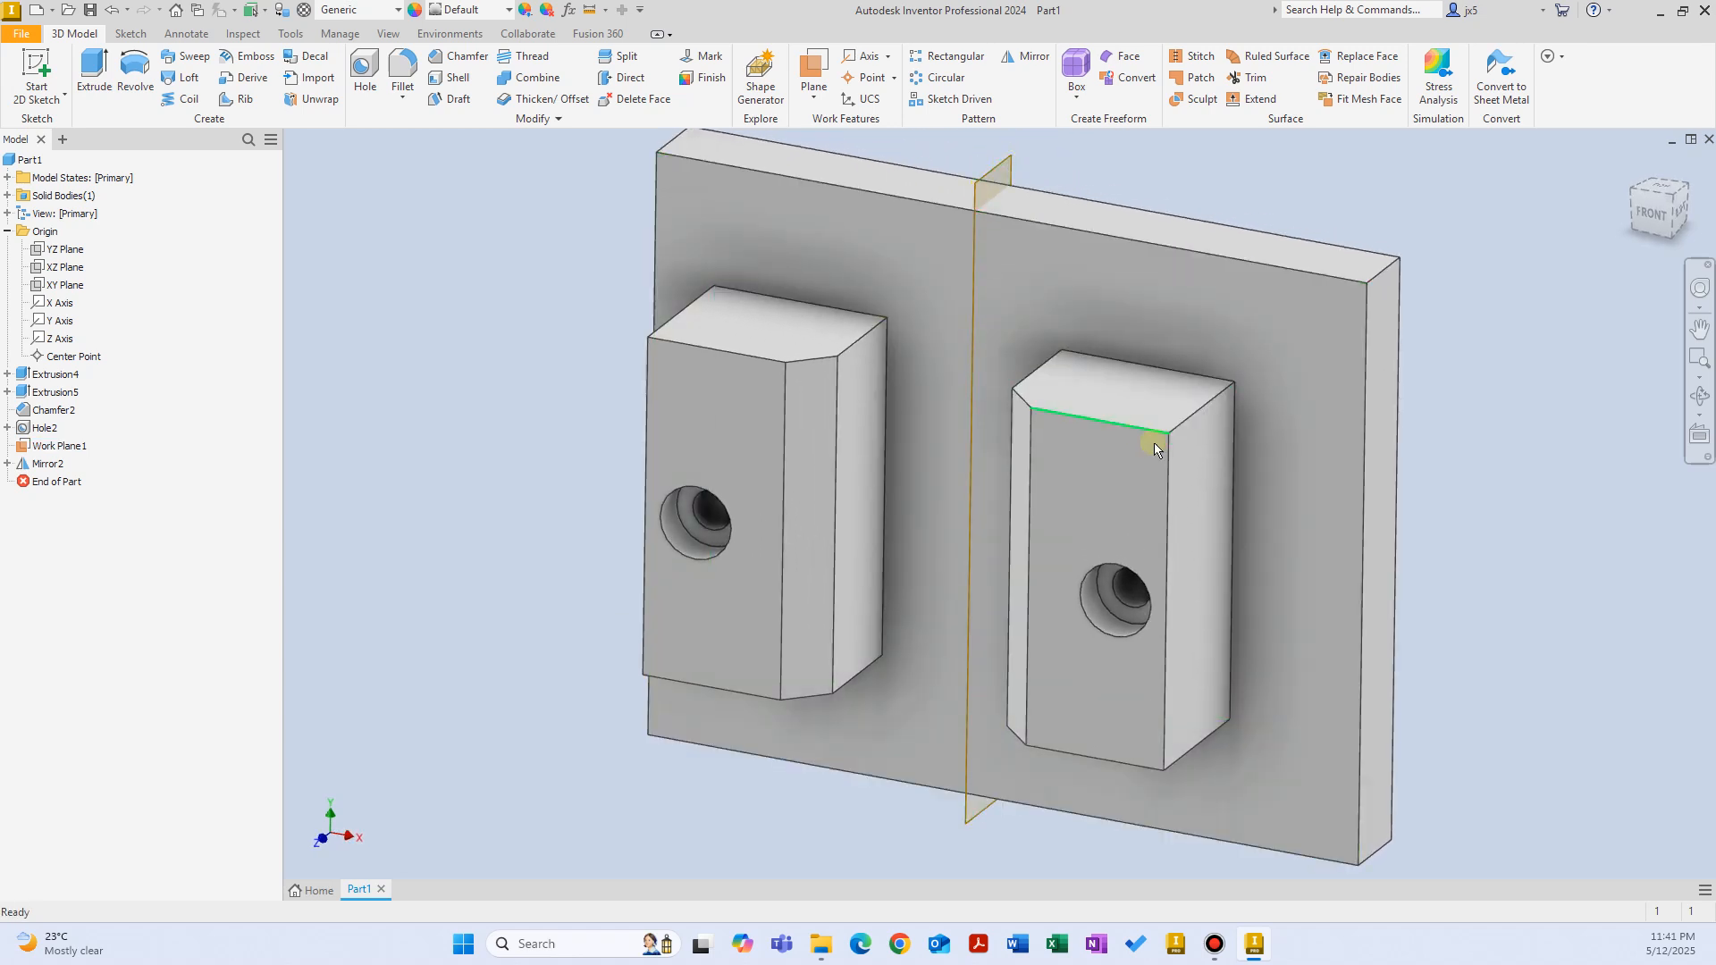
shift+middle_drag(668, 345, 631, 442)
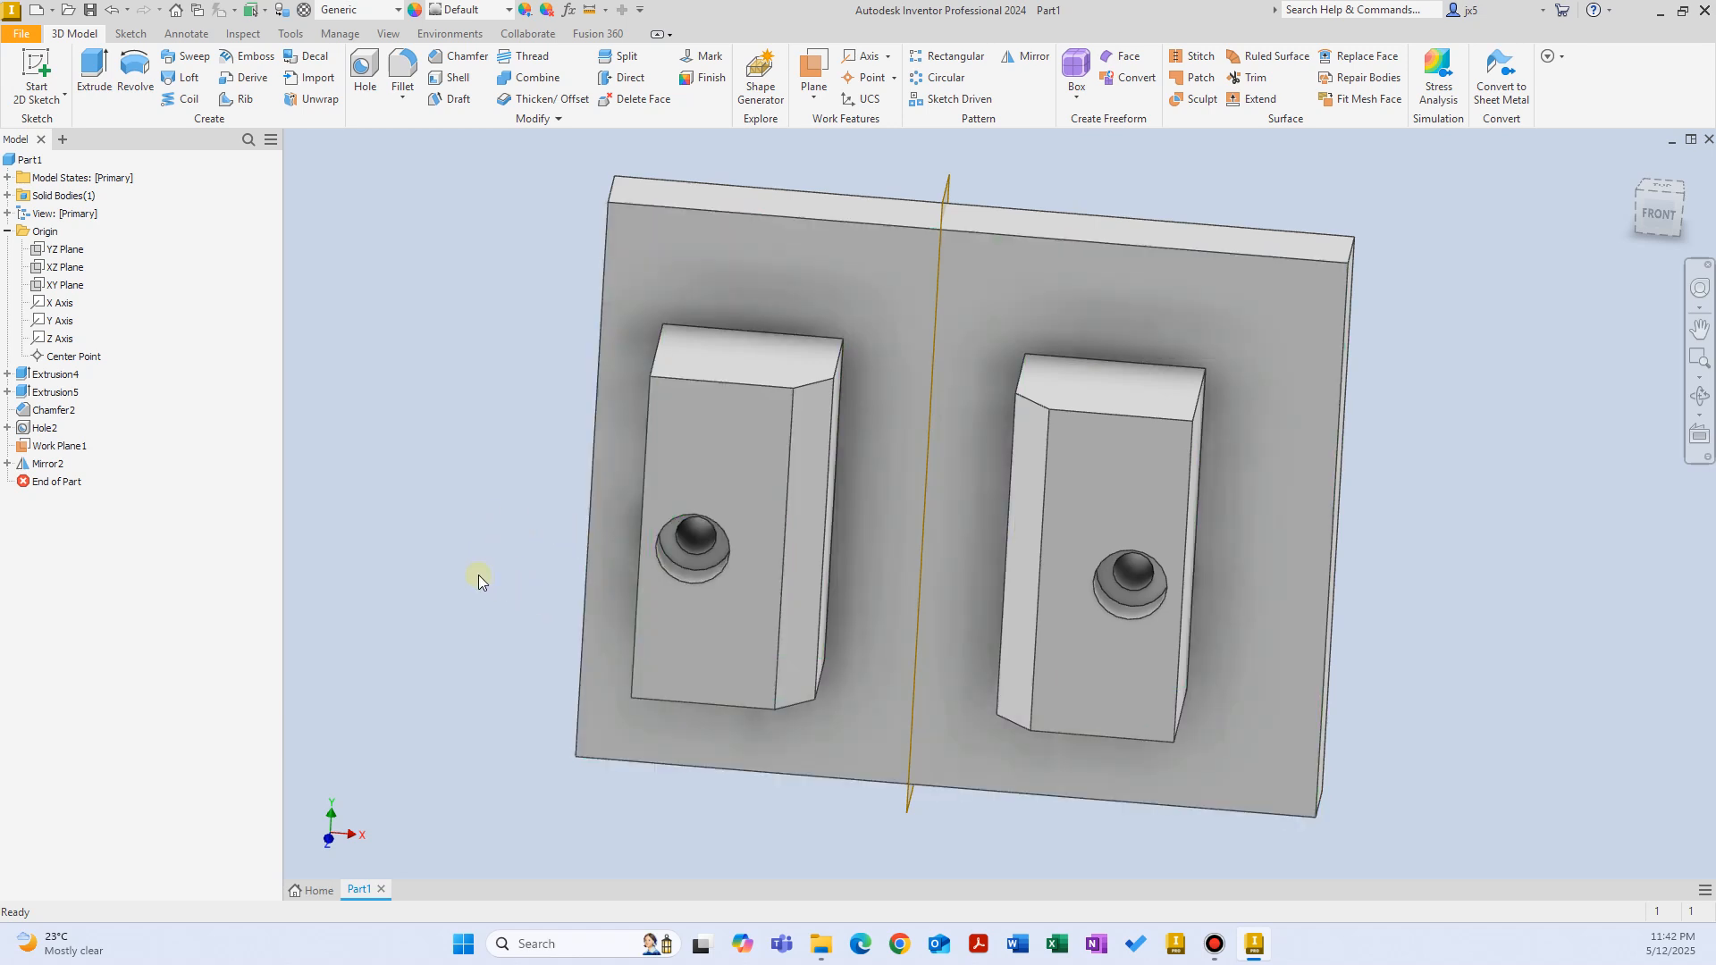
shift+middle_drag(485, 555, 850, 631)
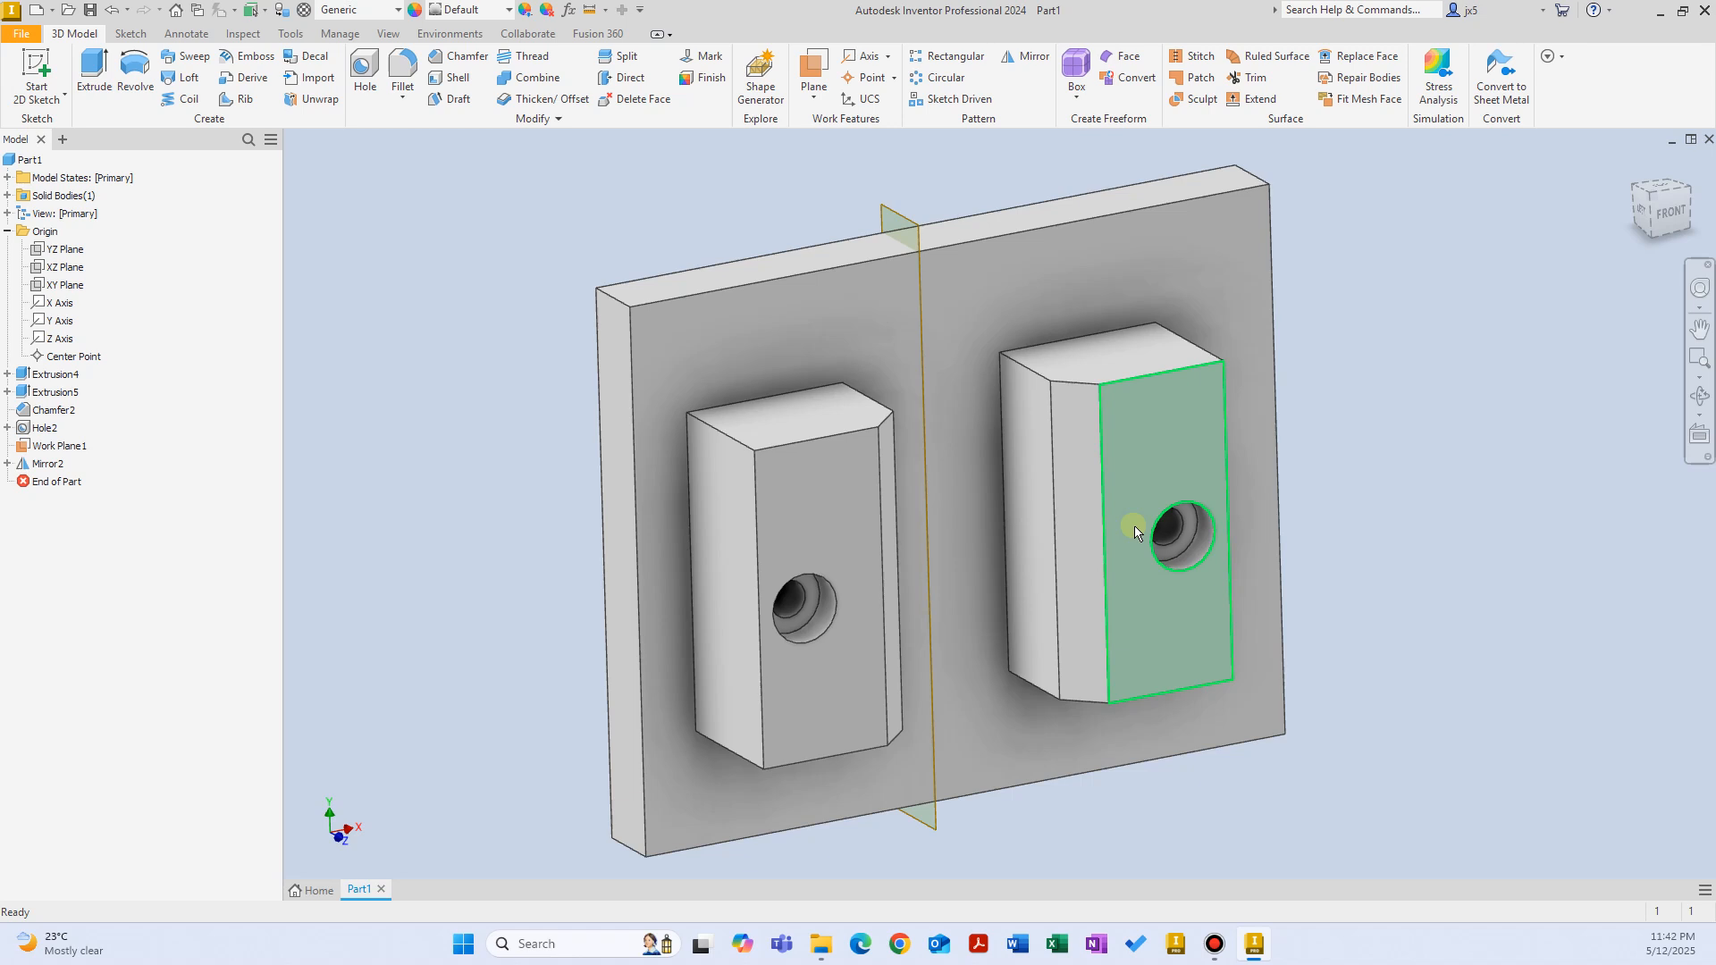
Delete the block extrusion, chamfer, hole, work plane and mirror, leaving only the base plate.
click(44, 470)
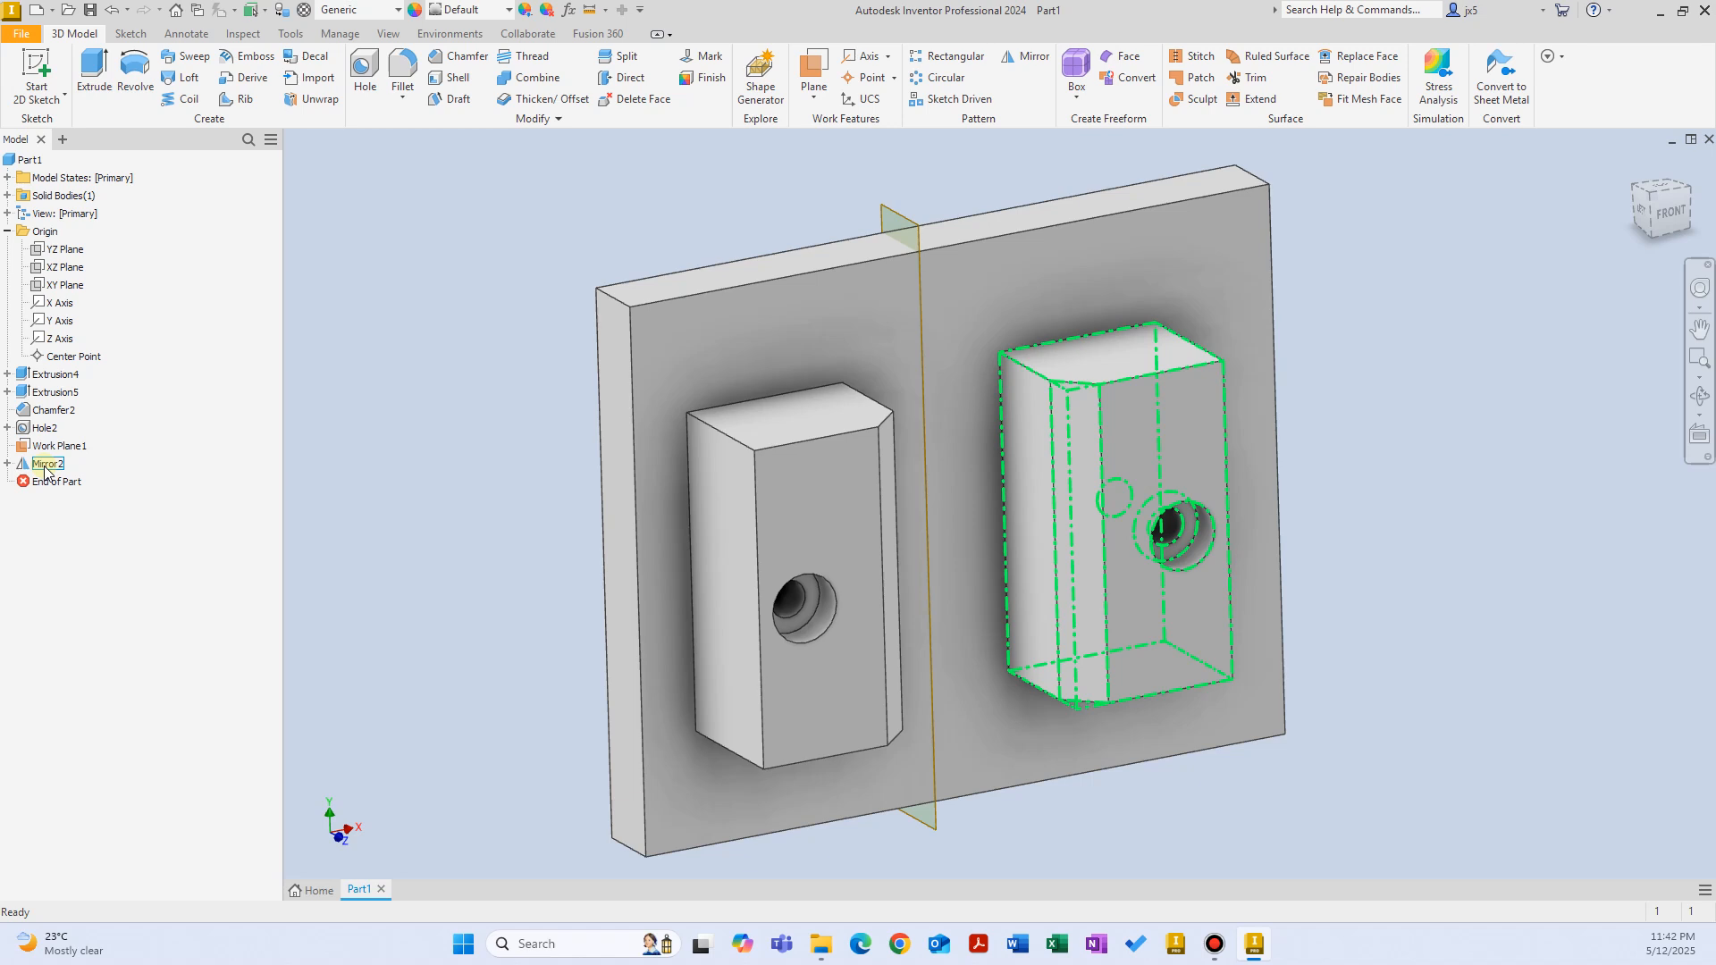
shift+click(53, 391)
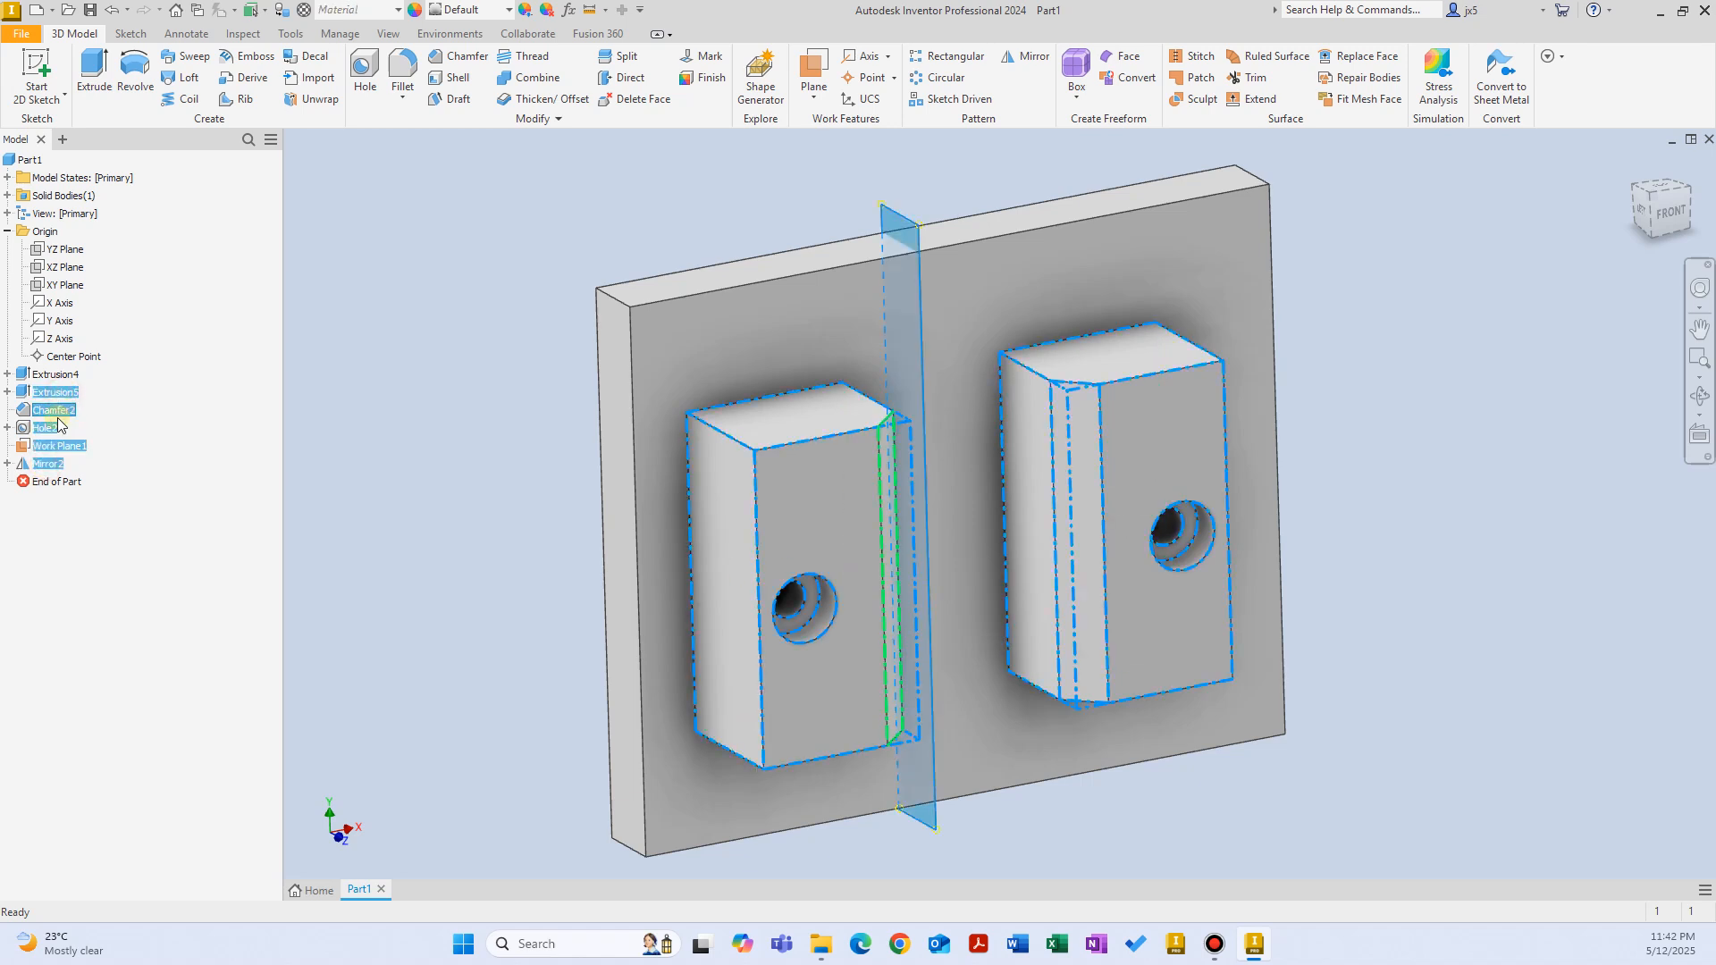
key(Delete)
click(501, 380)
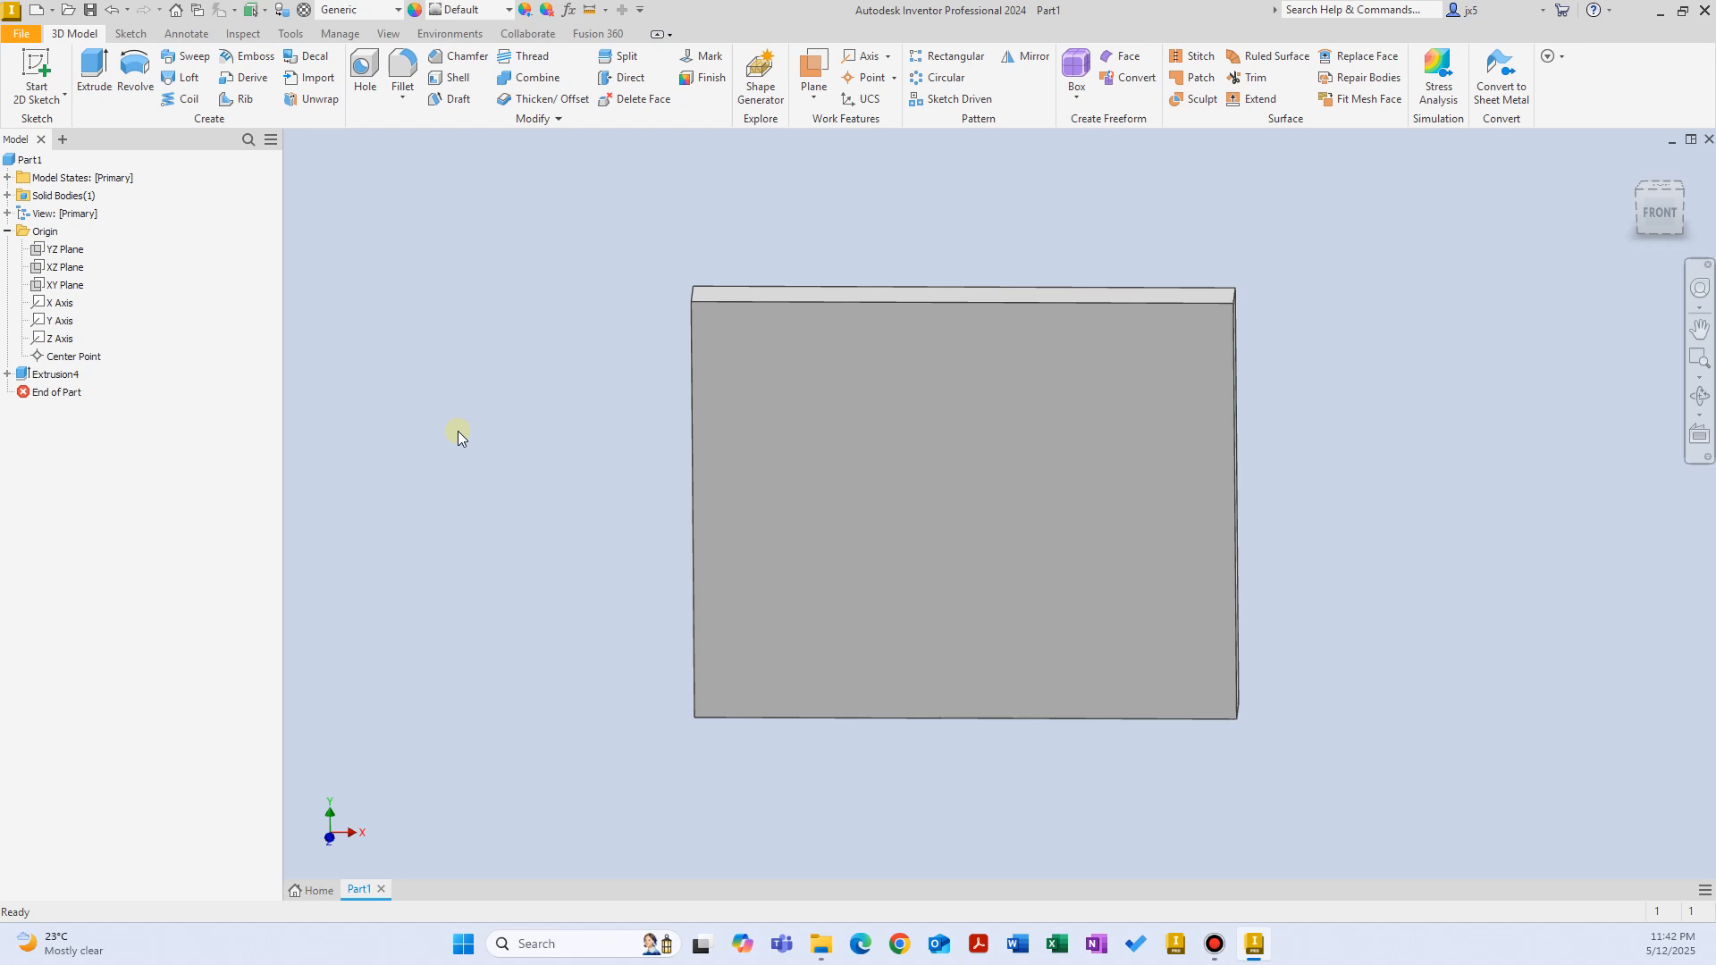
Create an M5 counterbore hole through all near the upper-left corner of the plate's front face.
click(365, 71)
click(767, 365)
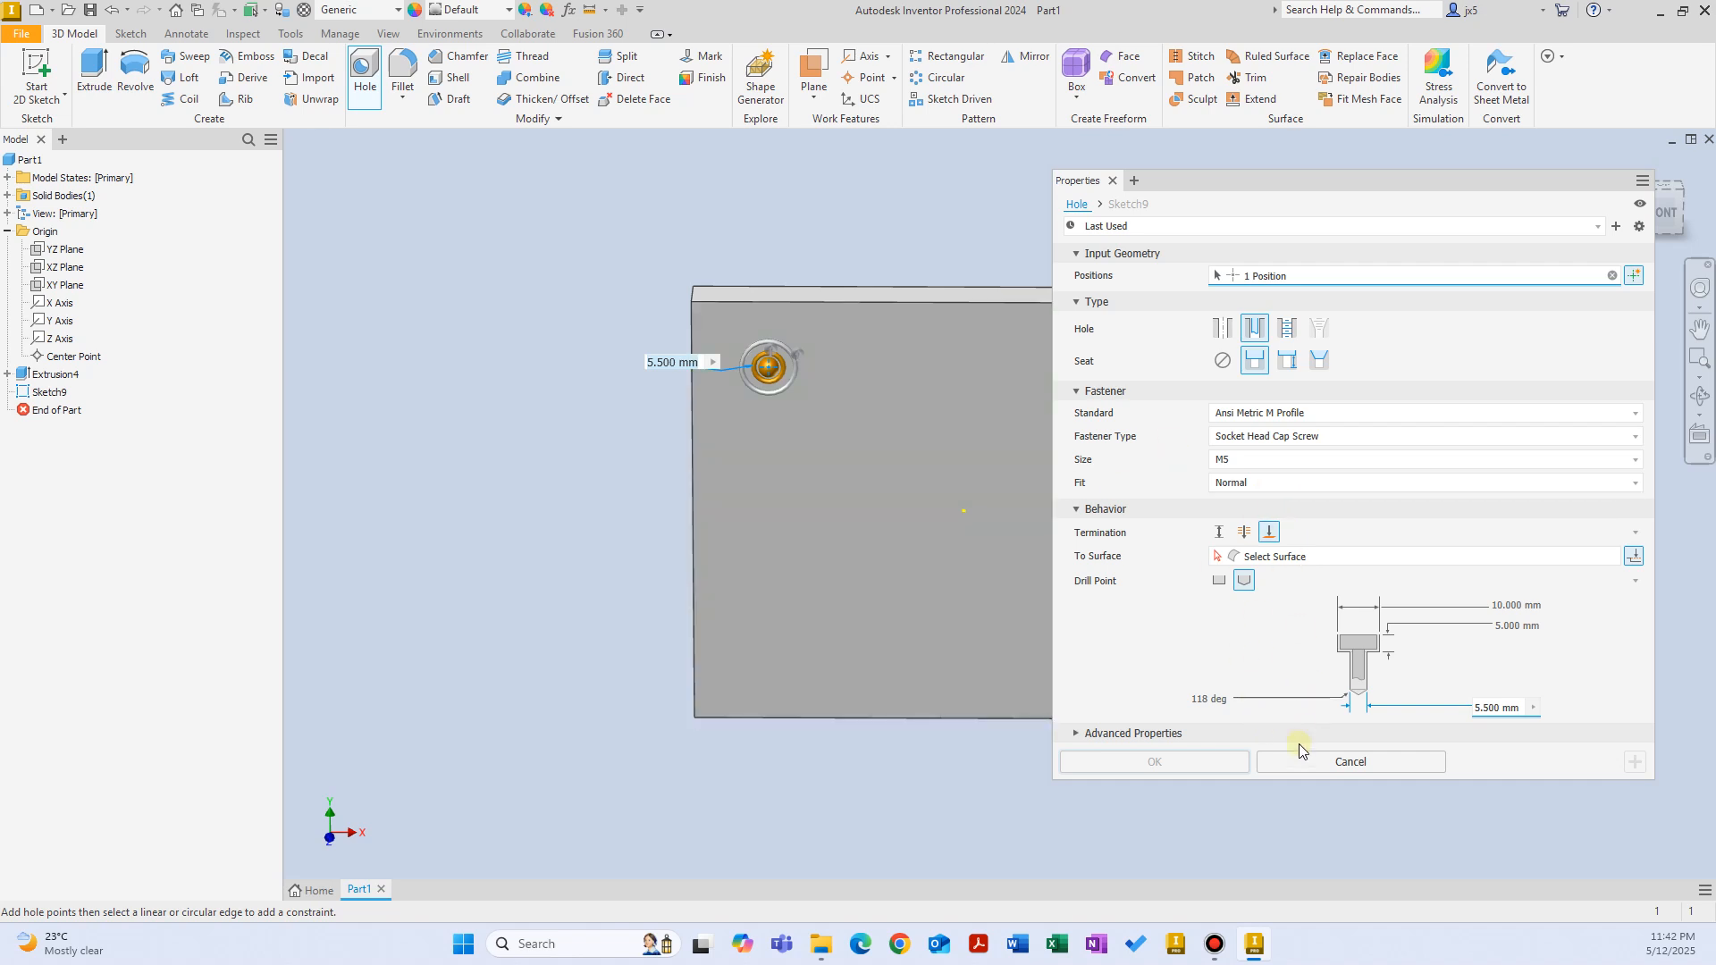
drag(1318, 197, 1428, 269)
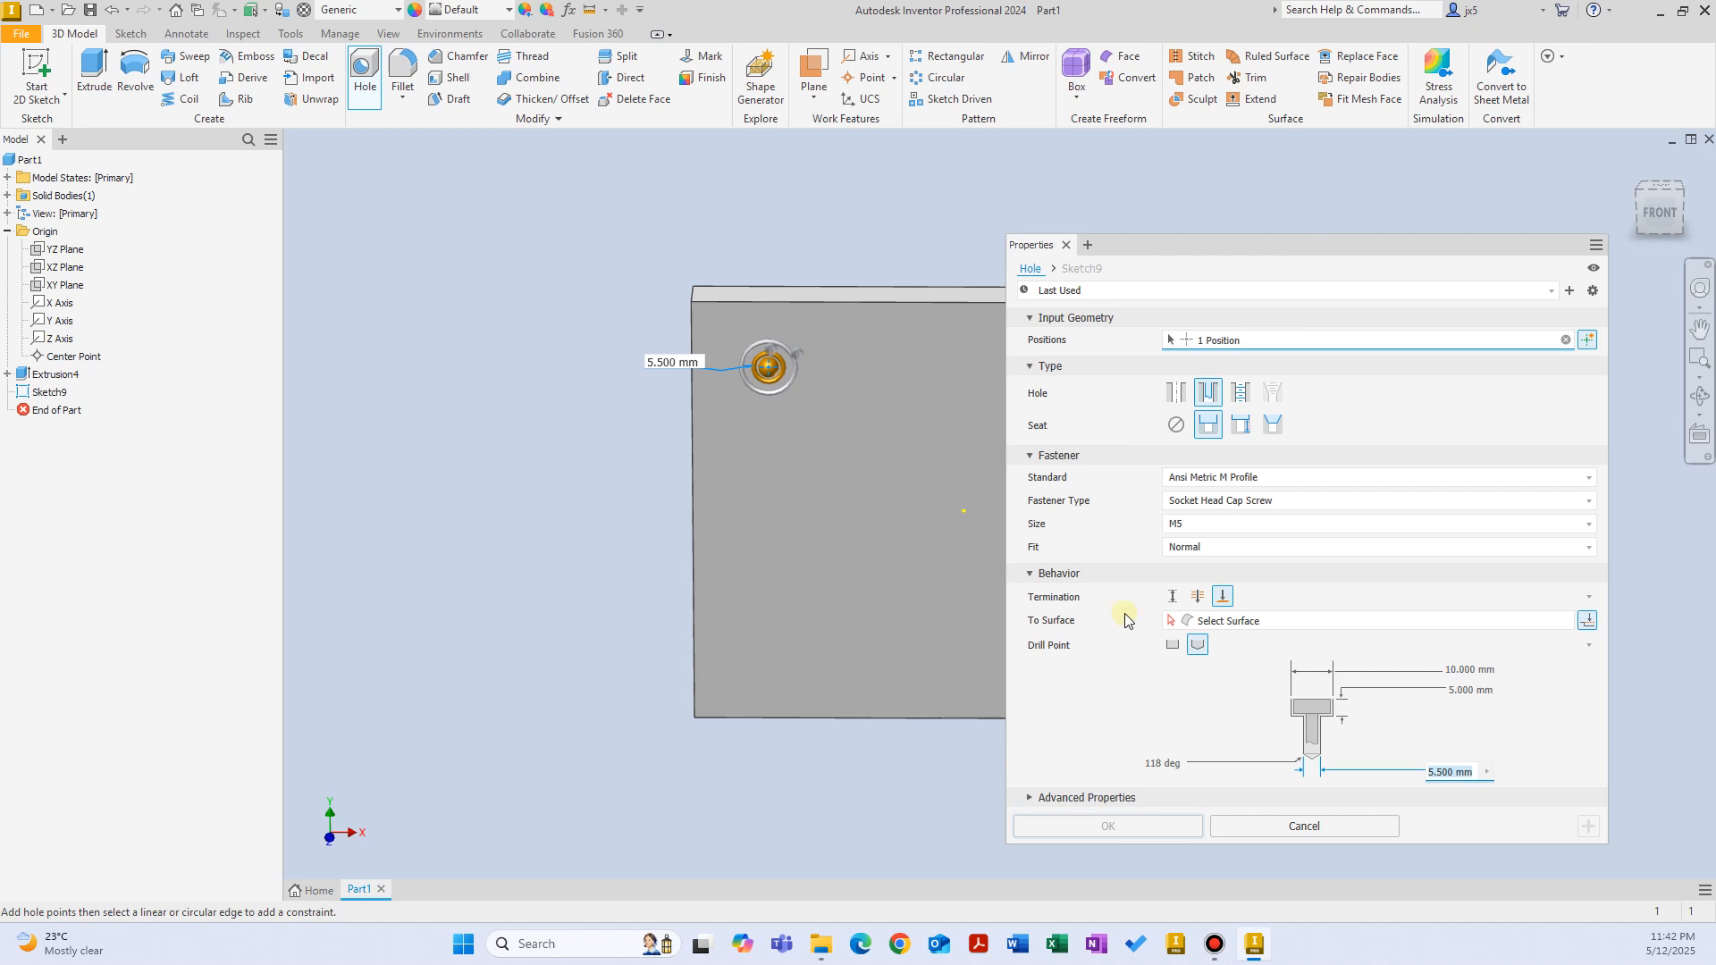
click(1197, 596)
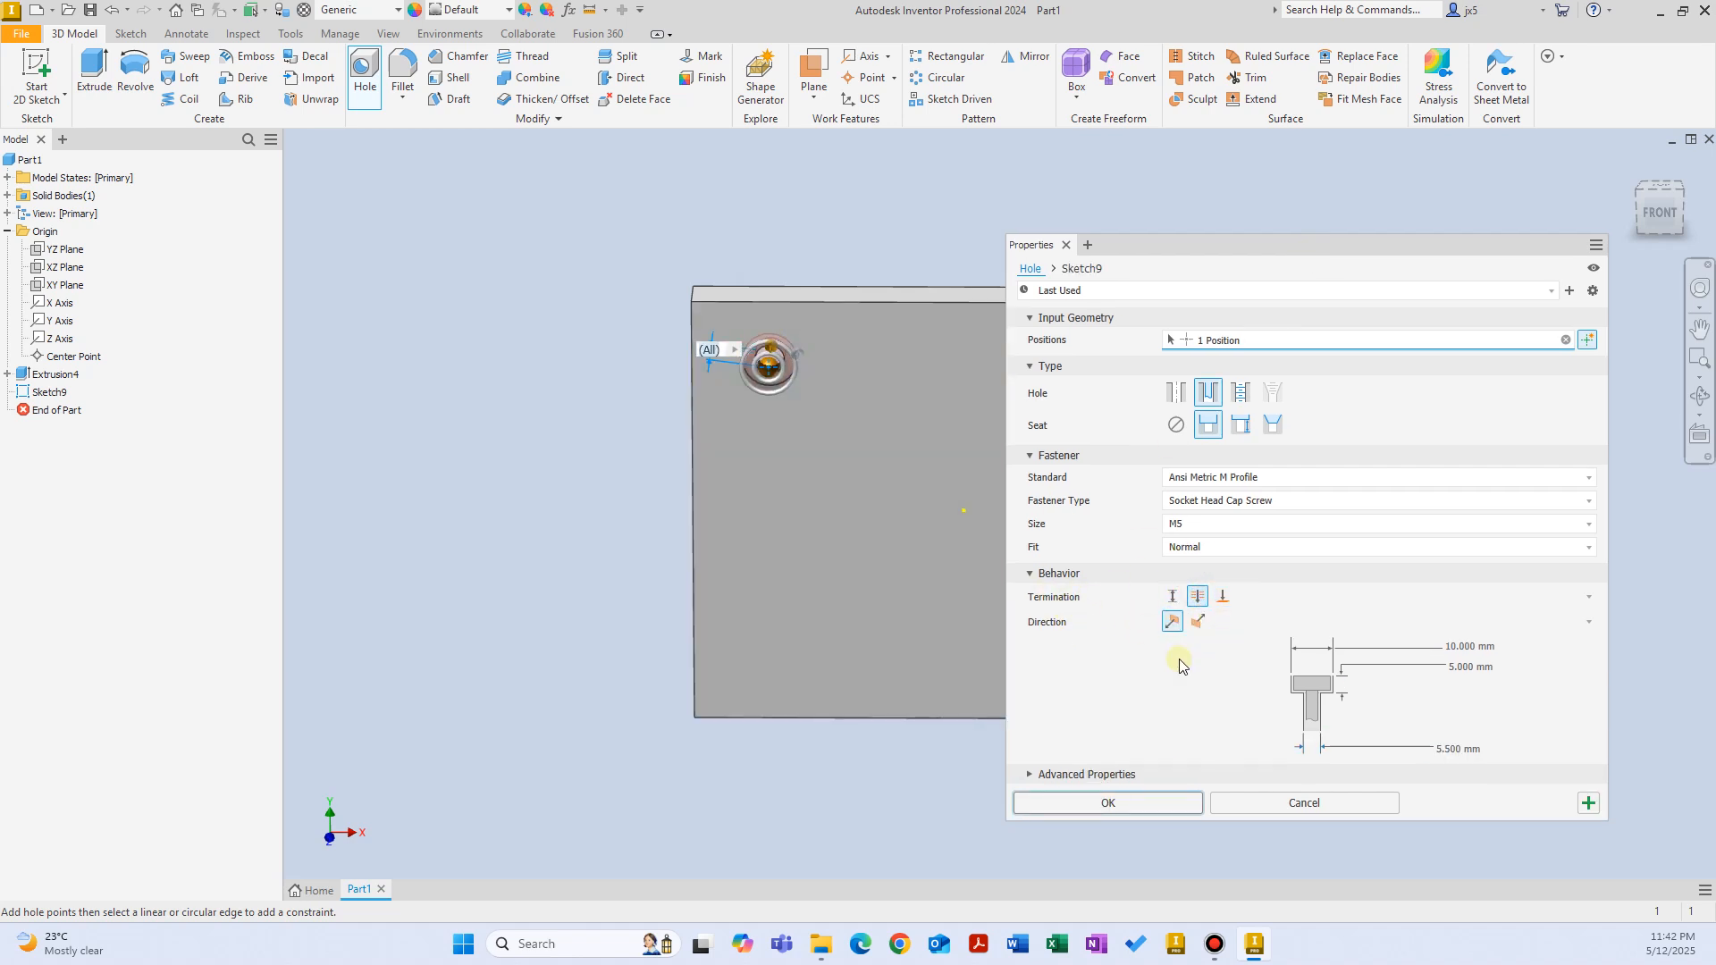
click(1138, 801)
scroll(756, 377, up, 4)
shift+middle_drag(962, 502, 958, 380)
scroll(977, 330, down, 4)
scroll(979, 407, up, 1)
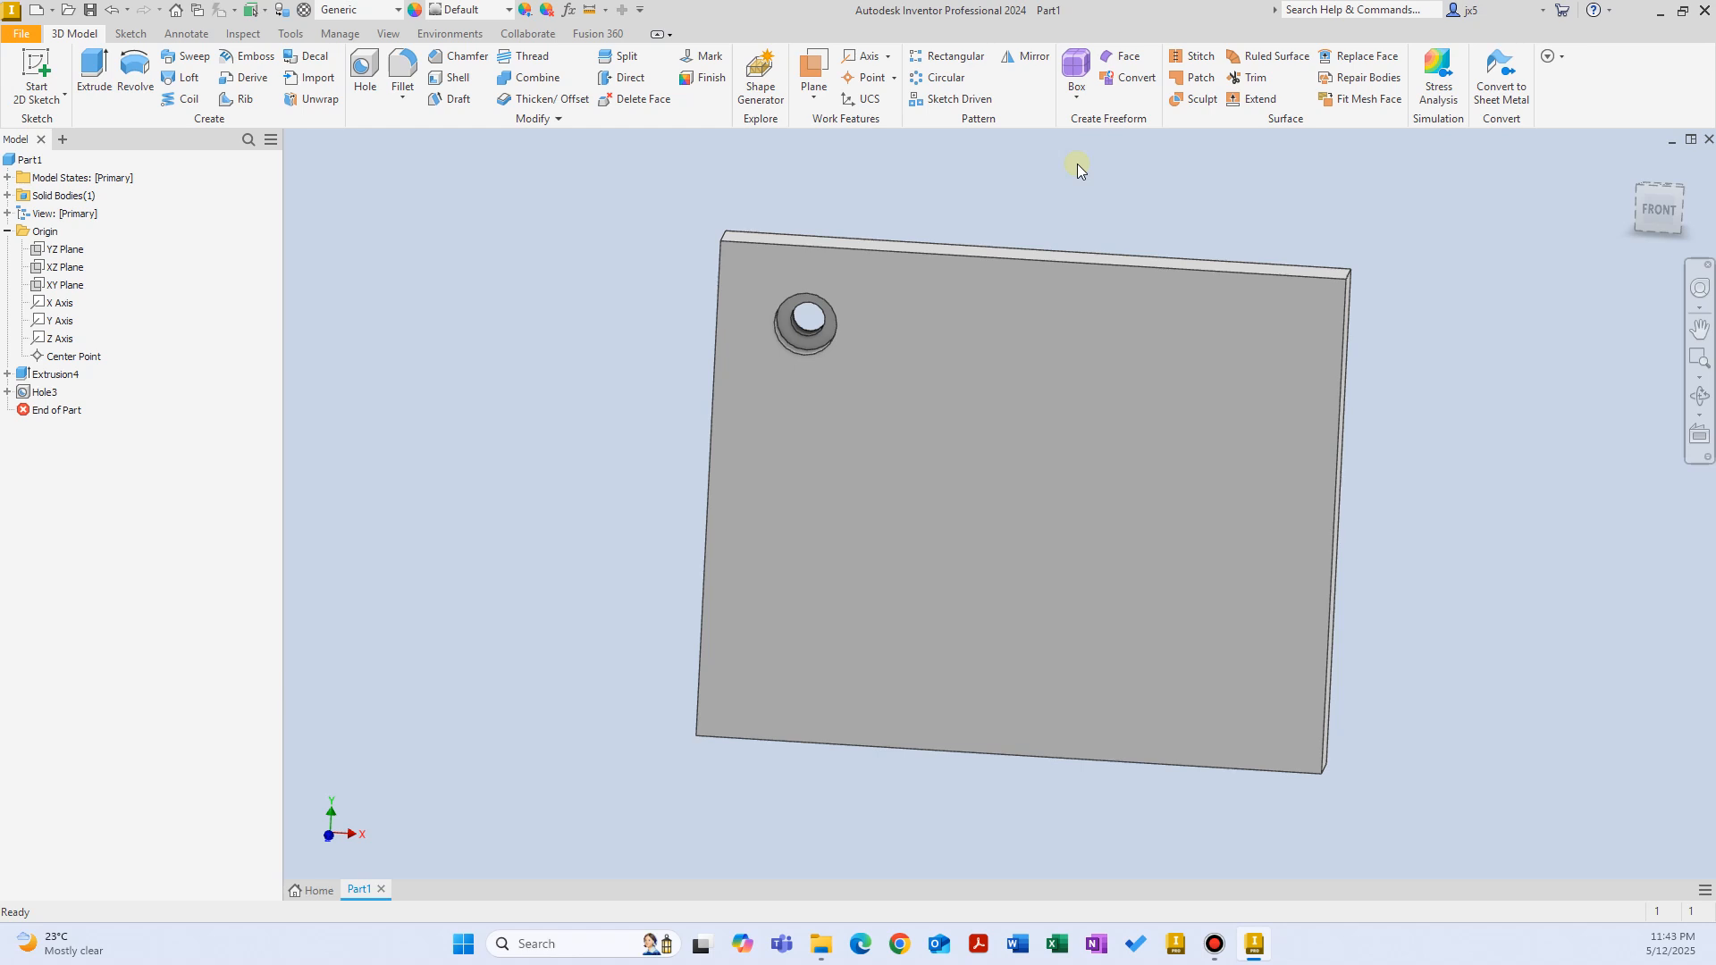
Start a sketch on the plate's front face and place six scattered points across it.
click(38, 69)
click(983, 431)
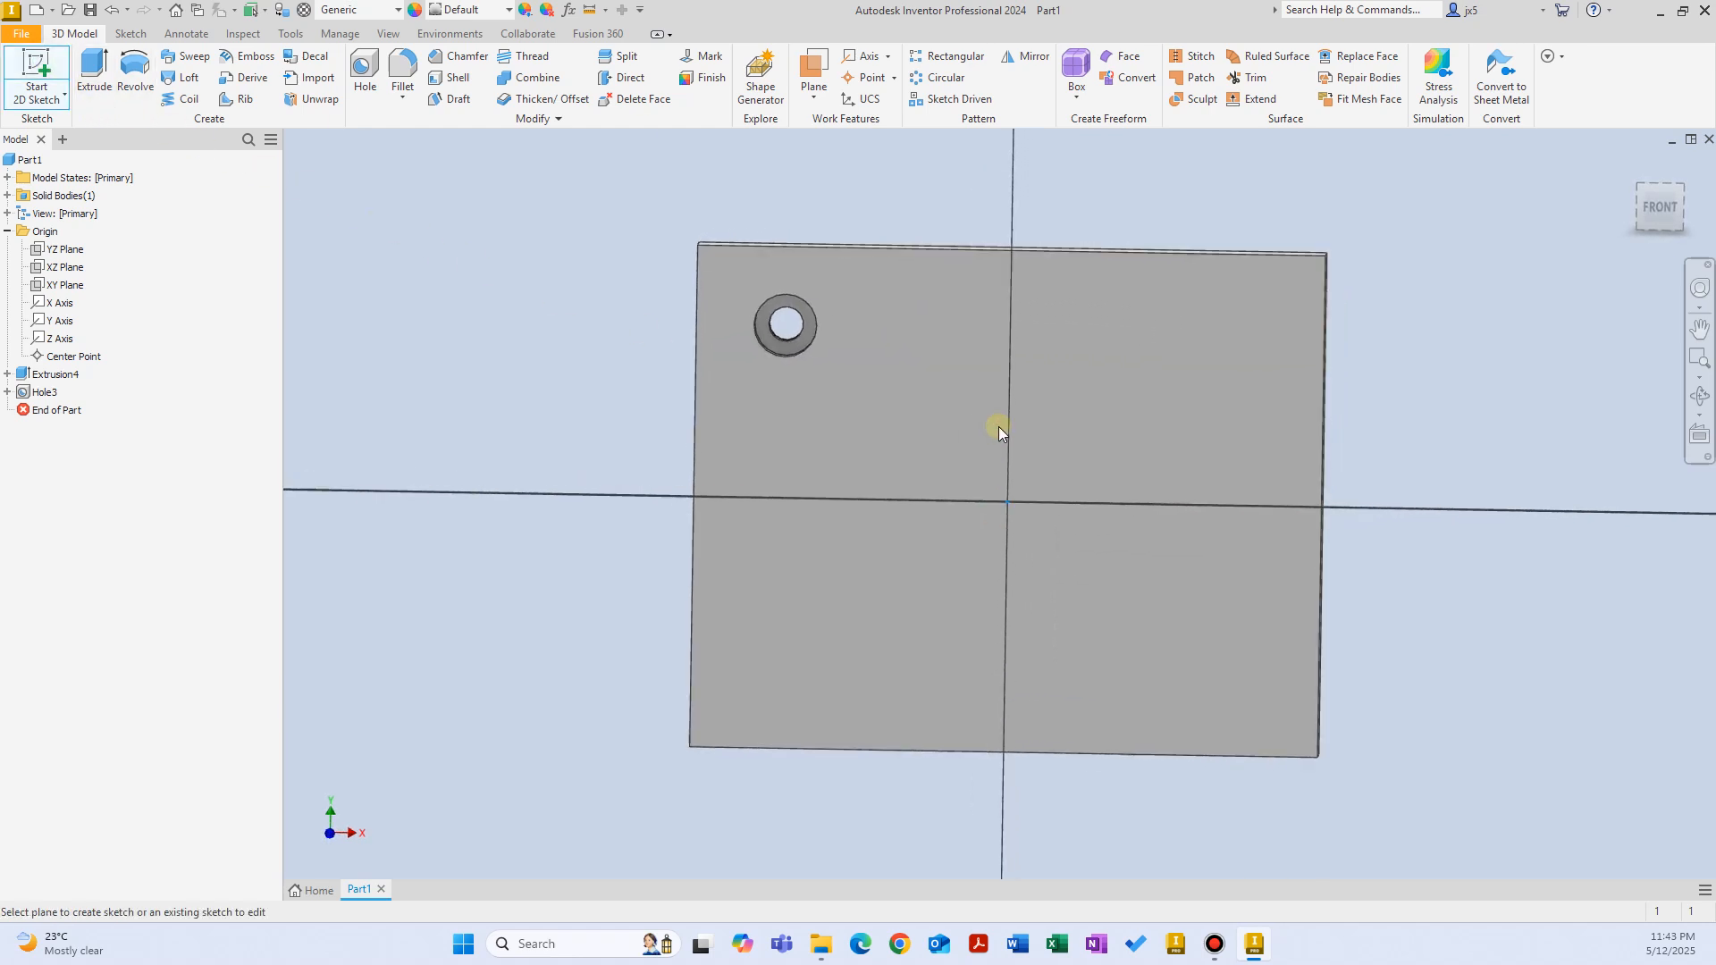
click(292, 99)
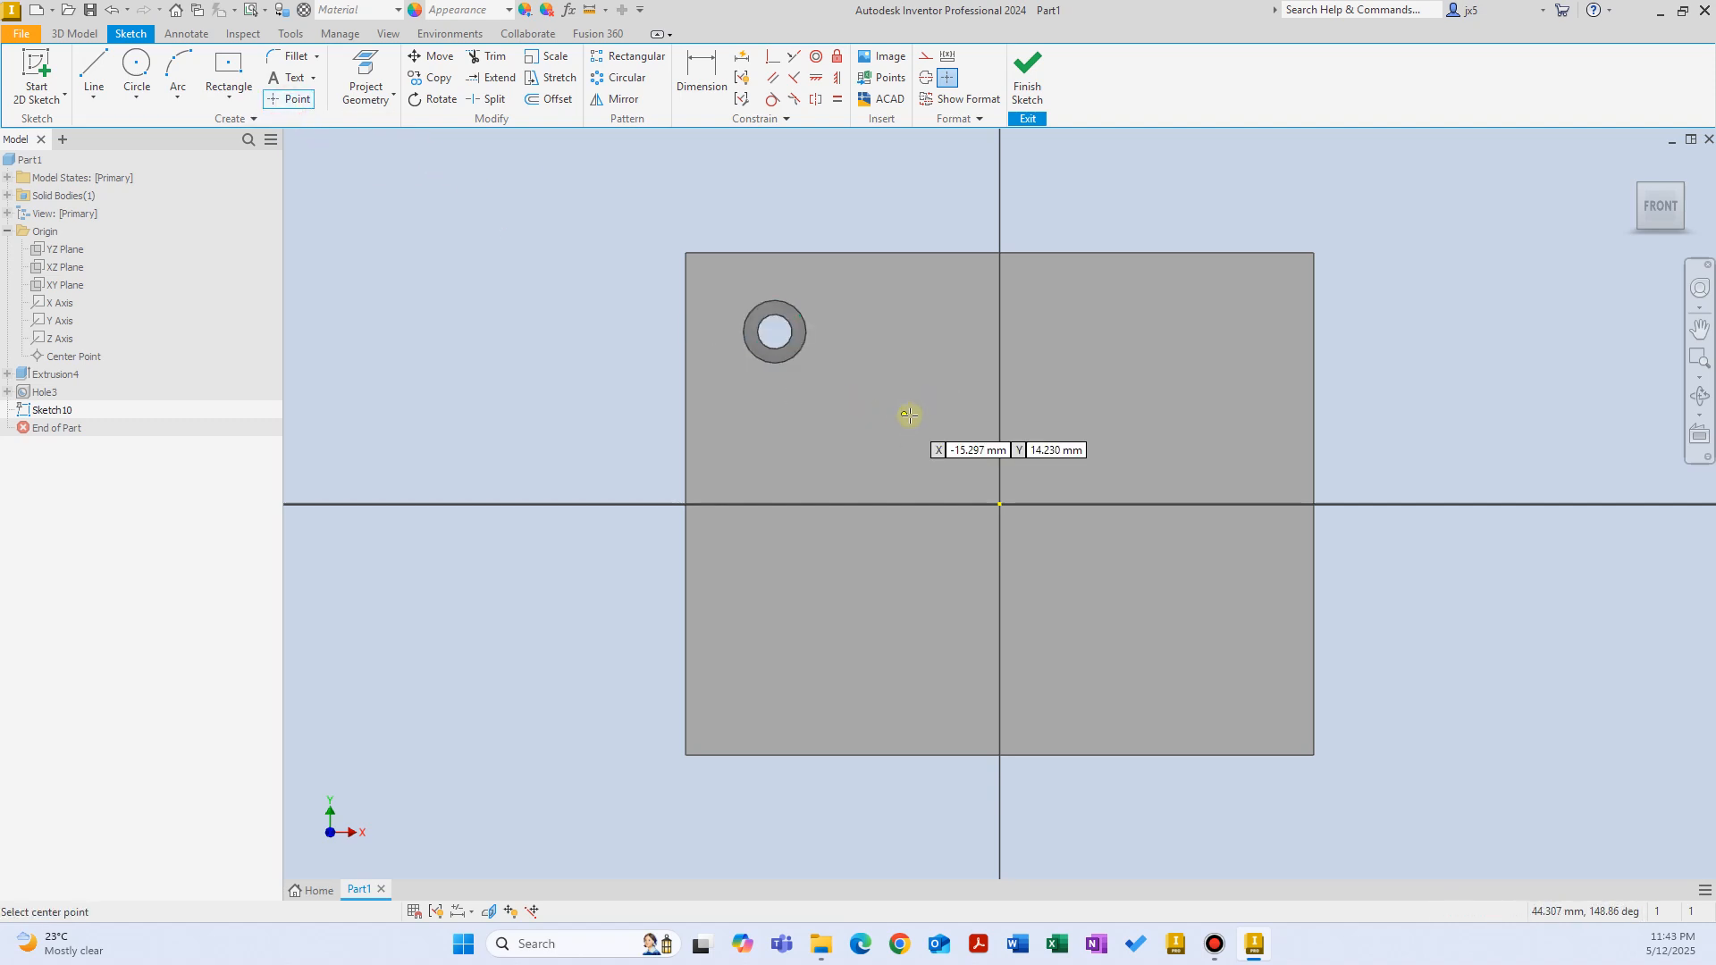
click(822, 440)
click(1145, 344)
click(1276, 569)
click(1071, 697)
click(907, 690)
click(761, 696)
Dimension the sketch point nearest the plate's top edge 30 mm vertically and 15 mm horizontally from the origin, and finish the sketch.
right_click(588, 343)
click(522, 346)
click(909, 305)
click(999, 504)
click(904, 427)
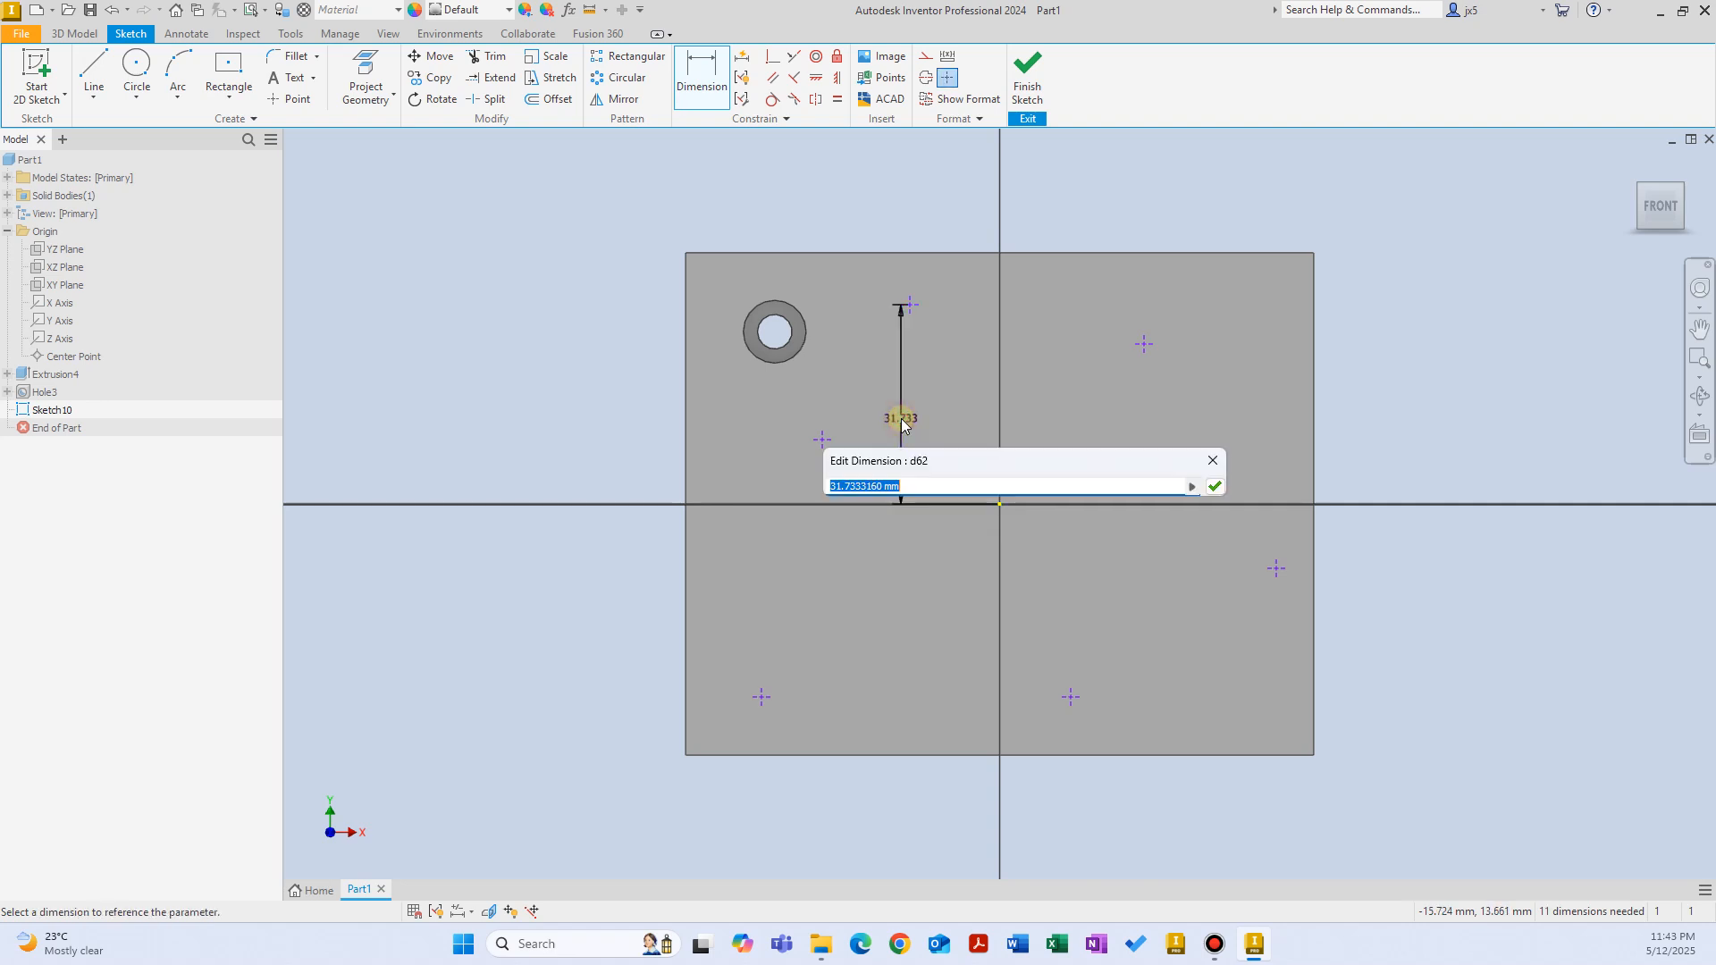
text(30)
key(Return)
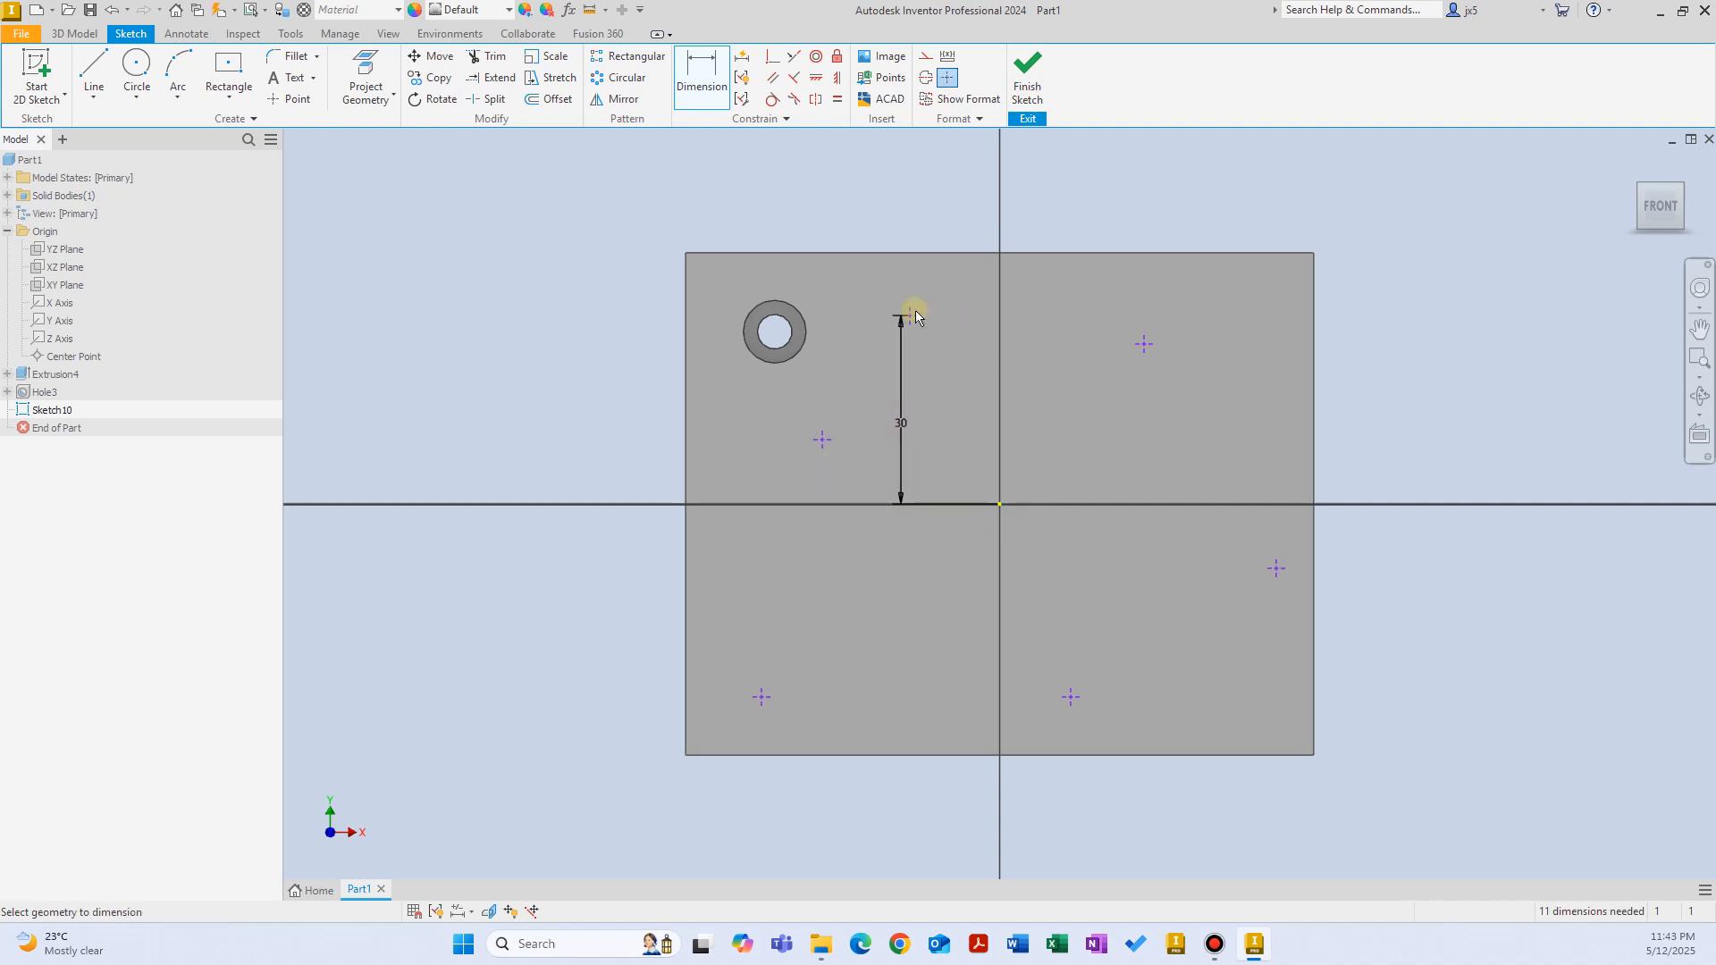
click(999, 504)
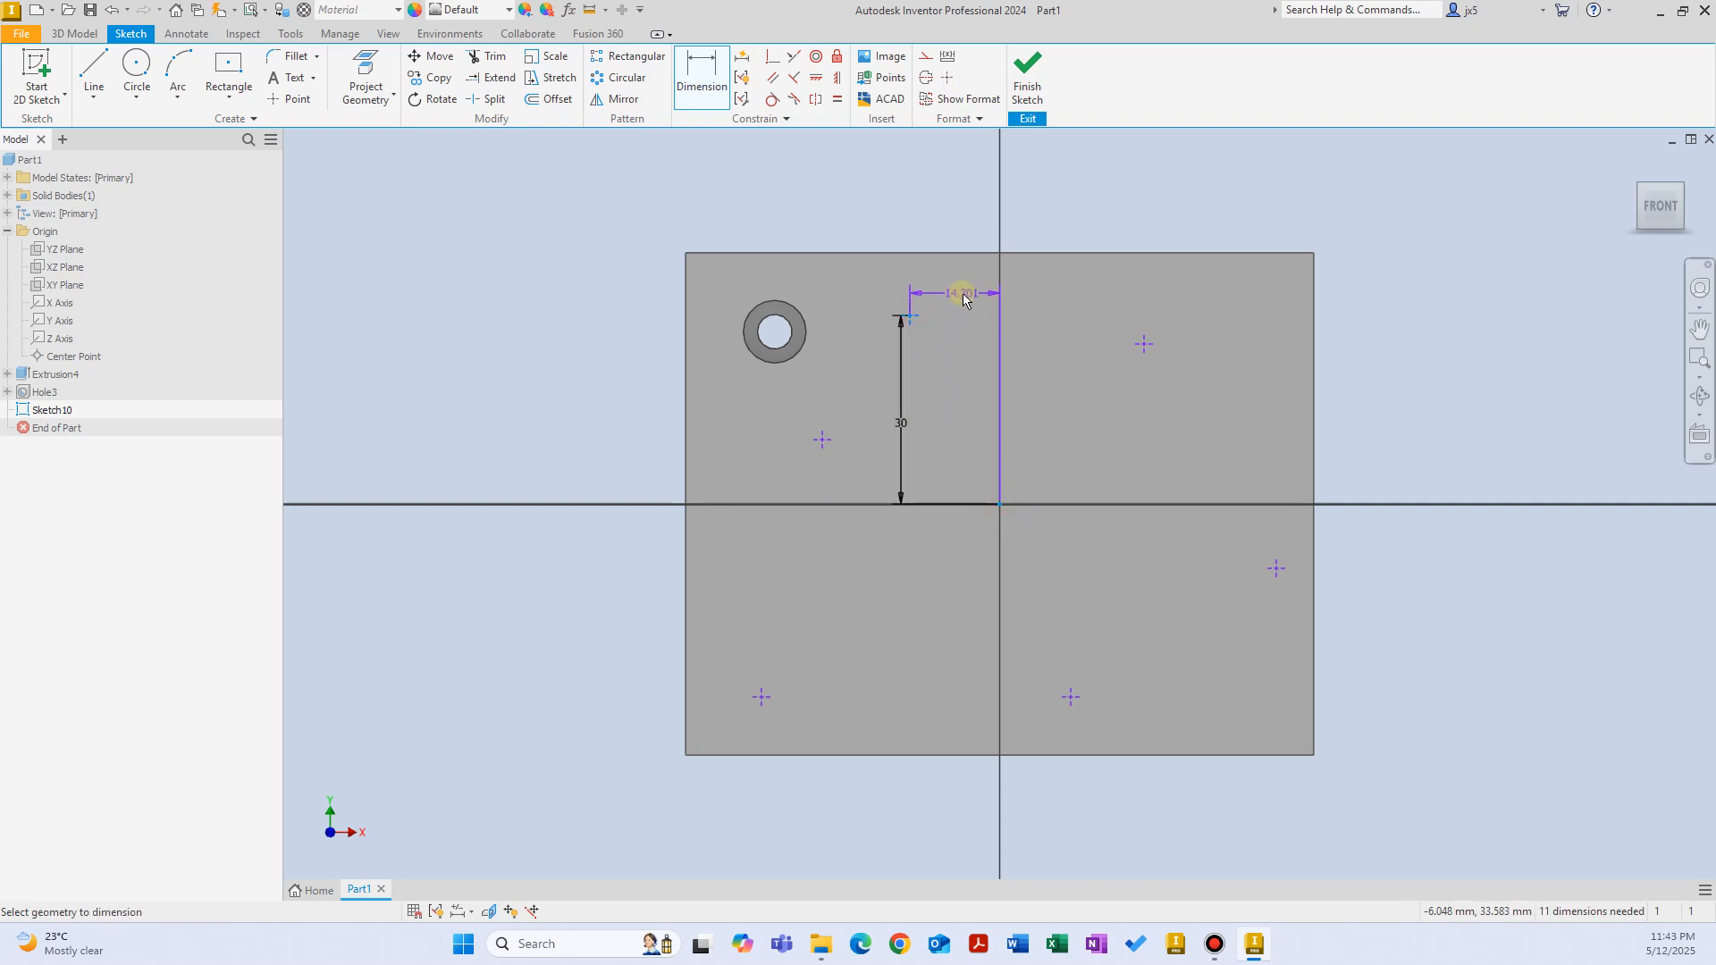
click(962, 292)
text(1)
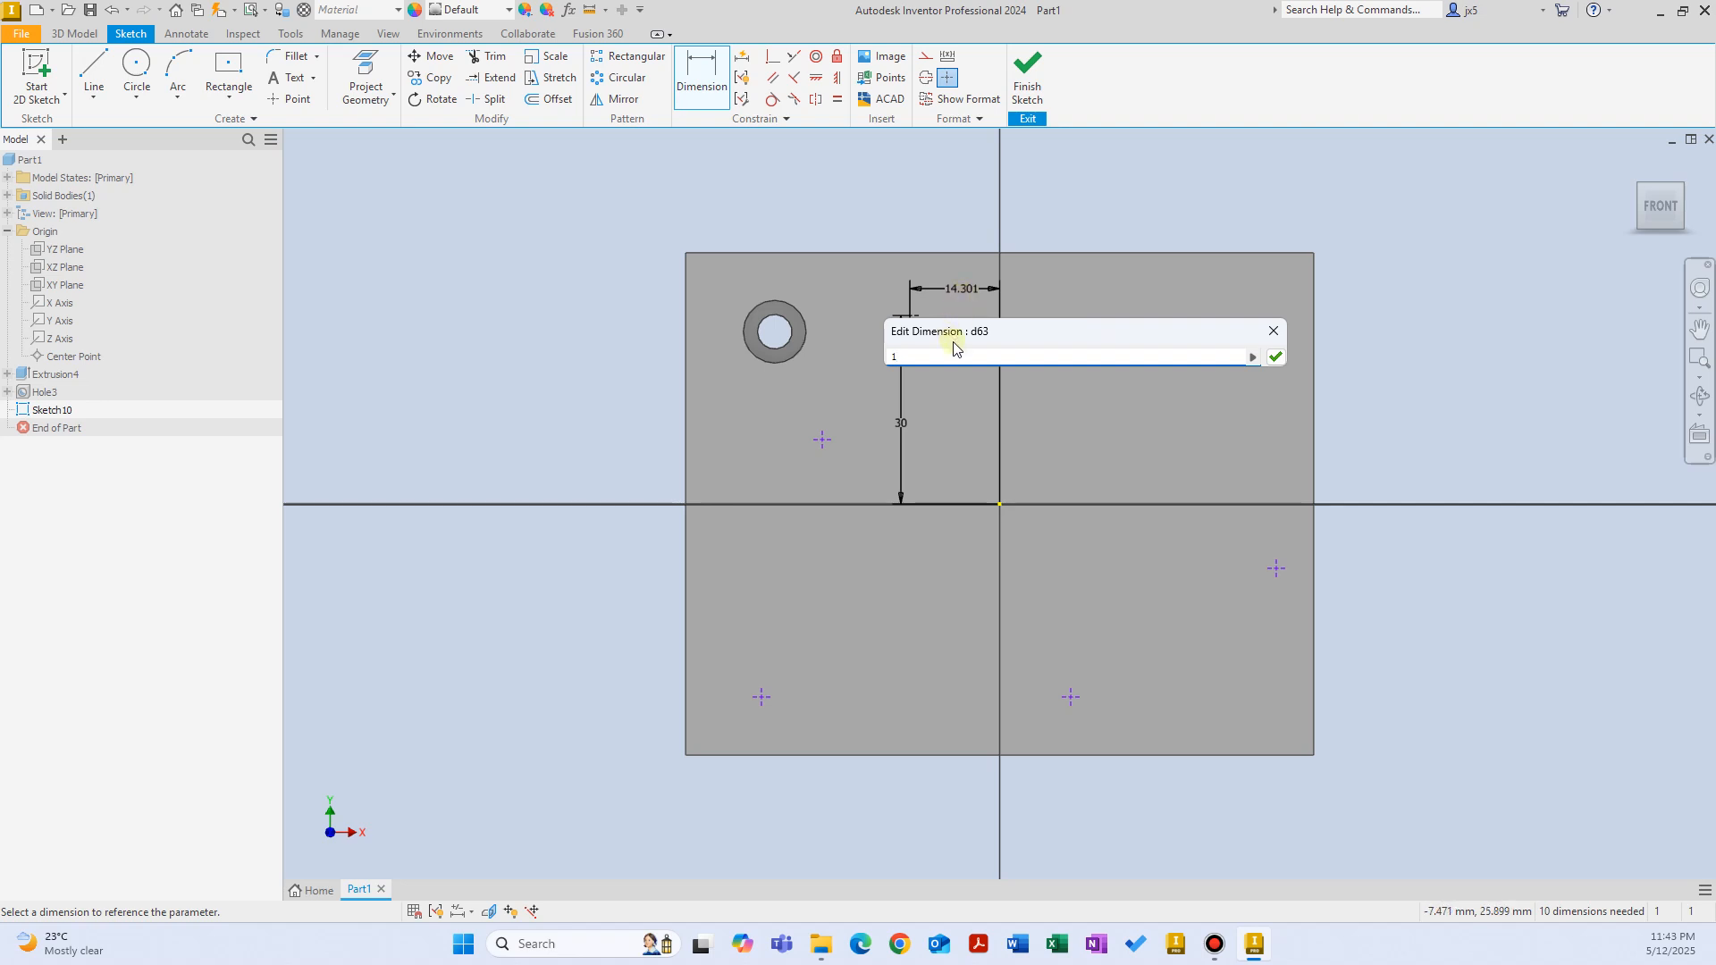
text(5)
key(Return)
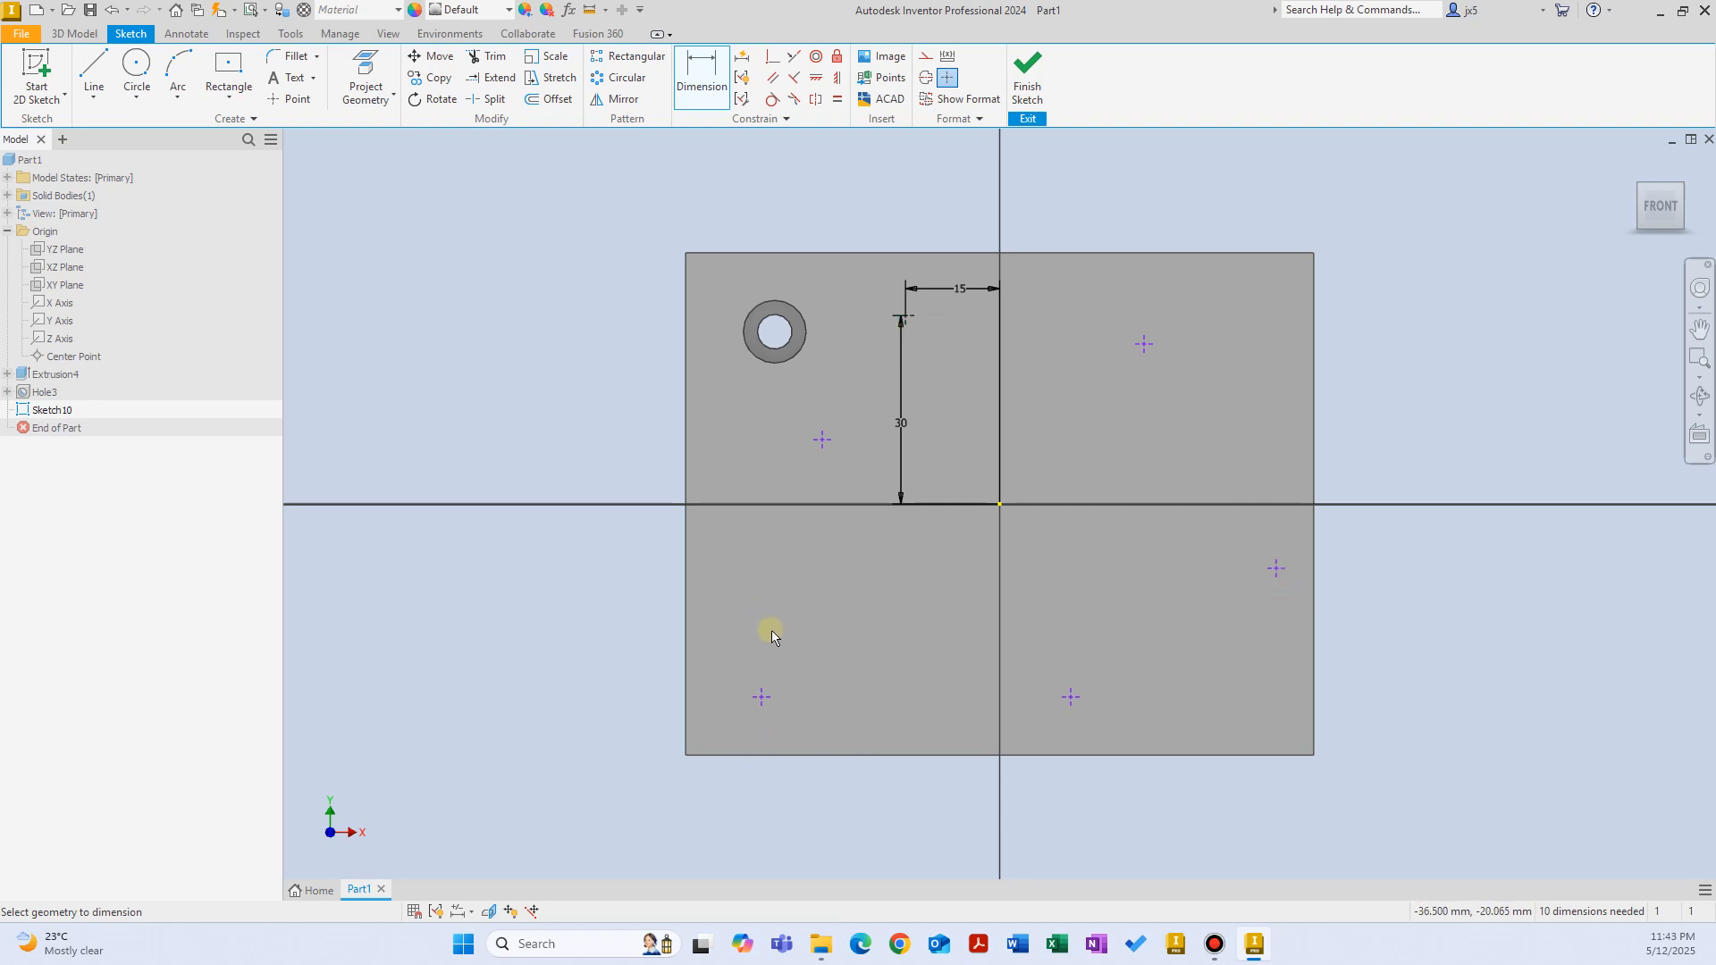
click(1027, 81)
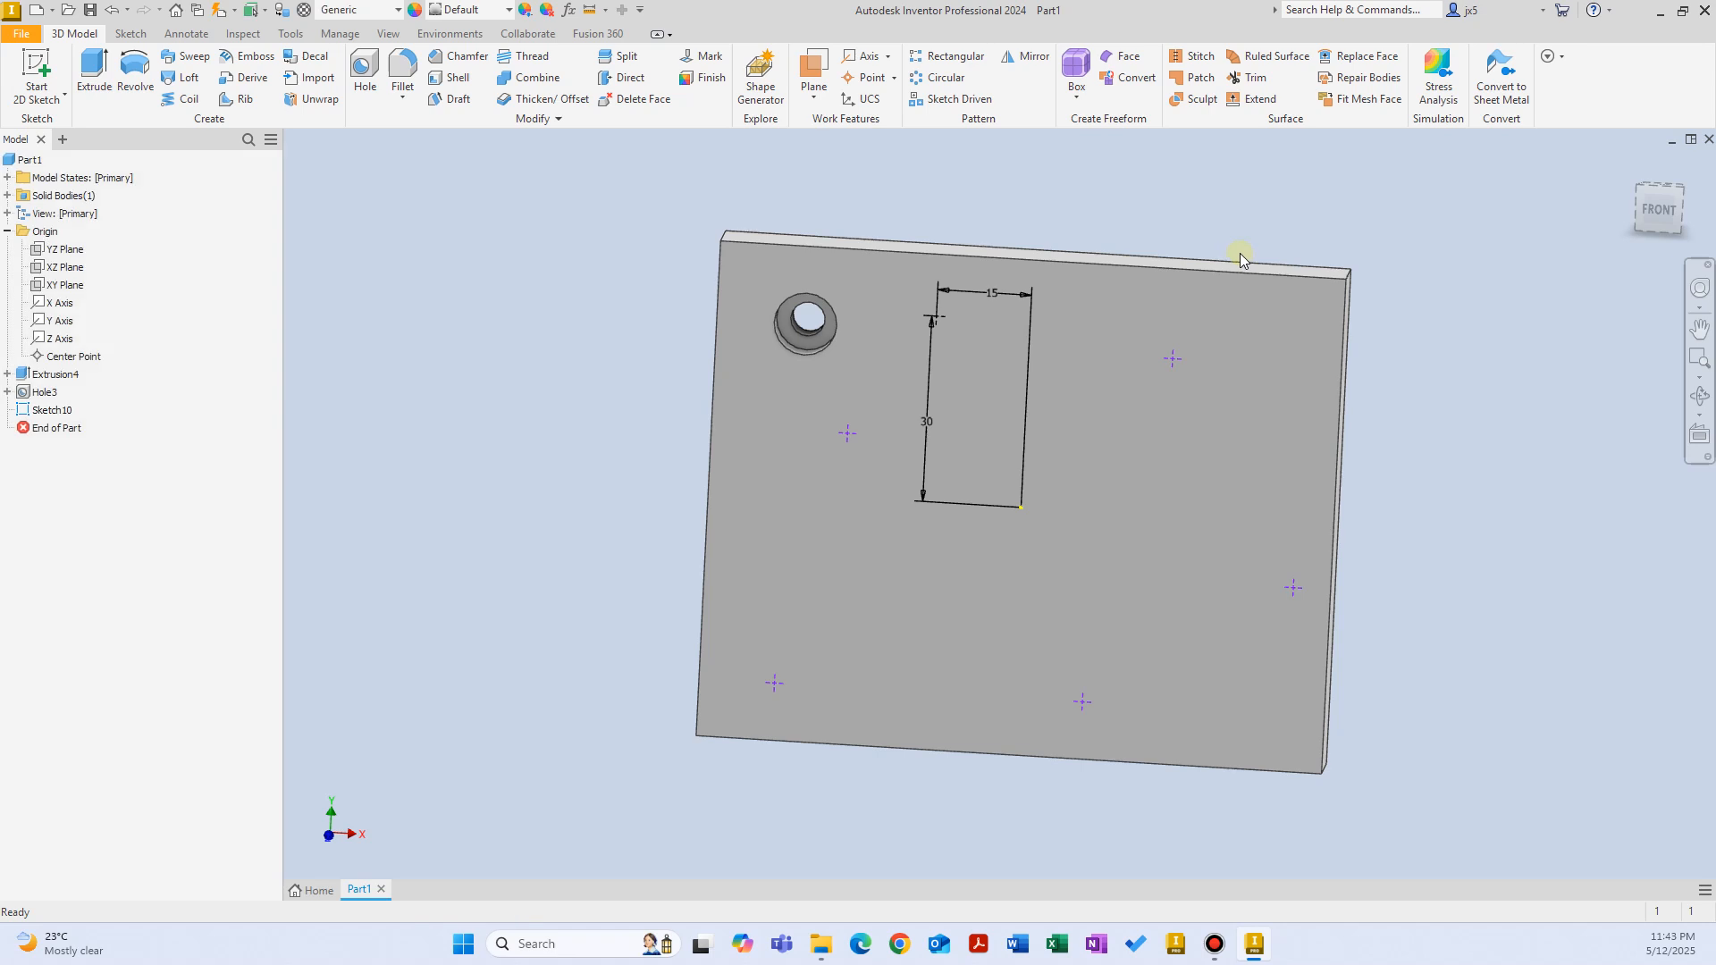
Create a sketch-driven pattern that copies the counterbore hole to the six sketch points.
click(967, 103)
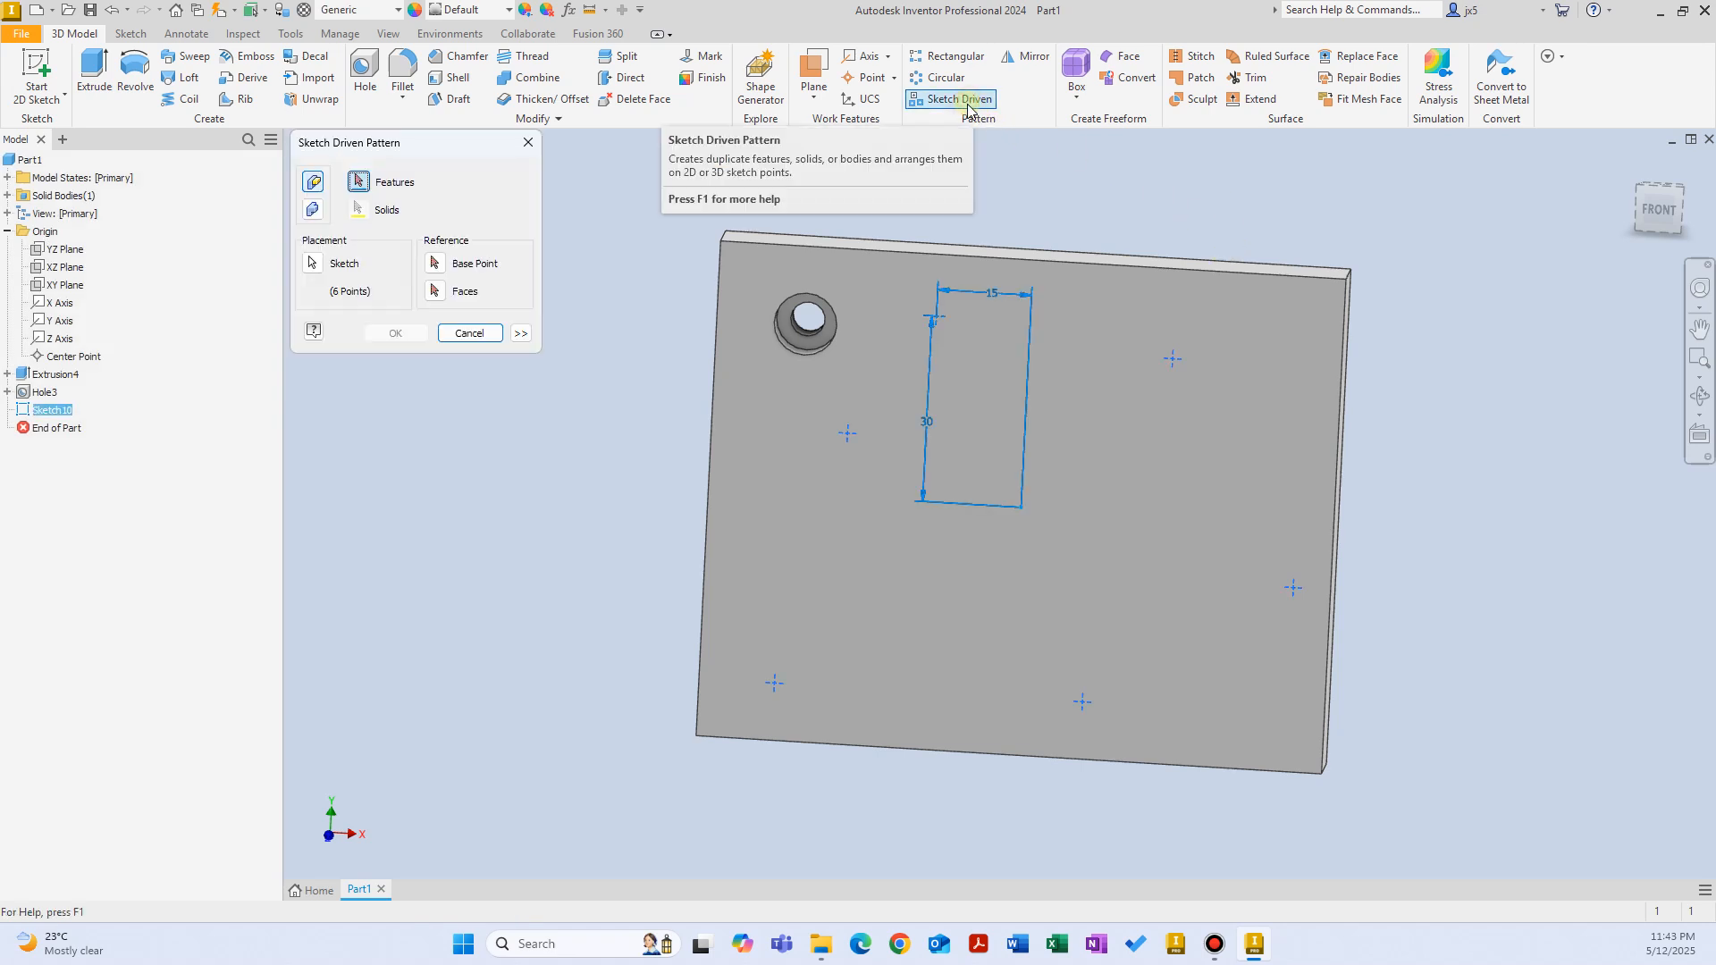
click(821, 325)
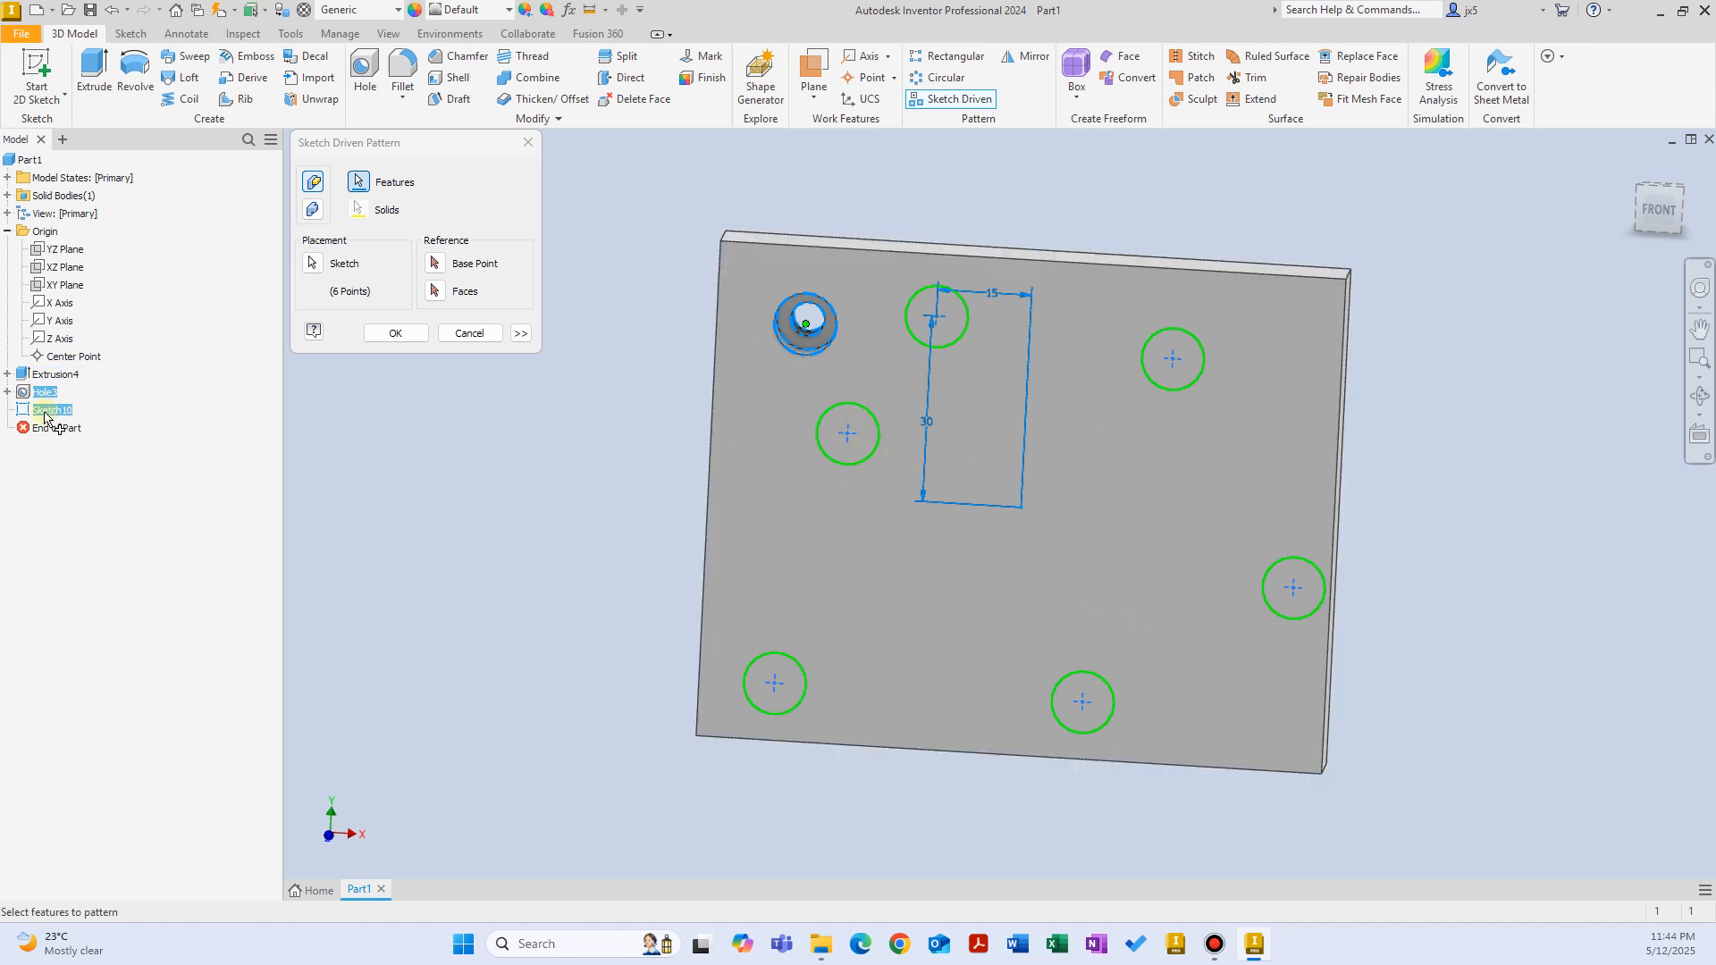
click(396, 335)
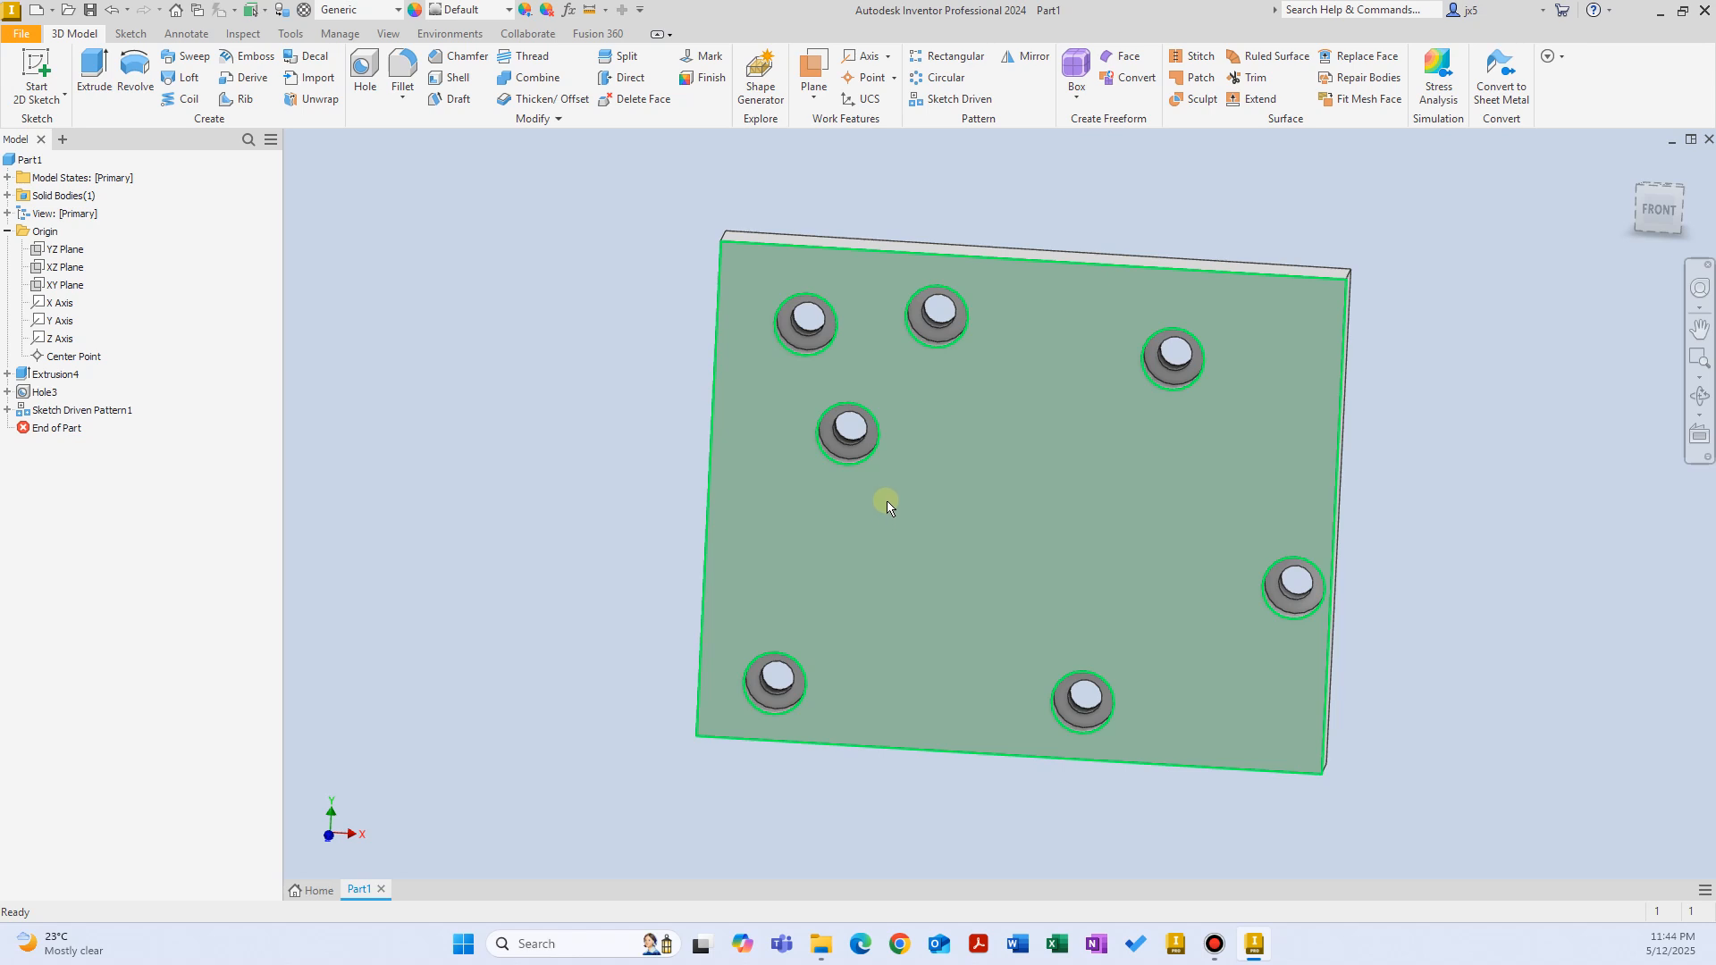
mouse_move(916, 533)
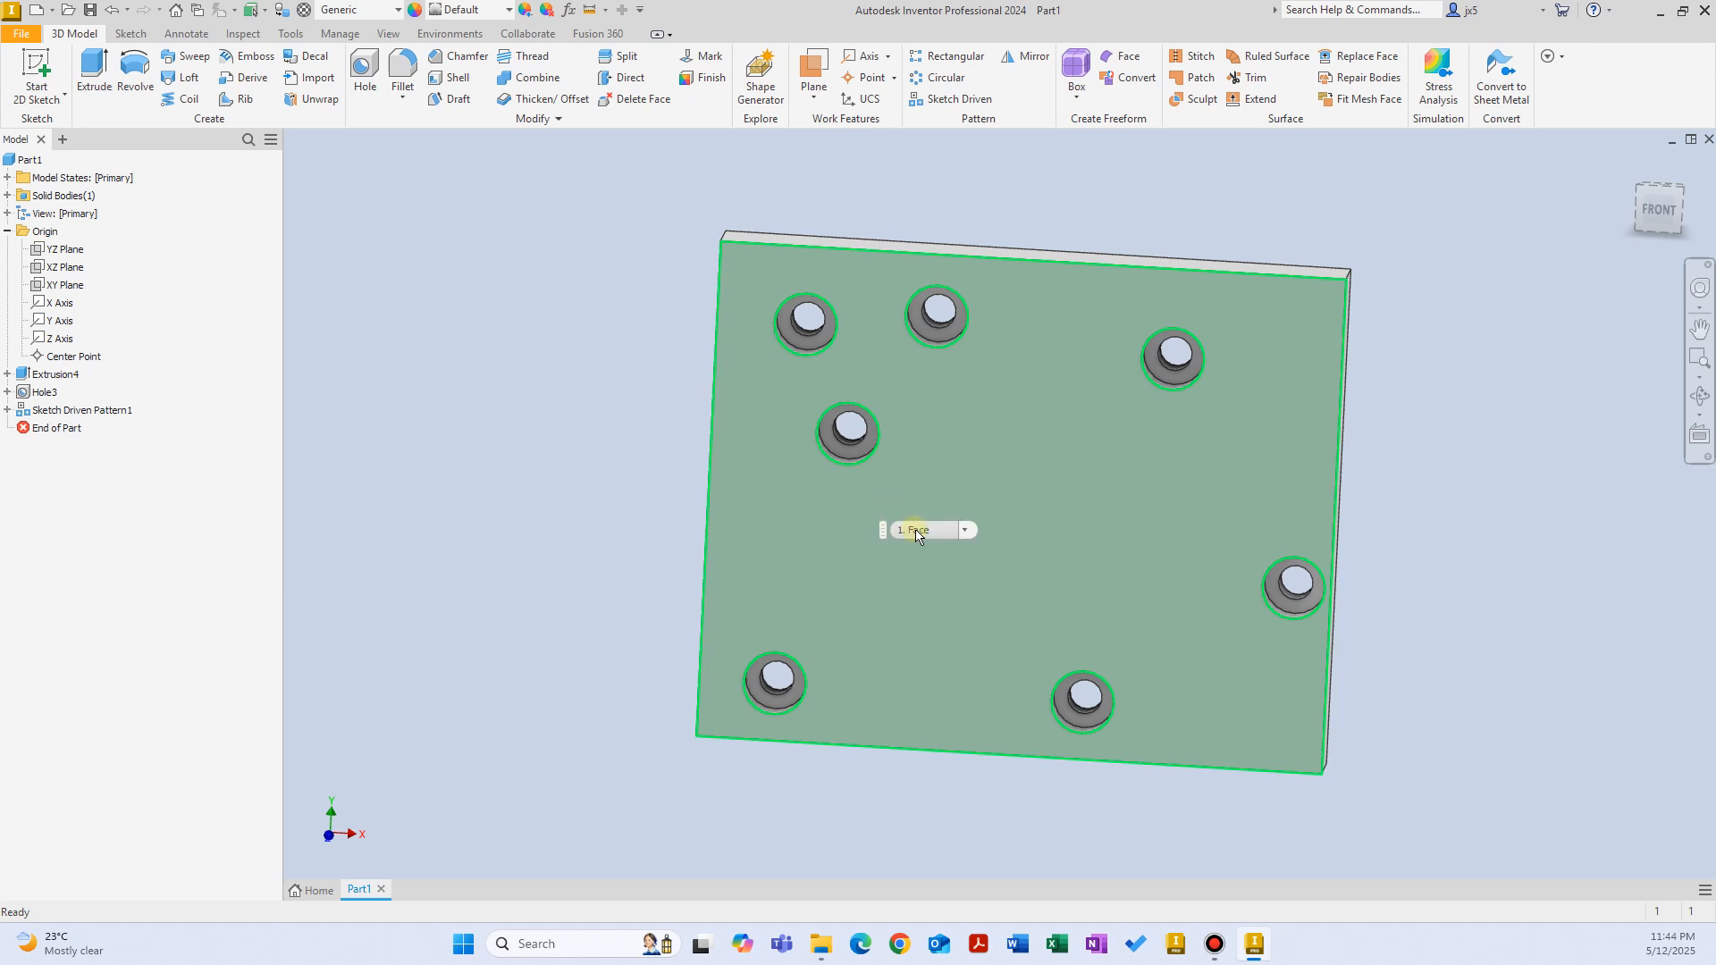